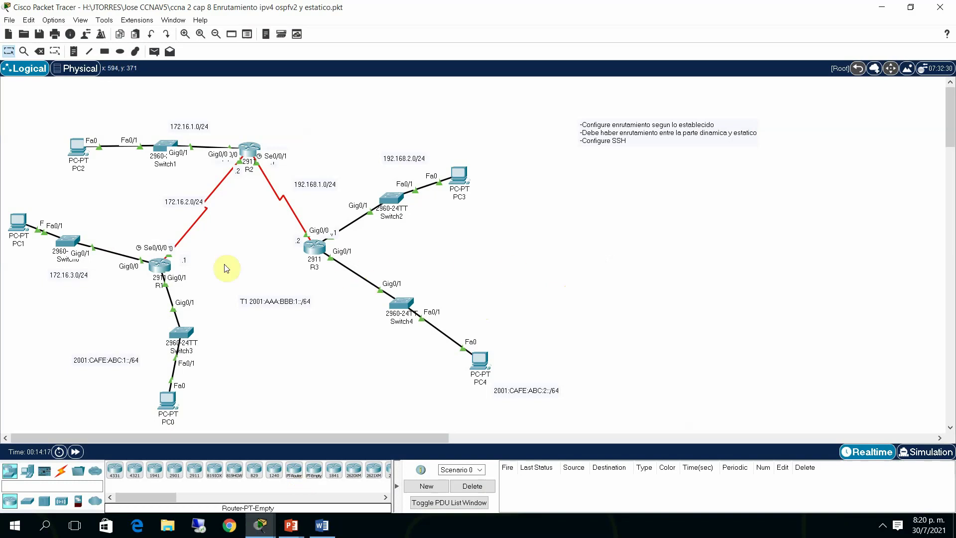
Enter privileged mode on R1 and display its running configuration
left_click(162, 266)
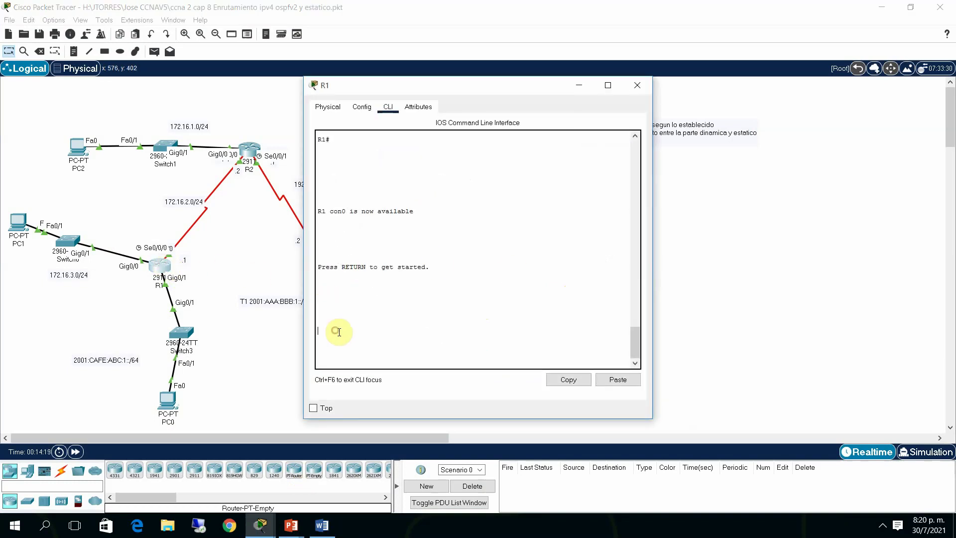
key("Return")
key("Return")
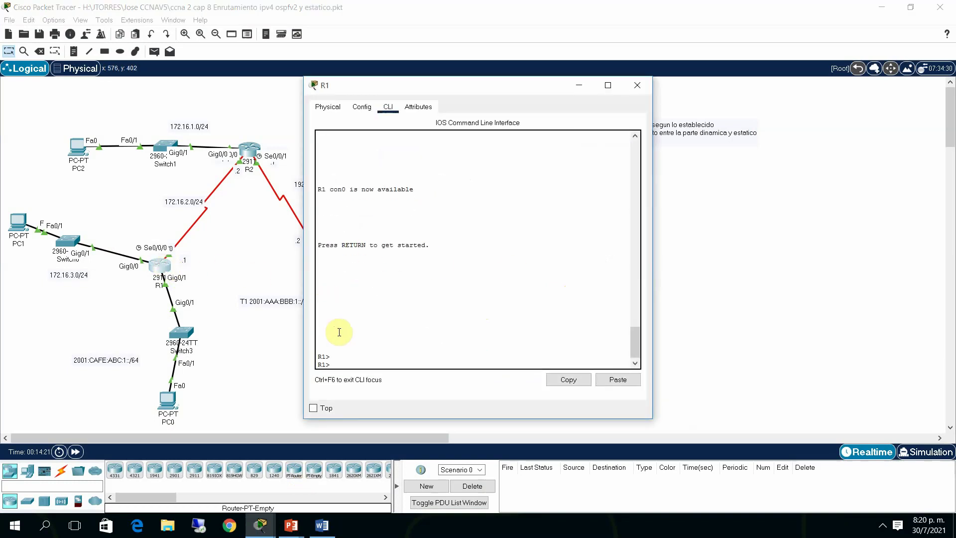
type("ena")
key("Return")
type("sh run")
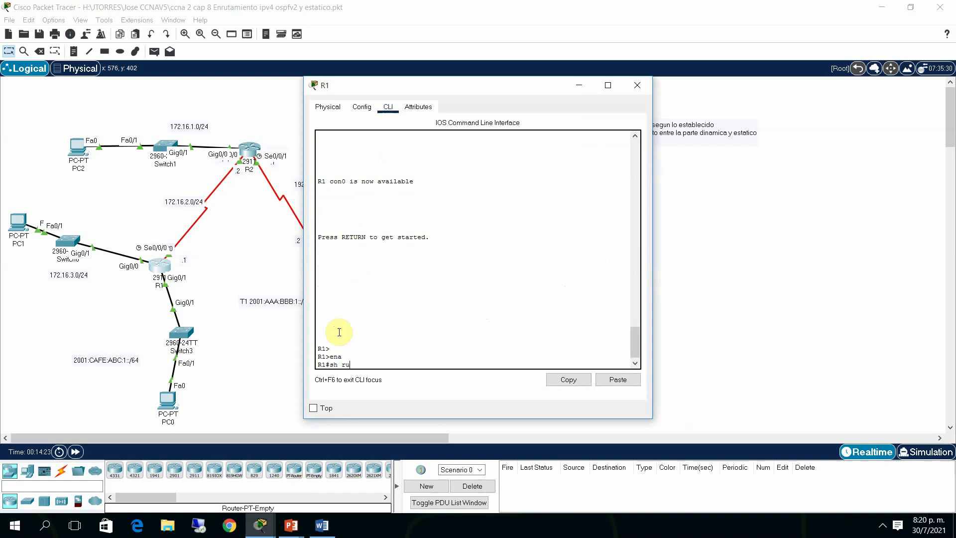
key("Return")
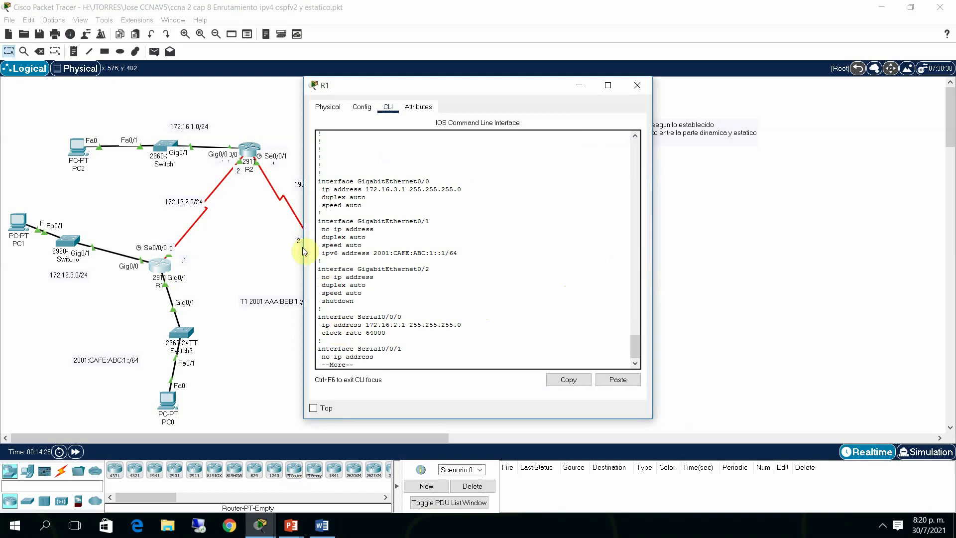
Review R1's GigabitEthernet0/0, Serial0/0/0, GigabitEthernet0/1 IPv6 and OSPF settings
left_click_drag(330, 181, 382, 189)
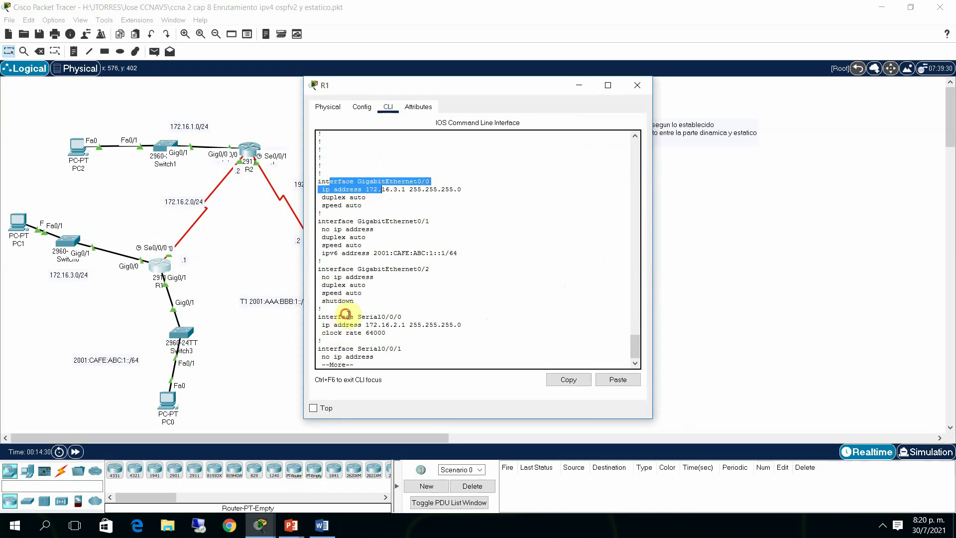
left_click_drag(346, 317, 441, 325)
left_click_drag(322, 222, 469, 254)
left_click(433, 305)
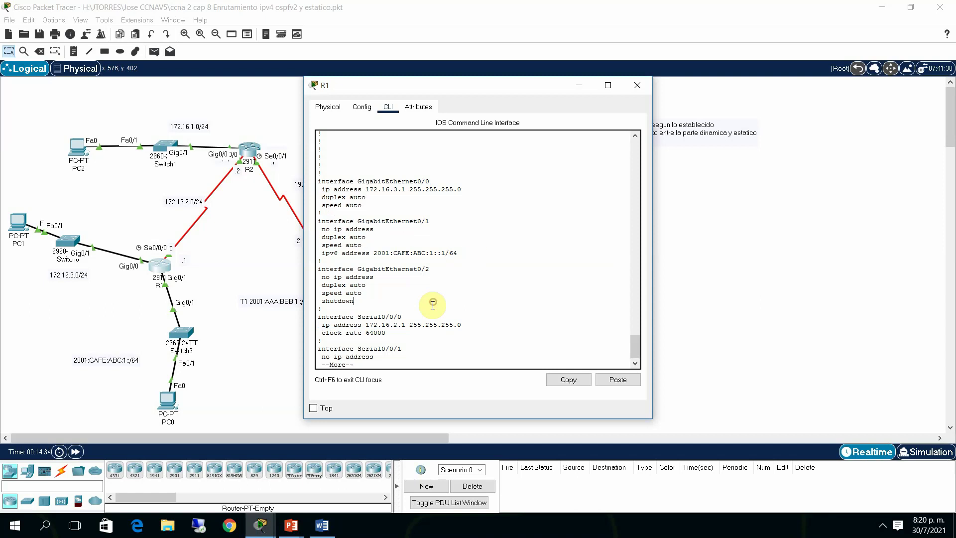
key("space")
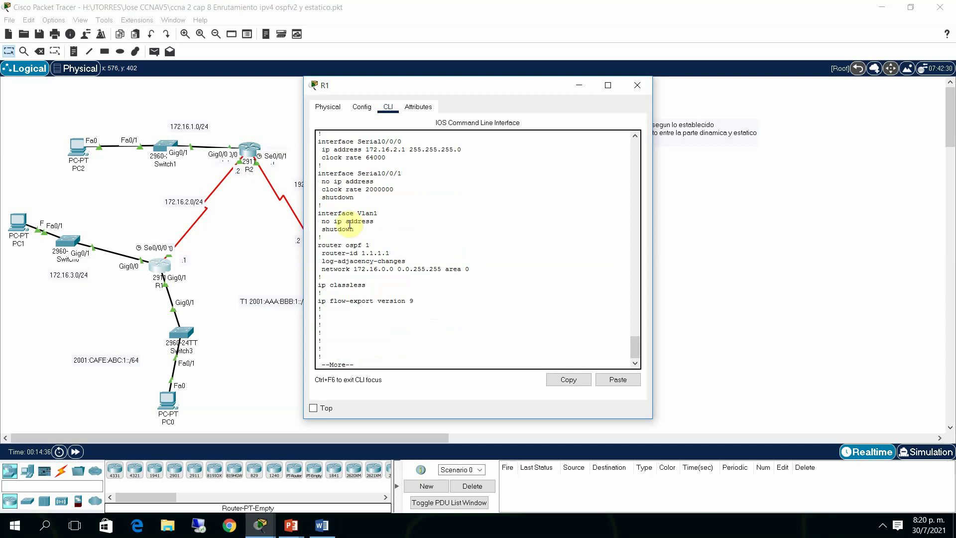
left_click_drag(322, 244, 471, 270)
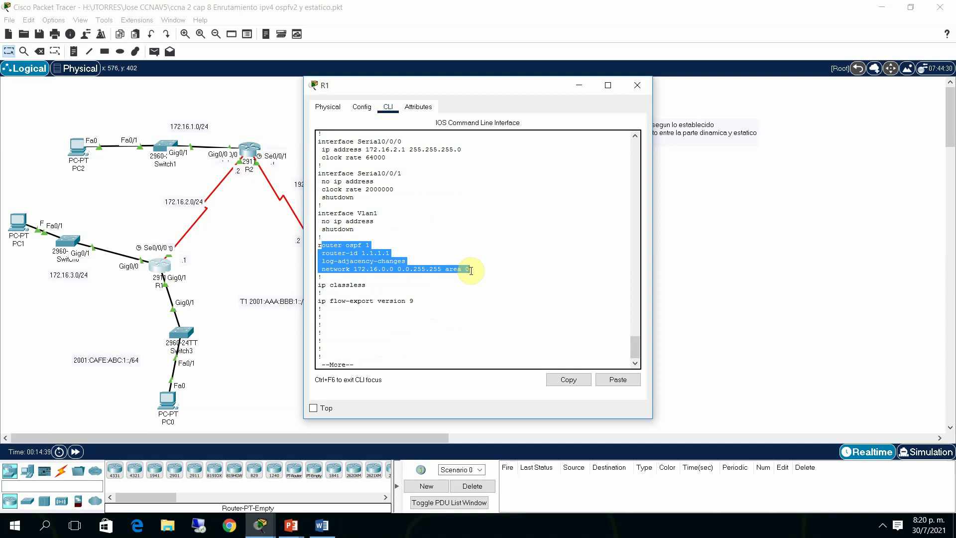
key("space")
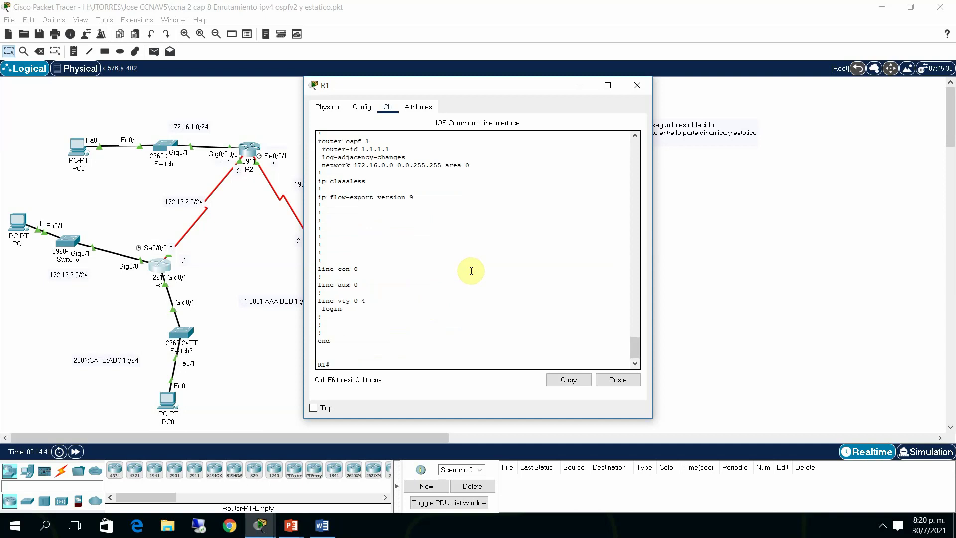
Show R1's IPv4 and IPv6 routing tables
type("sh ip rou")
key("Tab")
key("Return")
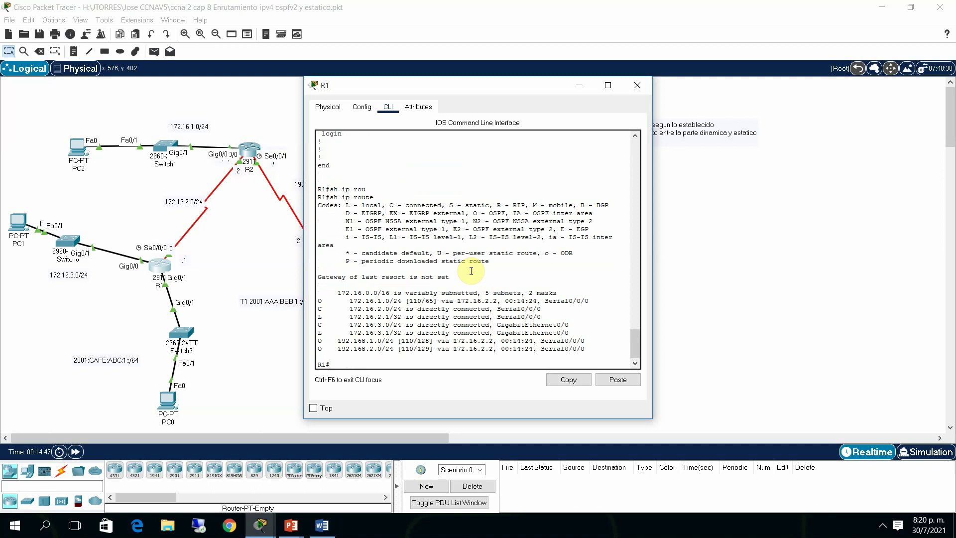
type("sh ipv")
key("Tab")
type("r")
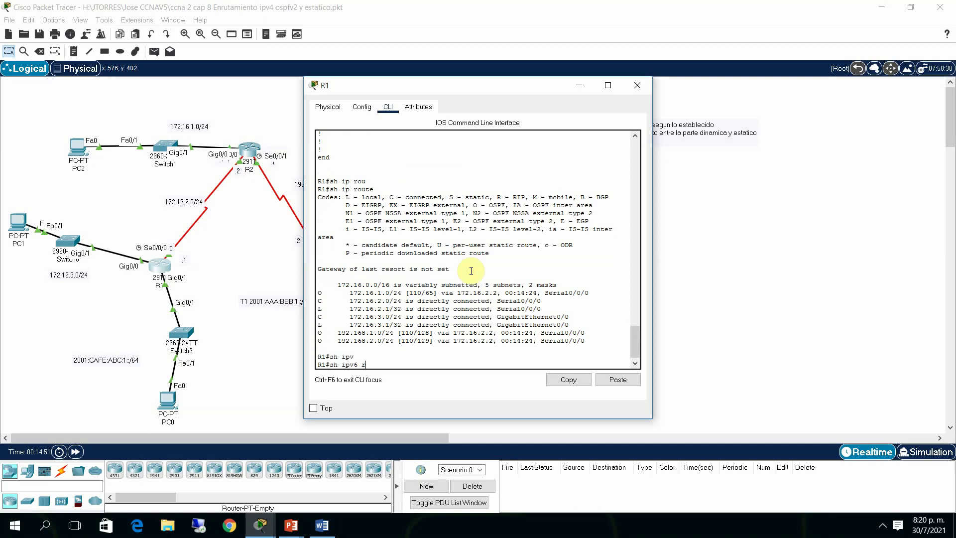
type("ou")
key("Tab")
key("Return")
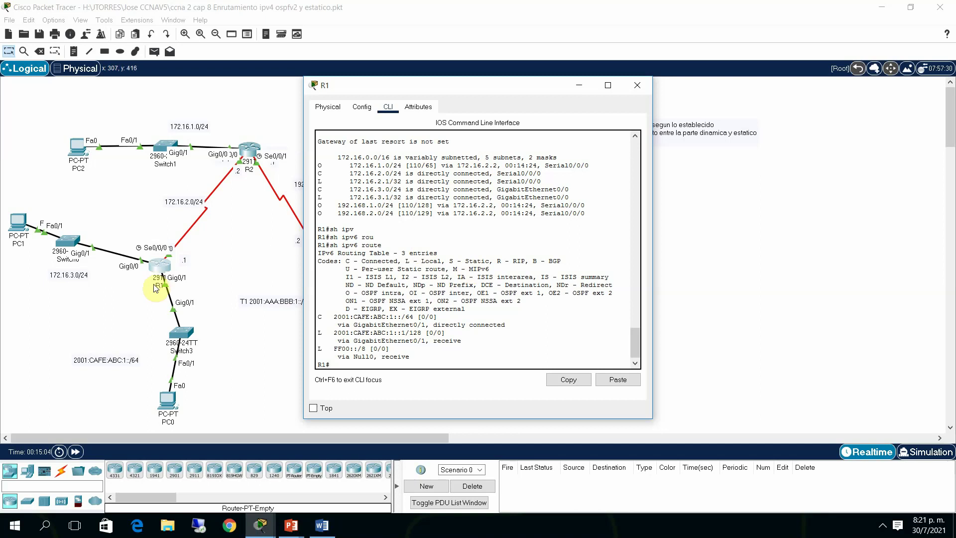
Recheck GigabitEthernet0/1's IPv6 address line in R1's running configuration
left_click(360, 364)
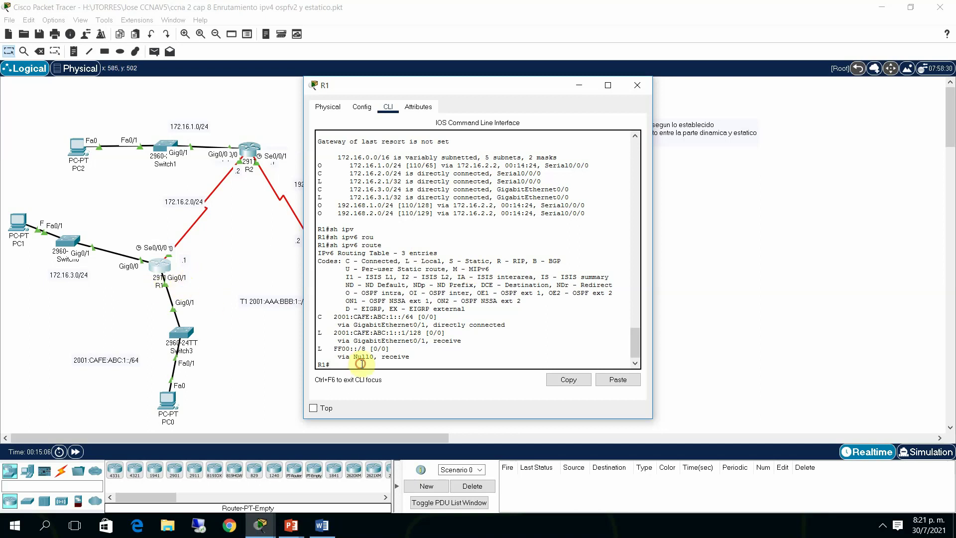
type("sh run")
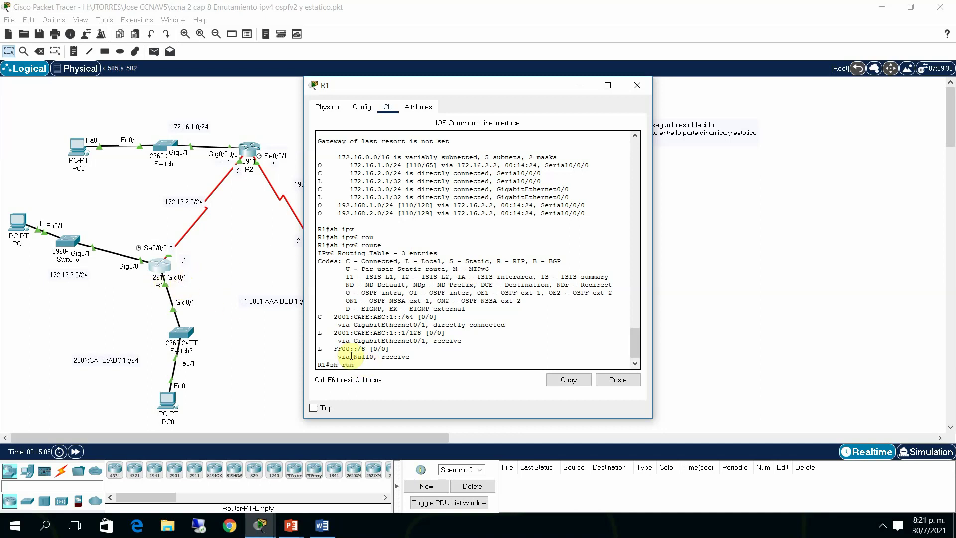
key("Return")
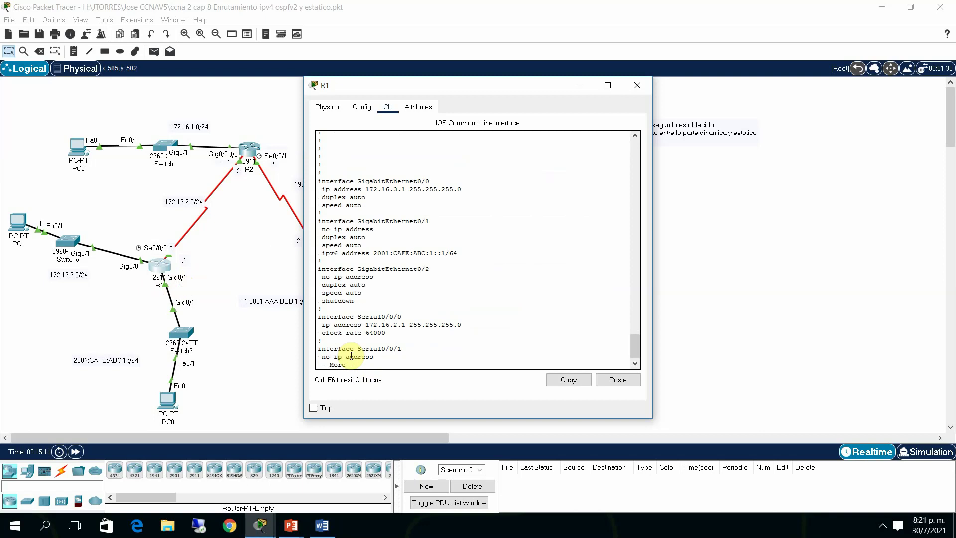
left_click_drag(322, 245, 465, 251)
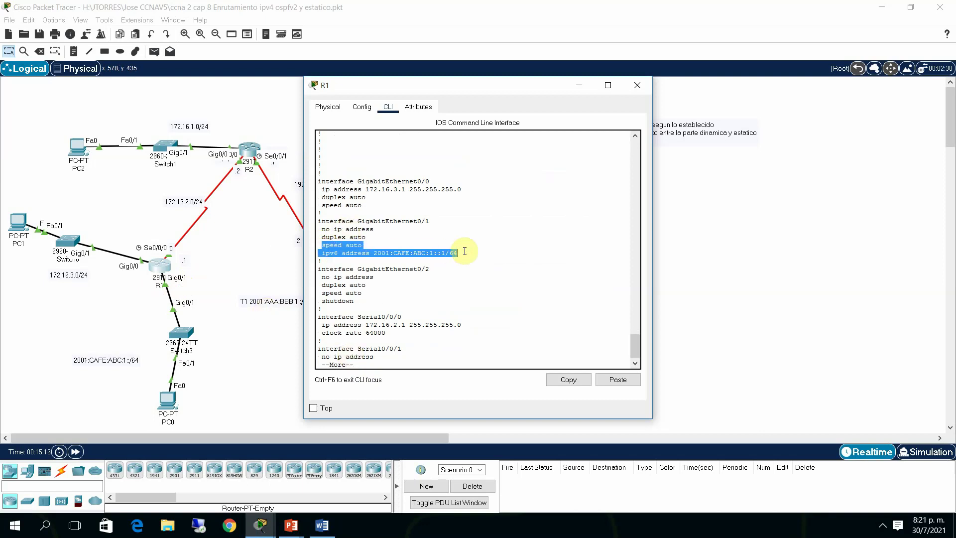
left_click(467, 249)
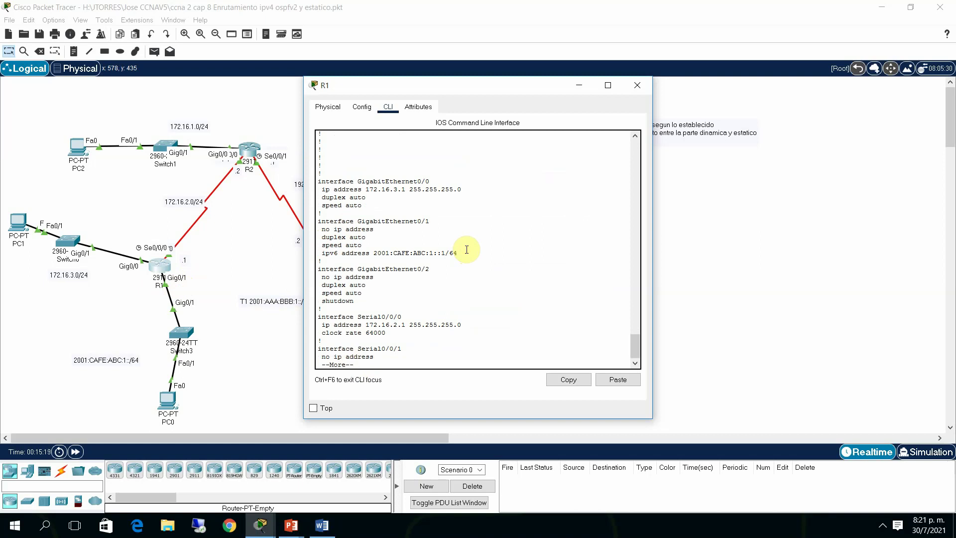
key("space")
left_click(242, 386)
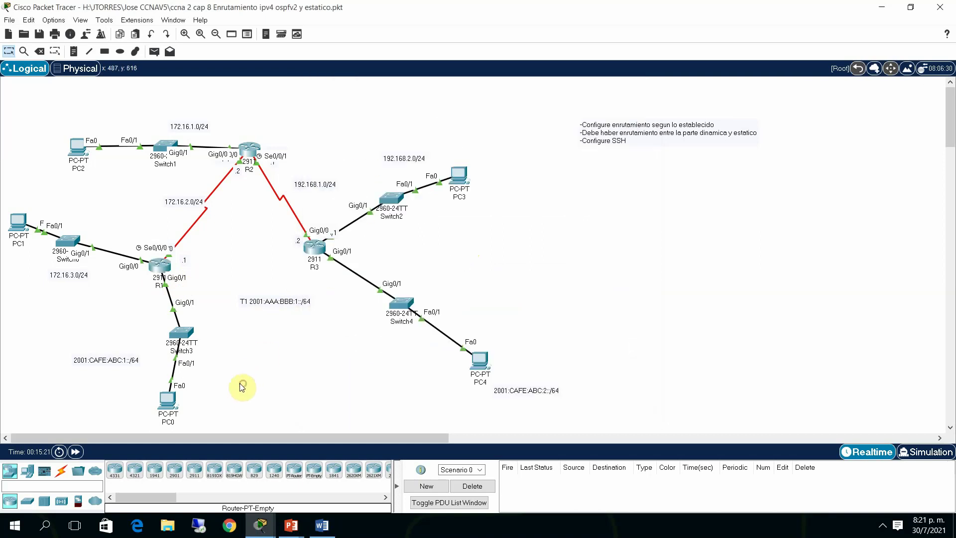
Replace PC0's FE80 IPv6 default gateway with 2001:CAFE:ABC:1::1
mouse_move(165, 404)
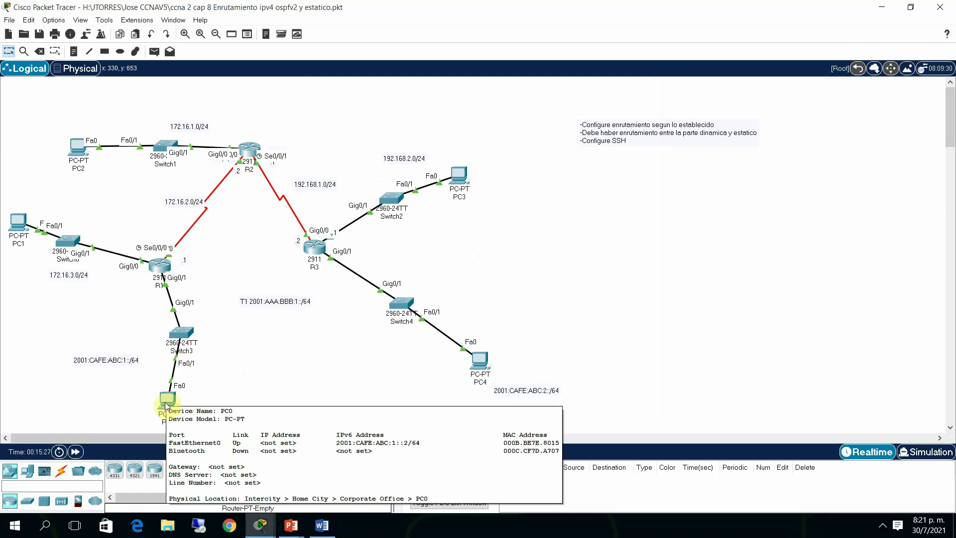
left_click(166, 404)
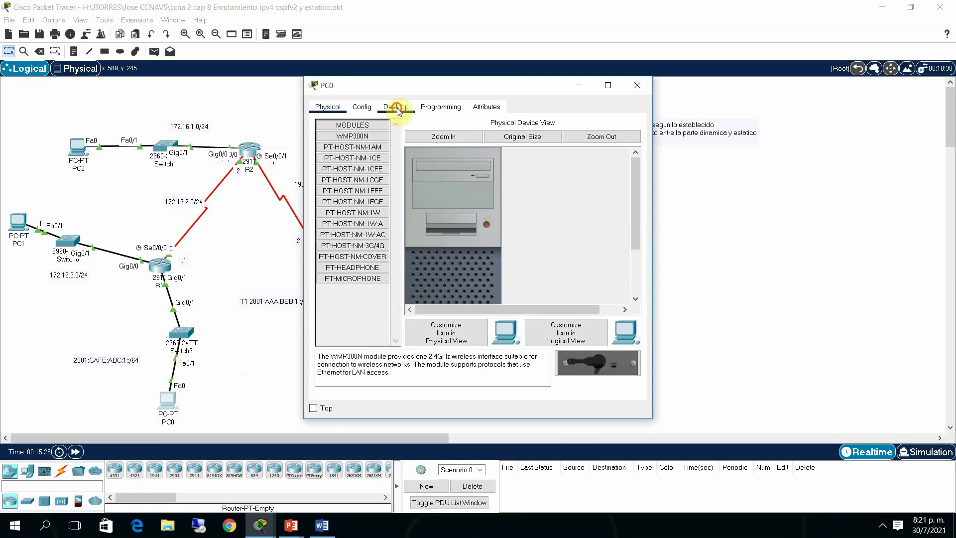
left_click(397, 107)
left_click(348, 145)
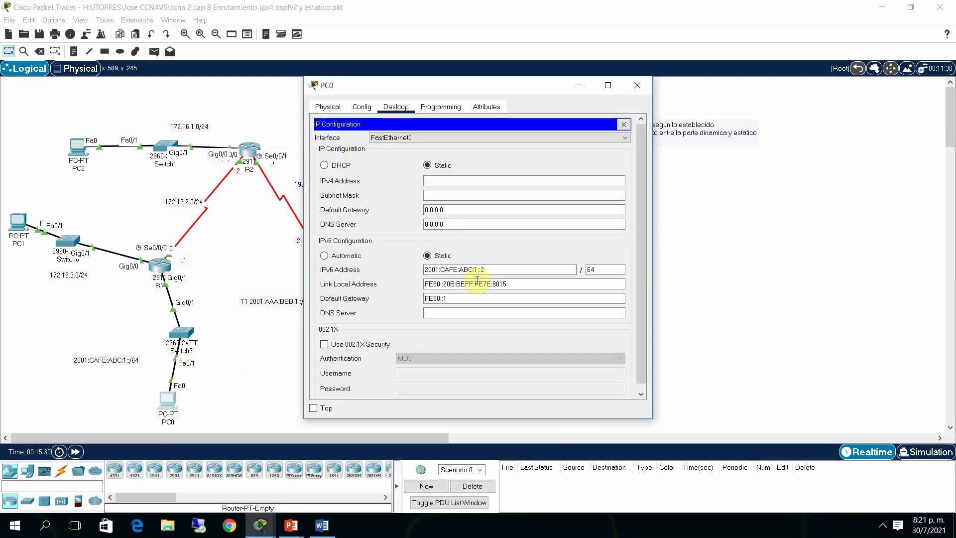
left_click(455, 298)
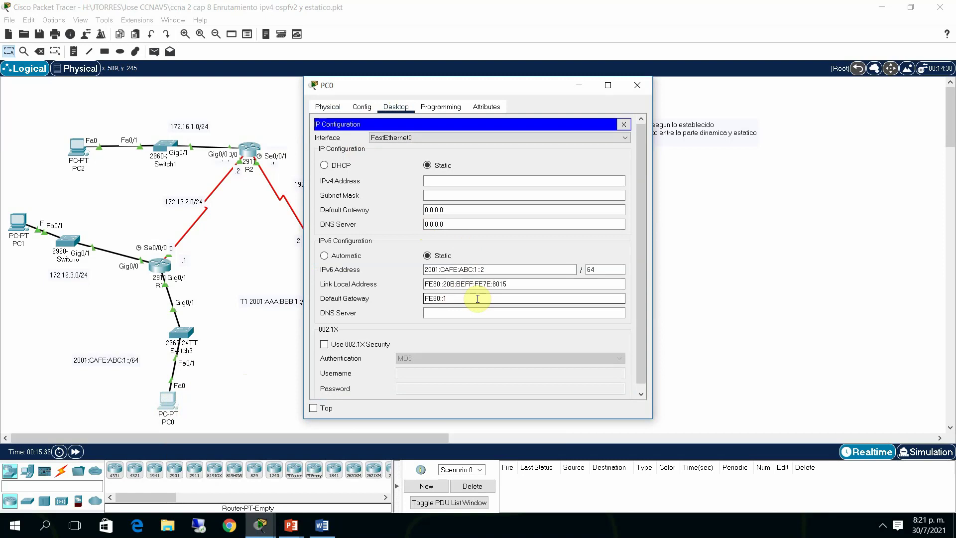
key("BackSpace")
key("BackSpace")
key("BackSpace")
key("BackSpace")
key("BackSpace")
key("BackSpace")
left_click_drag(487, 269, 421, 272)
key("ctrl+c")
left_click(453, 299)
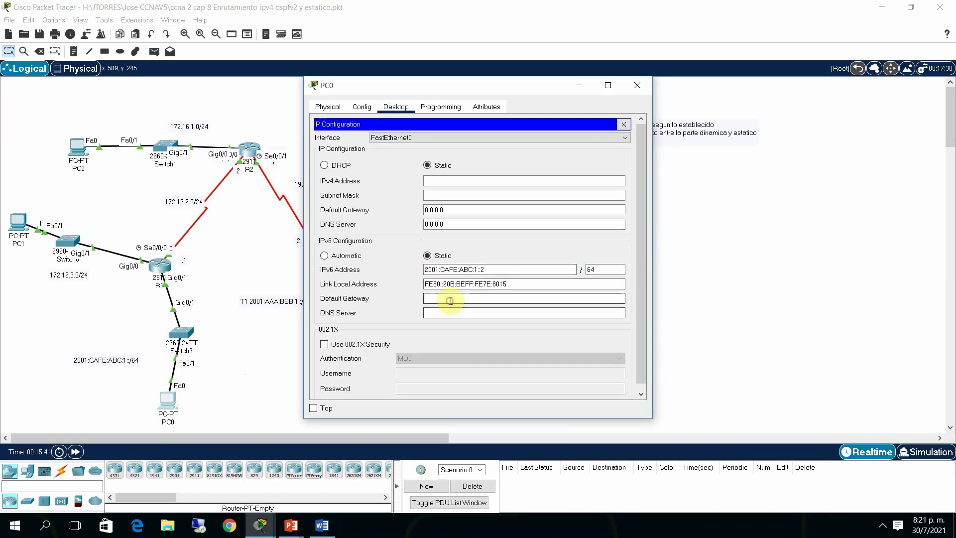
key("ctrl+v")
key("BackSpace")
type("1")
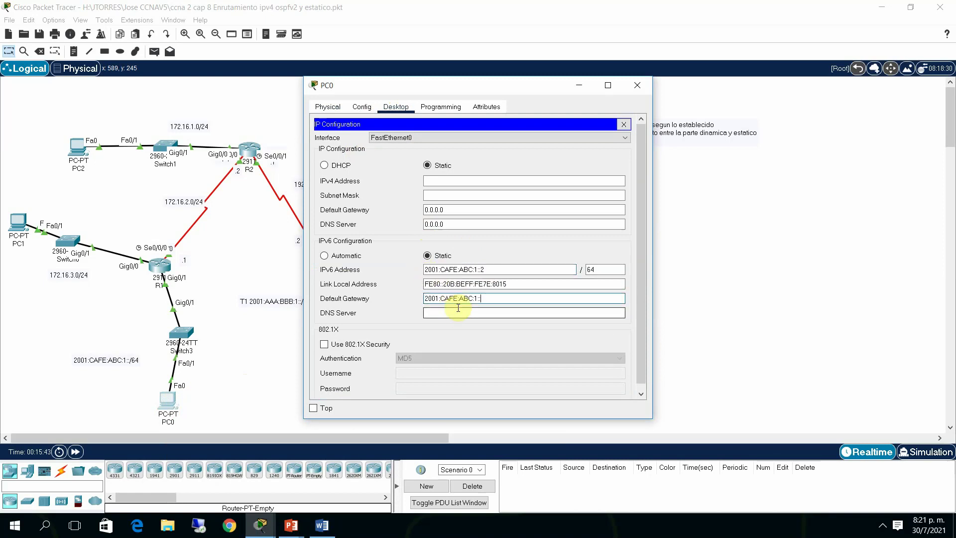
left_click(624, 124)
left_click(641, 86)
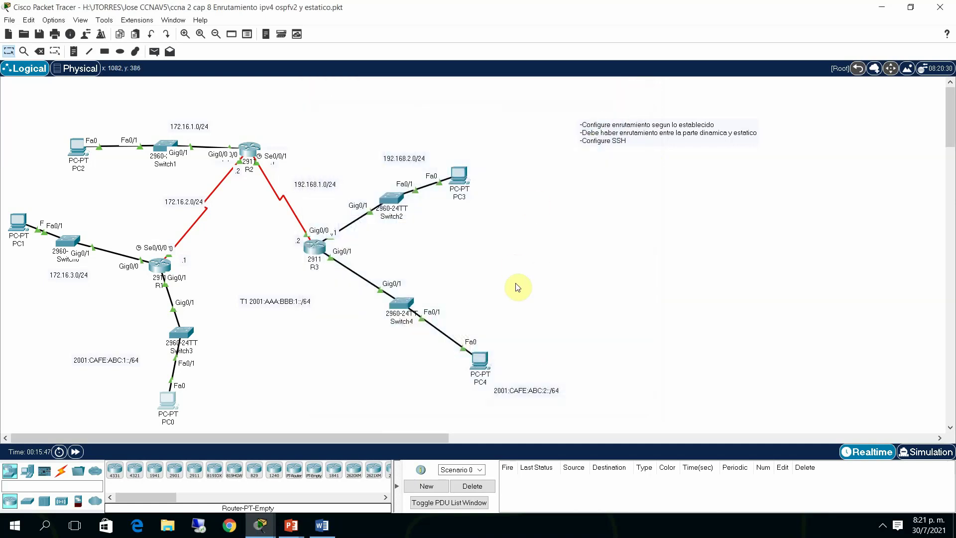
Confirm PC4's IPv6 default gateway is 2001:CAFE:ABC:2::1
left_click(478, 358)
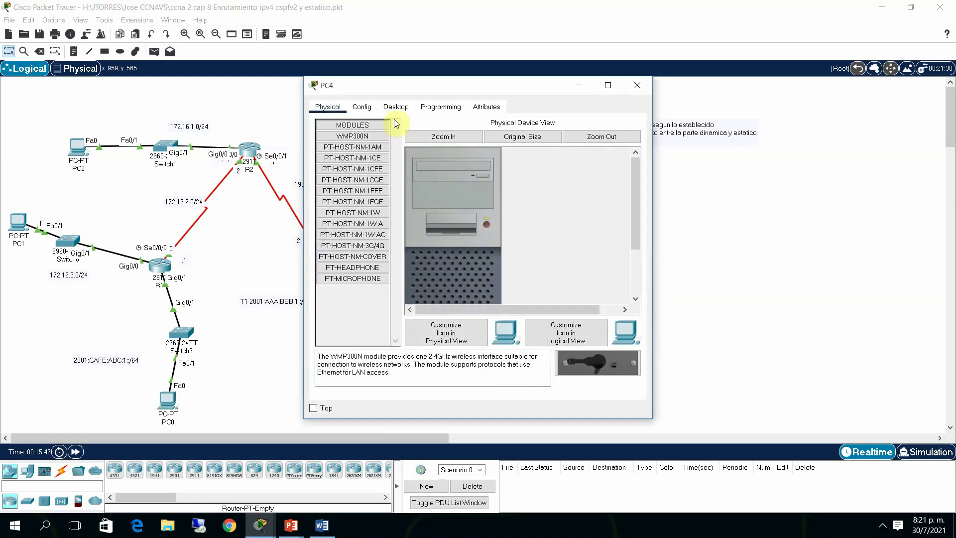
left_click(396, 106)
left_click(373, 152)
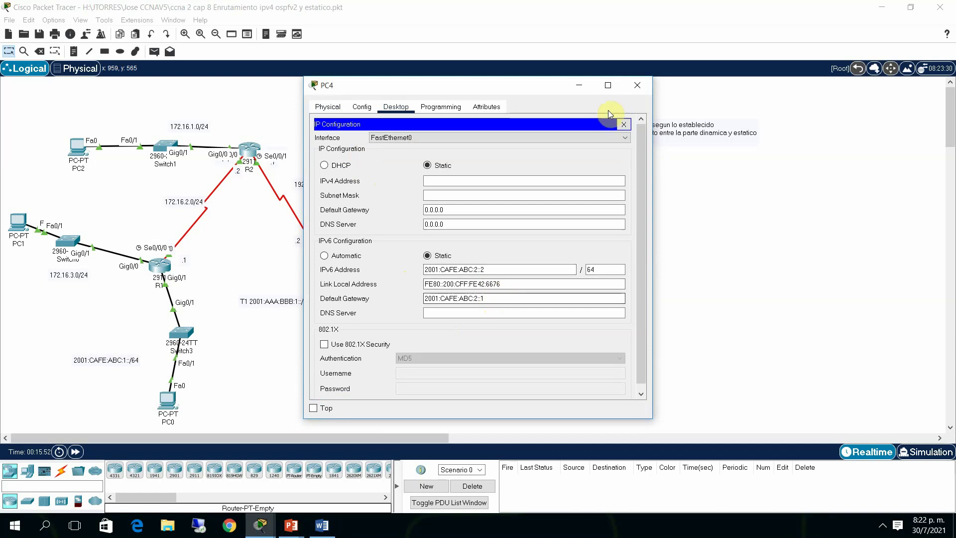
left_click(624, 124)
left_click(634, 84)
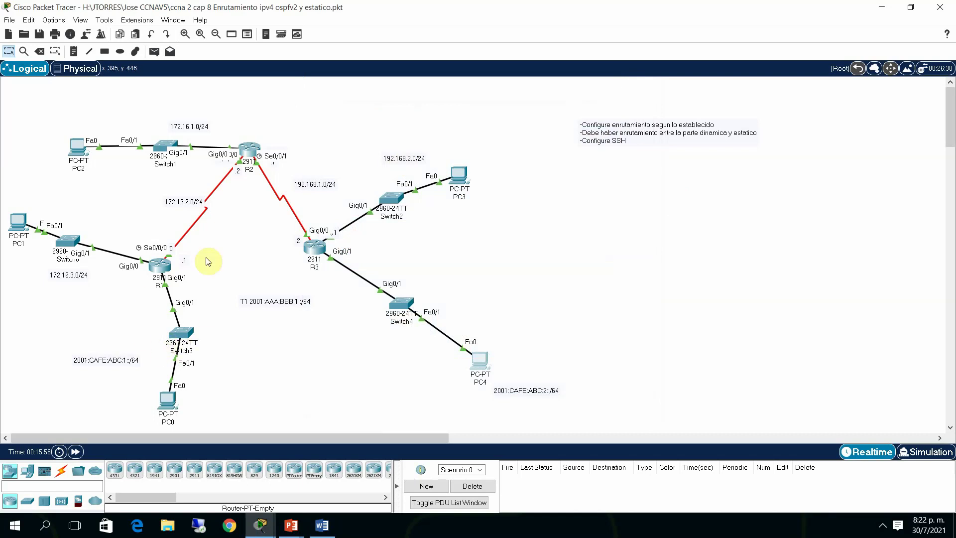
Page through R2's running config: OSPF 1, router-id 2.2.2.2, networks 172.16.0.0 and 192.168.1.0
left_click(239, 152)
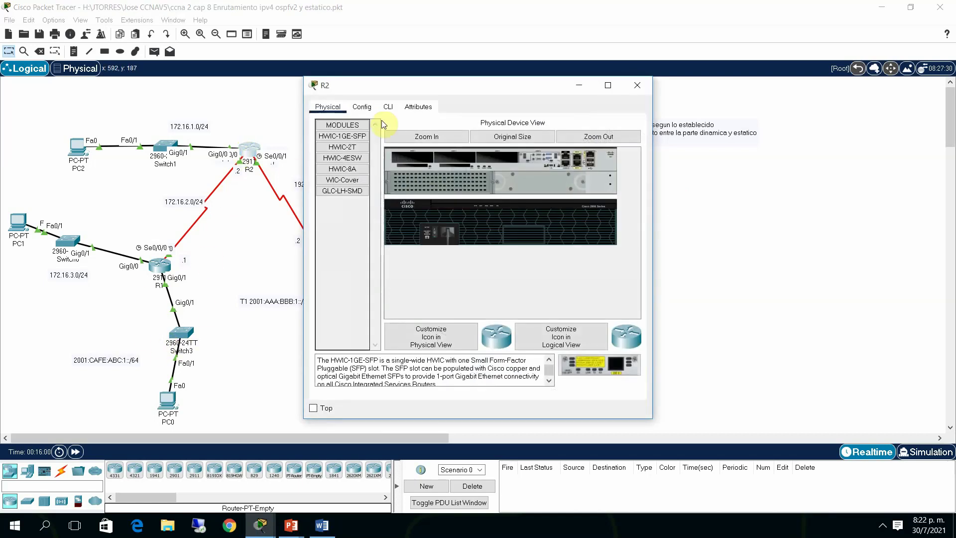
left_click(386, 108)
key("Return")
key("Return")
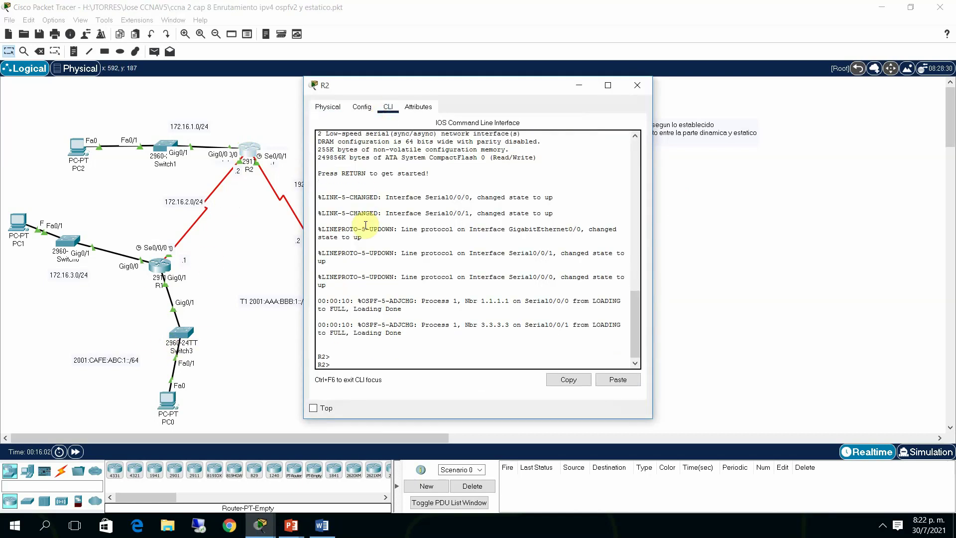
type("ena")
key("Return")
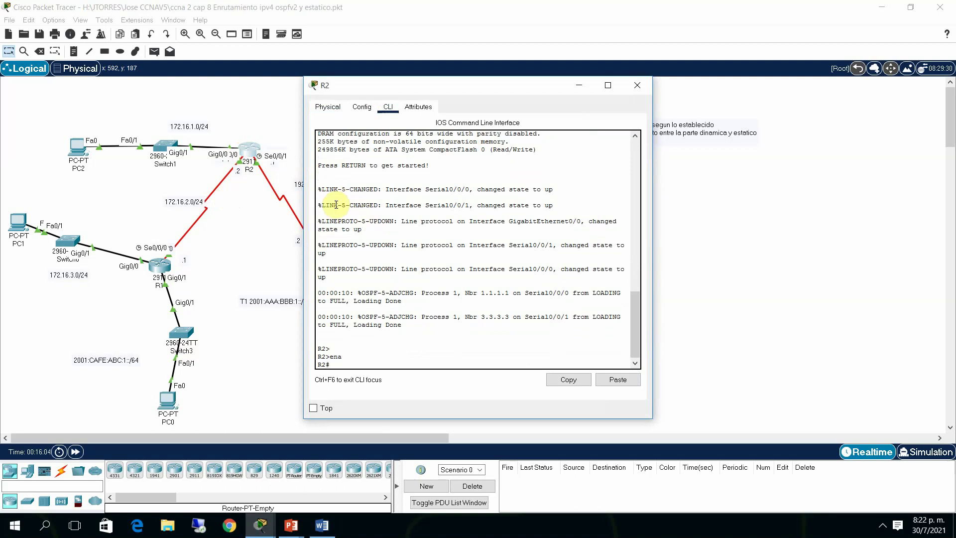
type("sh run")
key("Return")
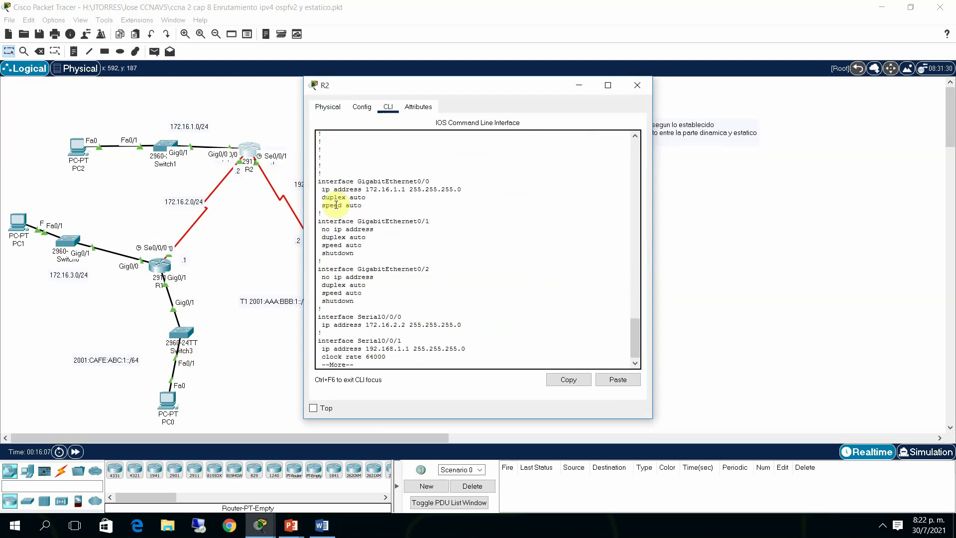
key("space")
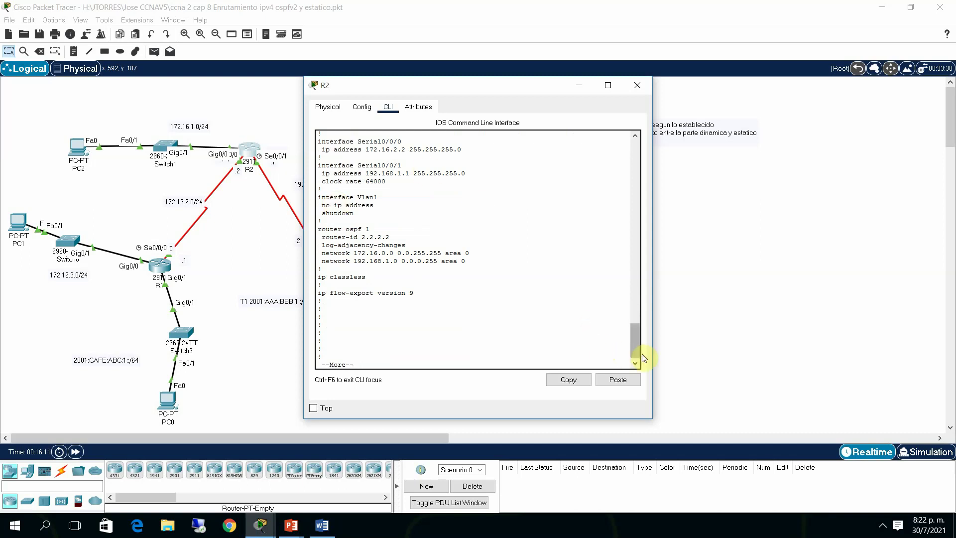
left_click_drag(631, 341, 629, 304)
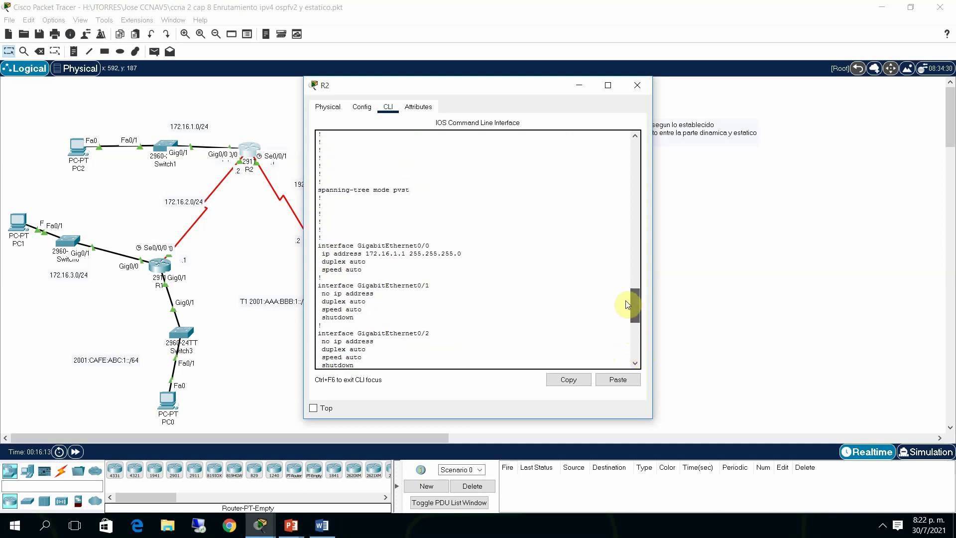
left_click(638, 85)
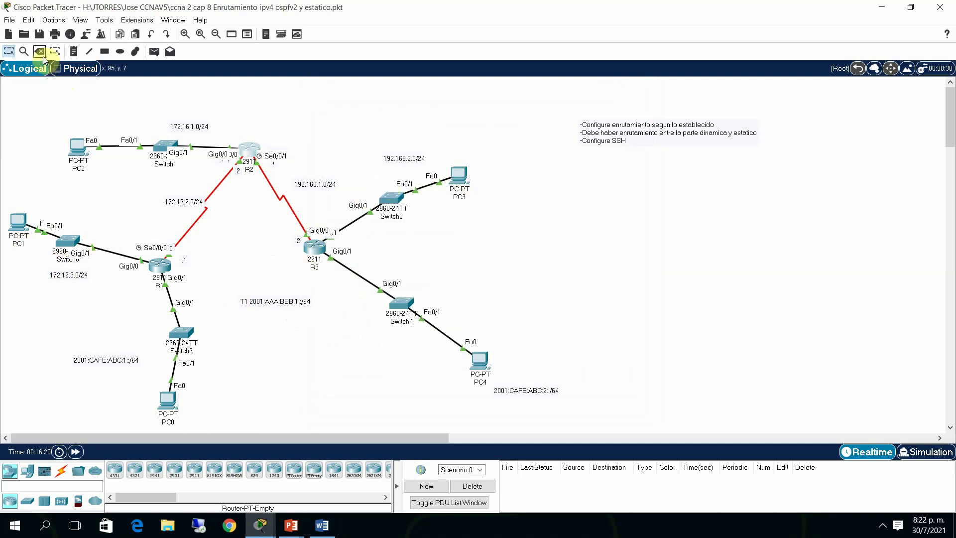
Send a simple ICMP PDU from PC1 to PC3, resending it until it reports Successful
left_click(153, 52)
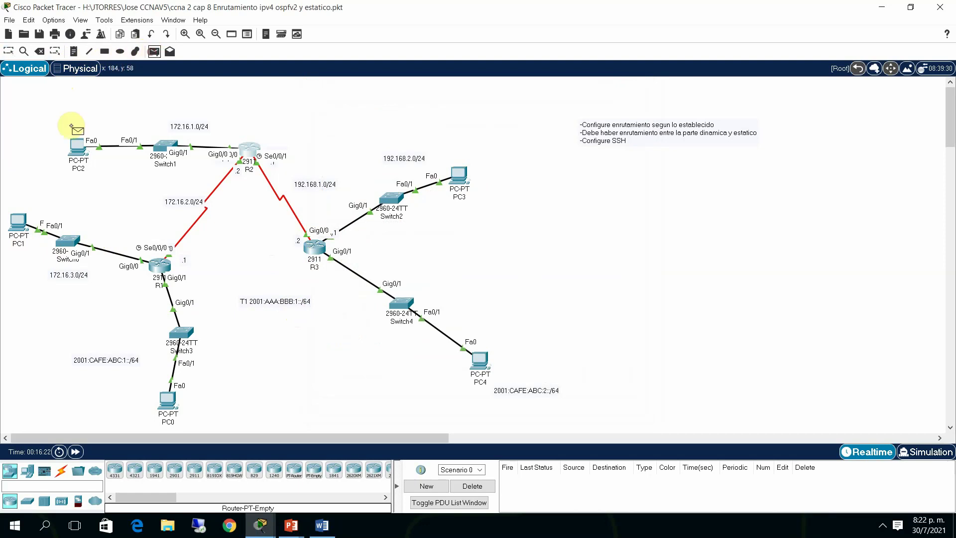
left_click(18, 222)
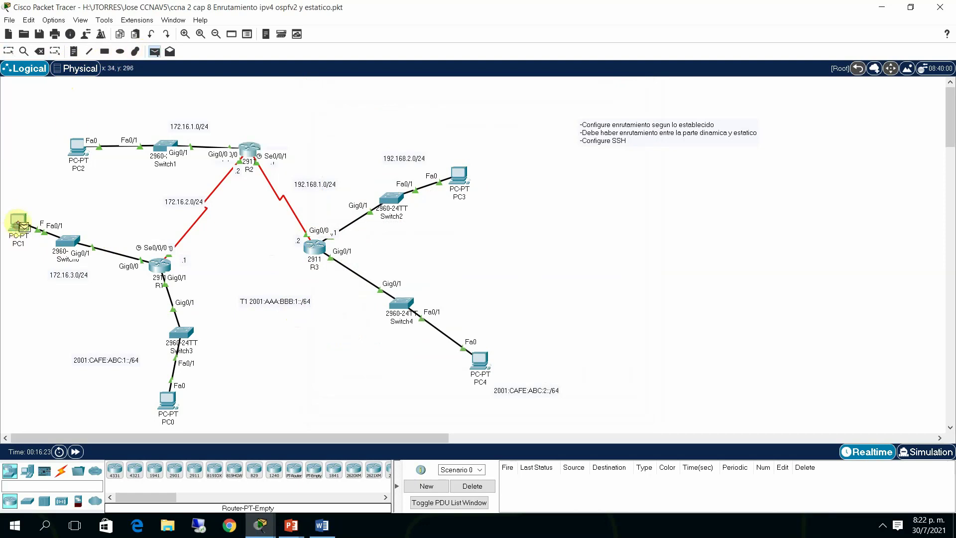
left_click(461, 175)
left_click(517, 479)
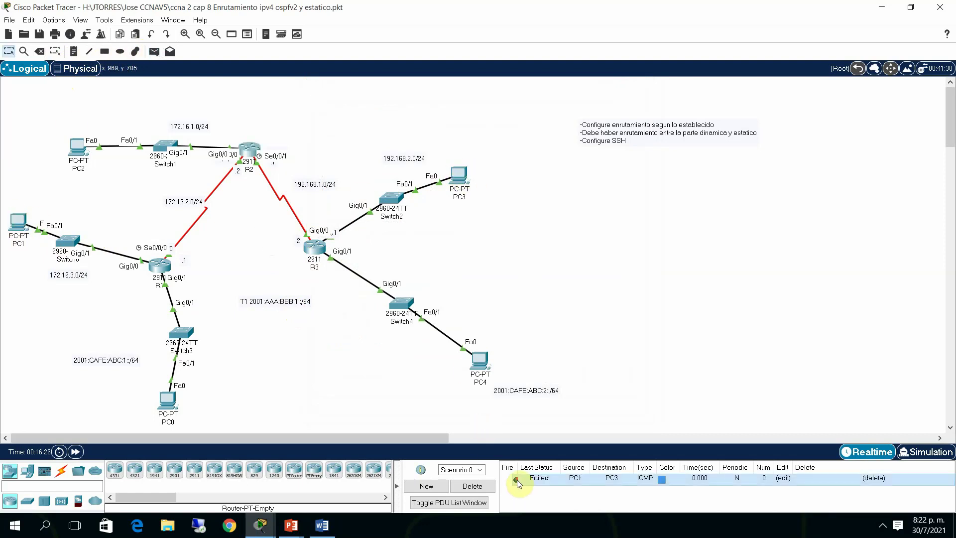
left_click(517, 480)
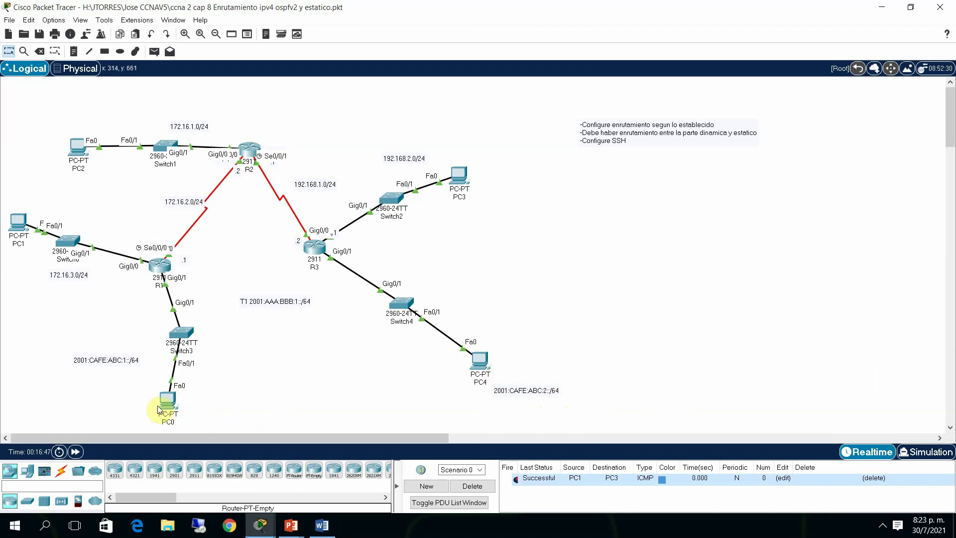
mouse_move(166, 404)
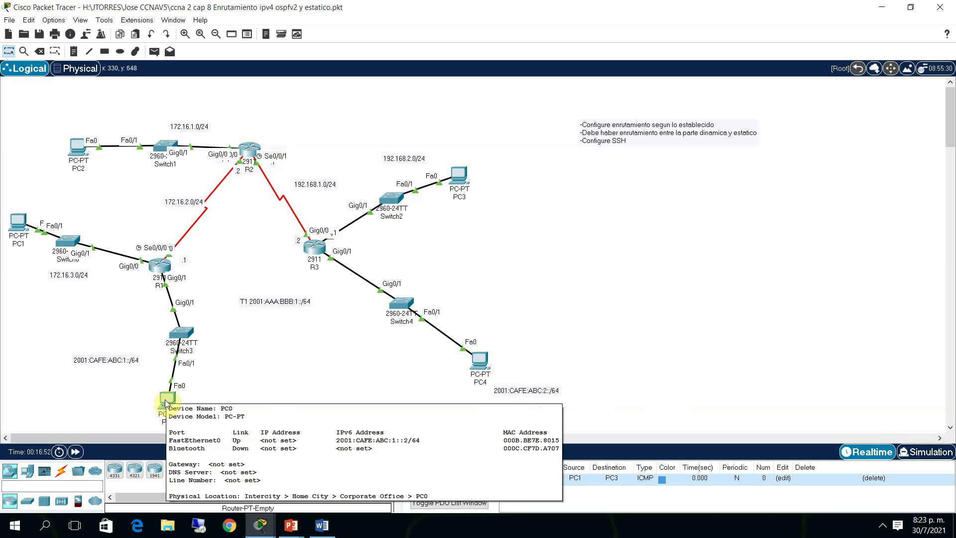
left_click(166, 401)
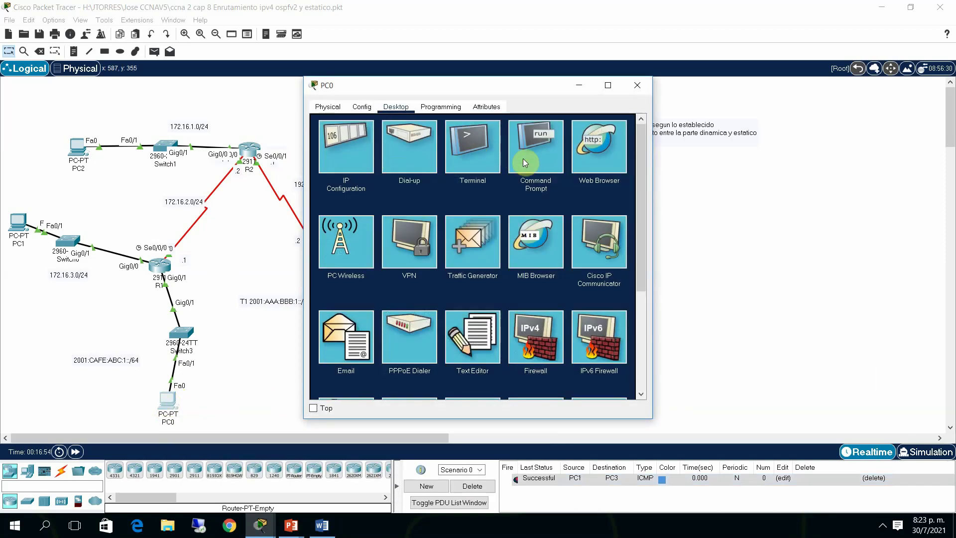
Ping 2001:cafe:abc:2::2 from PC0's command prompt; all four requests time out
left_click(523, 159)
left_click_drag(469, 86, 685, 85)
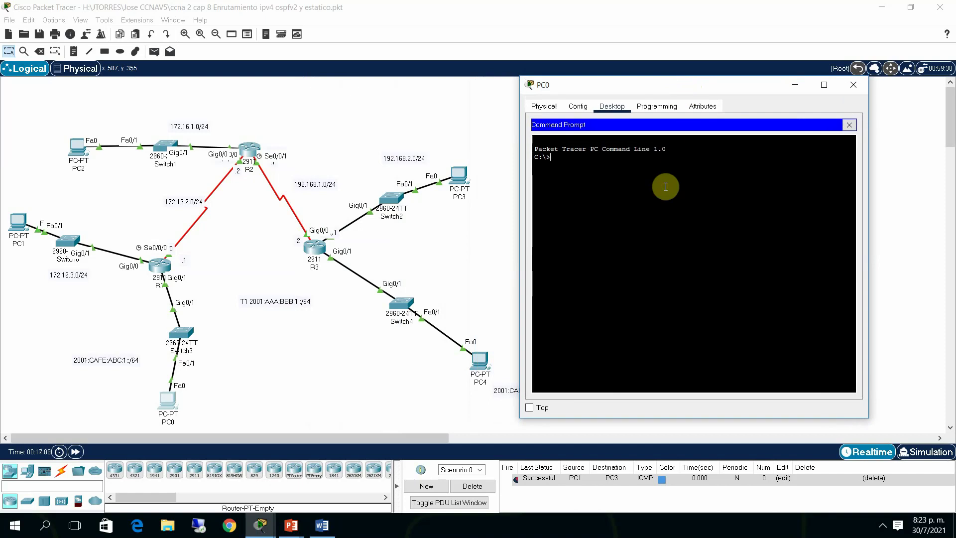
type("ping 2001:cafe")
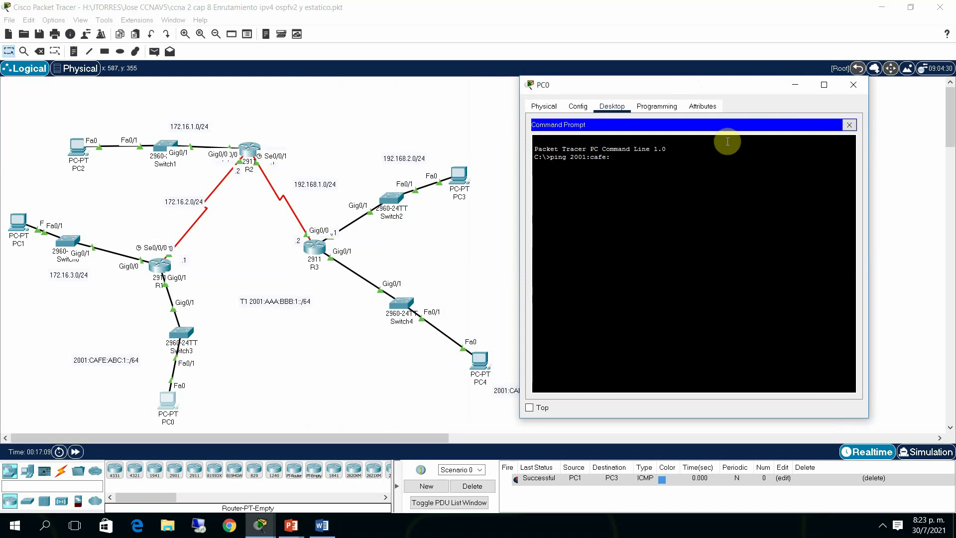
type(":abc")
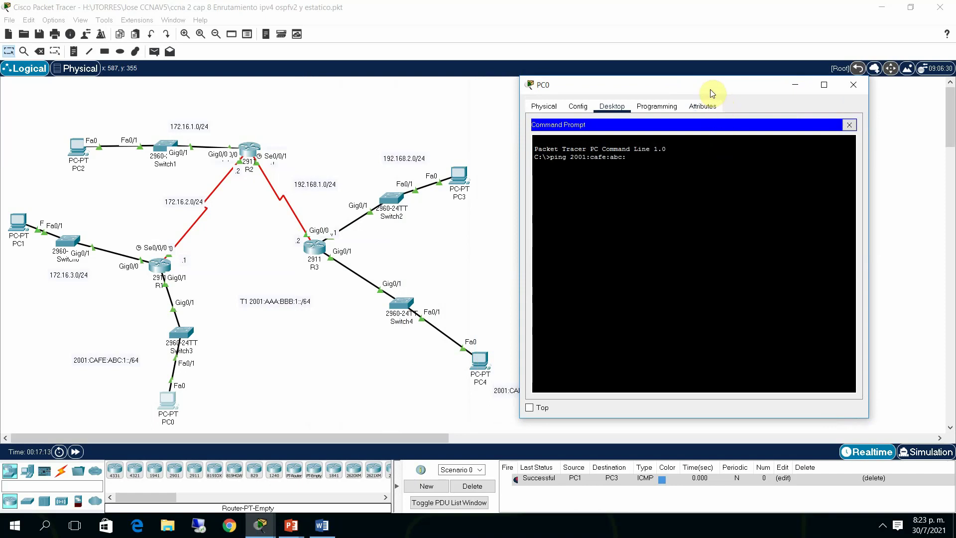
type(":2::2")
key("Return")
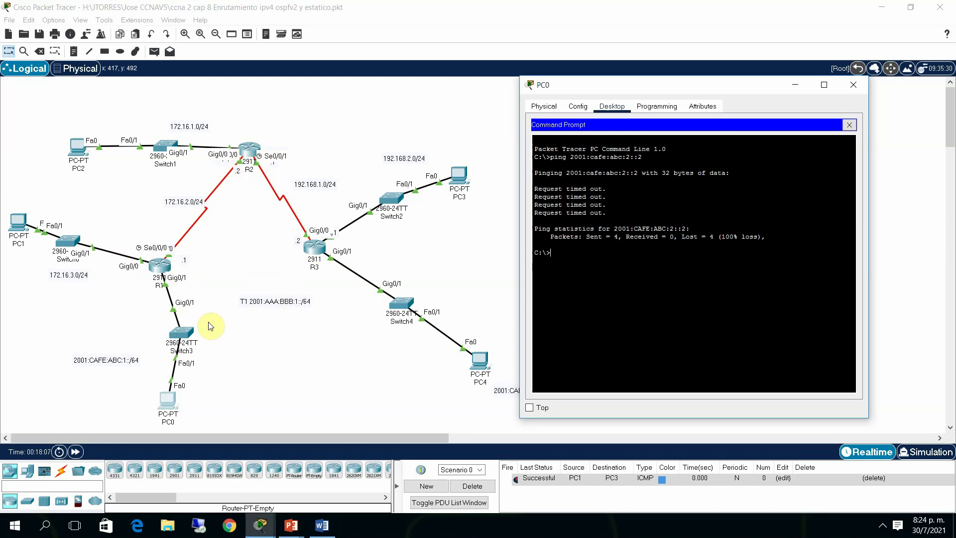
Enter global configuration mode on R1 with conf t
left_click(161, 271)
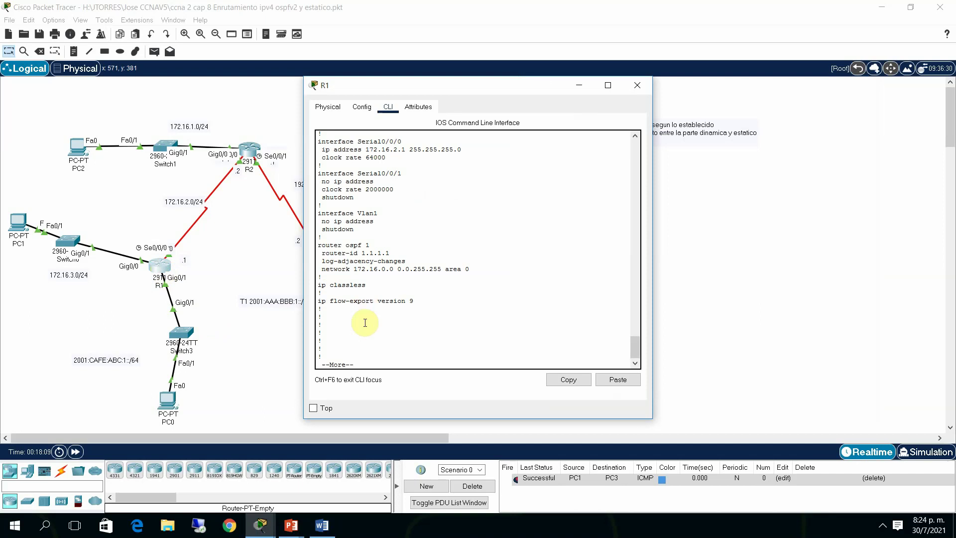
left_click(373, 362)
key("space")
type("conf t")
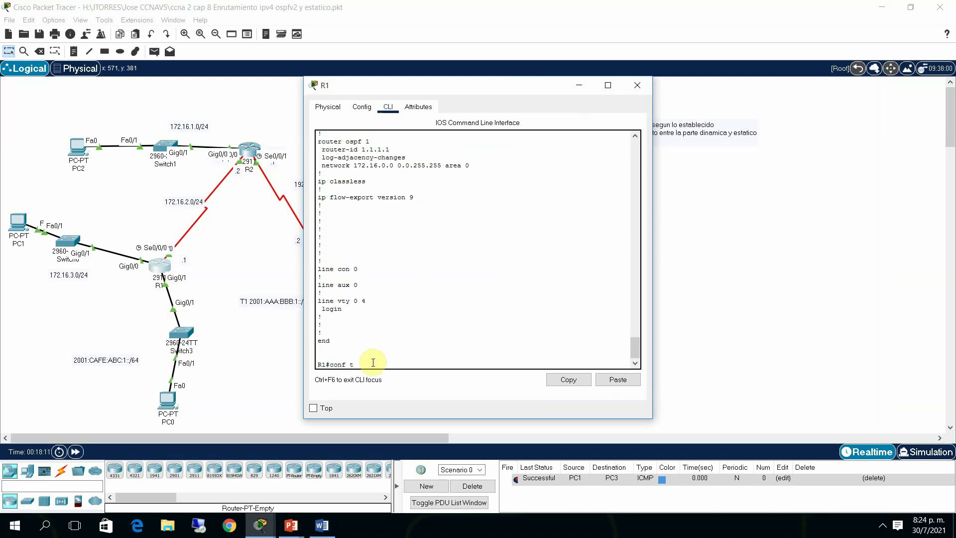
key("Return")
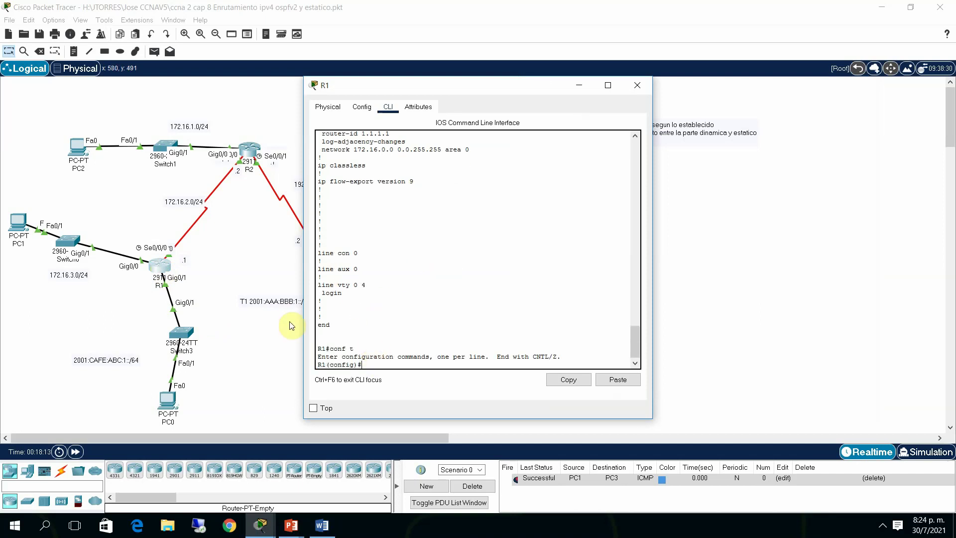
left_click(292, 324)
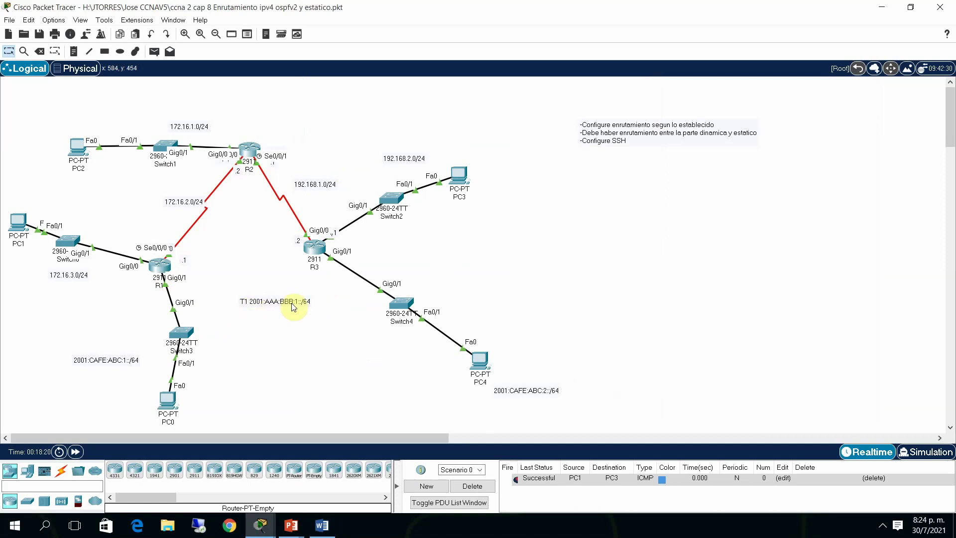
left_click(161, 266)
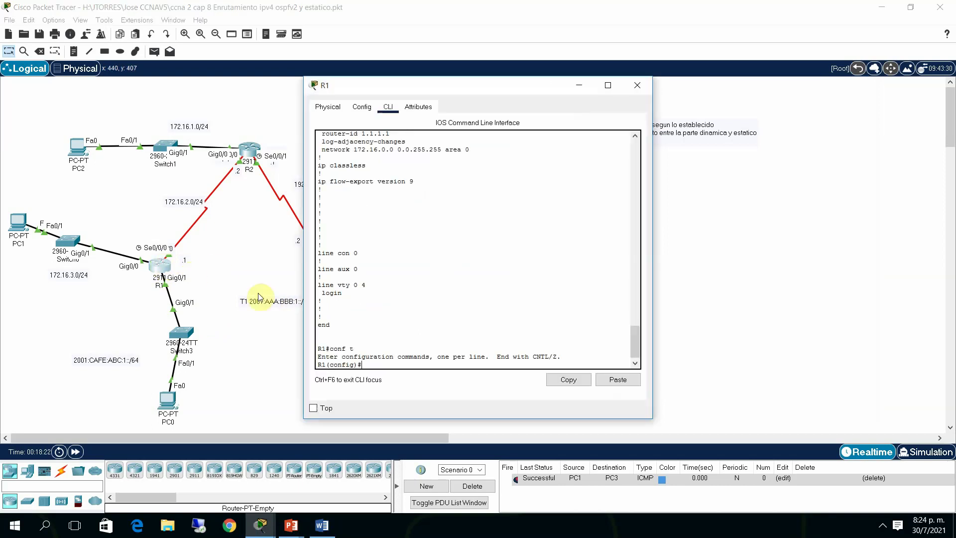
left_click_drag(373, 363, 374, 361)
Create interface Tunnel1 on R1
type("i")
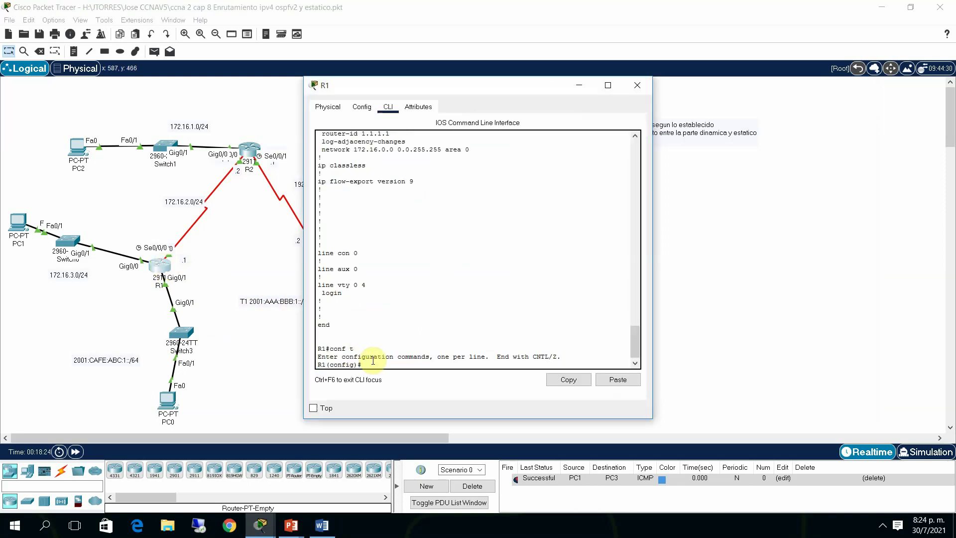
type("nt")
key("Tab")
type("tu")
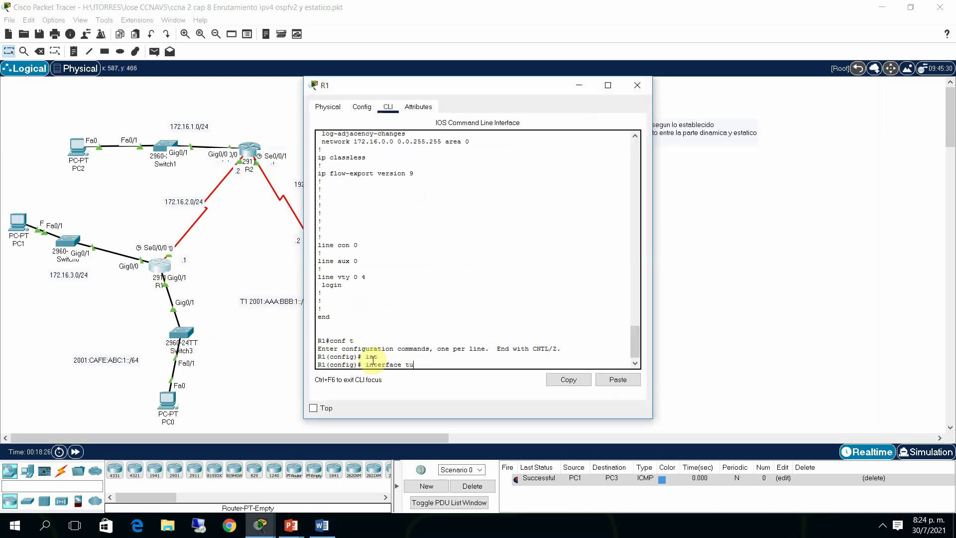
type("n")
key("Tab")
type("1")
key("Return")
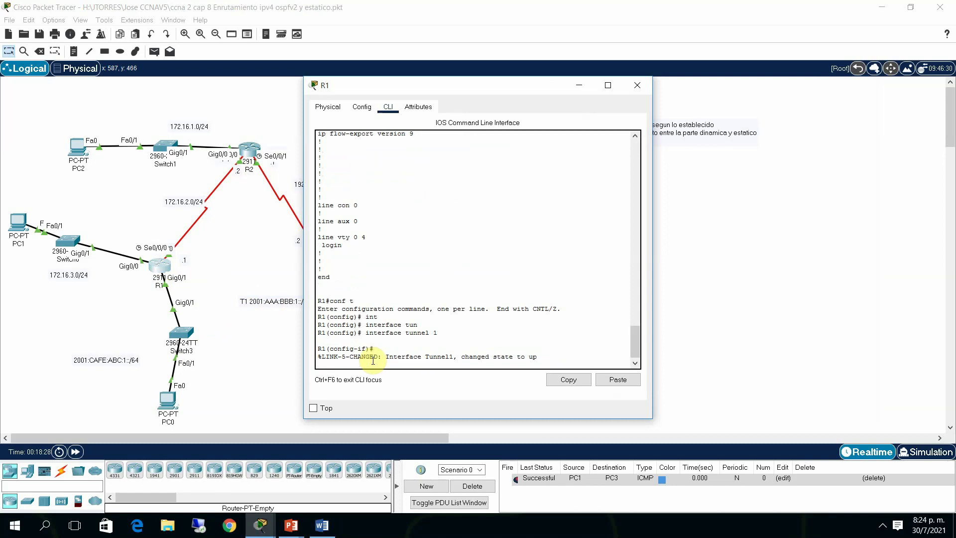
key("Return")
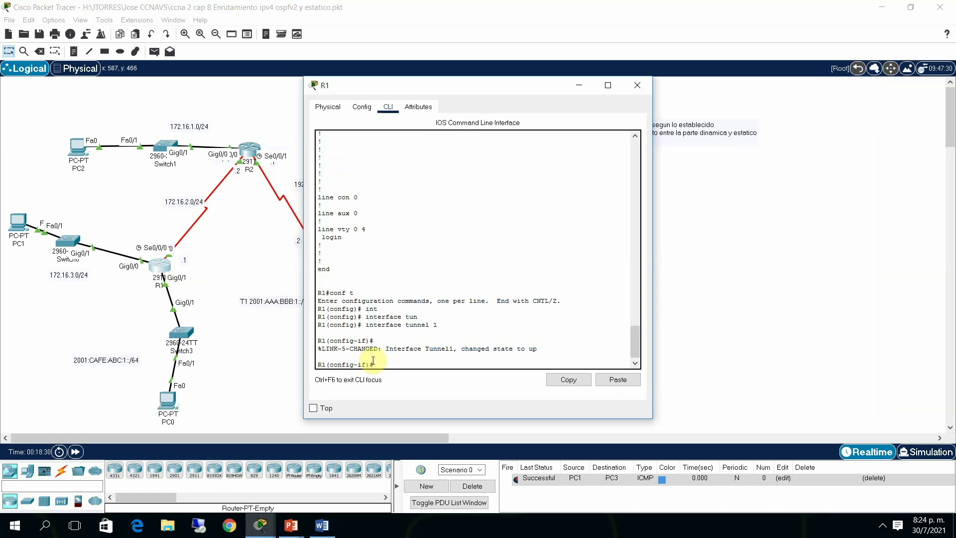
Assign IPv6 address 2001:AAA:BBB:1::1/64 to R1's Tunnel1
type("ipv")
key("Tab")
type("ad")
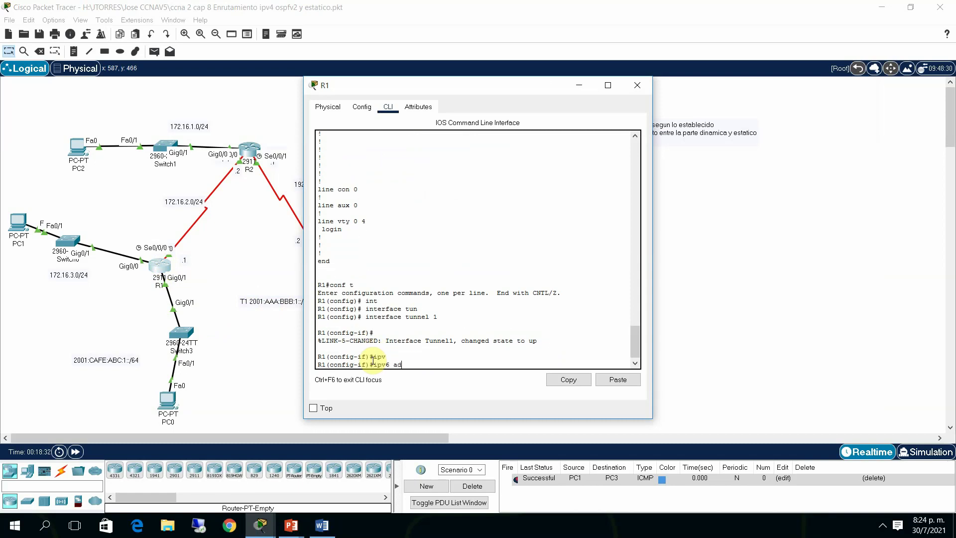
type("d")
key("Tab")
type("2001")
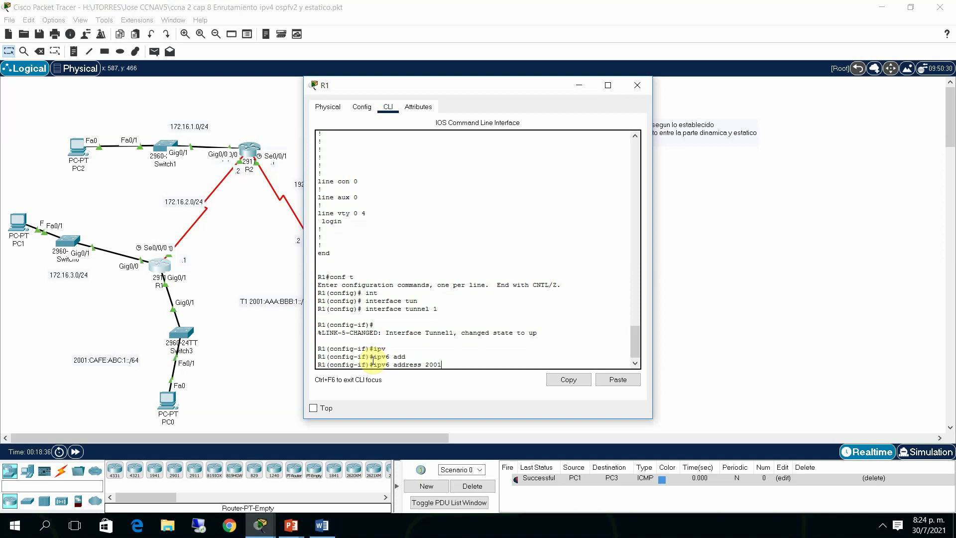
type(":AAA:BBB:1::1/64")
key("Return")
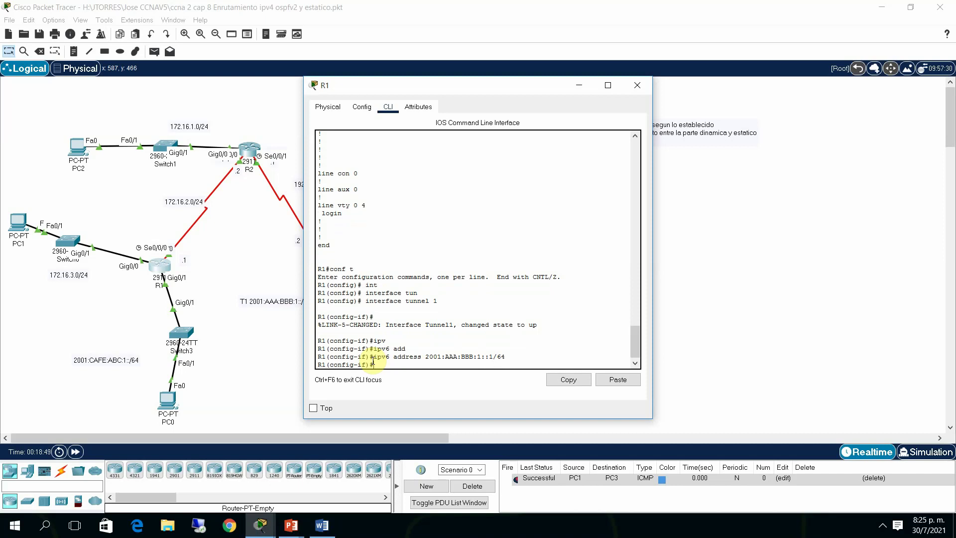
Set R1's Tunnel1 source to serial 0/0/0
type("tun")
key("Tab")
type("so")
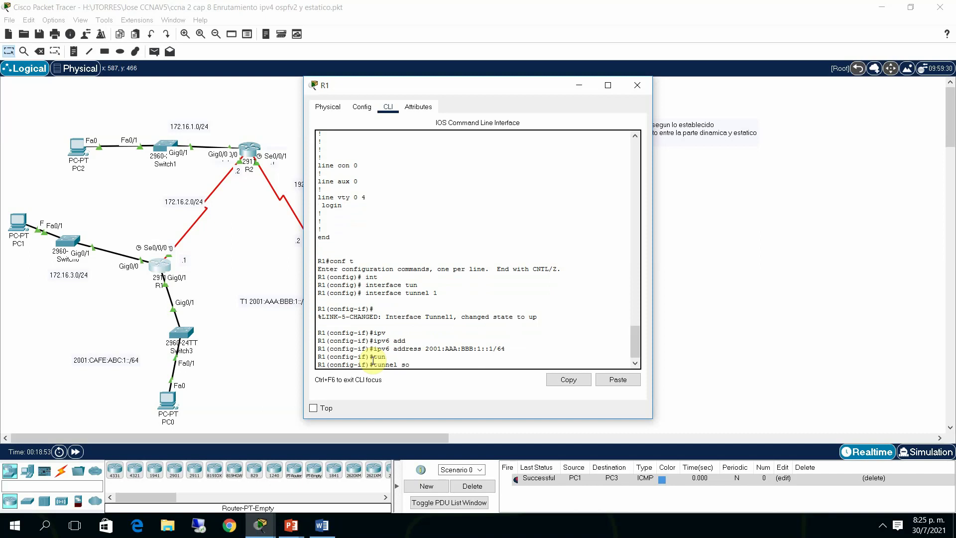
type("u")
key("Tab")
type("se")
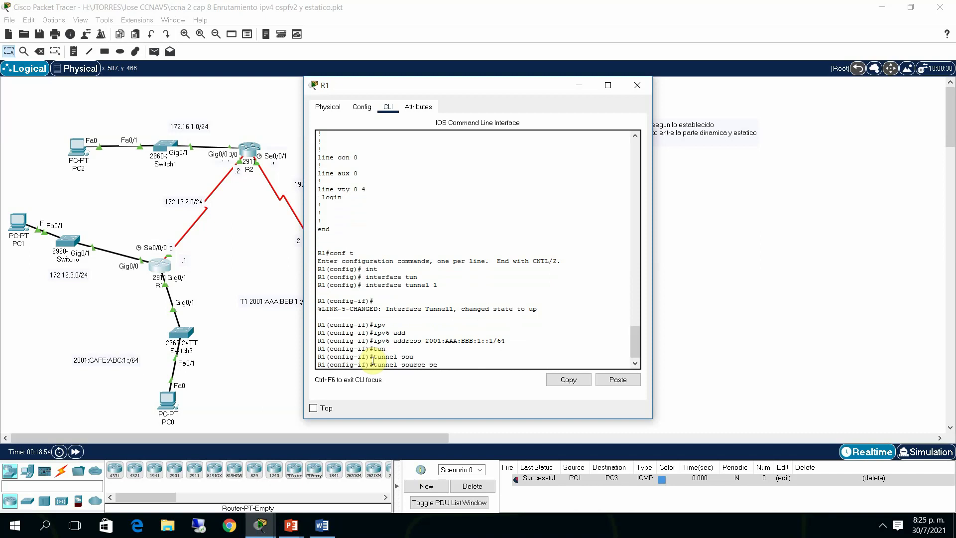
type("r")
key("Tab")
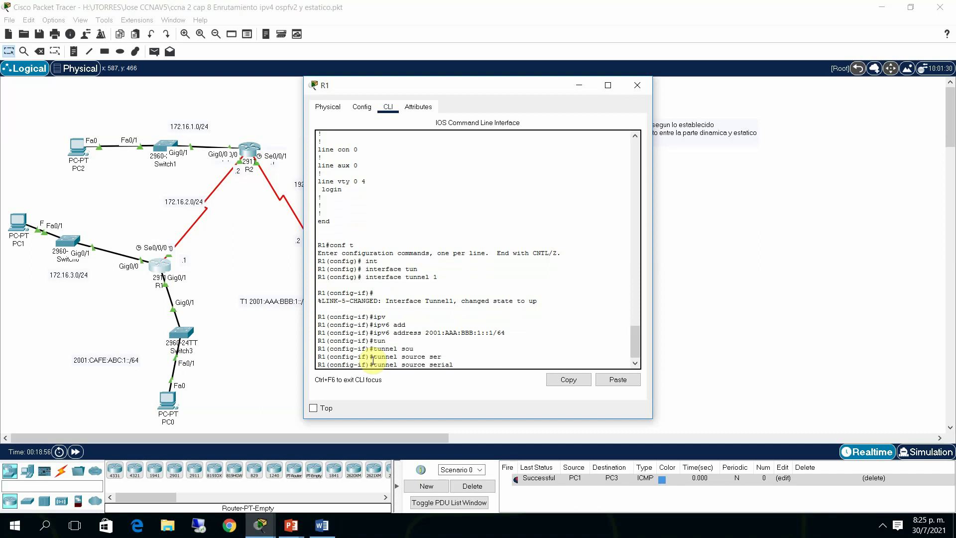
type("0/0/0")
key("Return")
Set R1's Tunnel1 destination to 192.168.1.2
type("tun")
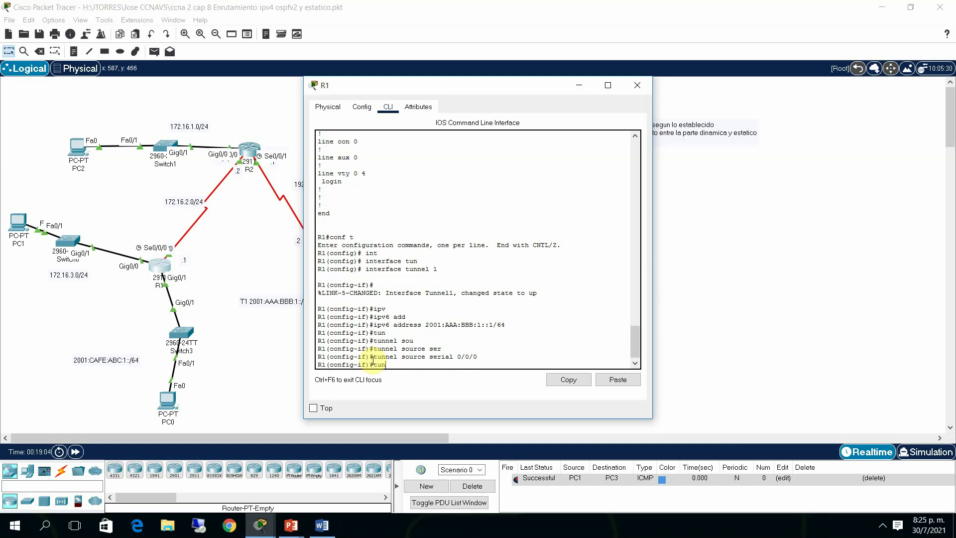
key("Tab")
type("des")
key("Tab")
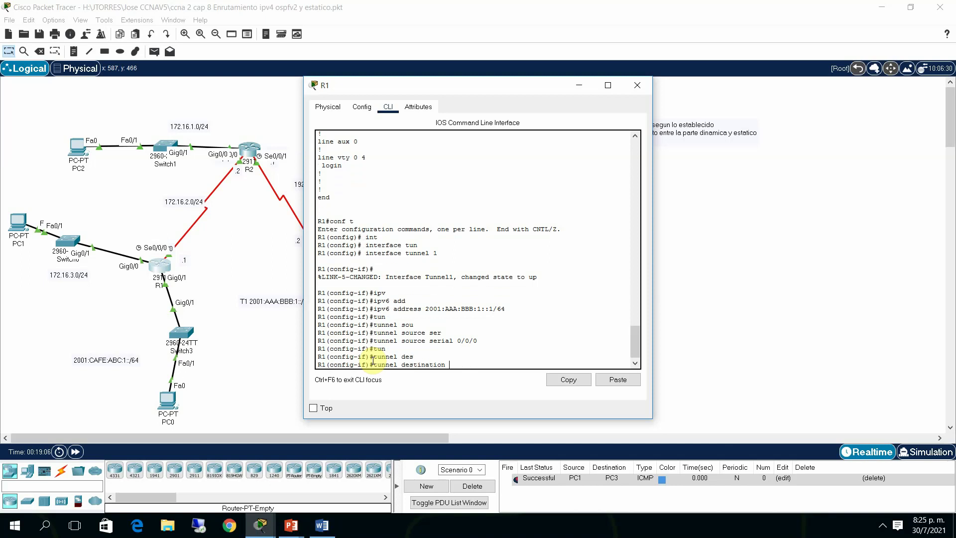
left_click(474, 94)
left_click_drag(475, 94, 606, 101)
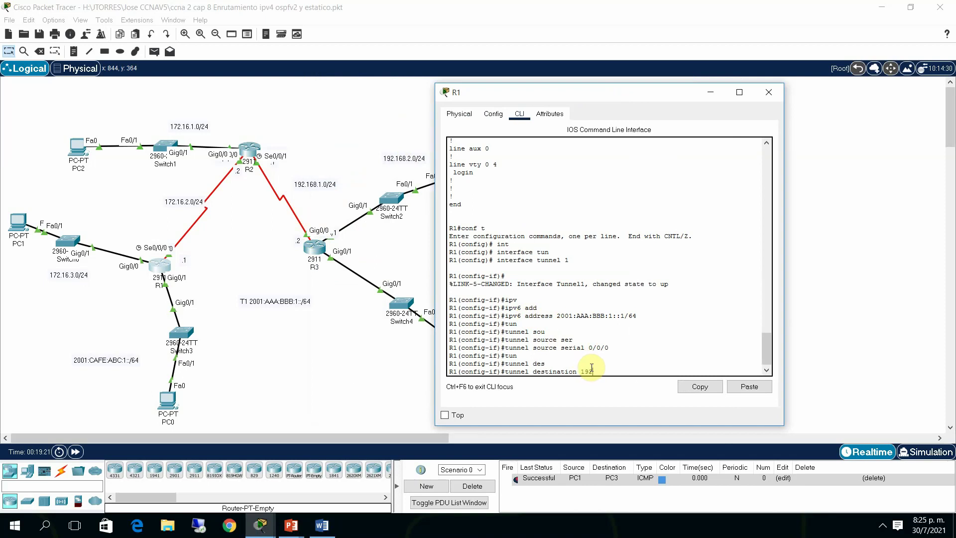
type(".168.1.2")
key("Return")
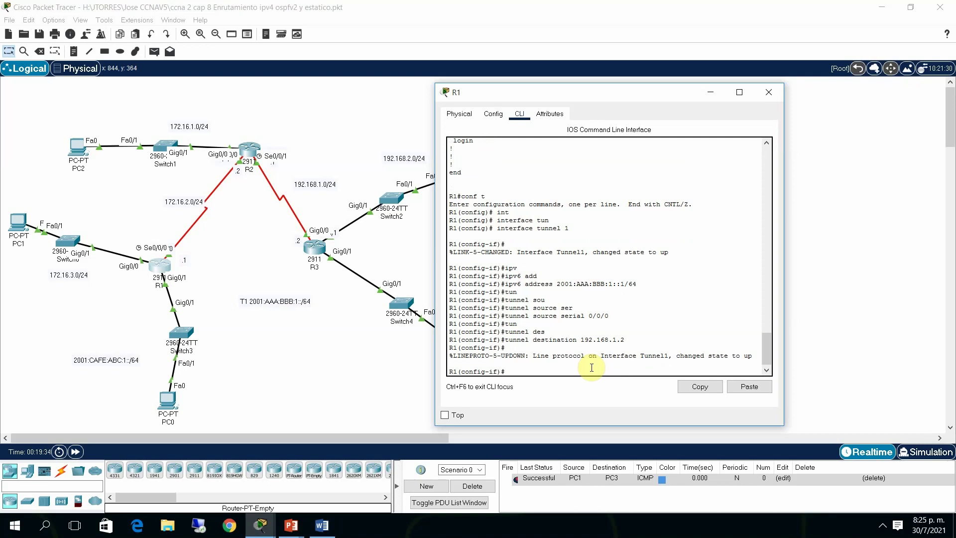
Set R1's Tunnel1 mode to ipv6ip
type("tun")
key("Tab")
type("mod")
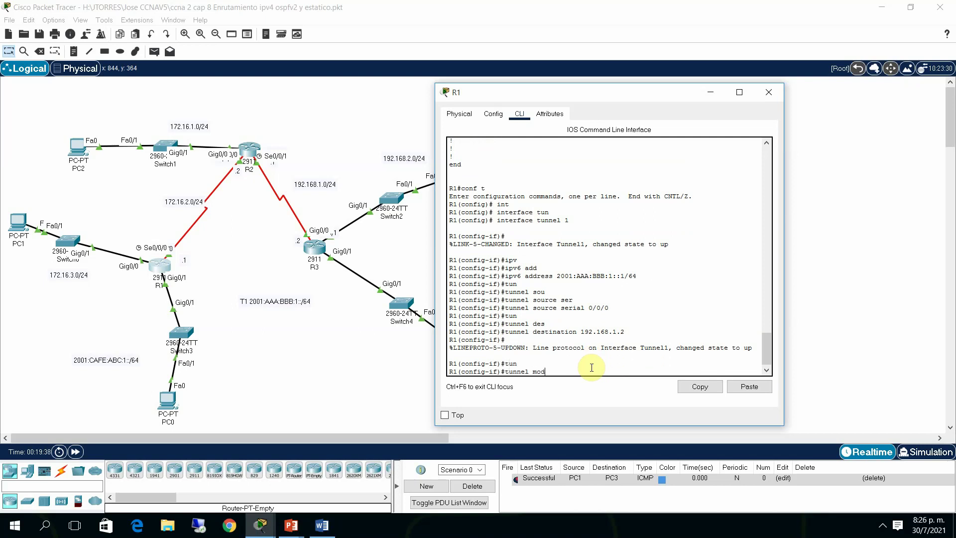
key("Tab")
type("ip")
key("Tab")
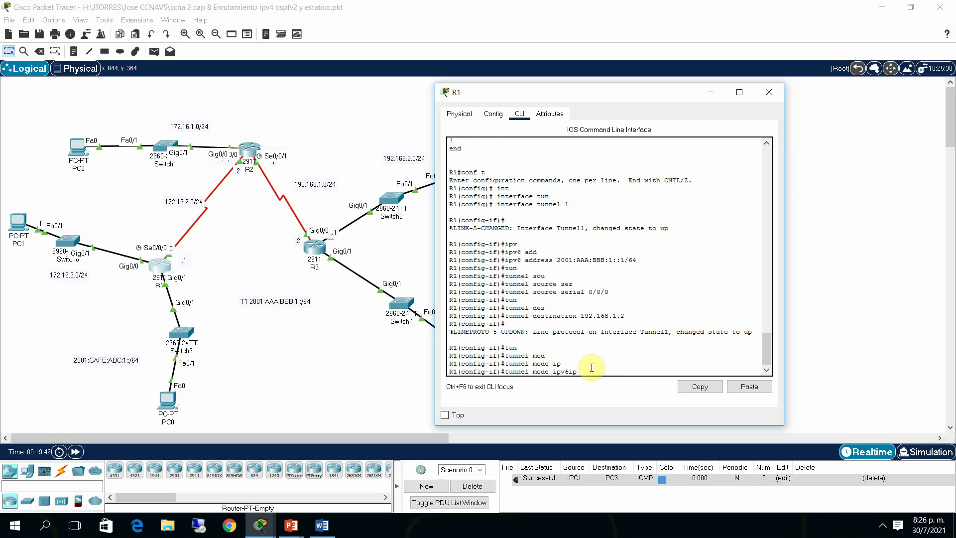
key("Return")
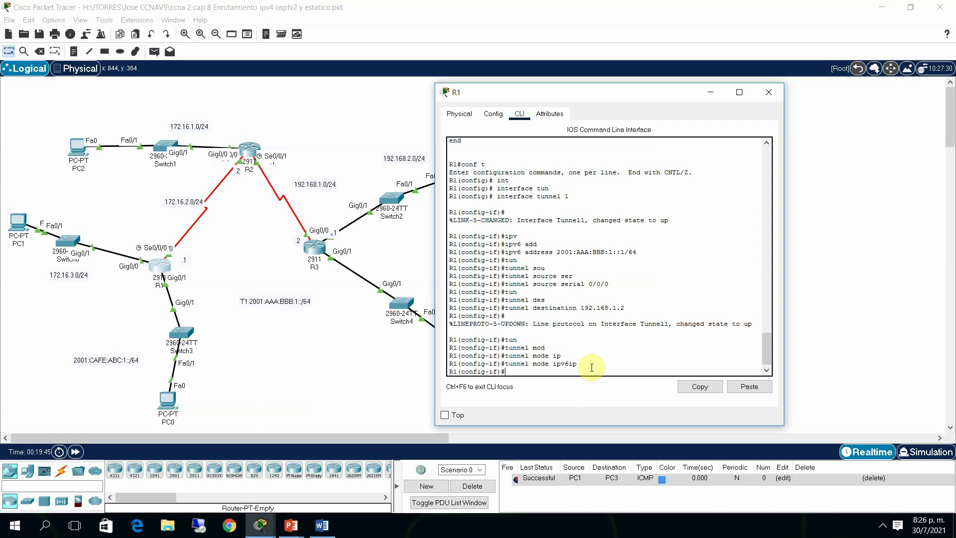
left_click(780, 99)
Enter privileged and global configuration mode on R3
left_click(322, 249)
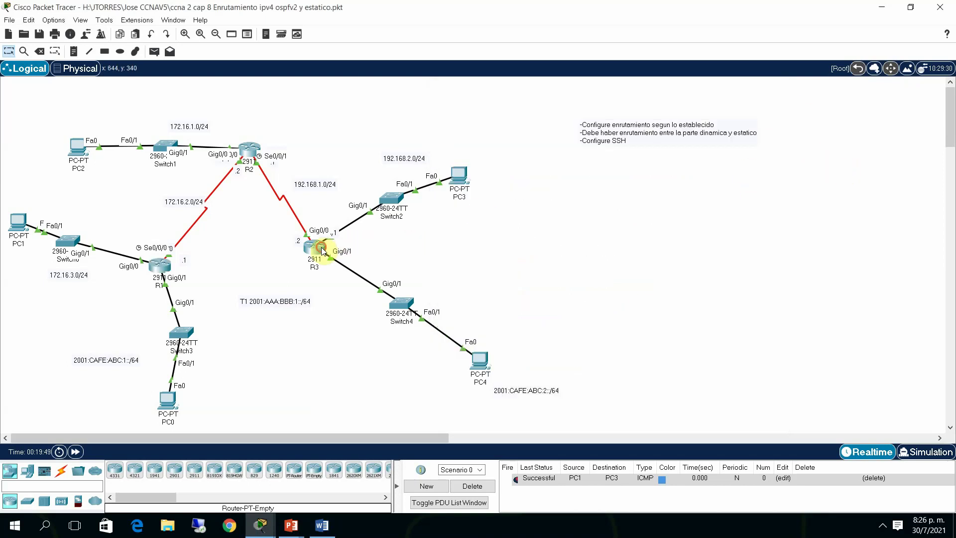
left_click(388, 107)
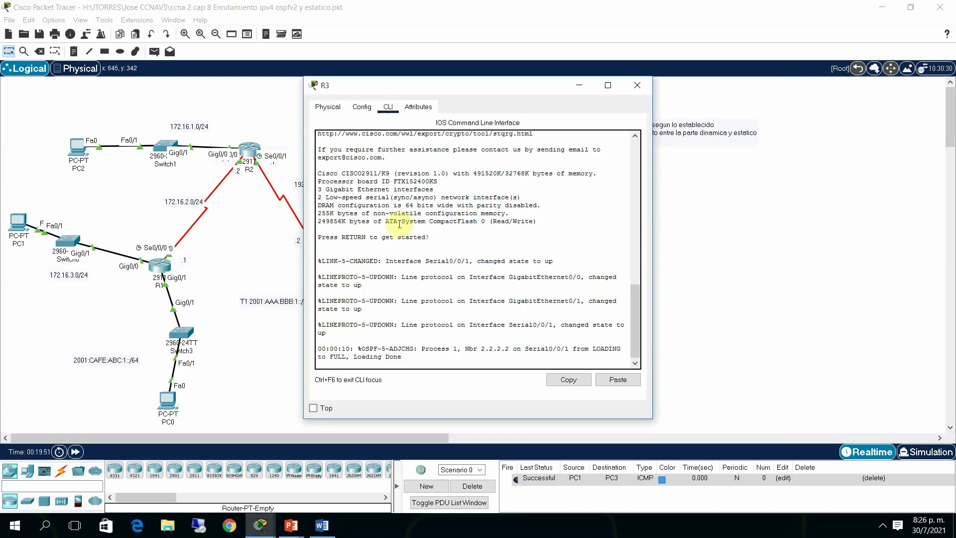
key("Return")
key("Return")
type("e")
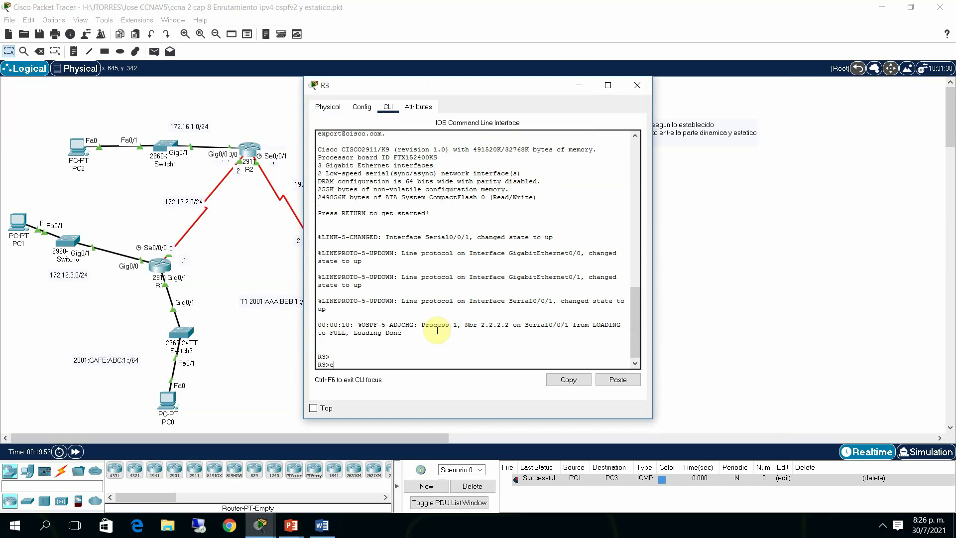
type("na")
key("Return")
type("conf t")
key("Return")
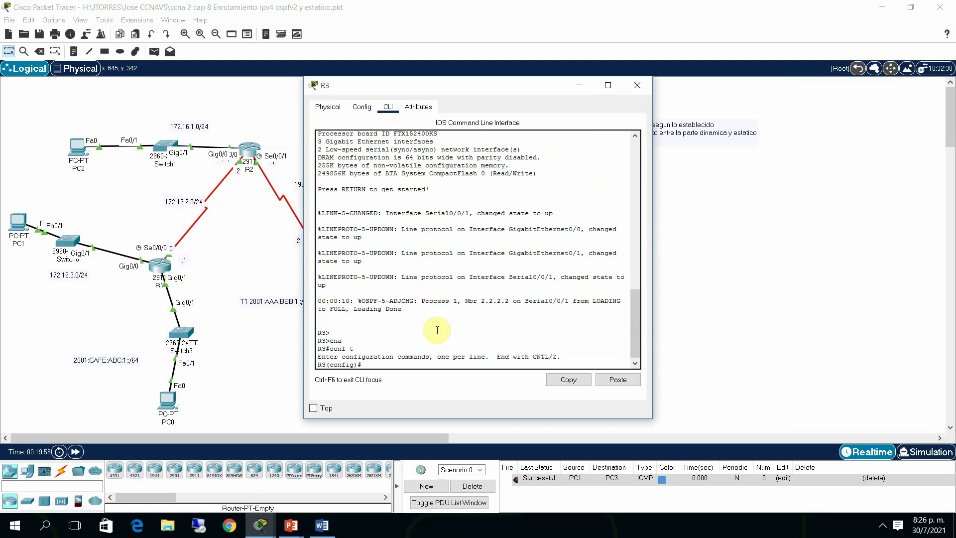
Create interface Tunnel1 on R3
type("in")
key("Tab")
type("tun")
key("Tab")
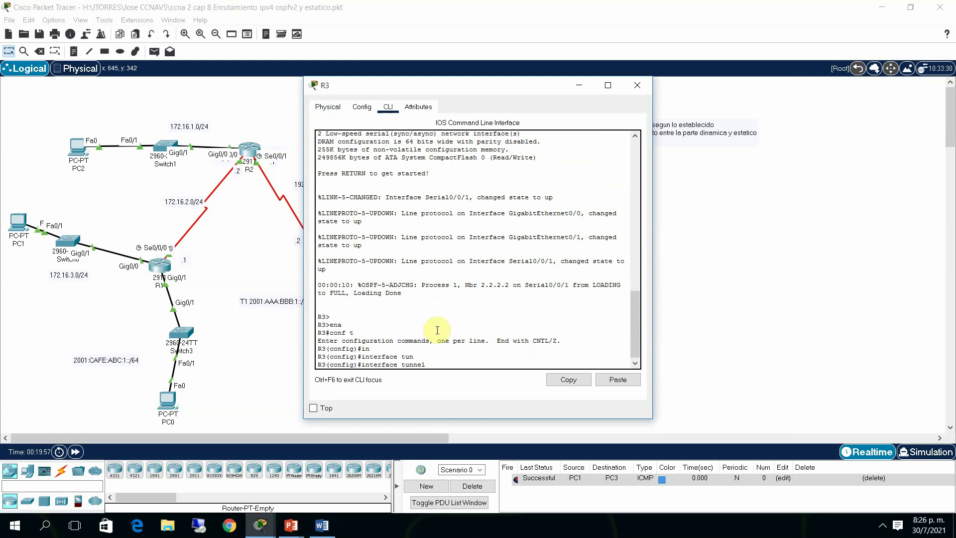
type("1")
key("Return")
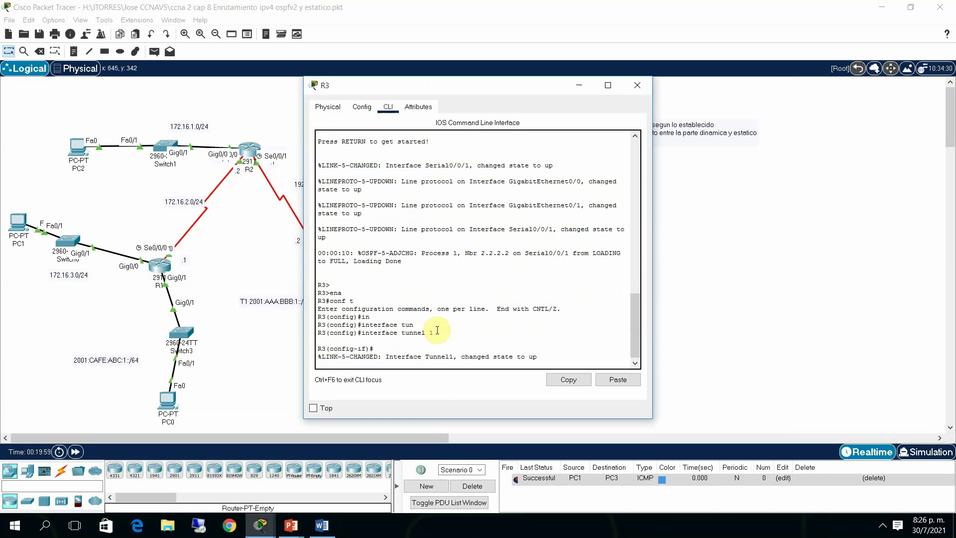
key("Return")
key("Return")
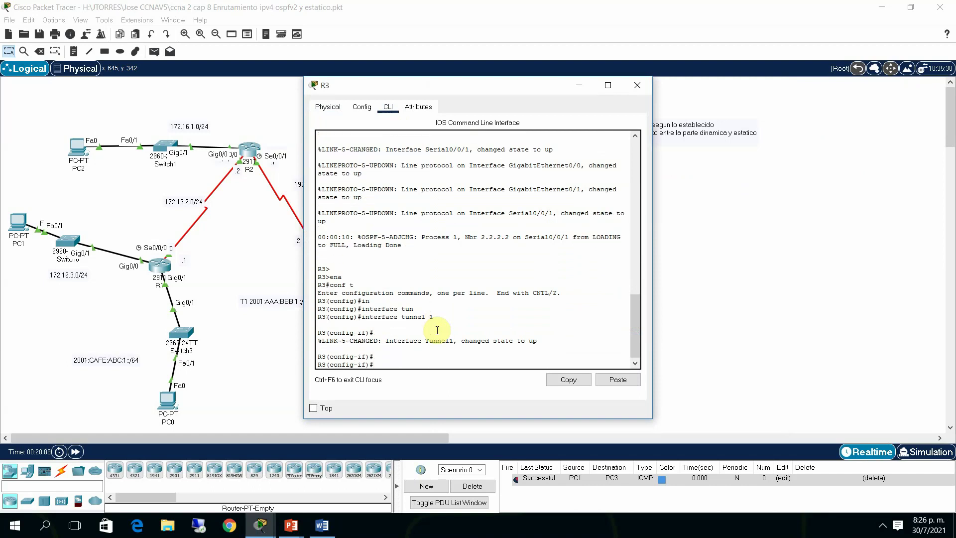
Assign IPv6 address 2001:AAA:BBB:1::2/64 to R3's Tunnel1, fixing the missing address keyword
type("ipv")
key("Tab")
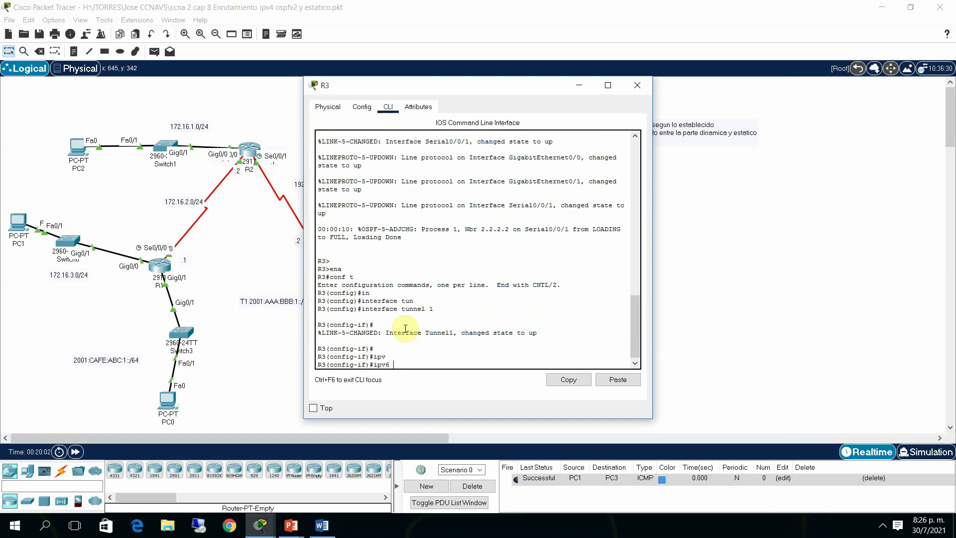
type("2001:AAA:BBB:1::2/64")
key("Return")
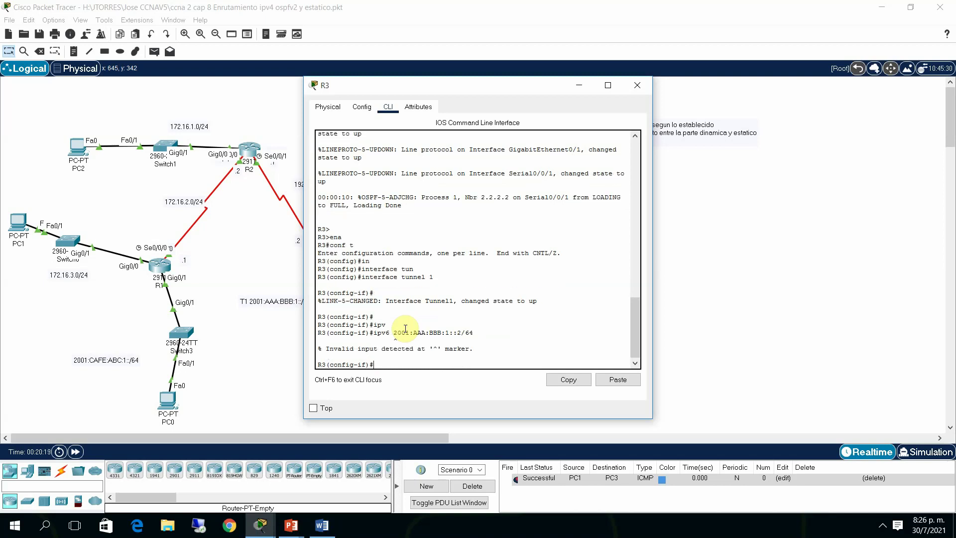
key("Up")
key("Left")
key("Left")
key("Left")
key("Left")
key("Left")
key("Left")
key("Left")
key("Left")
key("Left")
key("Left")
key("Left")
key("Left")
key("Left")
key("Left")
key("Left")
key("Left")
key("Left")
key("Left")
key("Left")
key("Left")
type("addre")
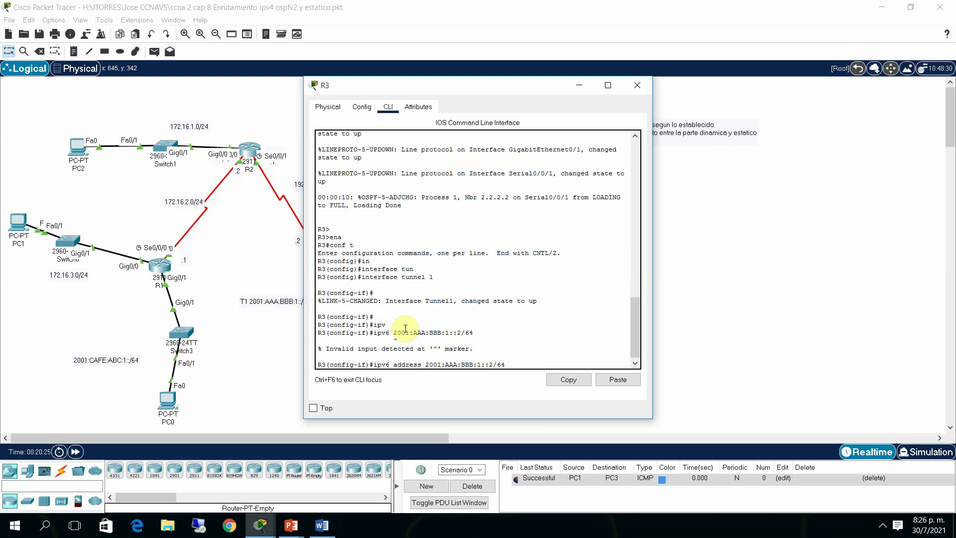
key("Return")
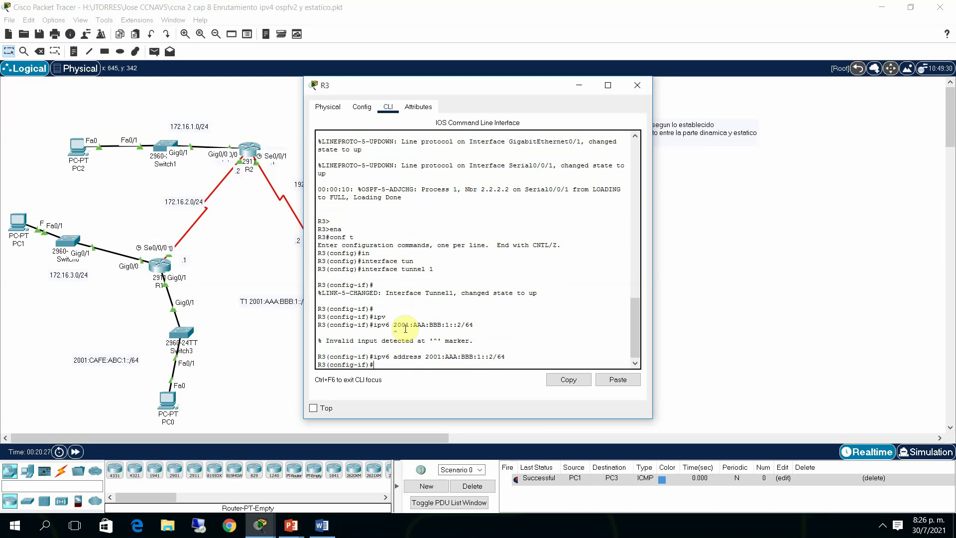
Begin entering the tunnel source command on R3's Tunnel1
type("n")
key("Tab")
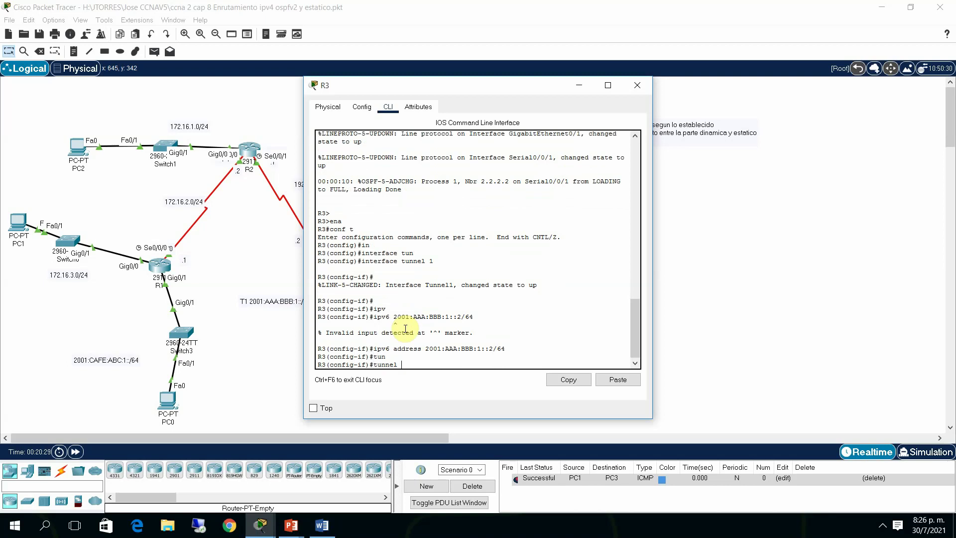
type("sou")
key("Tab")
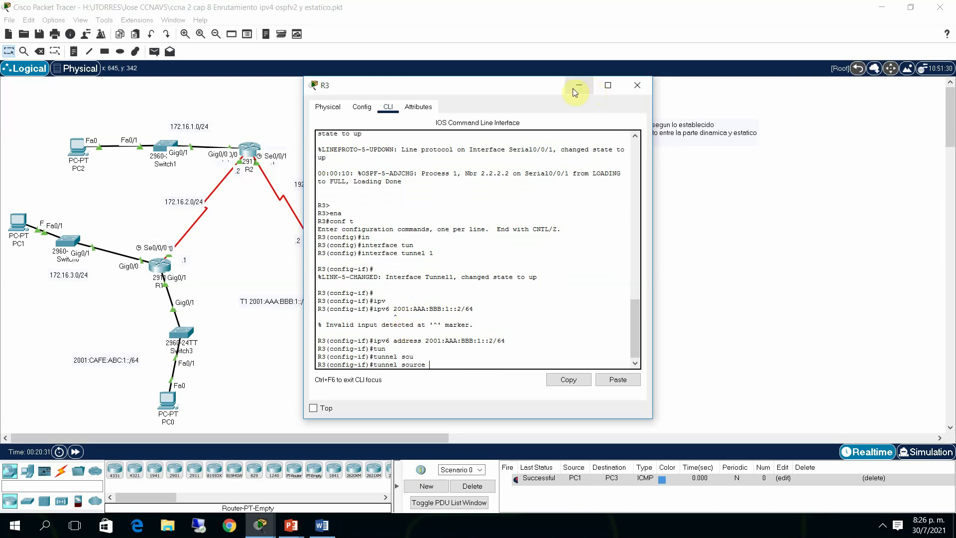
Set Serial0/0/1 as the tunnel source on R3's Tunnel1
left_click_drag(534, 88, 646, 94)
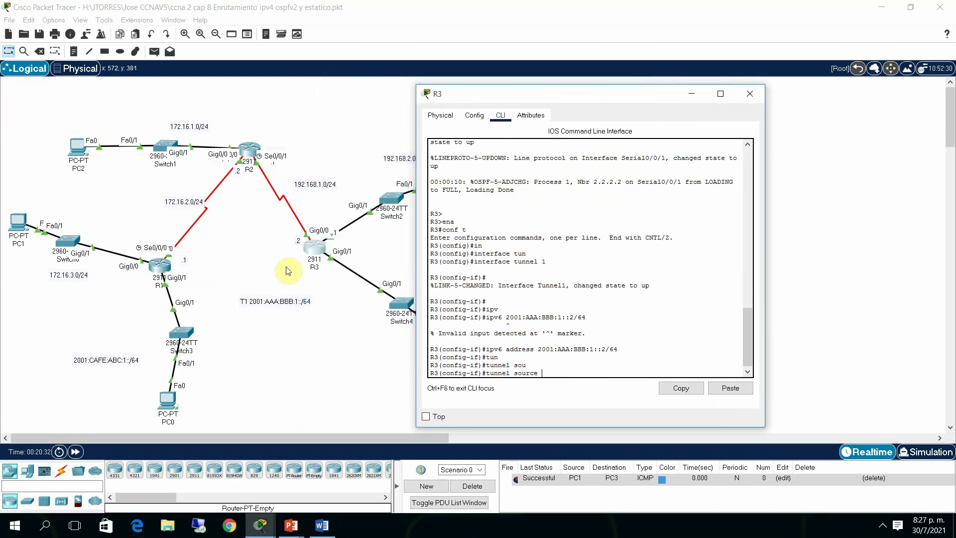
mouse_move(313, 254)
left_mouse_down()
mouse_move(337, 224)
mouse_move(324, 160)
mouse_move(313, 240)
mouse_move(301, 248)
mouse_move(284, 230)
mouse_move(311, 252)
left_mouse_up()
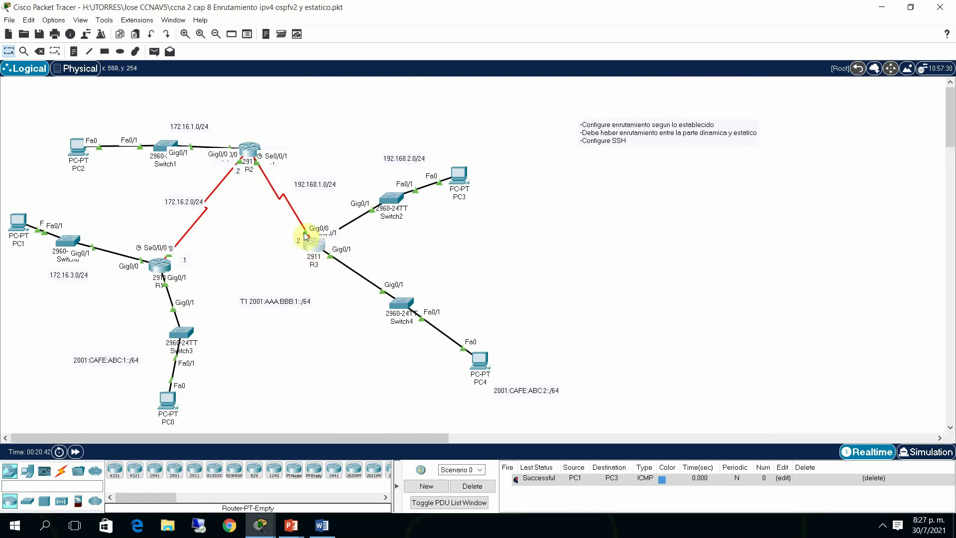
left_click(319, 254)
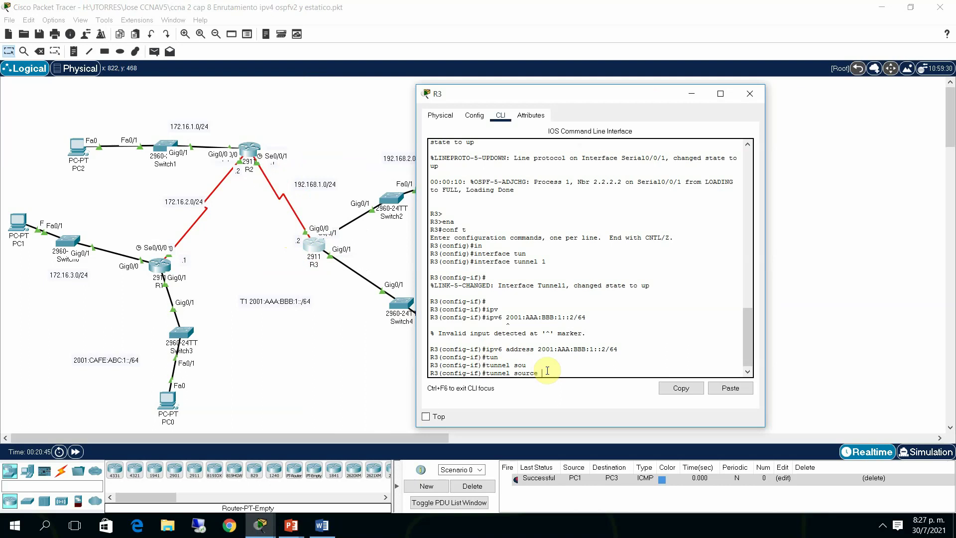
type("ser")
key("Tab")
type("0")
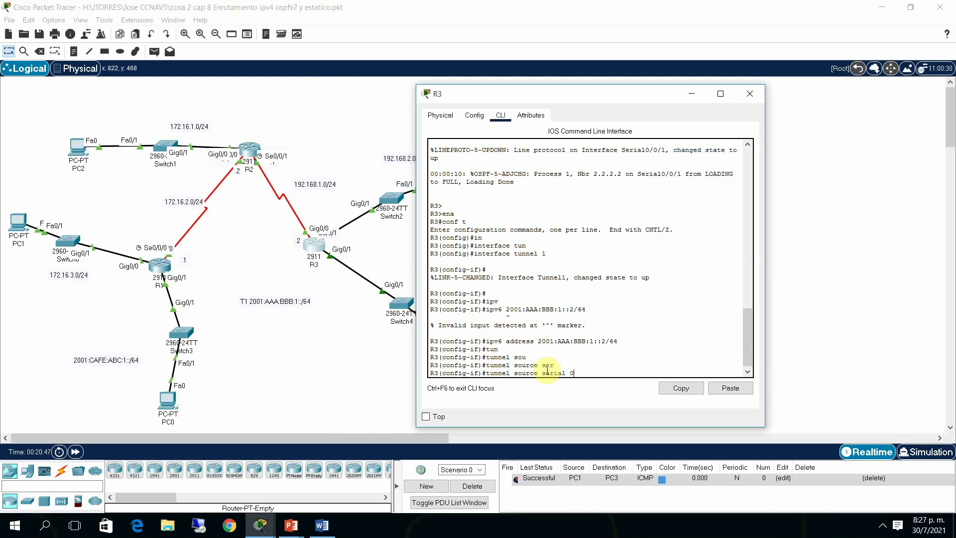
type("/0/1")
key("Return")
Set R3's tunnel destination to 172.16.2.1
type("tun")
key("Tab")
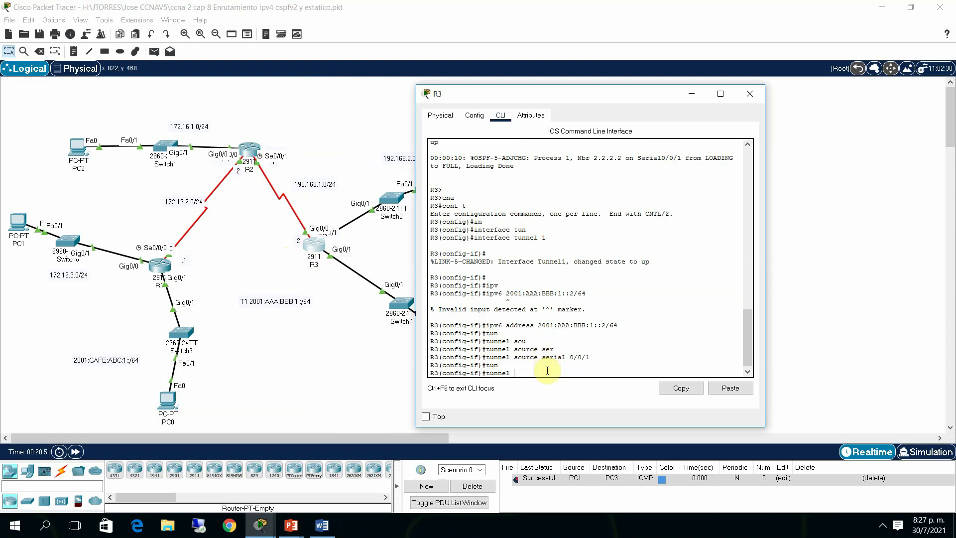
type("des")
key("Tab")
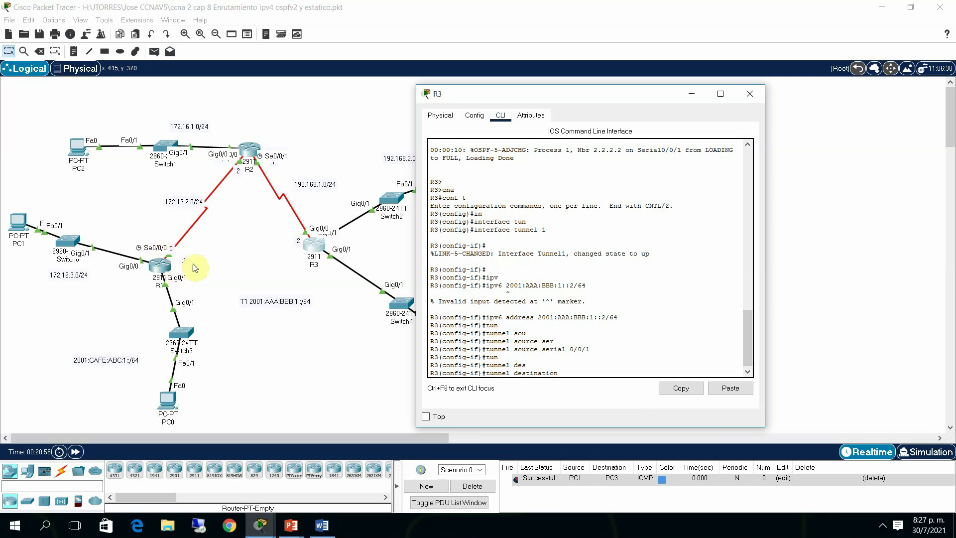
type("17")
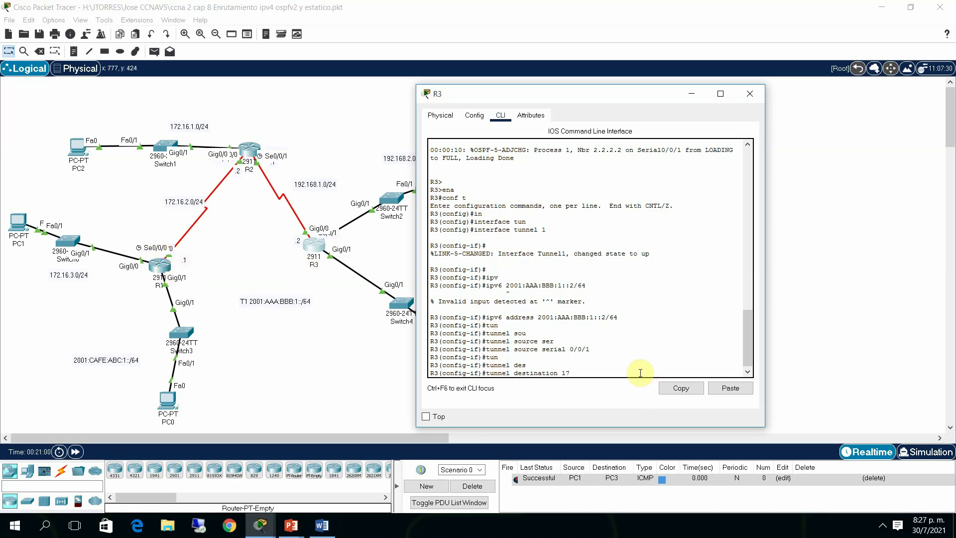
type("2.16")
key("BackSpace")
type("2.1")
key("Return")
key("Return")
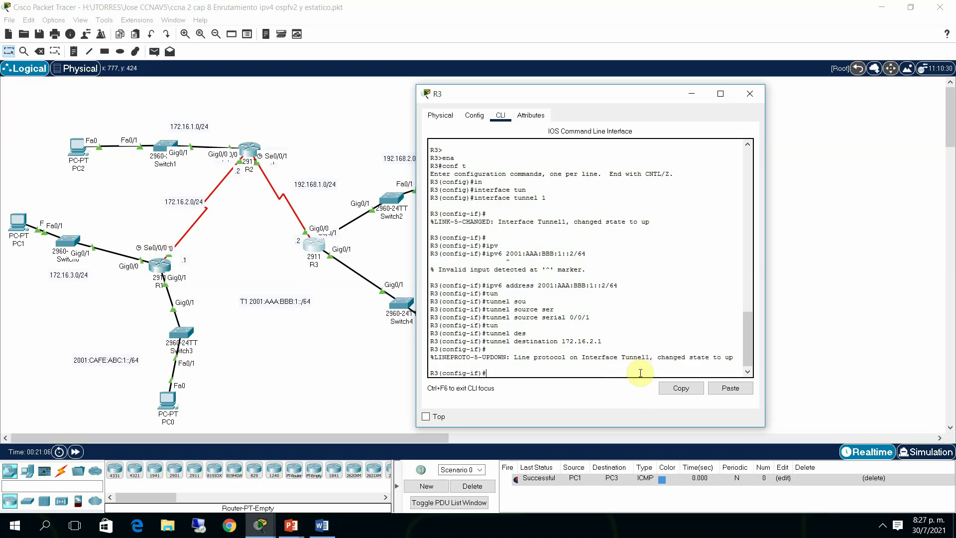
Set R3's tunnel mode to ipv6ip
type("if)#tun")
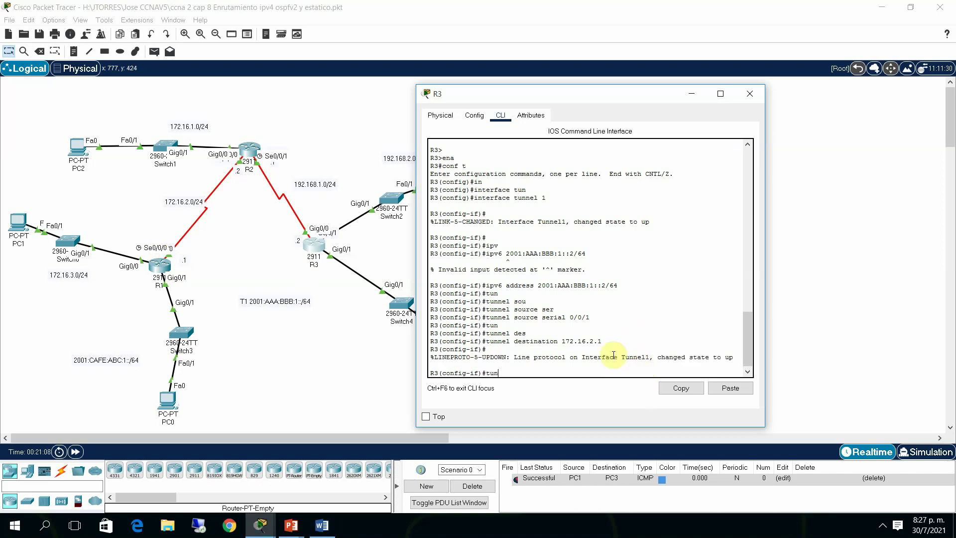
key("Tab")
type("mode")
key("Tab")
type("ip")
key("Tab")
type("v6ip")
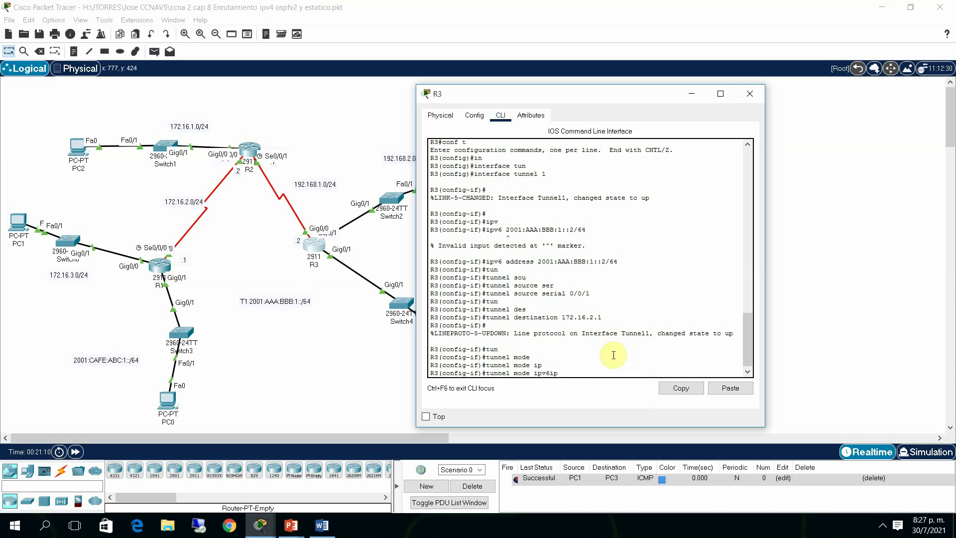
key("Return")
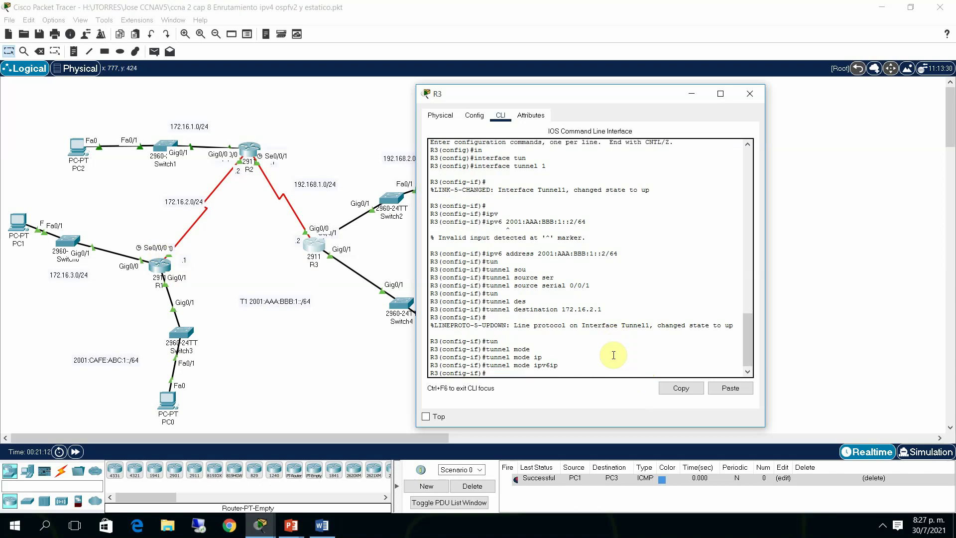
Leave interface configuration on R3 and re-enter global configuration mode with 'conf t'
type("end")
key("Return")
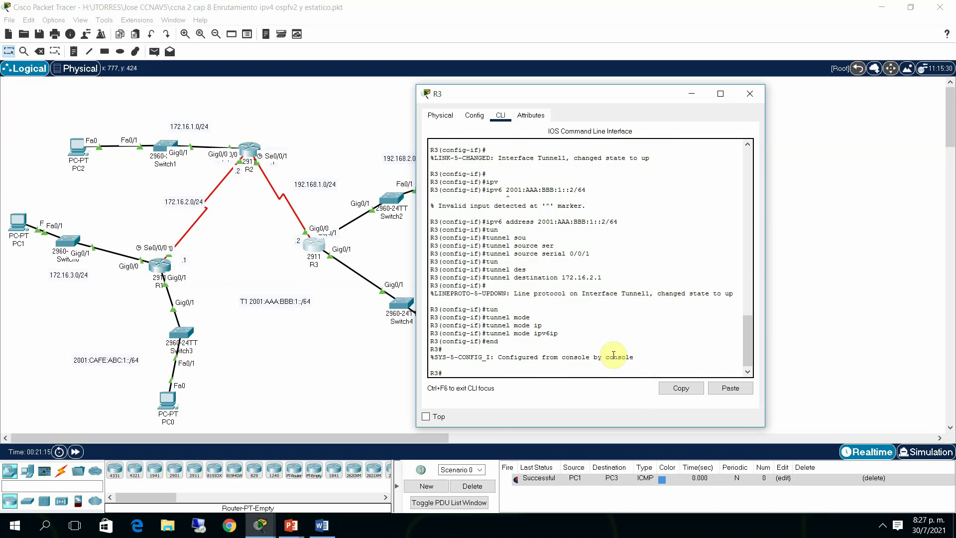
type("conf t")
key("Return")
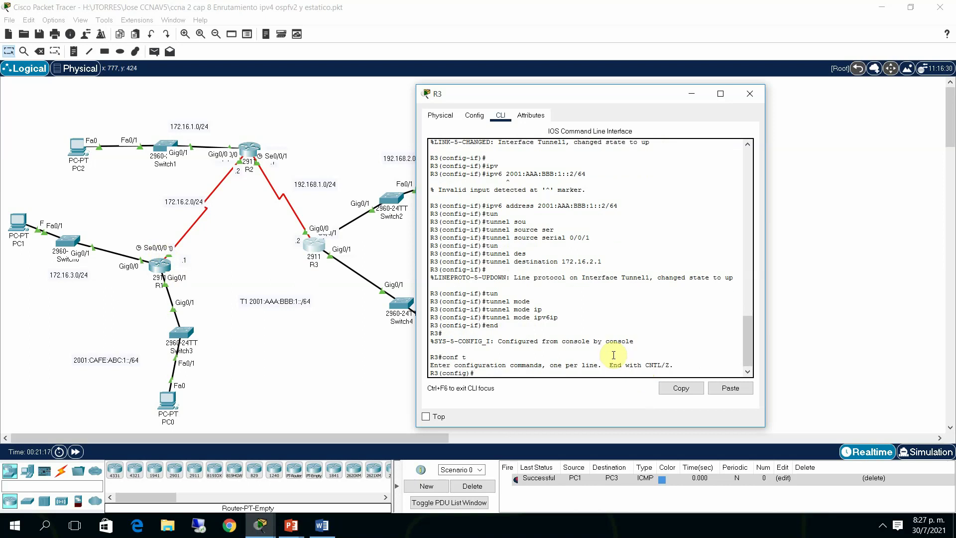
Enable IPv6 unicast routing on R3
type("ipv")
key("Tab")
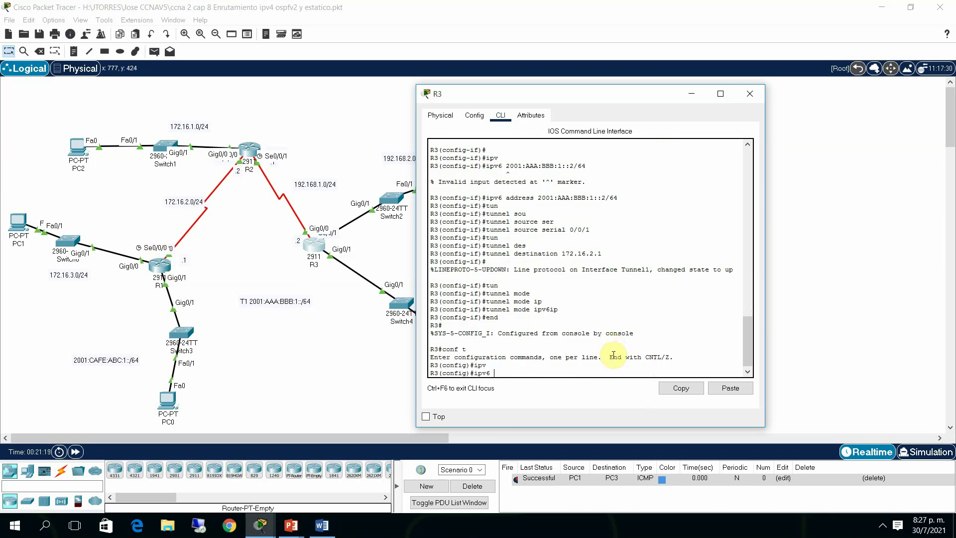
type("rou")
key("Tab")
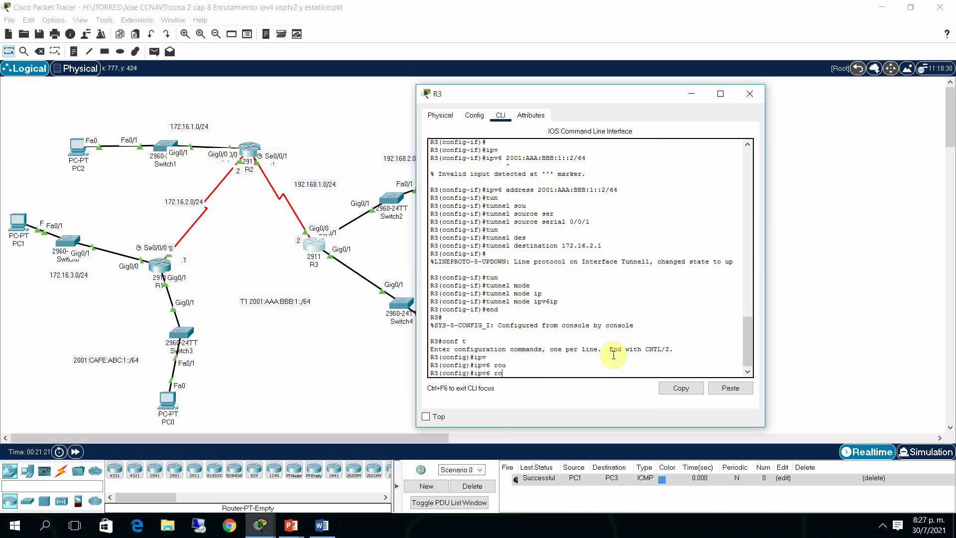
type("un")
key("Tab")
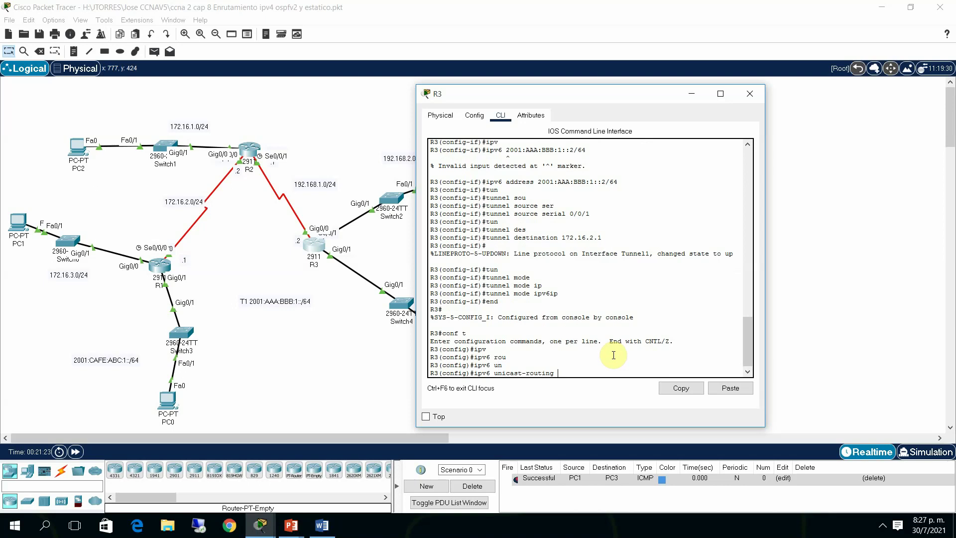
key("Return")
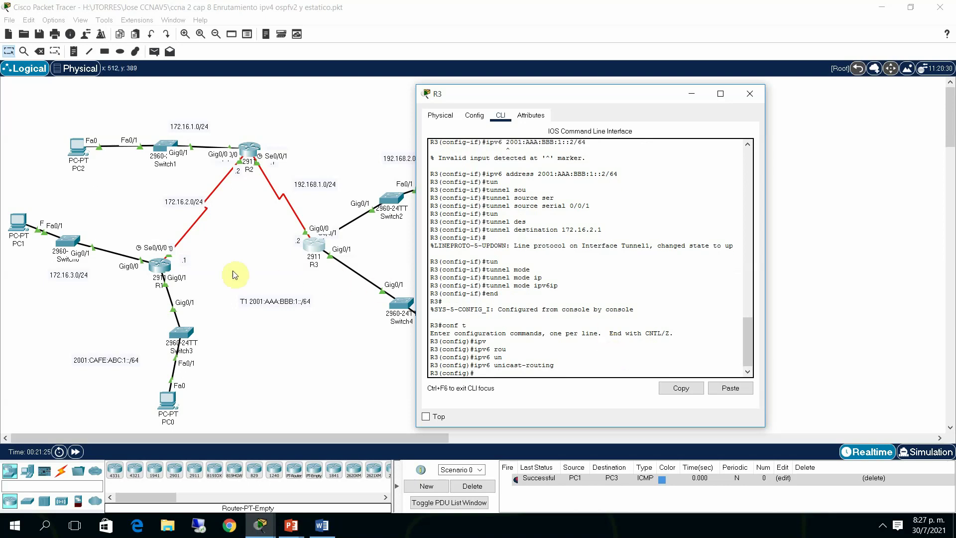
Enable IPv6 unicast routing on R1
left_click(164, 272)
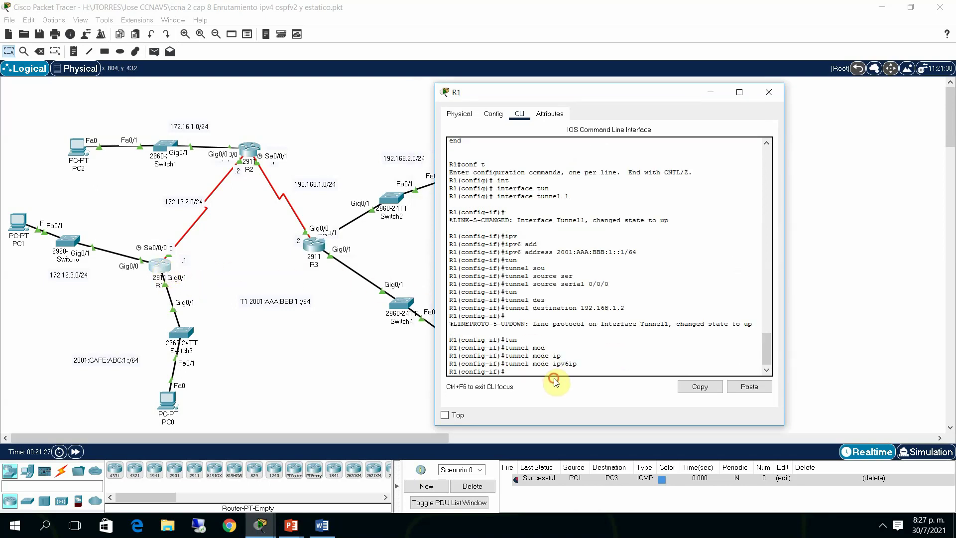
type("e")
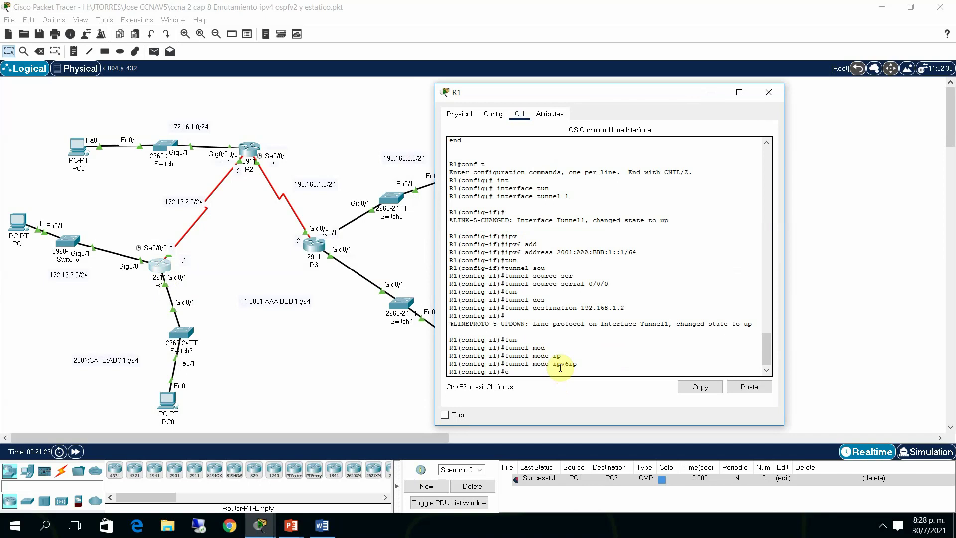
type("xit")
key("Return")
type("ipv")
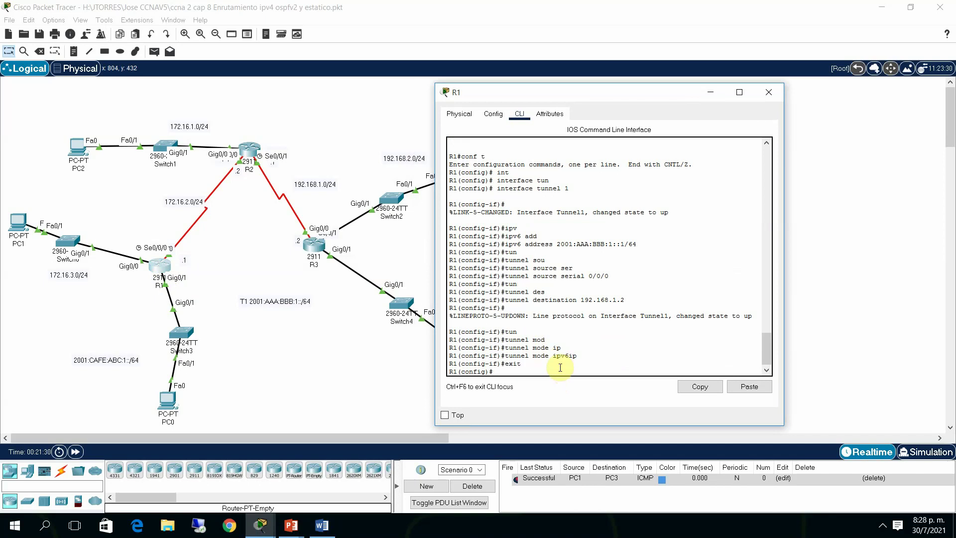
key("Tab")
type("un")
key("Tab")
key("Return")
key("Return")
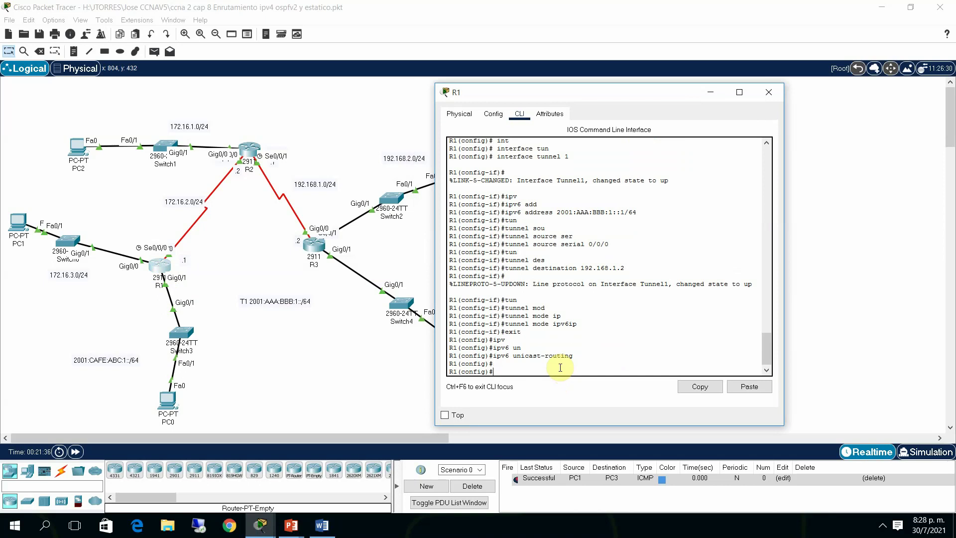
From R1, ping R3's tunnel address 2001:aaa:bbb:1::2 and get 100% success
type("ping")
type("em")
type("nd")
key("Return")
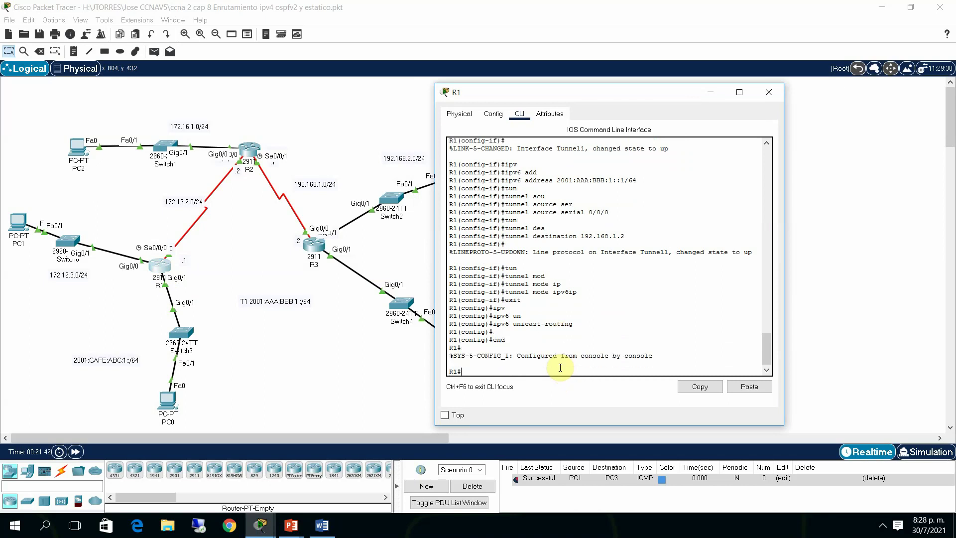
type("ping 2001:aaa:bbb:1::2")
key("Return")
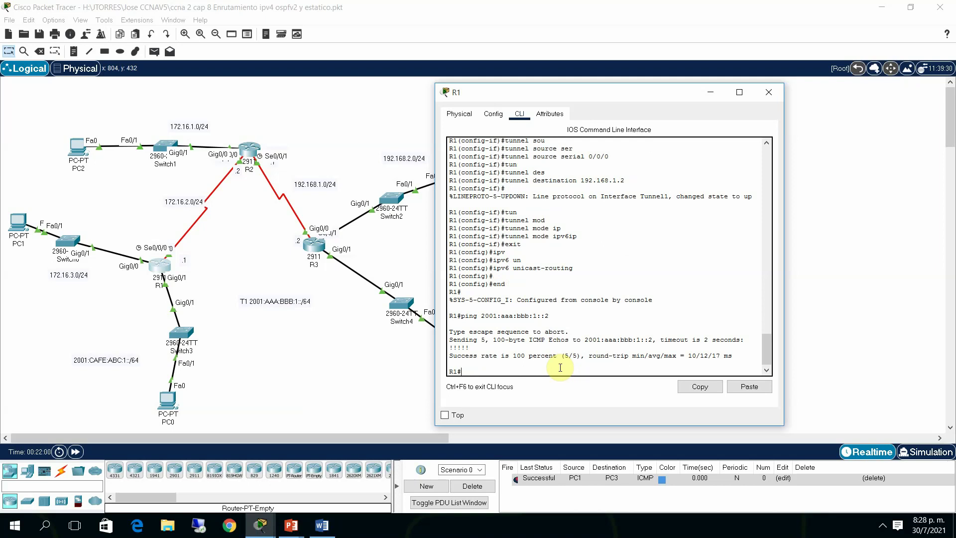
left_click(373, 383)
Exit configuration mode on R3 and ping 2001:aaa:bbb:1::1, getting 5/5 replies
left_click(319, 256)
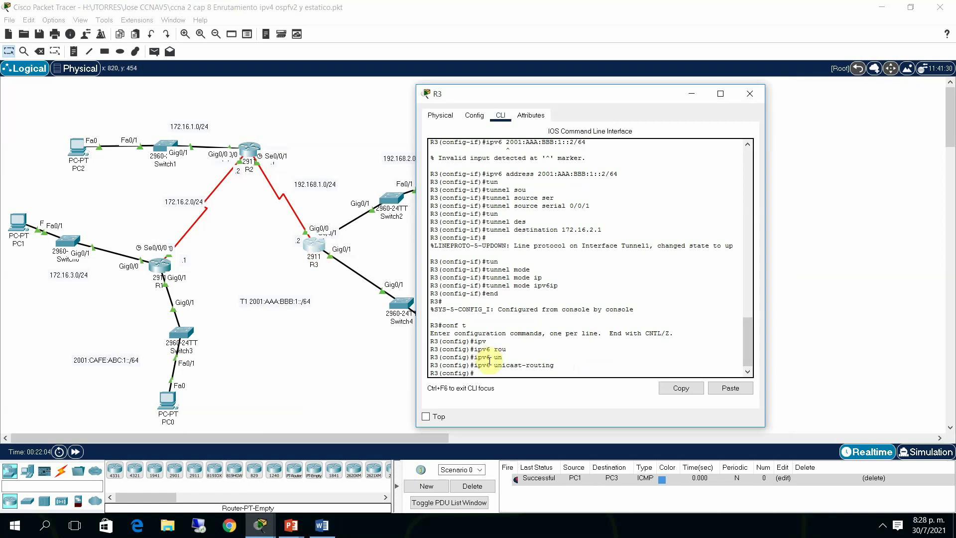
type("end")
key("Return")
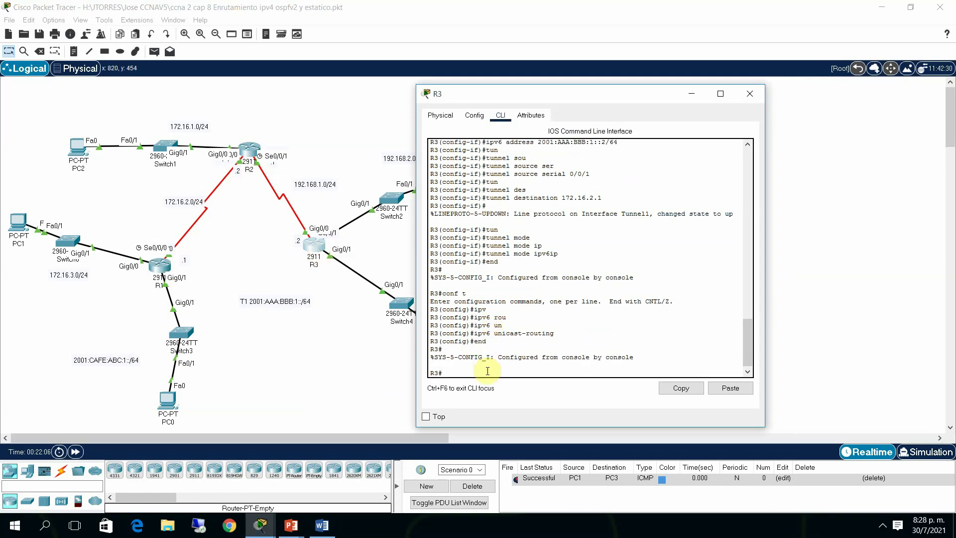
type("ping 2001:aaa:bbb:1::1")
key("Return")
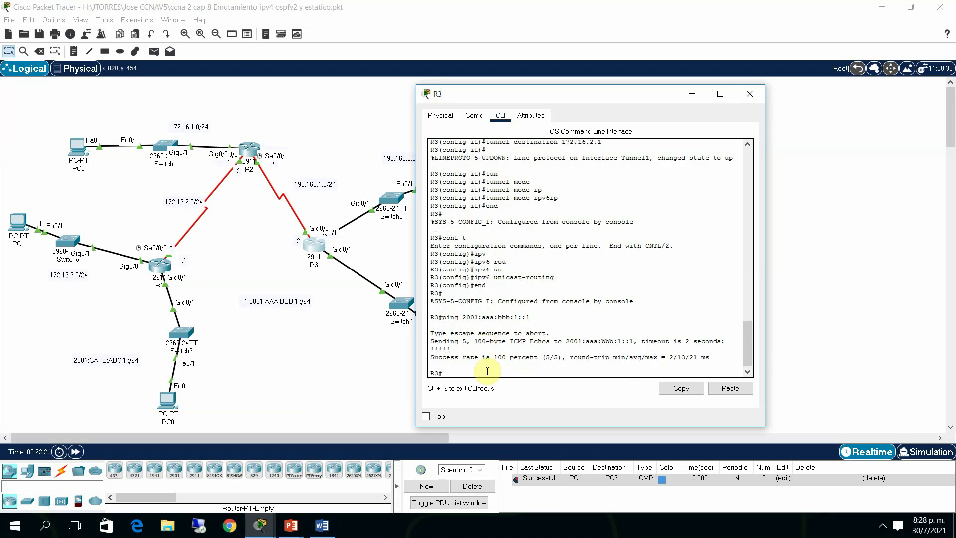
Ping 2001:cafe:abc:1::1 from PC0's command prompt
left_click(863, 299)
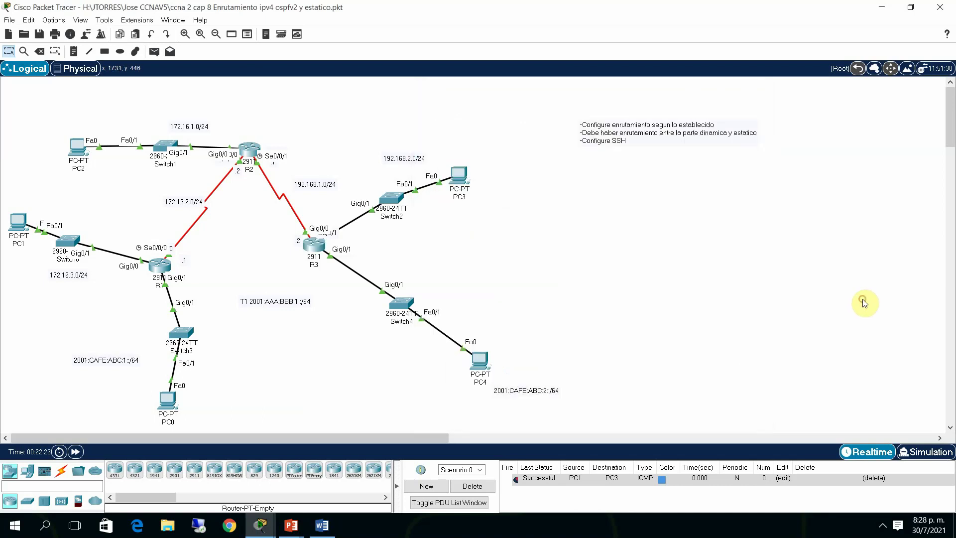
left_click_drag(181, 332, 153, 329)
left_click(169, 398)
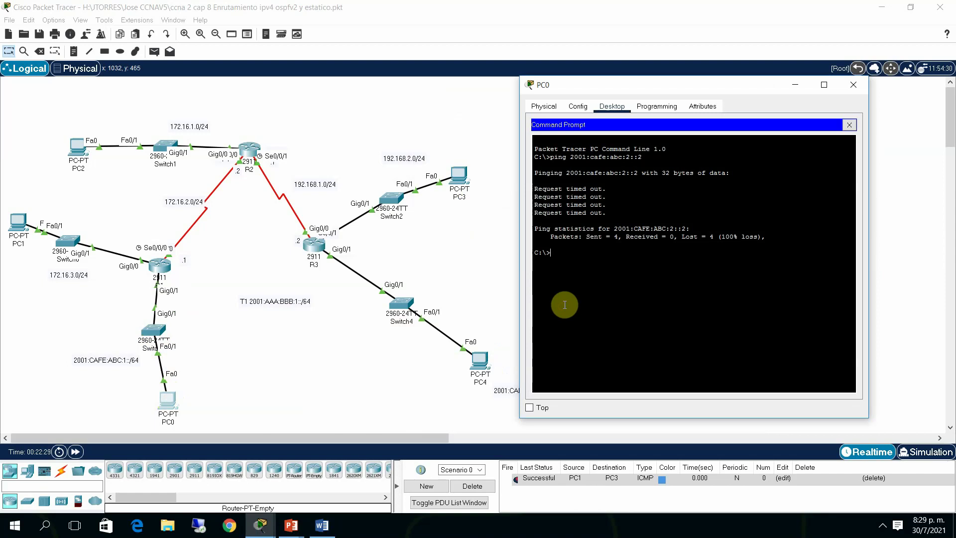
type("pint")
type(" 20")
type("01:caf")
type("e:a")
type("bc:1")
type("::1")
key("Return")
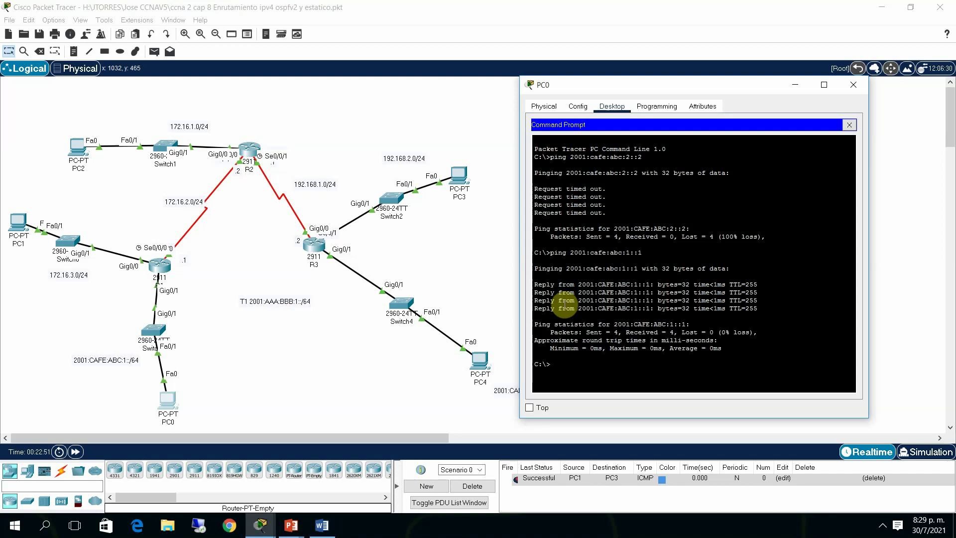
Ping 2001:aaa:bbb:1::1 and 2001:aaa:bbb:1::2 from PC0, then close PC0's window
type("ng 2001:aaa:bbb:1::1")
key("Return")
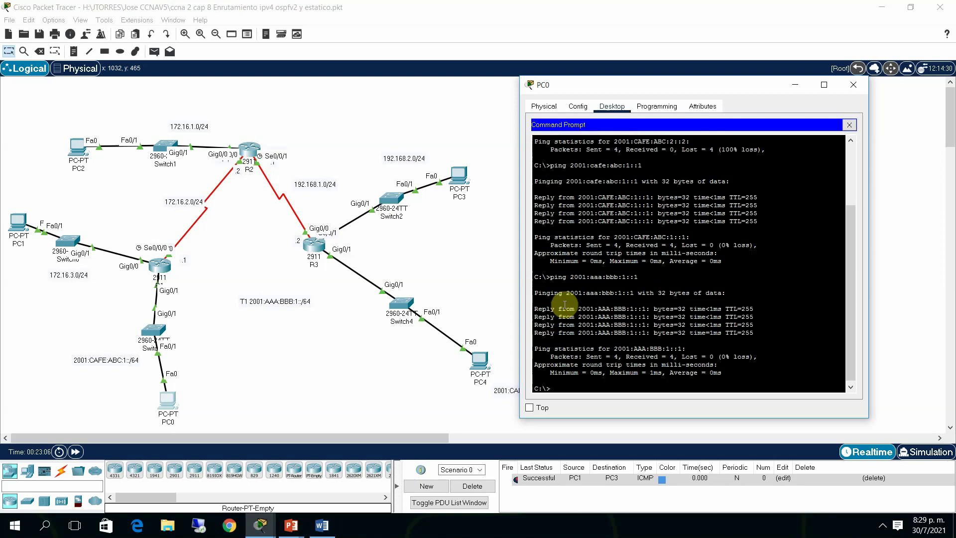
key("Up")
type("2")
key("Return")
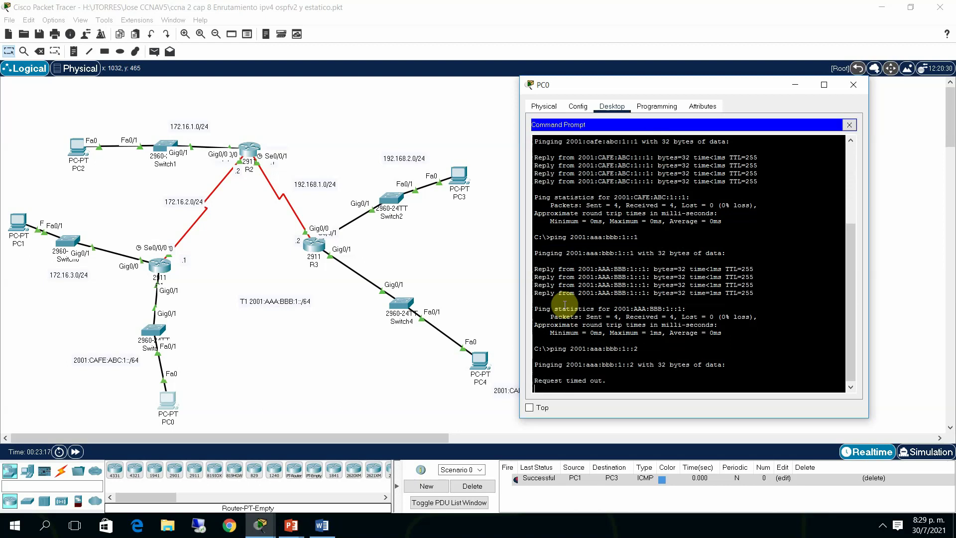
left_click(849, 125)
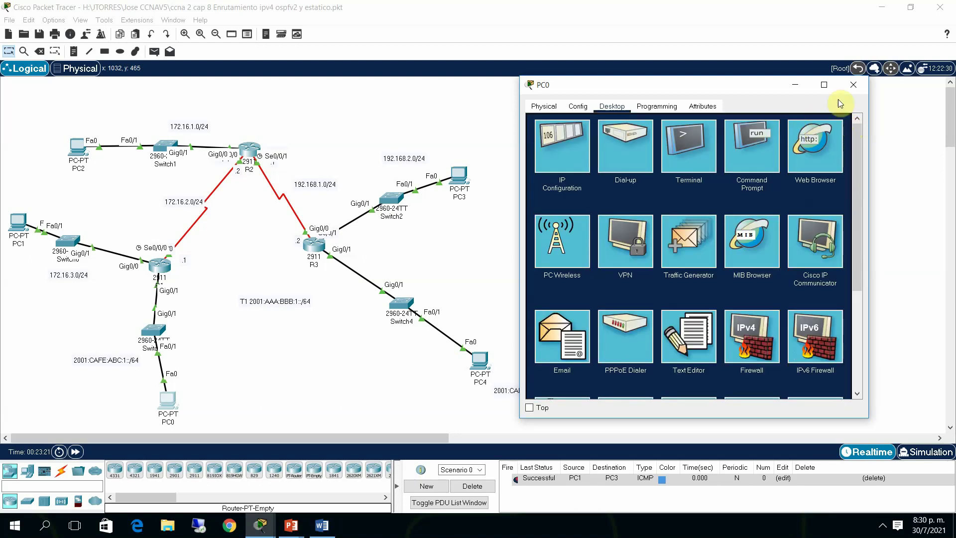
left_click(787, 88)
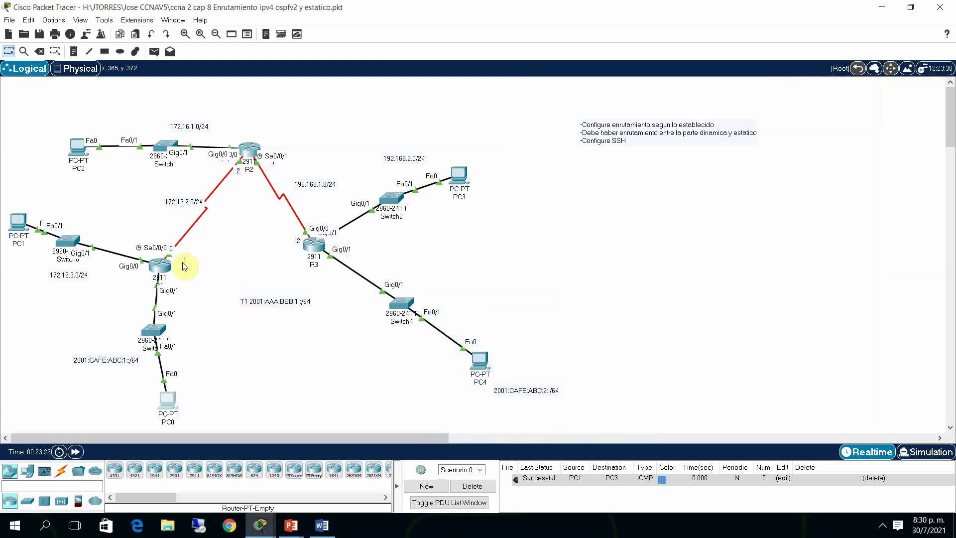
Enter global configuration on R1 and look up the IPv6 OSPF command syntax
left_click(164, 267)
left_click(505, 372)
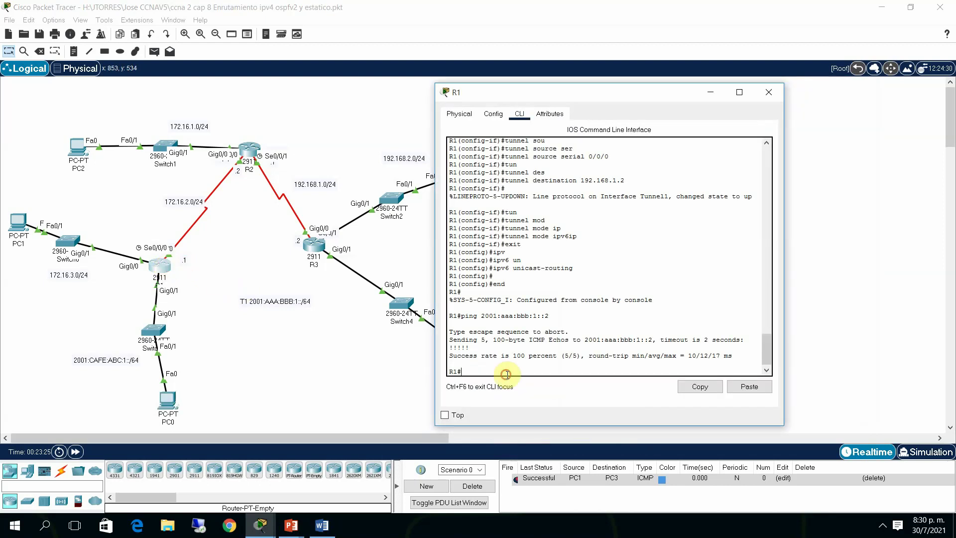
type("conf t")
key("Return")
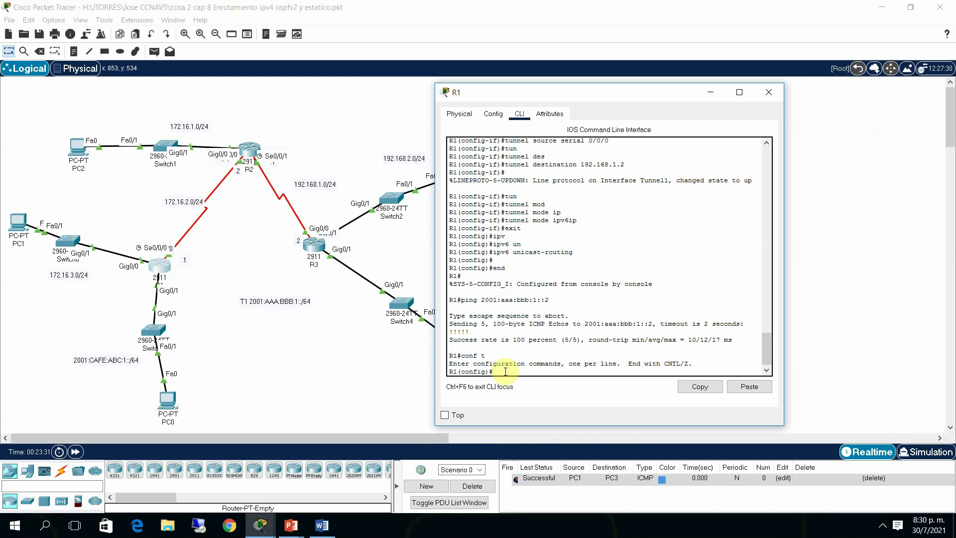
type("ipv6 o")
type("s")
key("Tab")
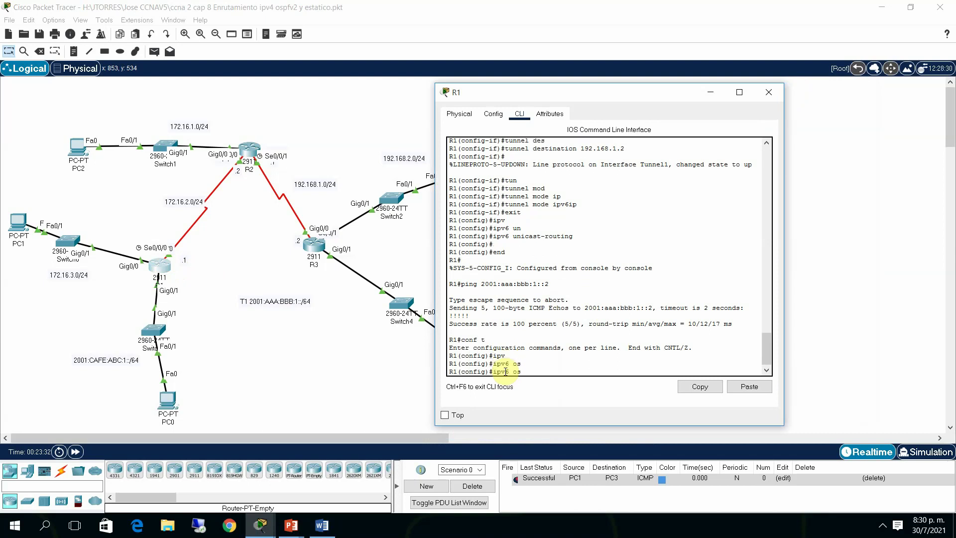
key("BackSpace")
key("BackSpace")
type("route os")
key("Tab")
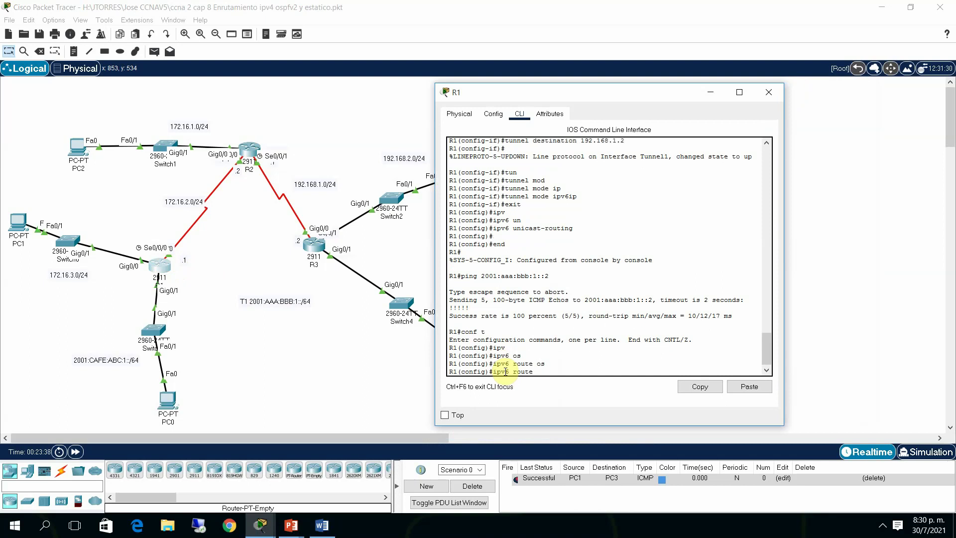
type("os")
key("Tab")
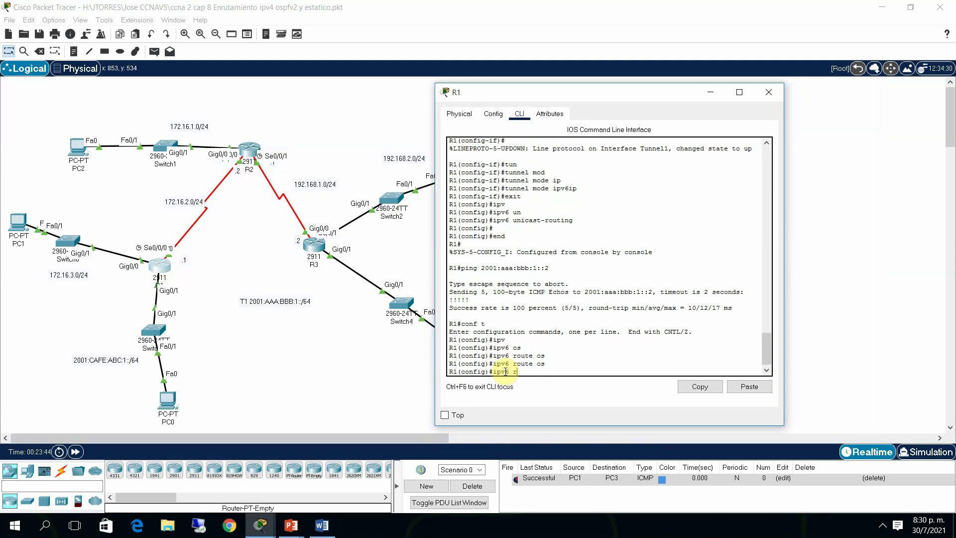
type("?")
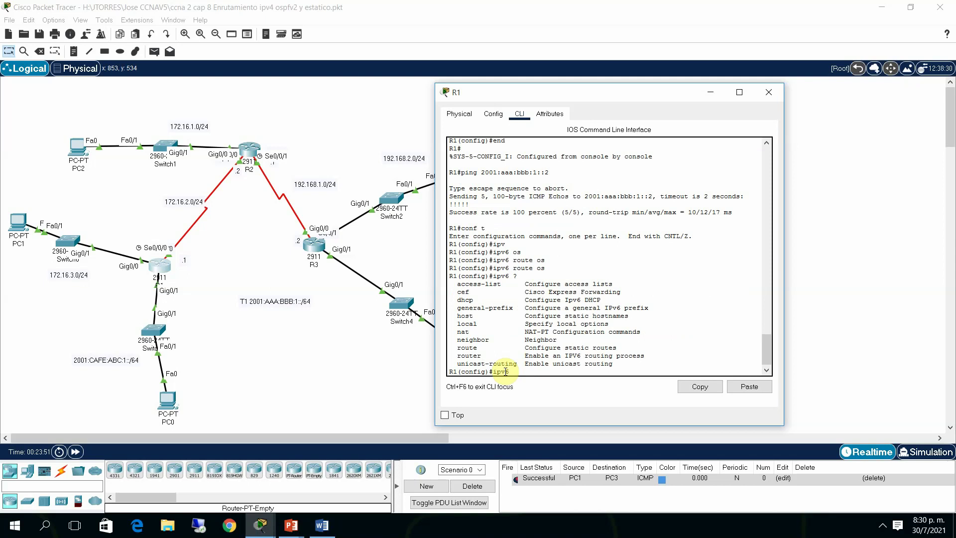
Start OSPFv3 process 1 on R1 with 'ipv6 router ospf 1'
type("route")
key("Tab")
type("r")
key("Tab")
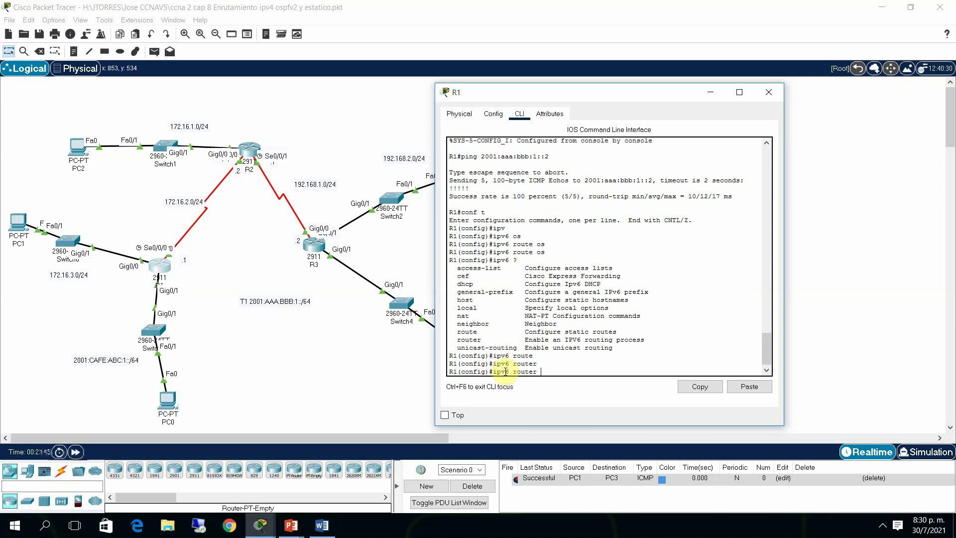
type("?")
type("os")
key("Tab")
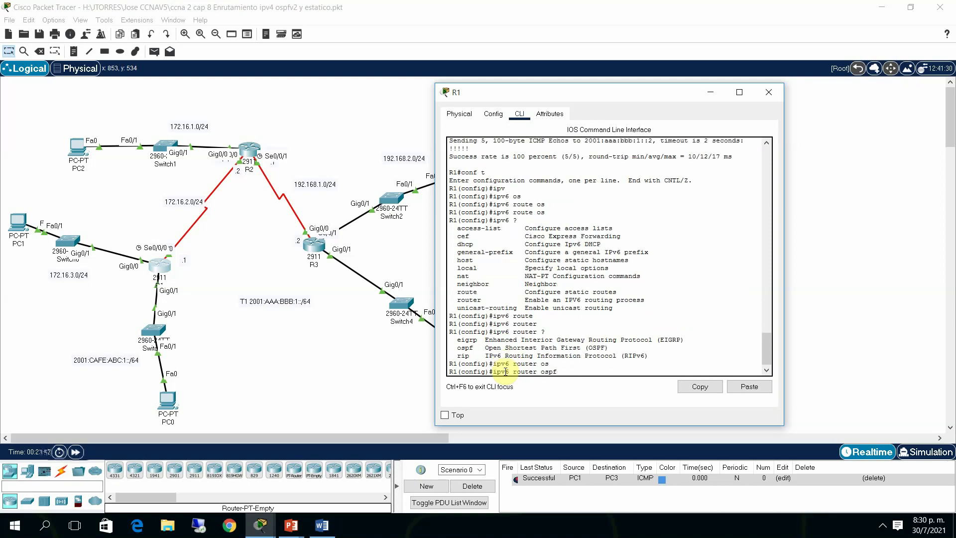
type("1")
key("Return")
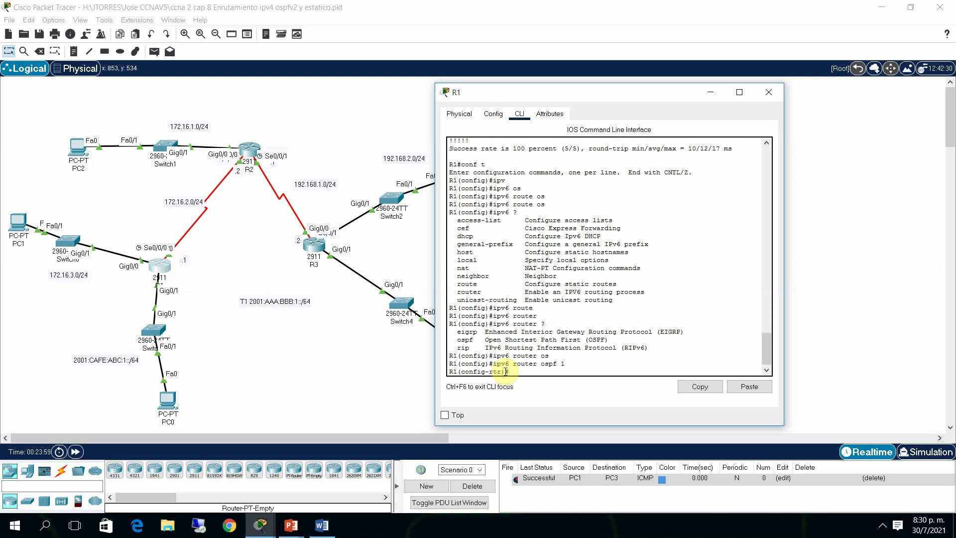
Set the OSPFv3 router ID to 4.4.4.4 and exit router configuration
type("rou")
key("Tab")
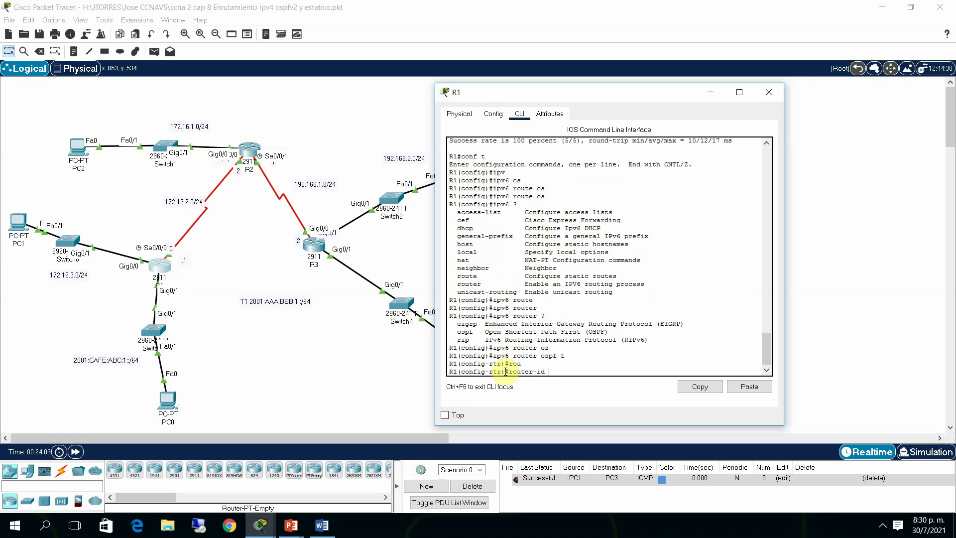
type("4.4.4.4")
key("Return")
type("exit")
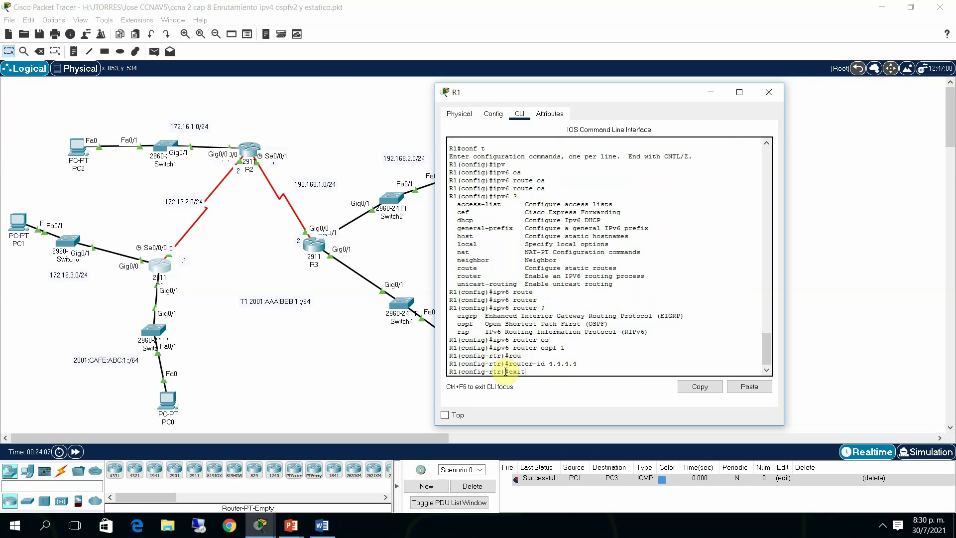
key("Return")
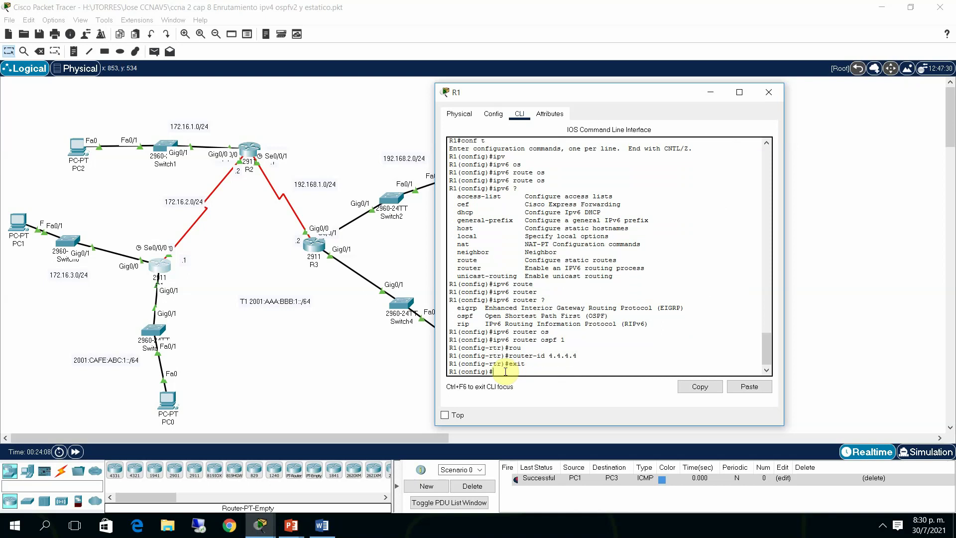
Add R1's Tunnel1 interface to OSPFv3 process 1 area 0
type("int")
key("Tab")
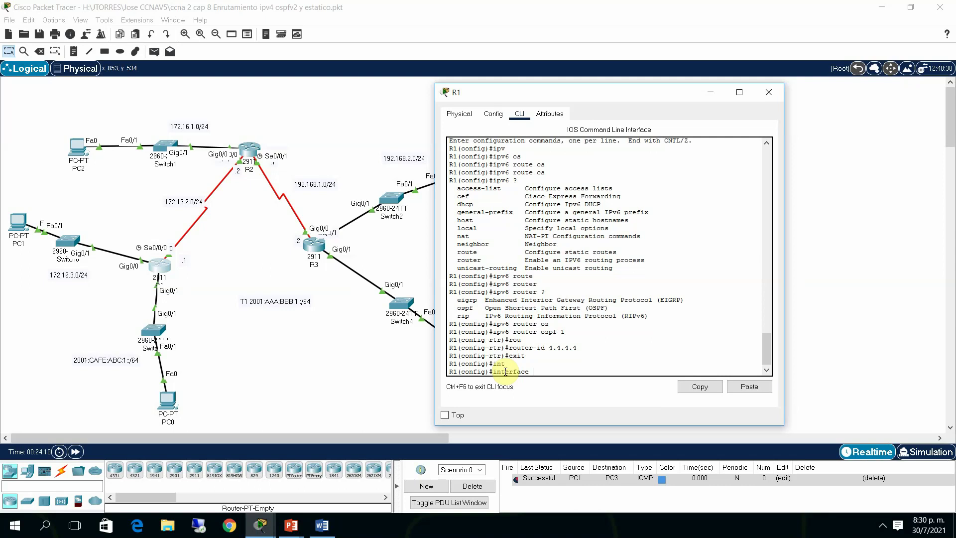
type("tnun")
key("Tab")
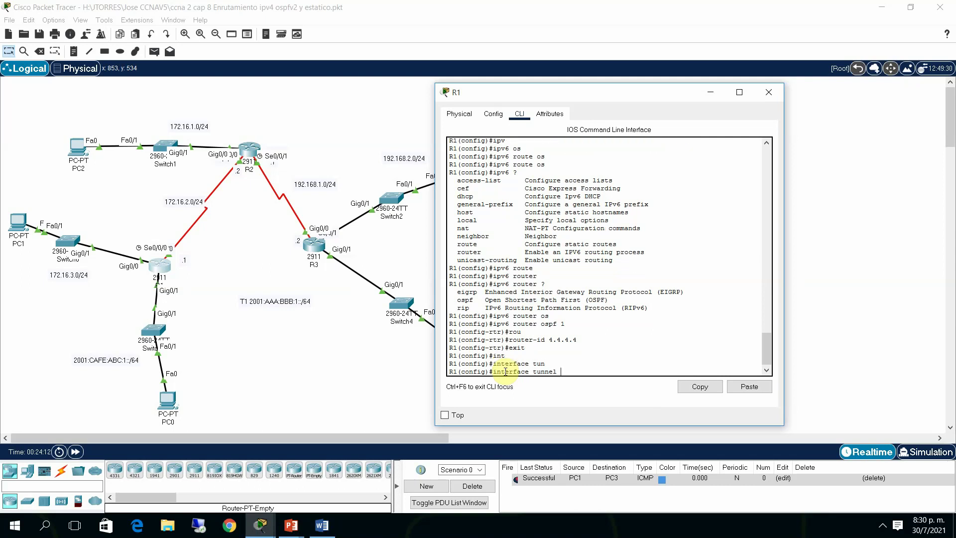
type("1")
key("Return")
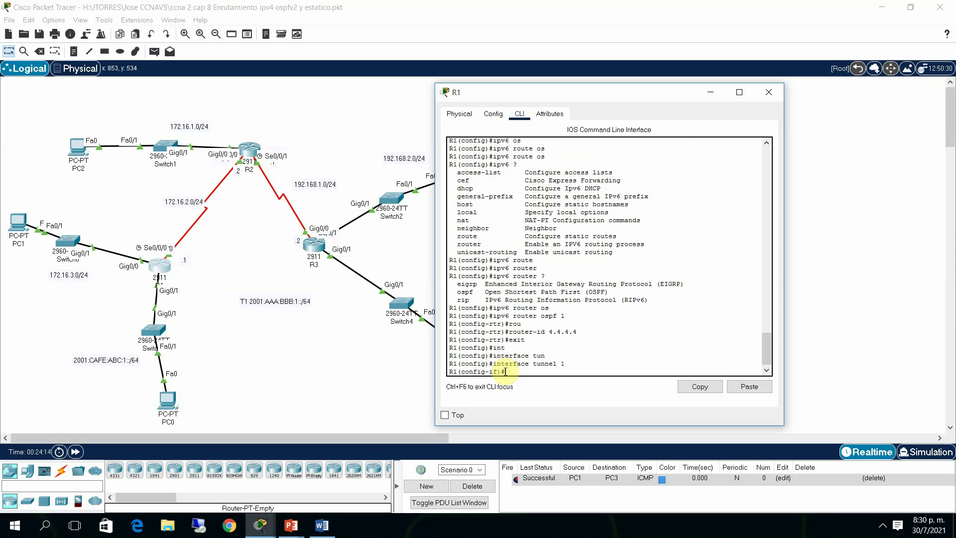
type("ipv")
key("Tab")
type("os")
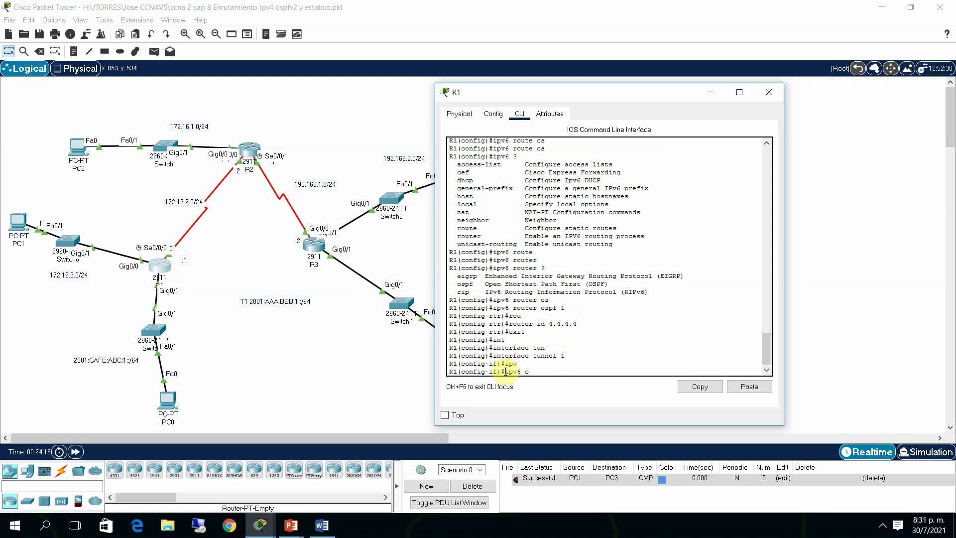
key("Tab")
type("1")
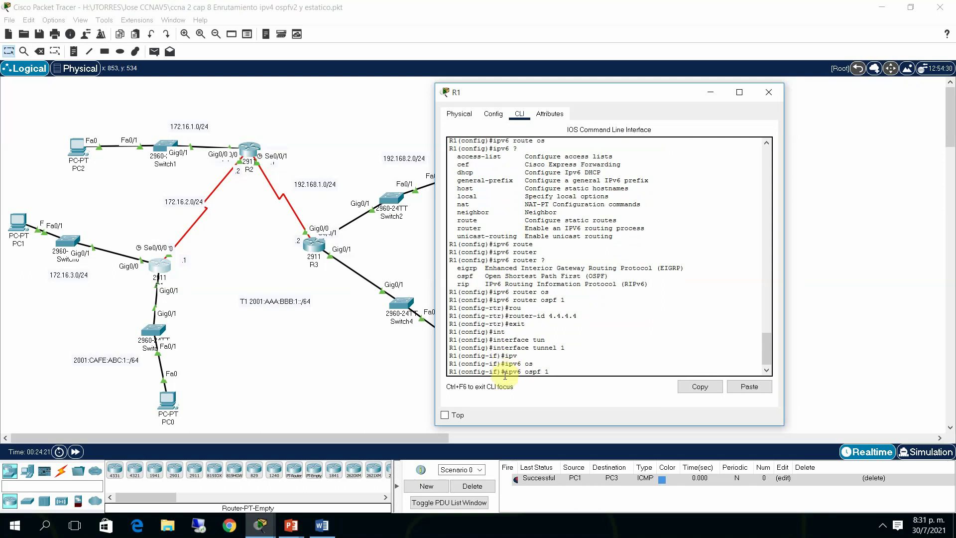
type(" area 0")
key("Return")
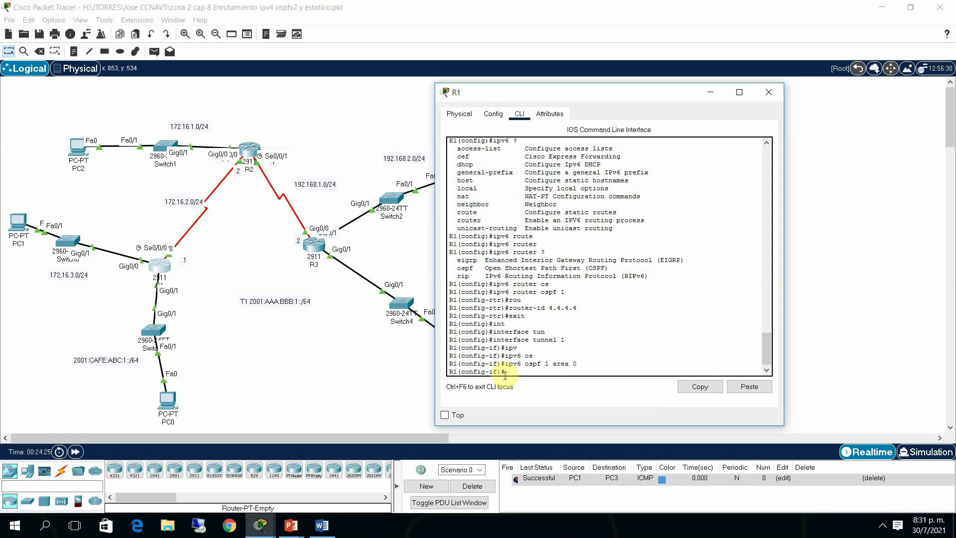
Add R1's g0/1 to OSPFv3 process 1 area 0 and close R1's window
type("int g0/1")
key("Return")
type("ipv")
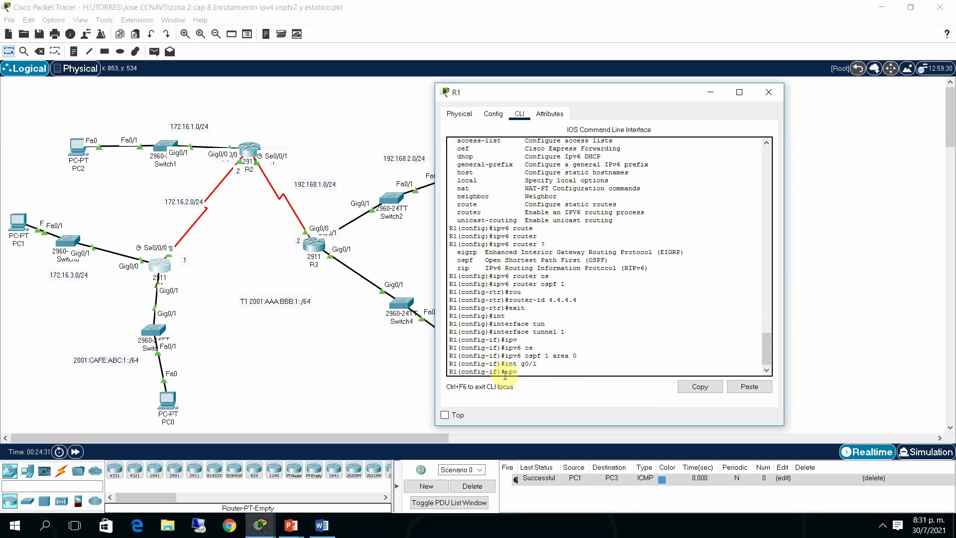
key("Tab")
type("os")
key("Tab")
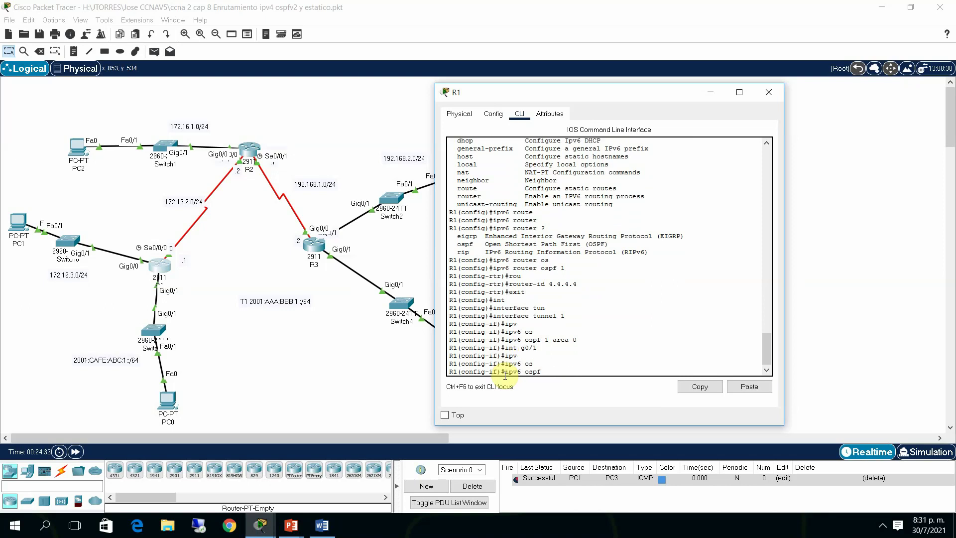
type("1 area 0")
key("Return")
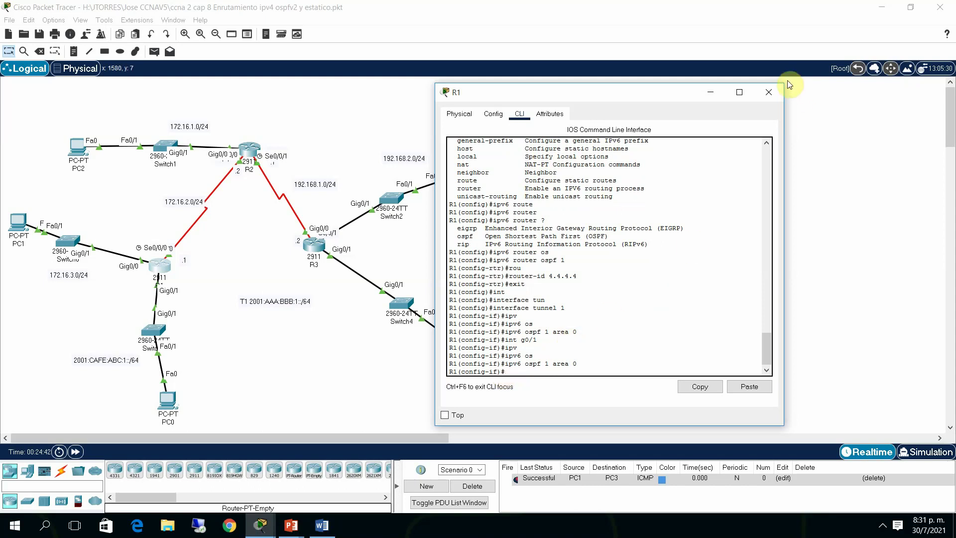
left_click(769, 92)
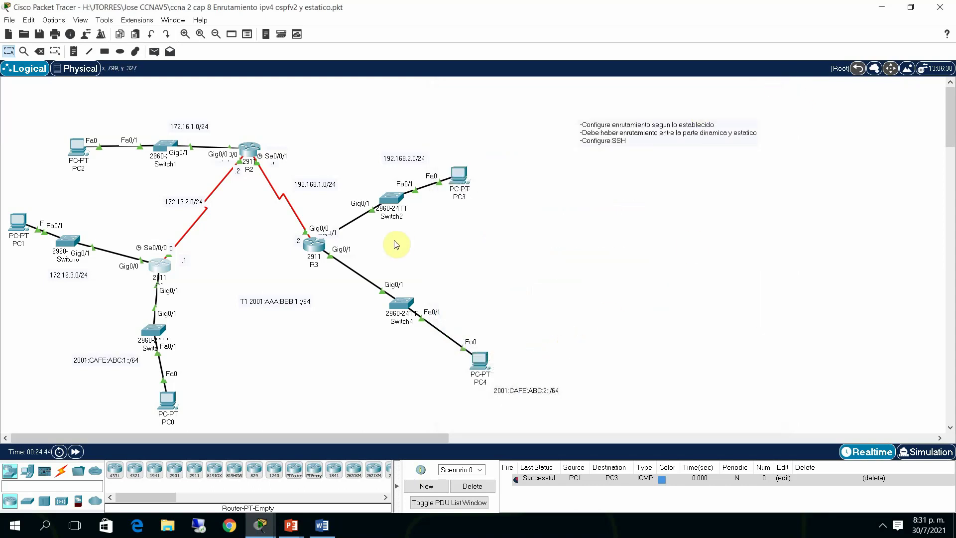
On R3, start OSPFv3 process 1 with router ID 5.5.5.5
left_click(318, 247)
type("c")
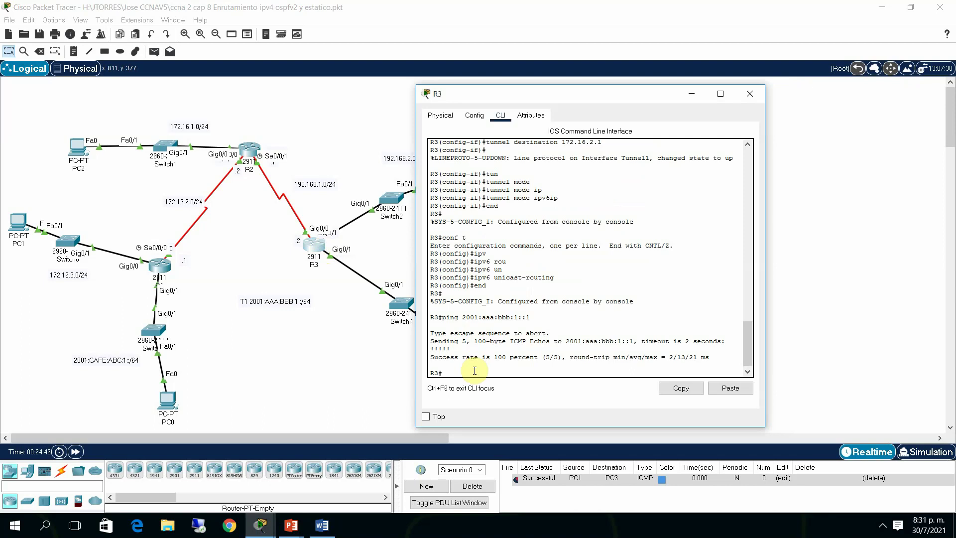
type("onf t")
key("Return")
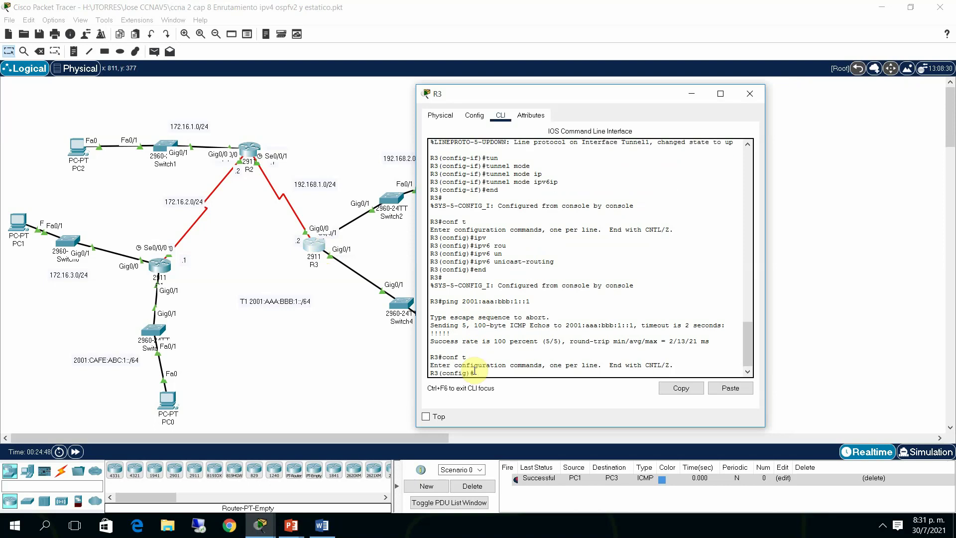
type("ipv")
key("Tab")
type("rou")
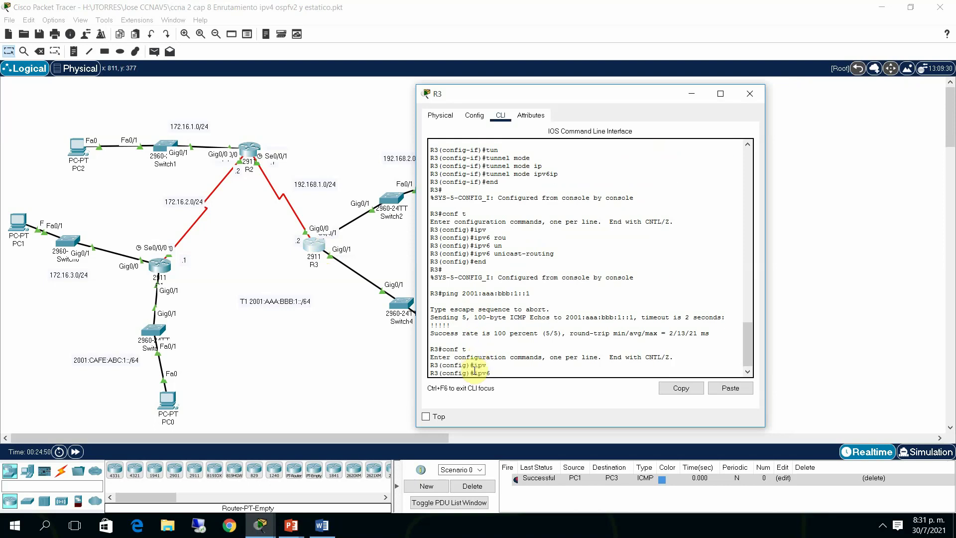
type("ter os")
key("Tab")
type("1")
key("Return")
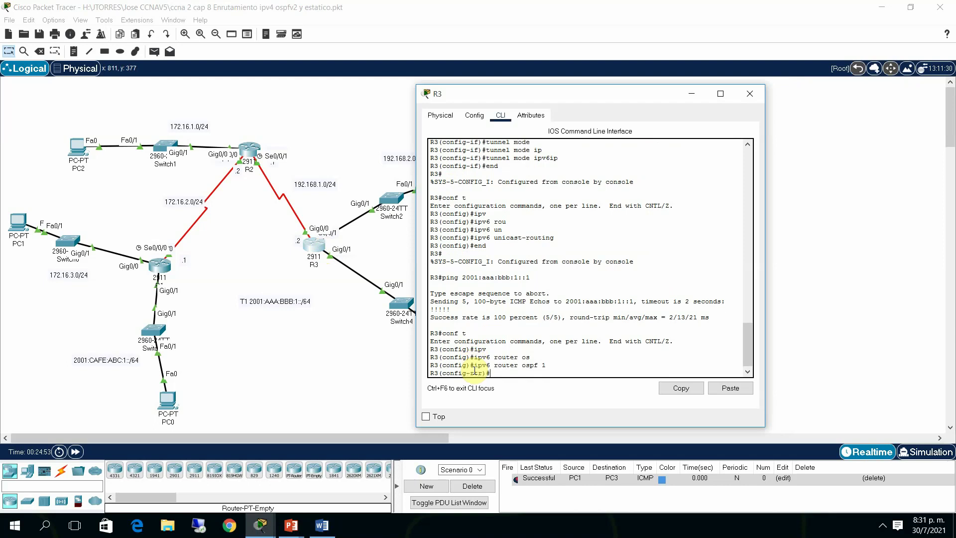
type("rou")
key("Tab")
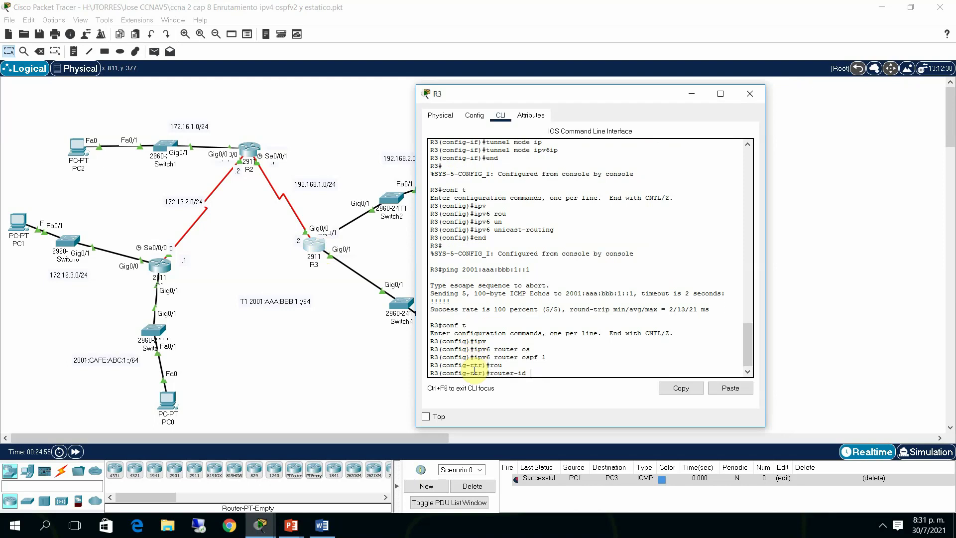
type("5.5.5.5")
key("Return")
type("exi")
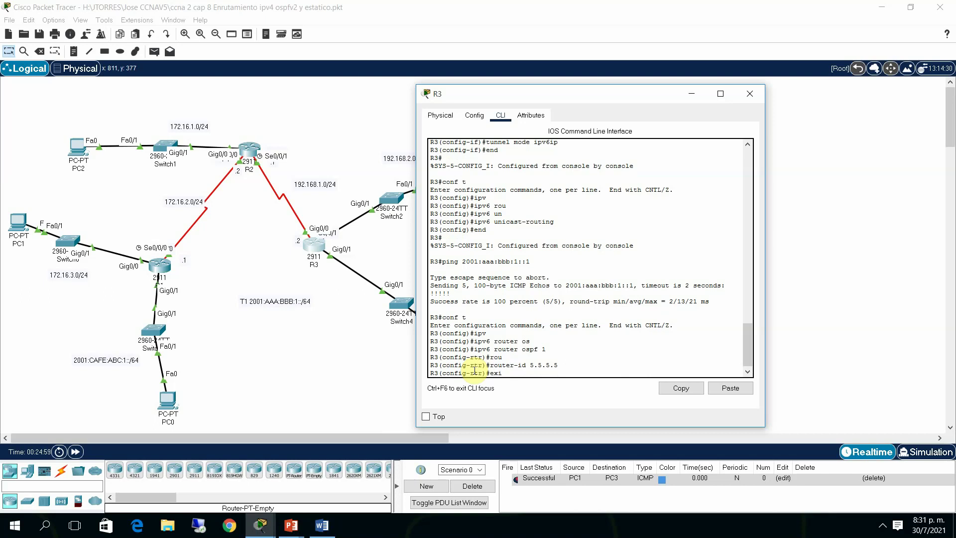
type("t")
key("Return")
Put R3's Tunnel1 and g0/1 interfaces into OSPFv3 process 1, area 0
type("int")
key("Tab")
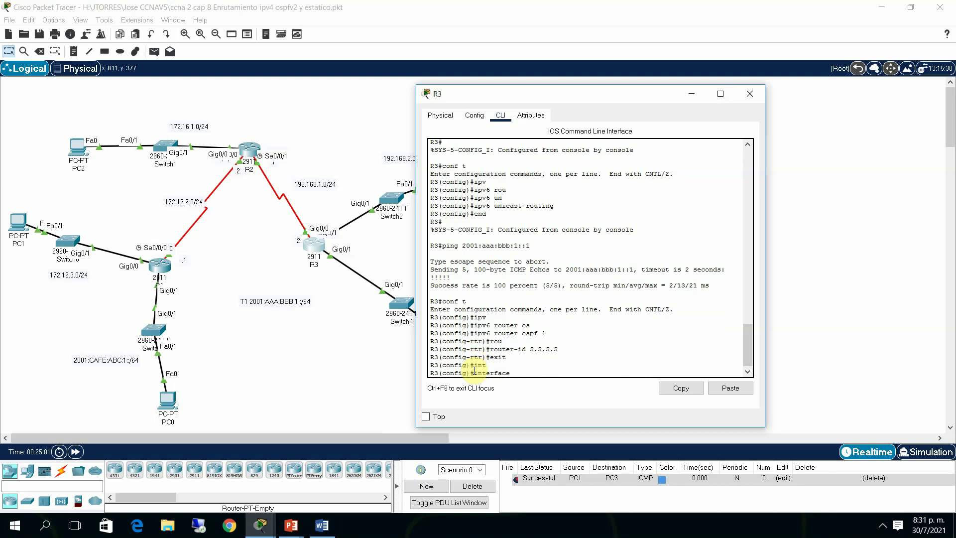
type("tun")
key("Tab")
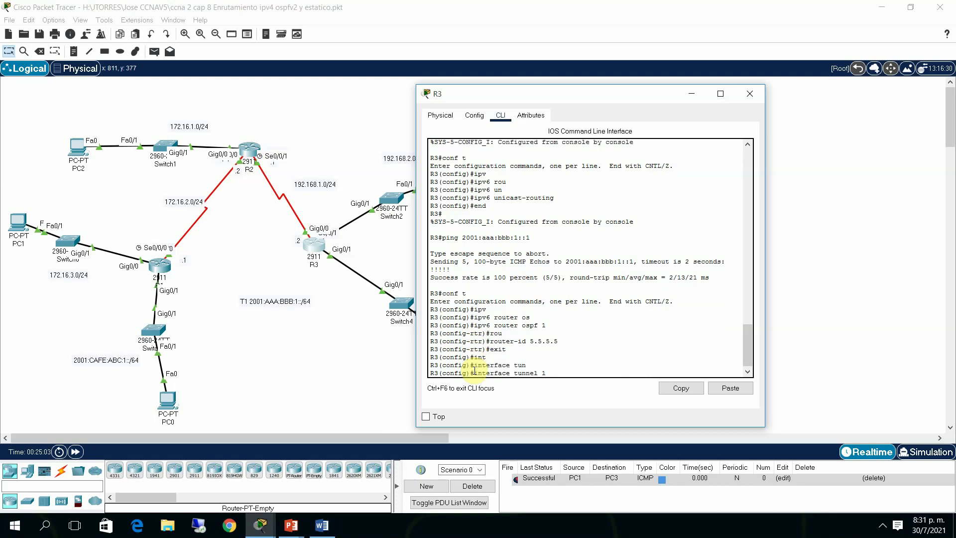
type("1")
key("Return")
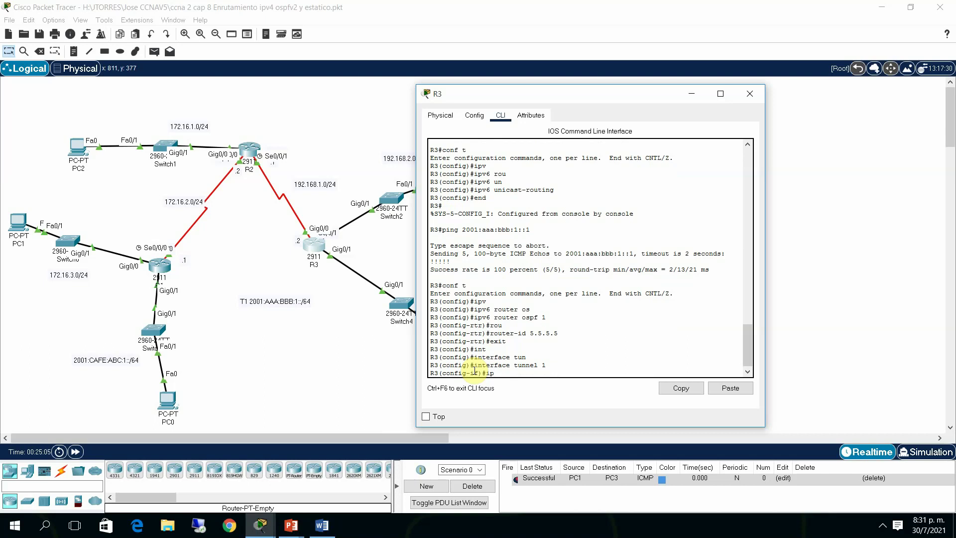
type("ipv")
key("Tab")
type("os")
key("Tab")
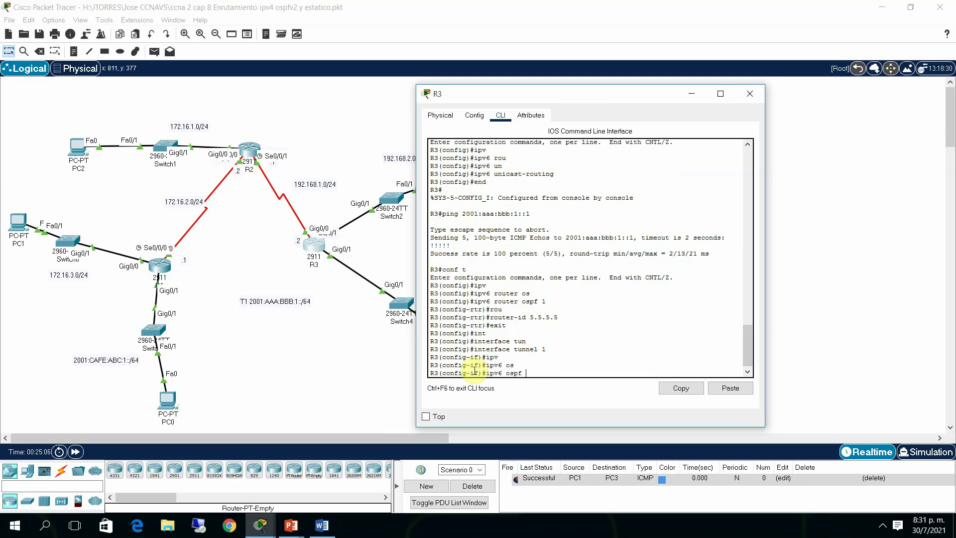
type("1 area 0")
key("Return")
type("int")
key("Tab")
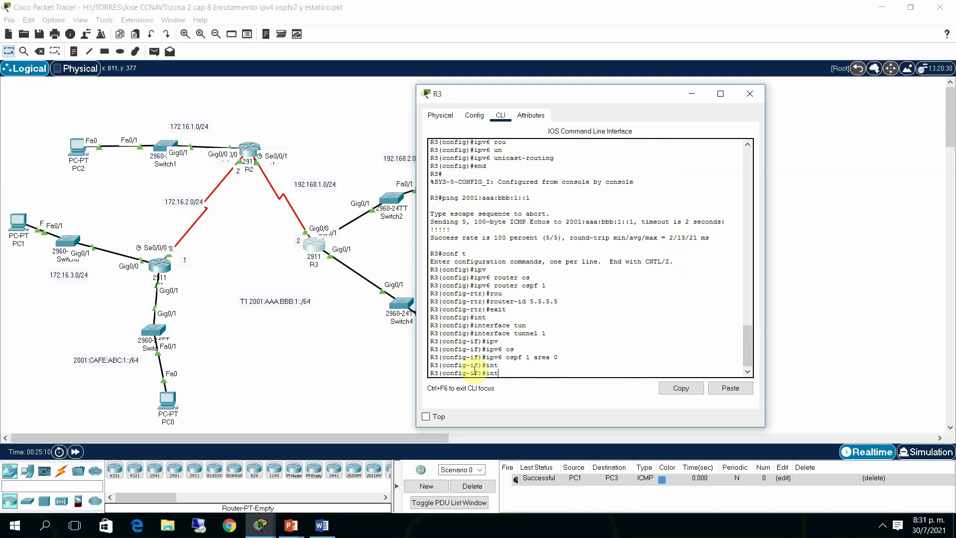
type("er")
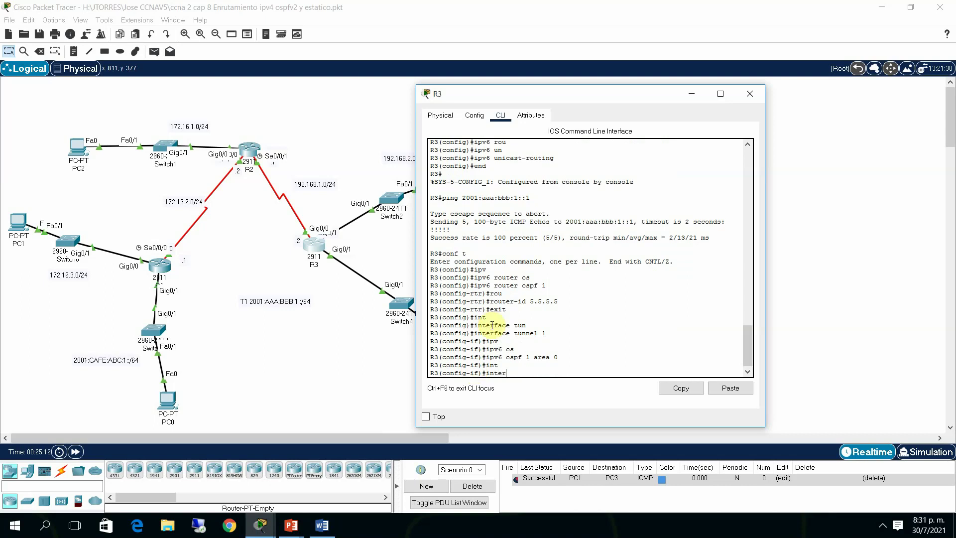
type(" g0/1")
key("Return")
key("Return")
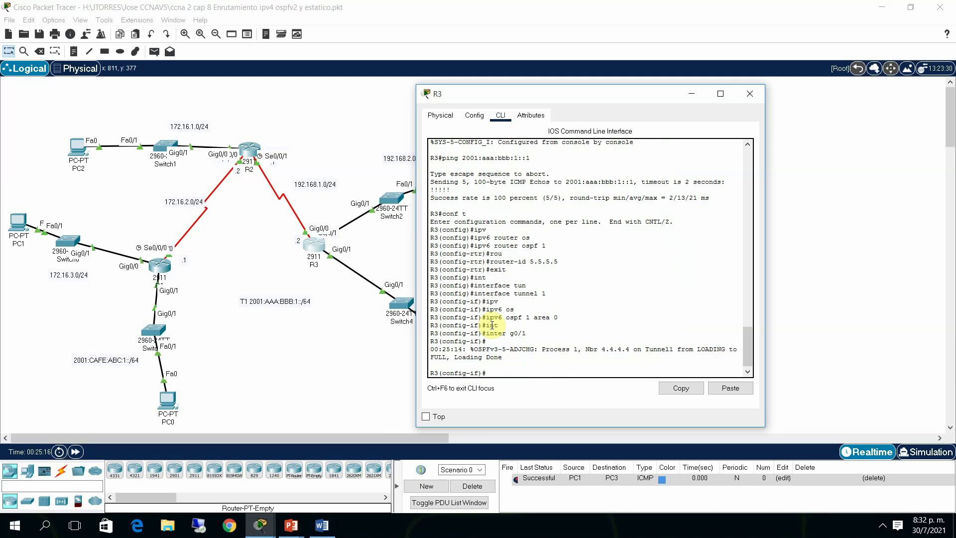
type("ipv")
key("Tab")
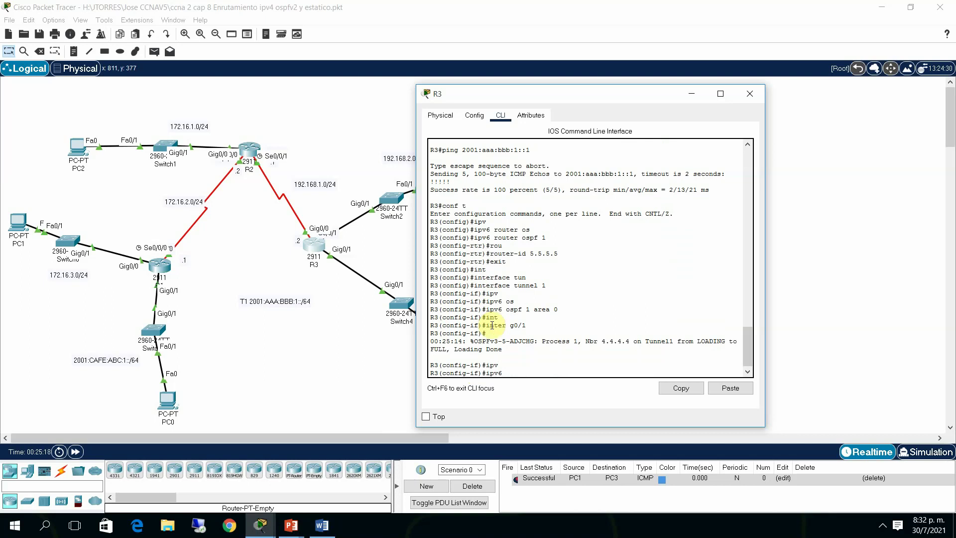
type("os")
key("Tab")
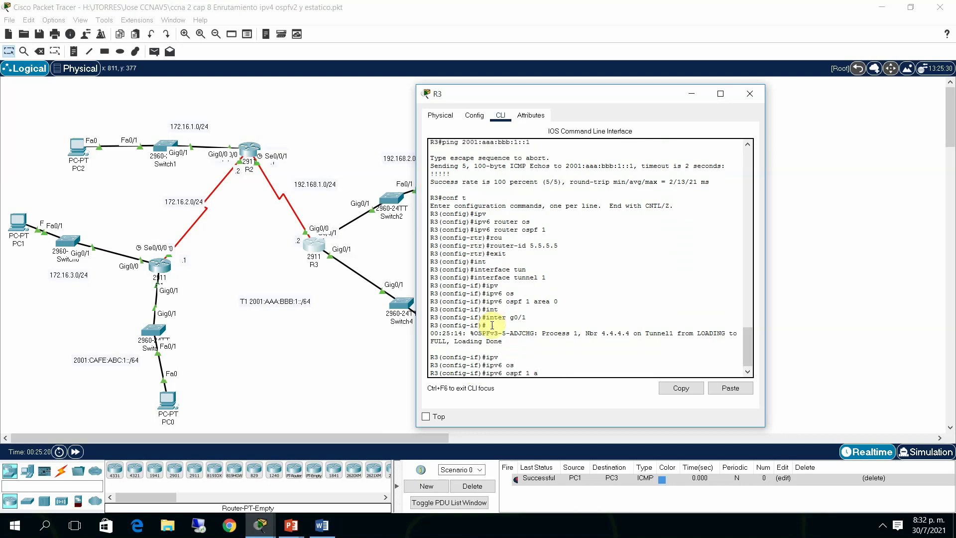
type("1 area 0")
key("Return")
type("e")
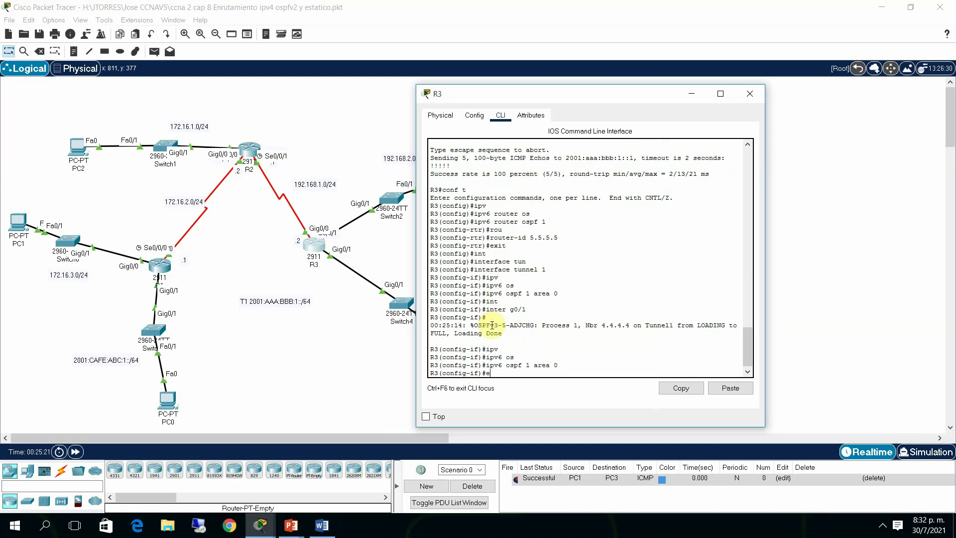
type("nd")
key("Return")
key("Return")
Run show ipv6 route on R3, highlight the OSPF route via Tunnel1, and close R3
type("sh ipv")
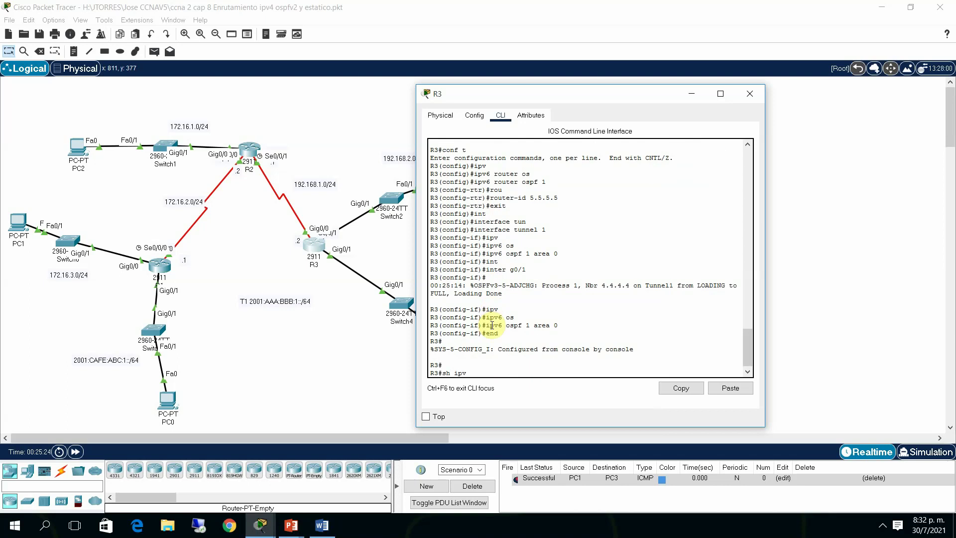
key("Tab")
type("rou")
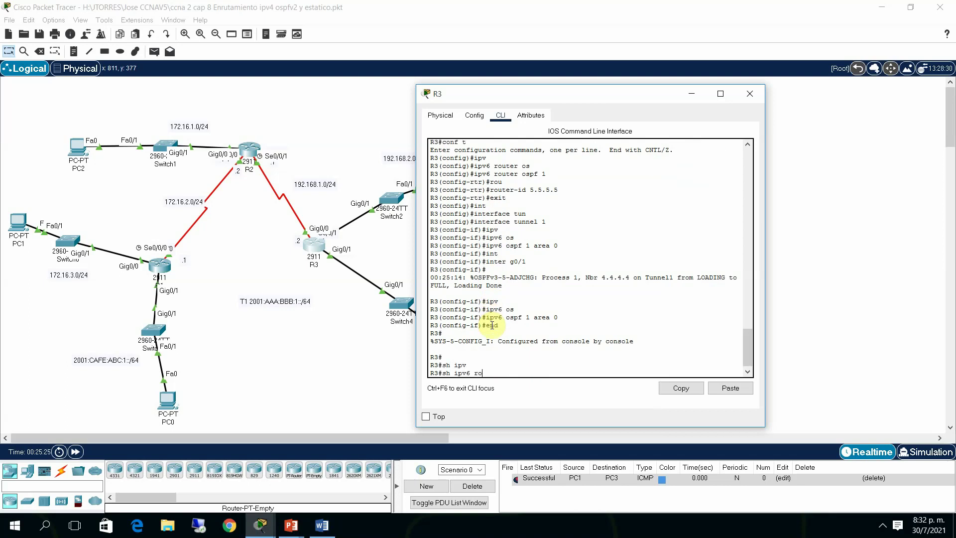
key("Tab")
key("Return")
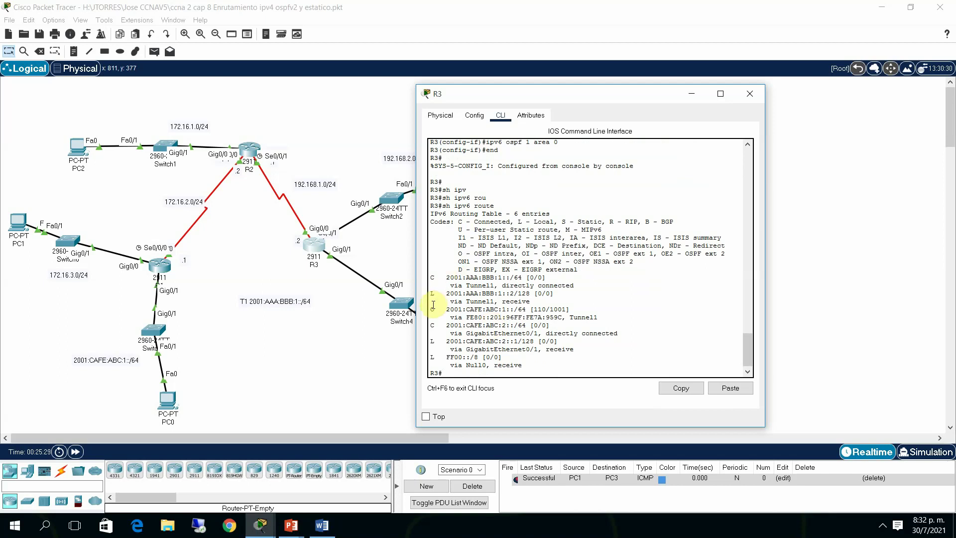
left_click_drag(450, 309, 628, 316)
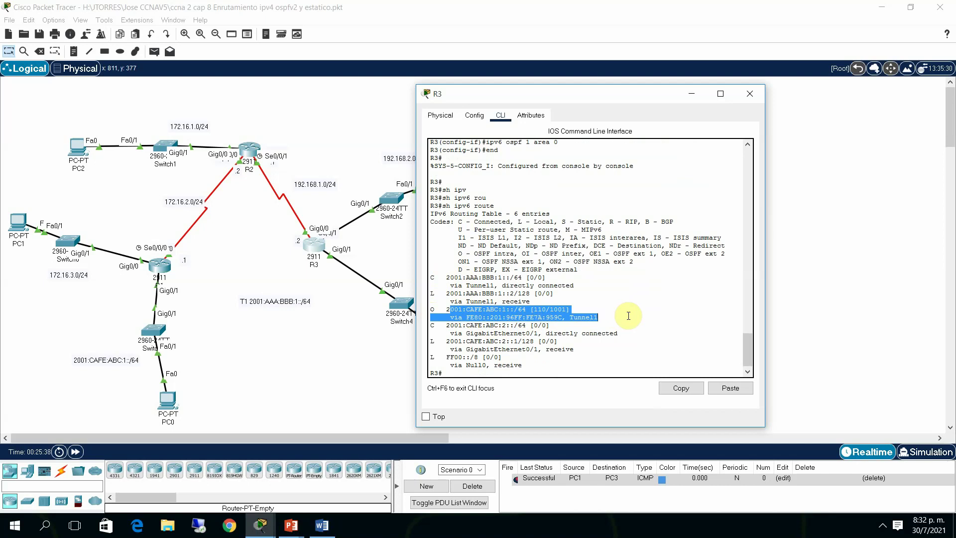
left_click(330, 398)
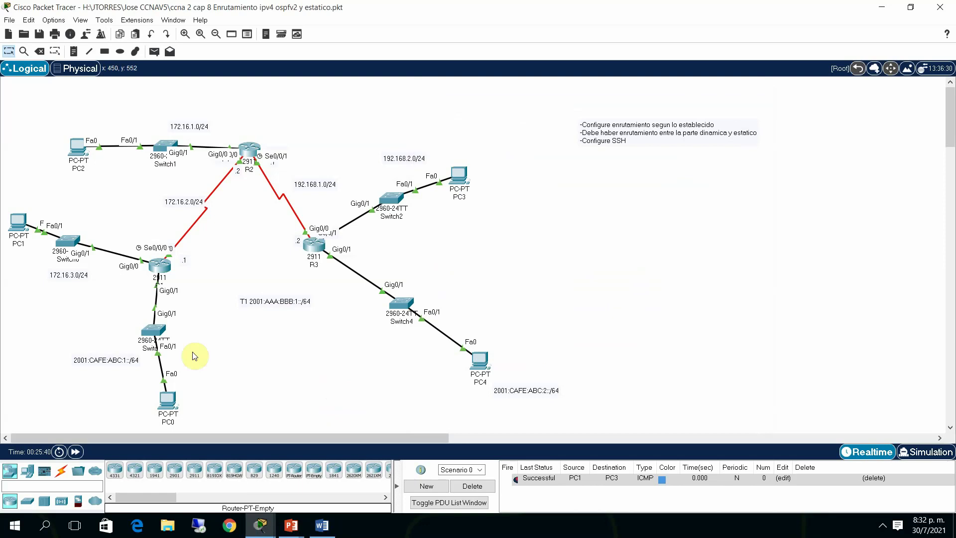
From PC0's command prompt, rerun the ping to 2001:aaa:bbb:1::2
left_click(167, 398)
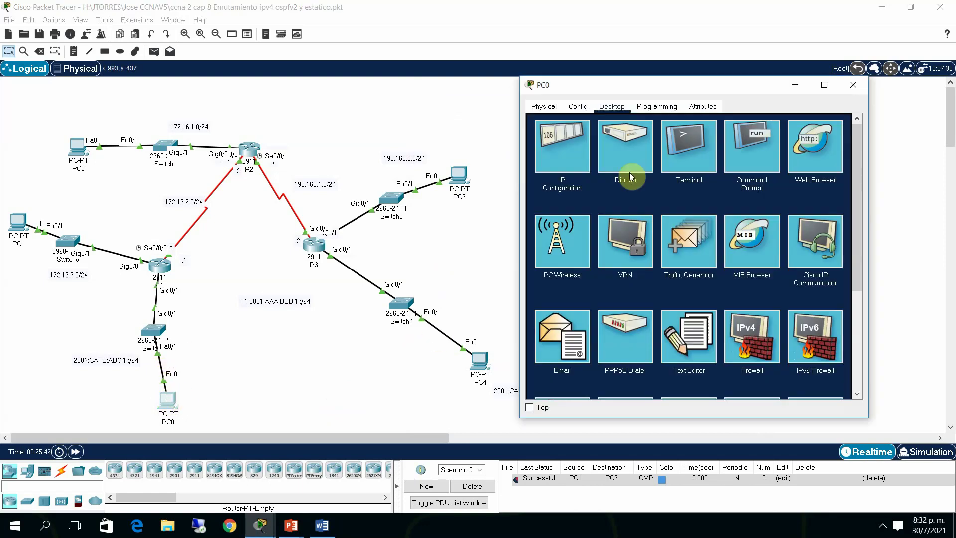
left_click(751, 147)
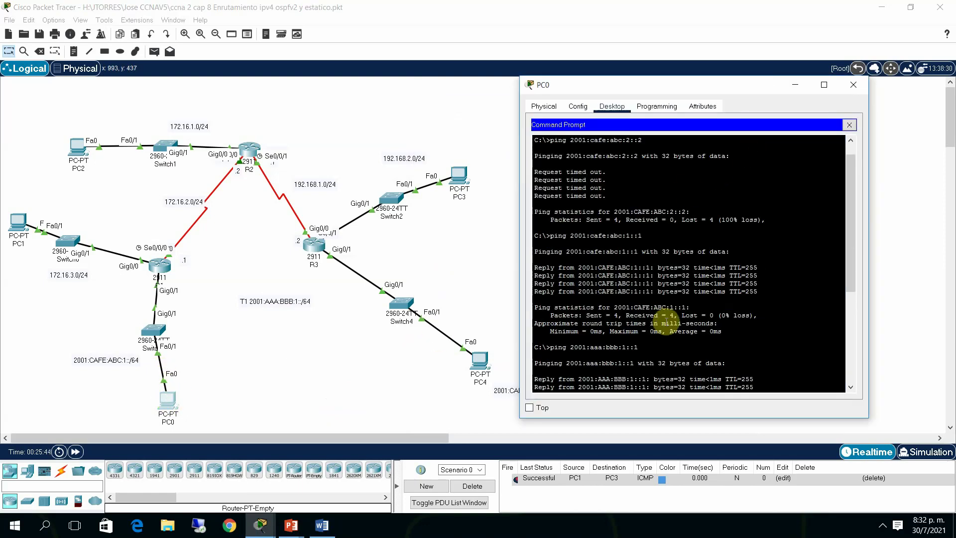
left_click_drag(694, 323, 747, 321)
left_click_drag(855, 259, 840, 341)
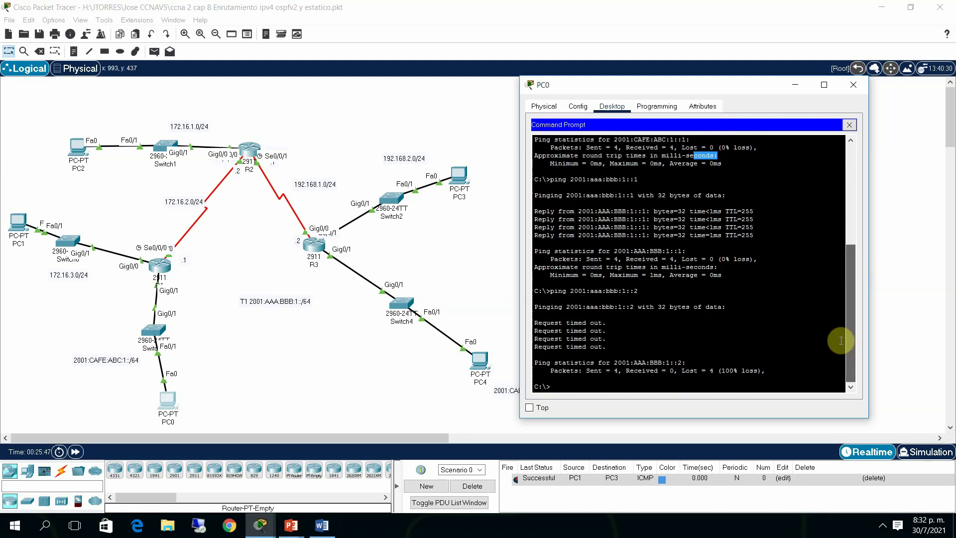
key("Up")
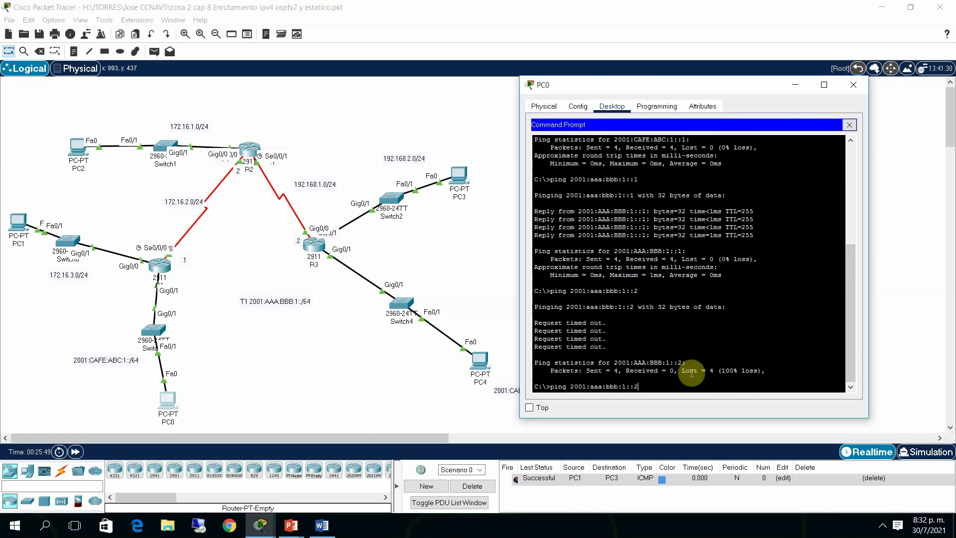
key("Return")
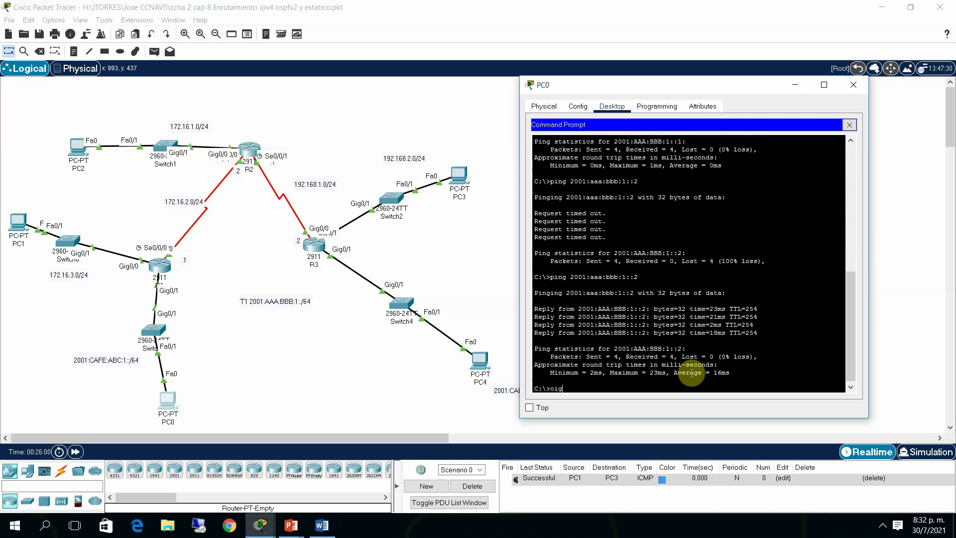
Enter a ping command toward 2001:cafe:abc:2::1 in PC0's prompt
type("ping 2001:cafe")
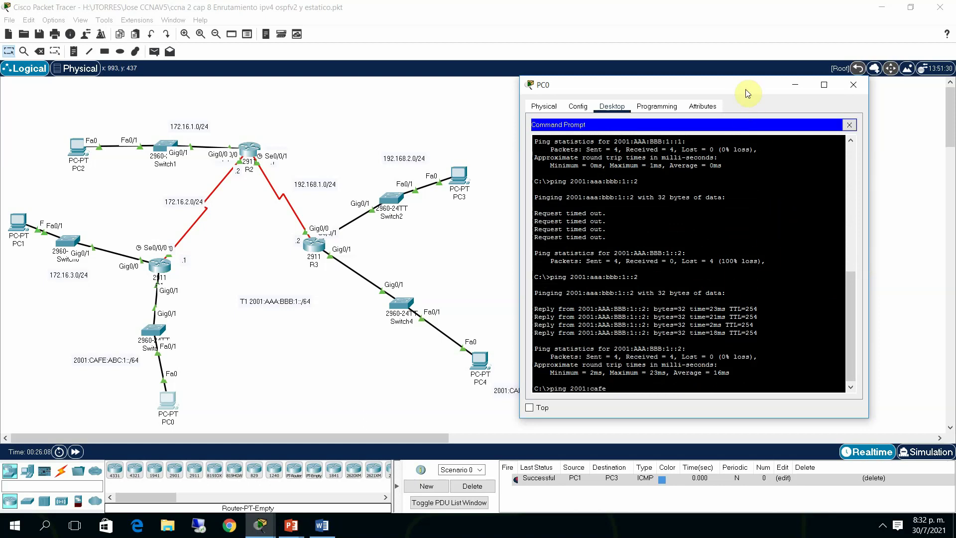
left_click_drag(745, 89, 758, 52)
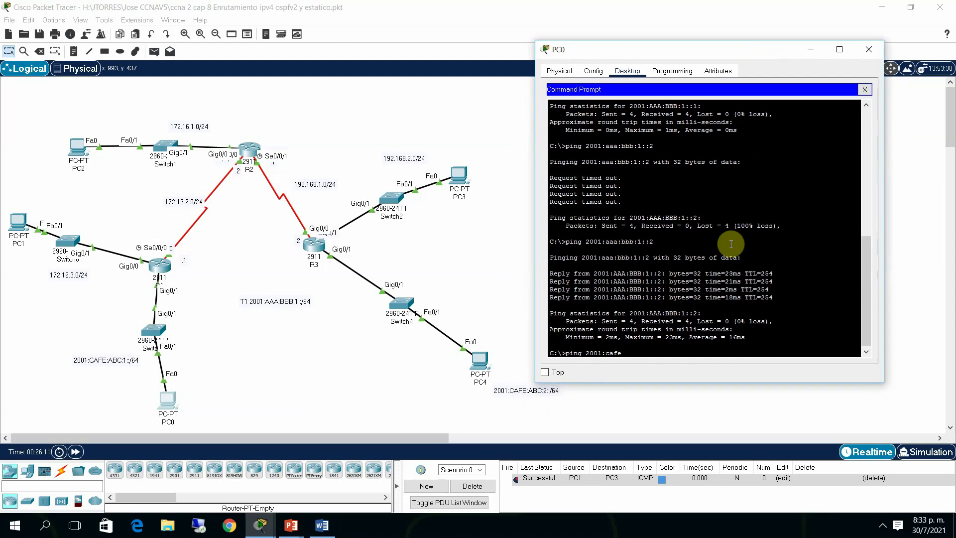
type("bc:2::1")
Ping 2001:cafe:abc:2::1 and then 2001:cafe:abc:2::2 from PC0, both with 0% loss
key("Return")
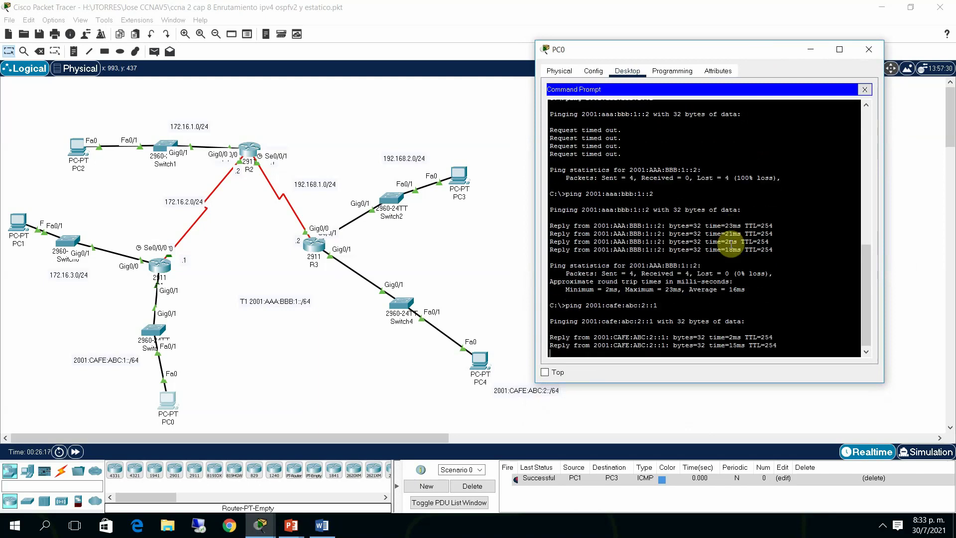
key("Up")
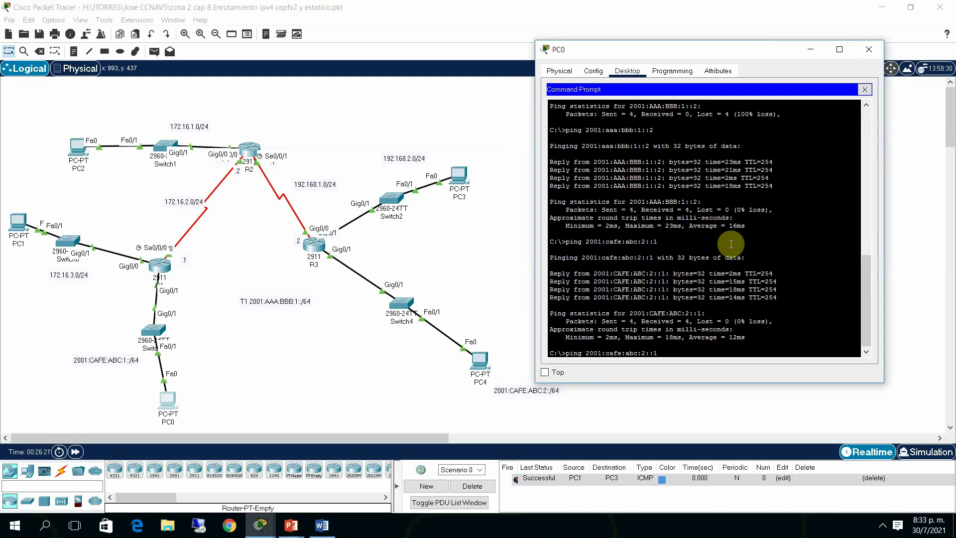
key("BackSpace")
type("2")
key("Return")
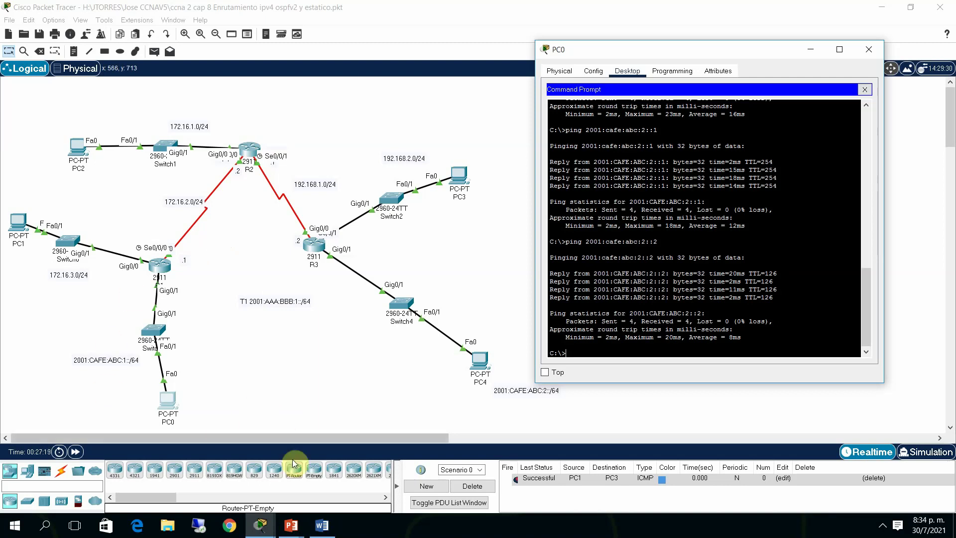
mouse_move(260, 528)
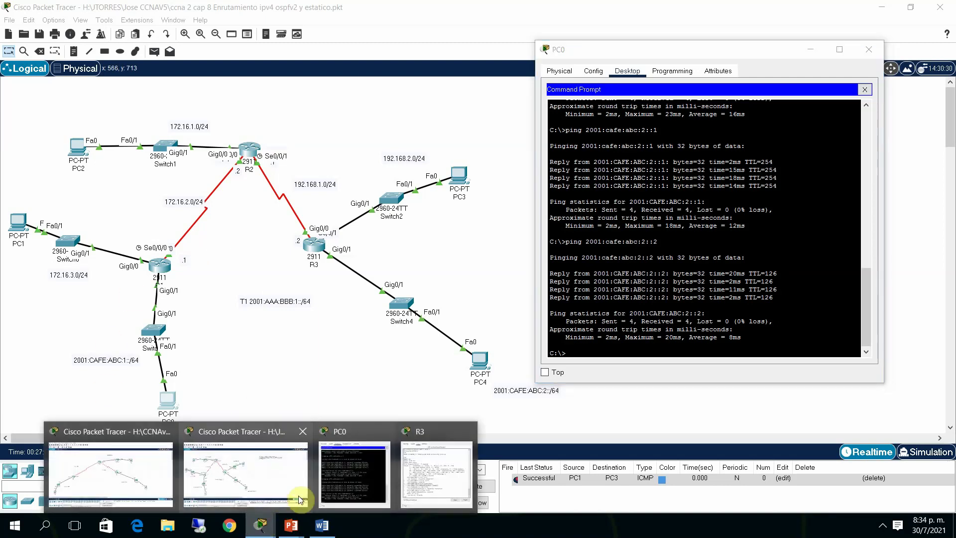
Bring the 'topologia vpn sitio a sitio' Packet Tracer window forward and open R1's CLI
left_click(281, 482)
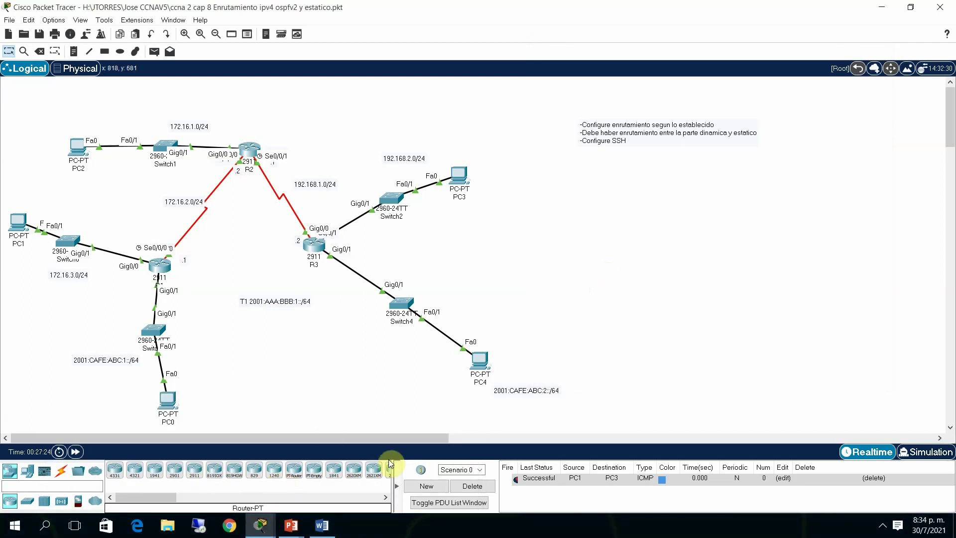
mouse_move(260, 525)
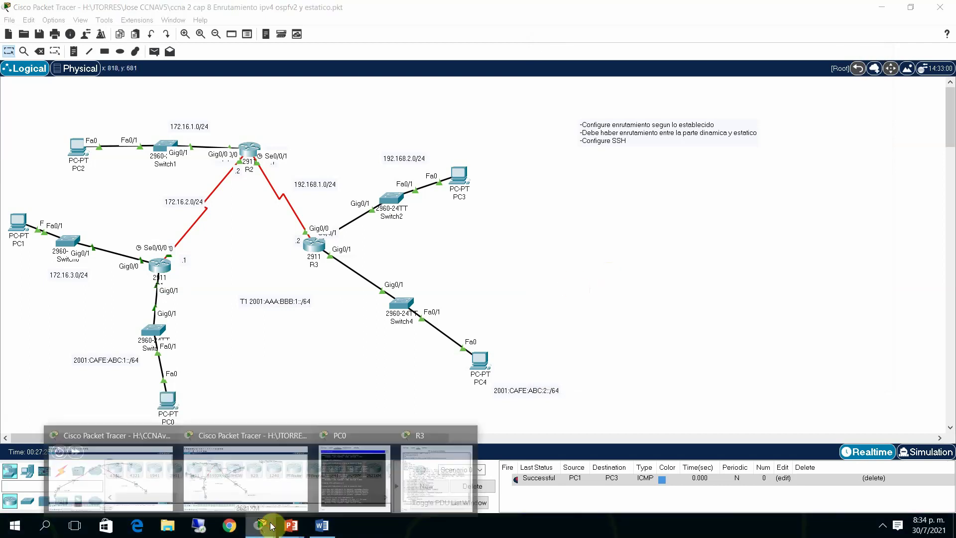
left_click(169, 490)
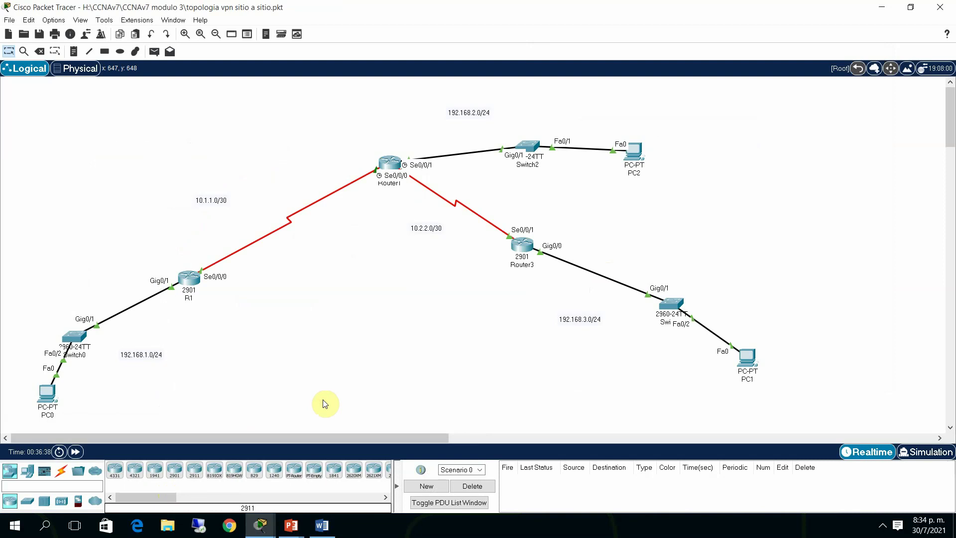
left_click(190, 277)
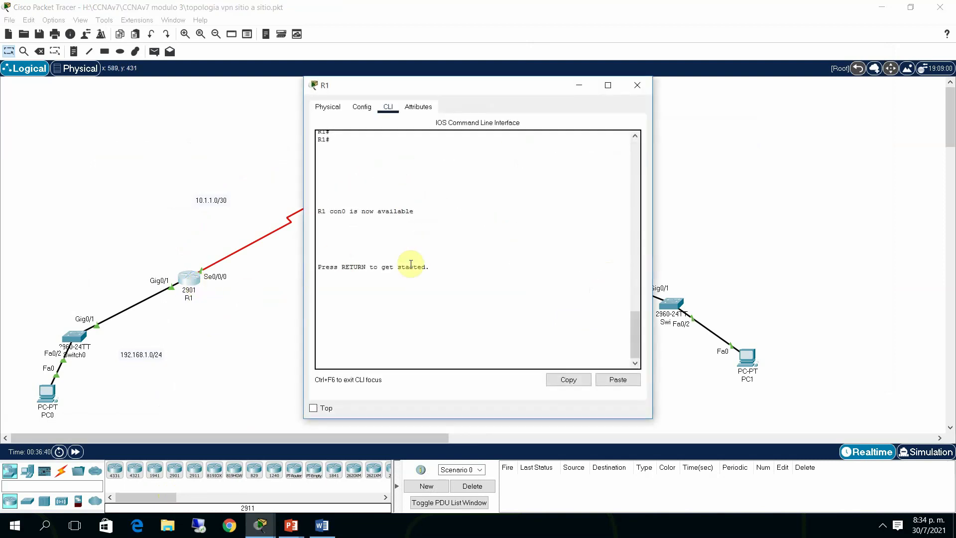
Enter privileged mode on R1 and display its running configuration and IP routing table
key("Return")
key("Return")
type("ena")
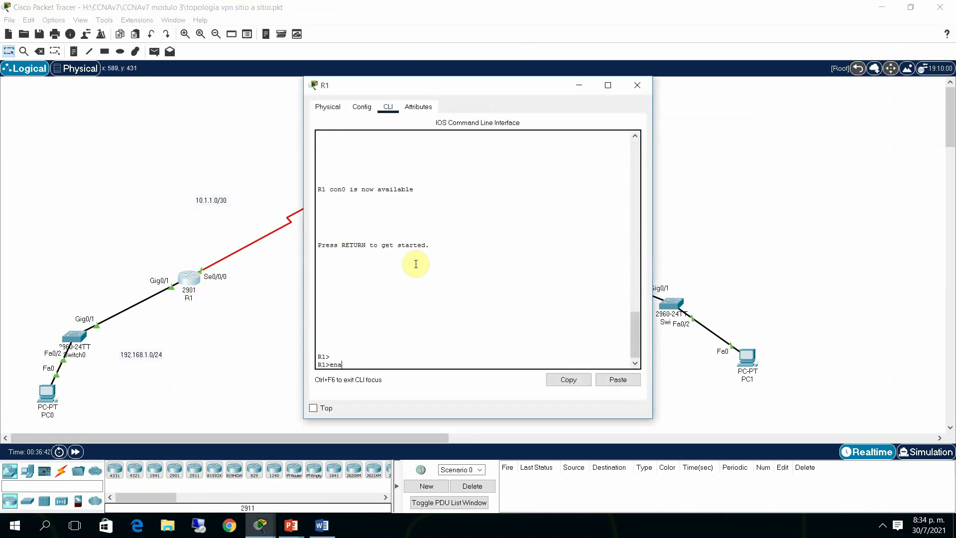
key("Return")
key("Return")
type("sh run")
key("Return")
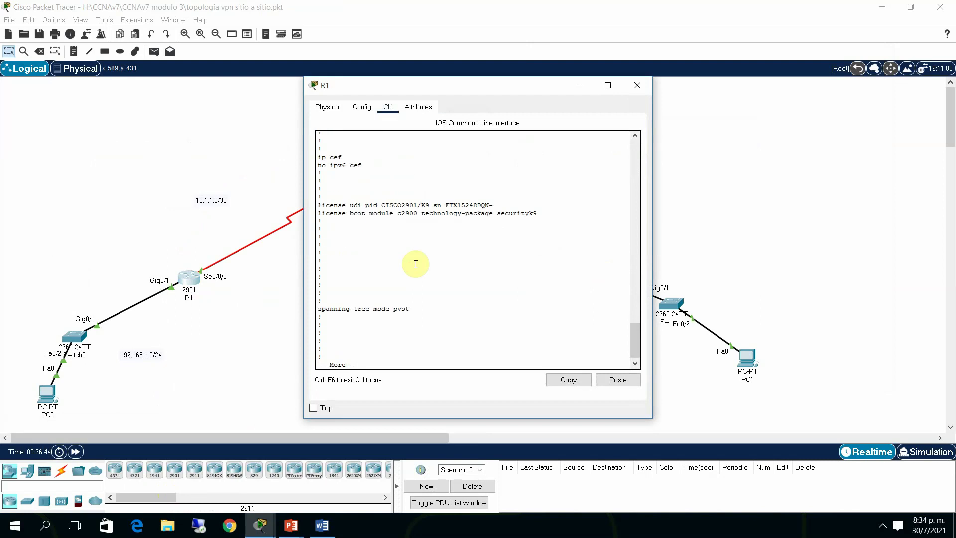
key("space")
key("space")
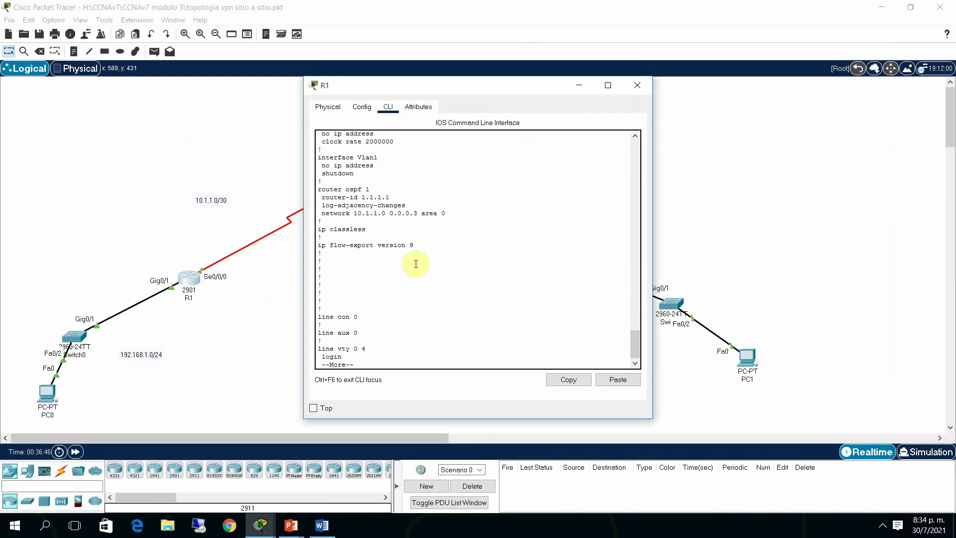
key("space")
type("sh")
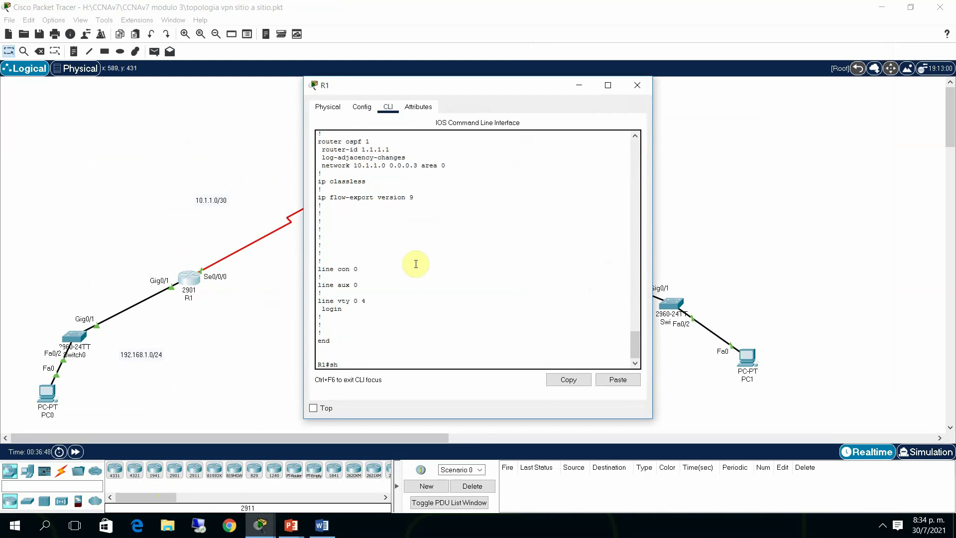
type(" ip rou")
key("Tab")
key("Return")
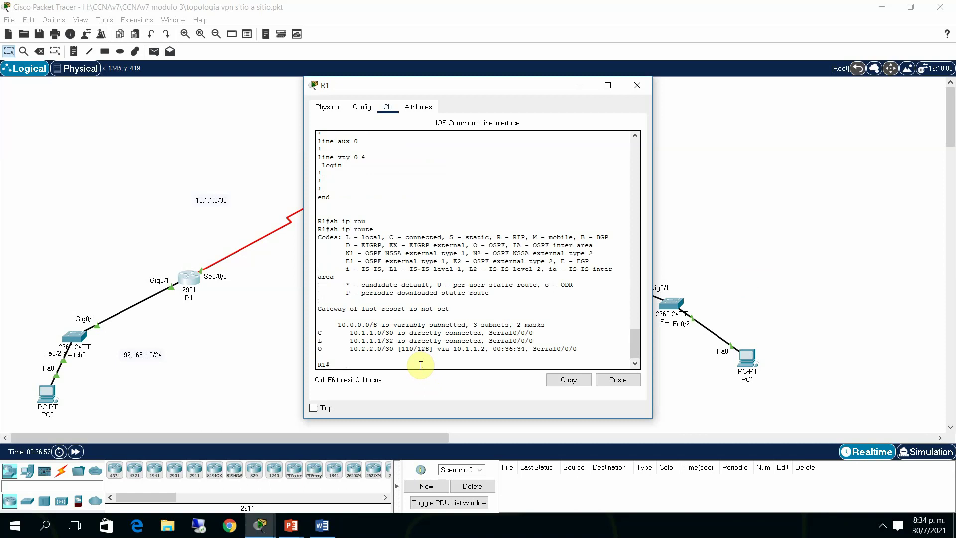
Run show version on R1, highlight the securityk9 evaluation license line, and close R1
type("sho")
key("Tab")
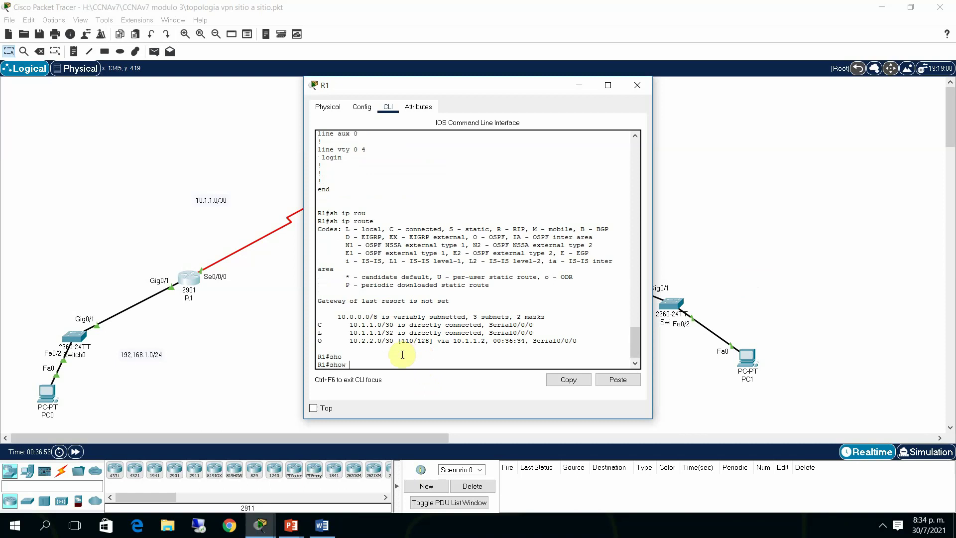
type("ver")
key("Tab")
key("Return")
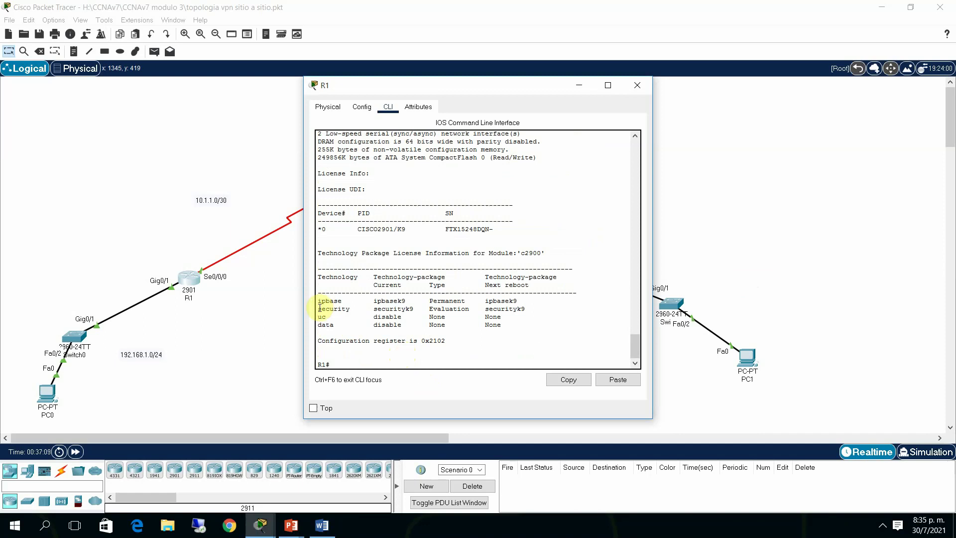
left_click_drag(318, 309, 527, 306)
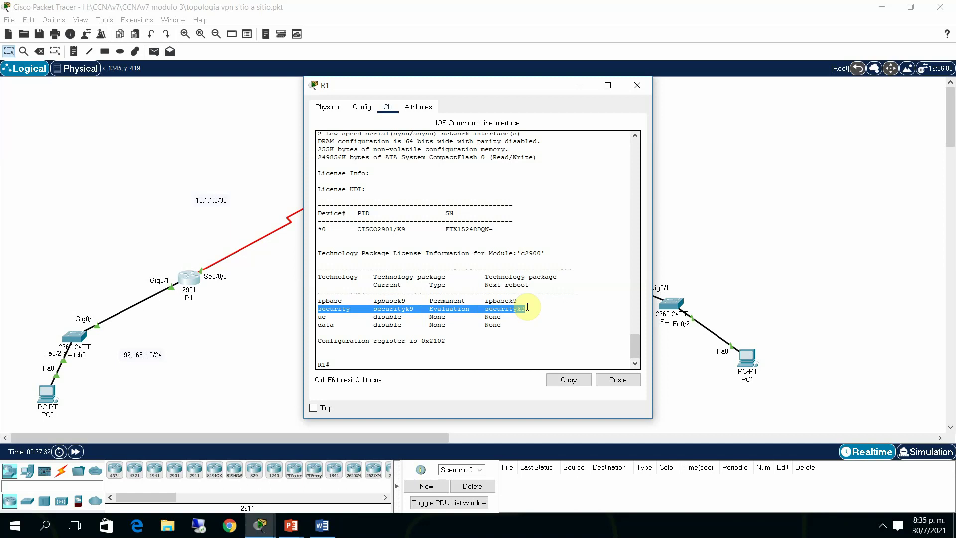
left_click(580, 87)
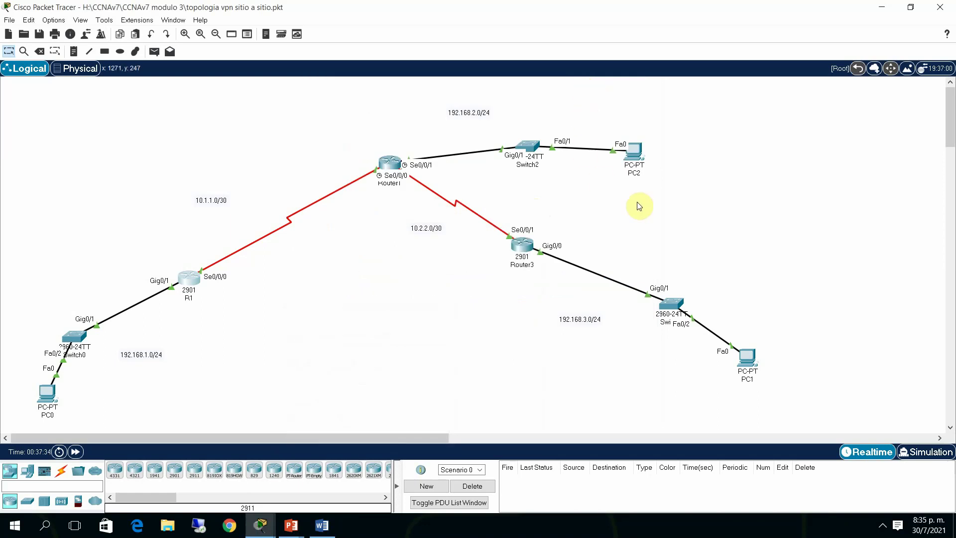
Nudge Router1 up-left and Router3 down-right, then bring up the Word lab instructions
left_click_drag(390, 164, 370, 156)
left_click(526, 246)
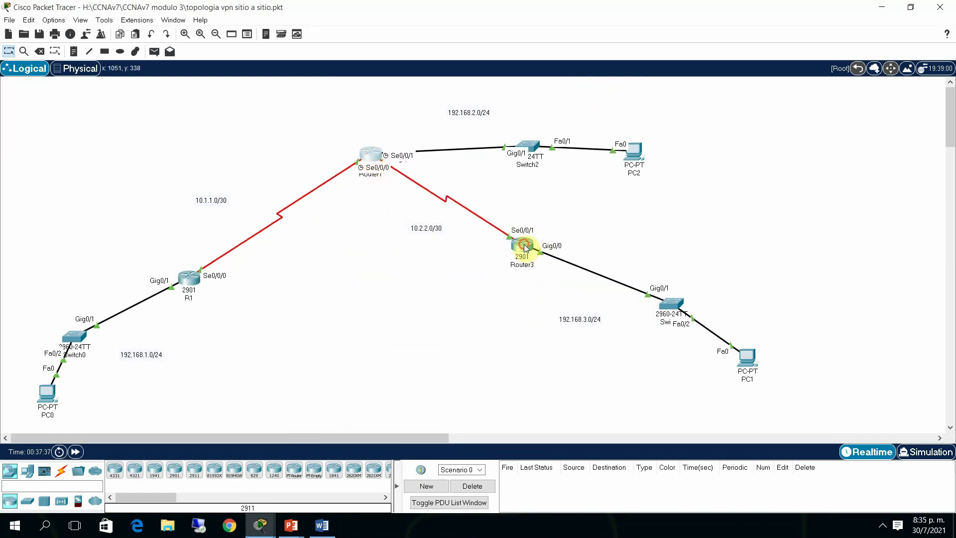
left_click_drag(525, 247, 551, 266)
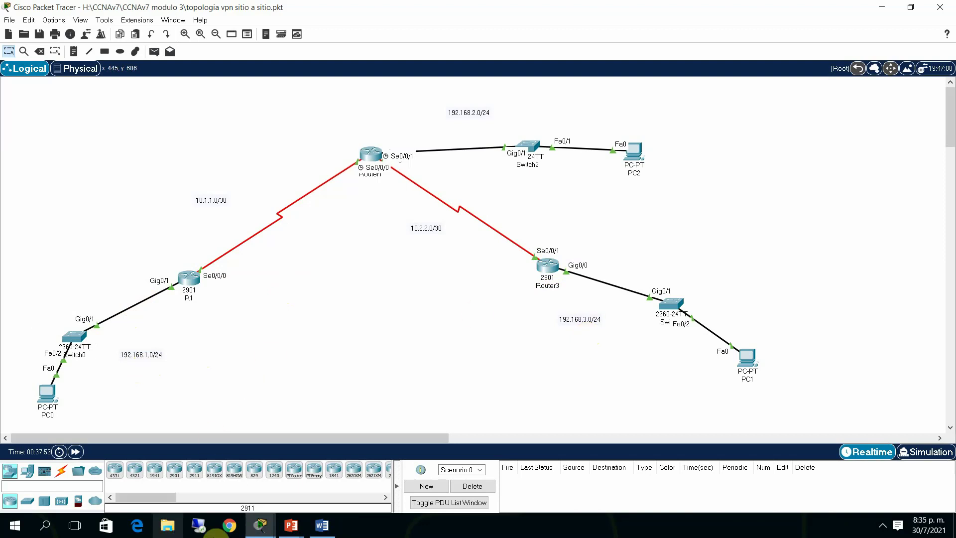
left_click(323, 528)
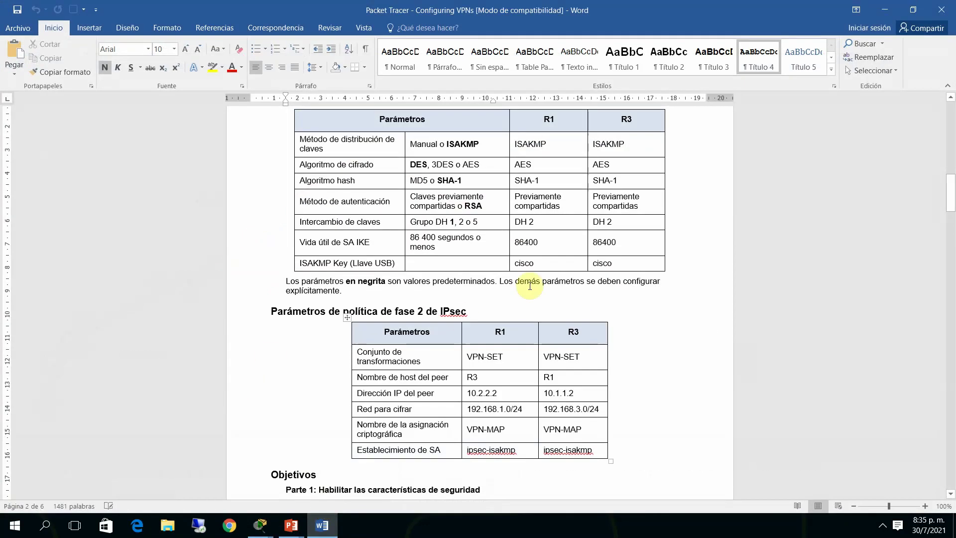
left_click_drag(953, 206, 951, 119)
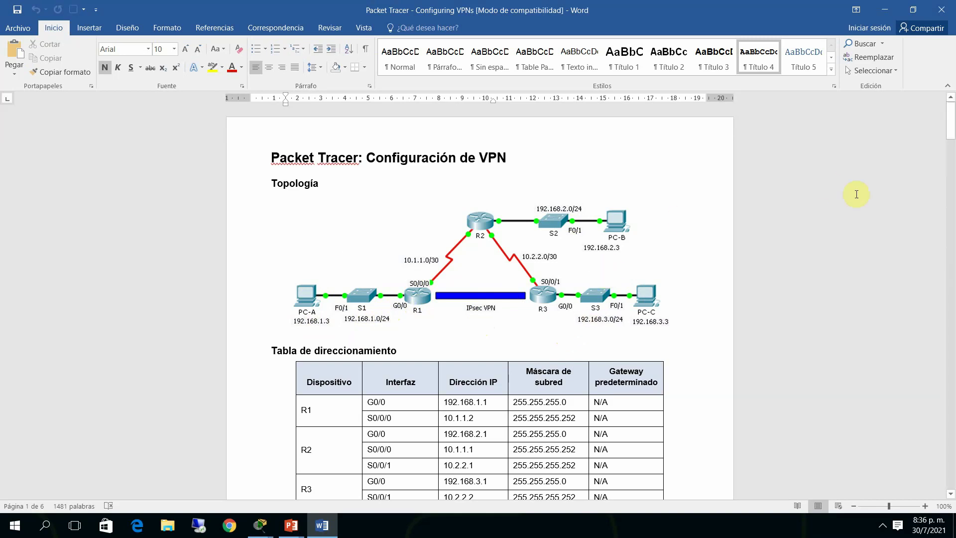
left_click_drag(952, 132, 938, 196)
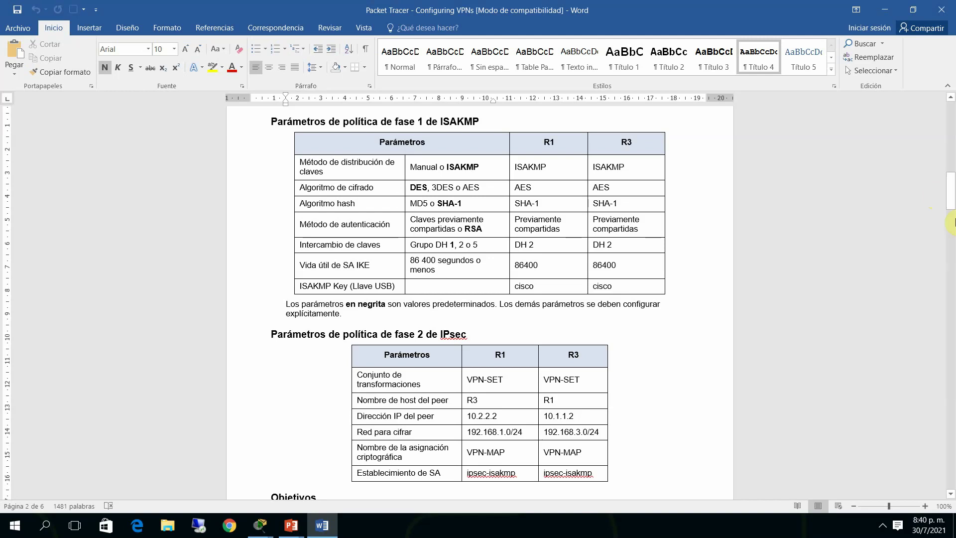
Select the 'license boot module' command on page 3 of the guide, then switch to the older Packet Tracer topology
left_click_drag(951, 191, 951, 250)
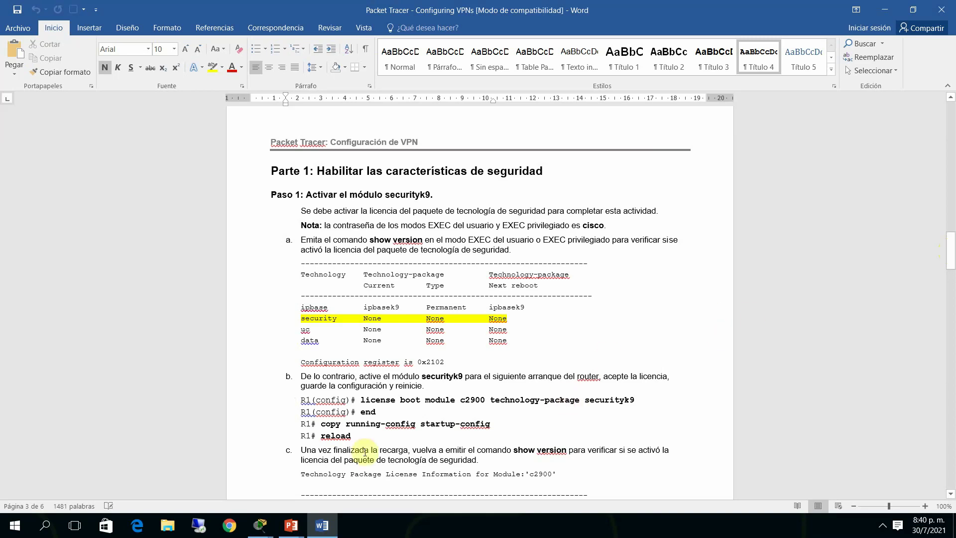
left_click_drag(360, 400, 608, 406)
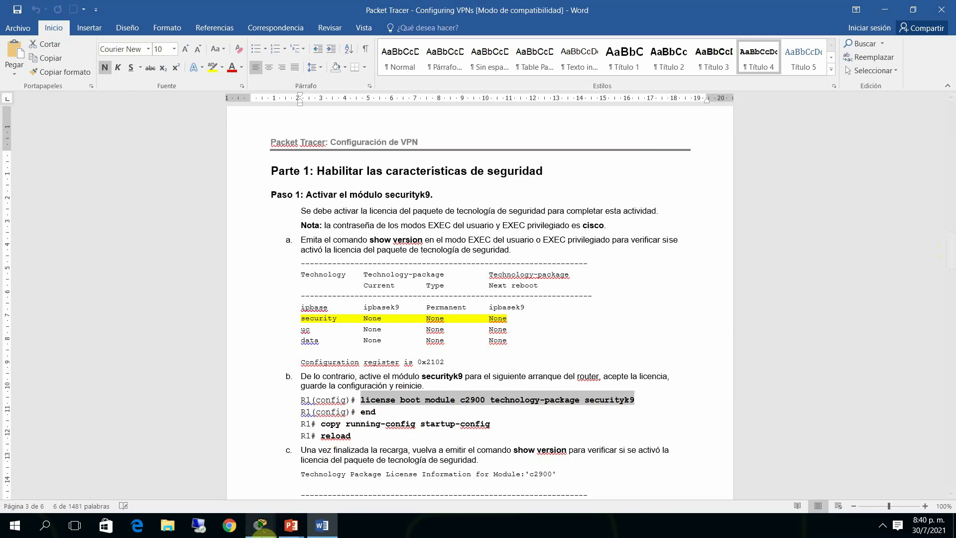
left_click(262, 525)
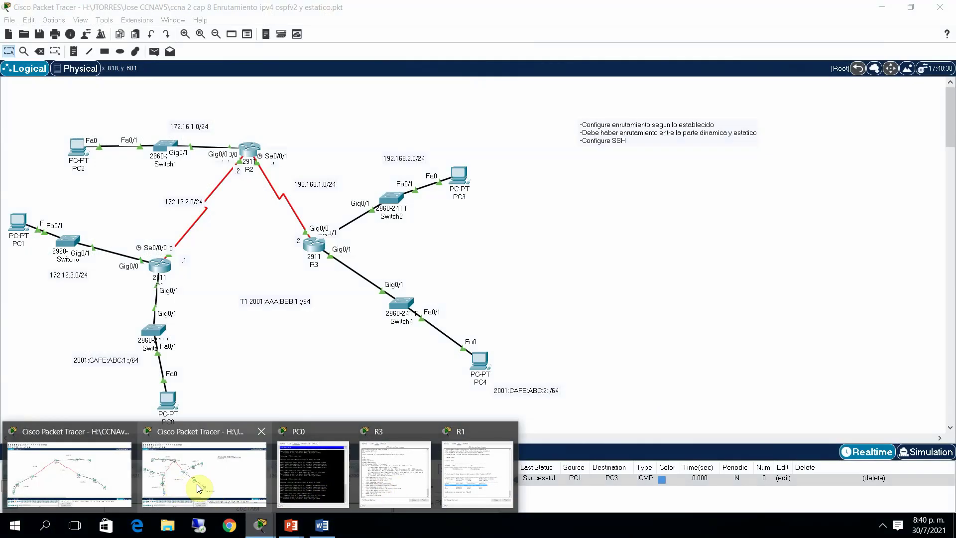
left_click(204, 486)
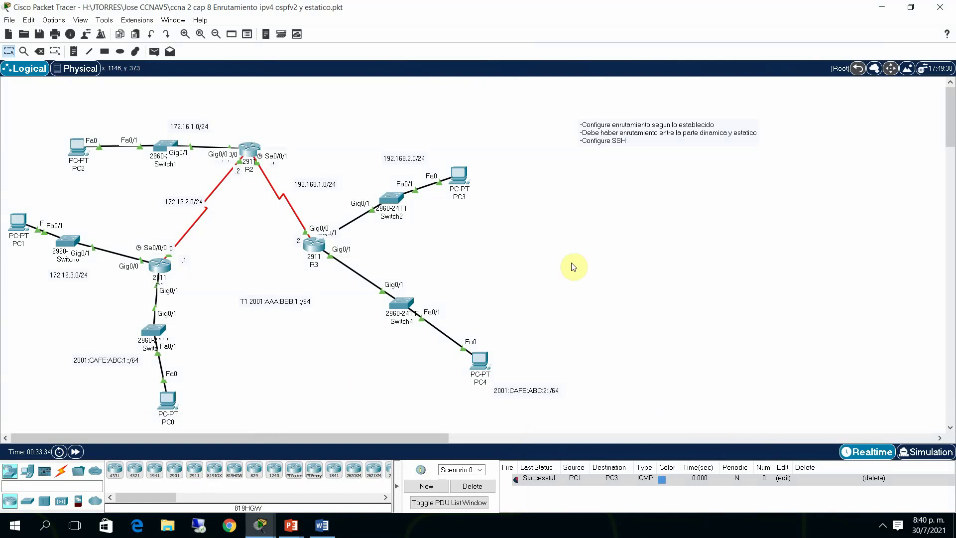
Close the older topology without saving and open Router3's CLI in the VPN topology window
left_click(945, 9)
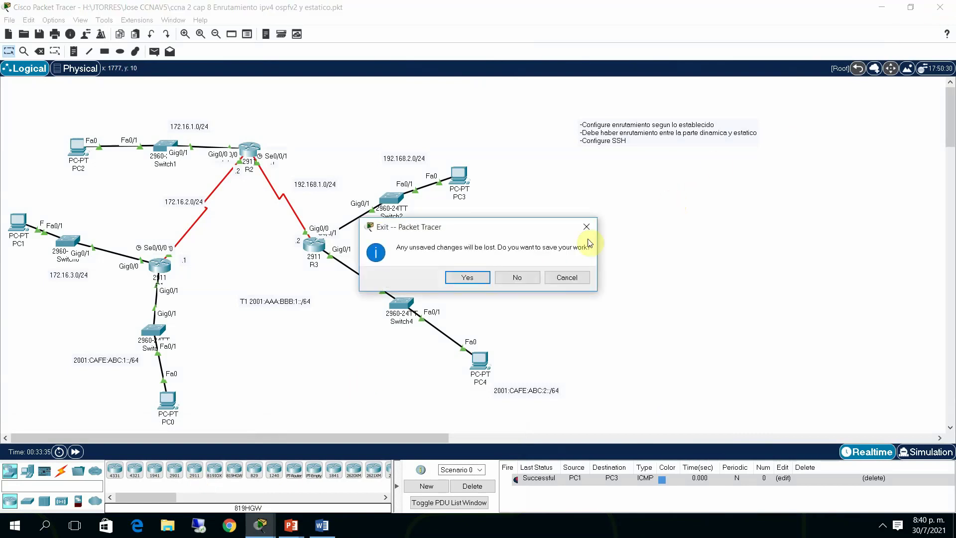
left_click(524, 280)
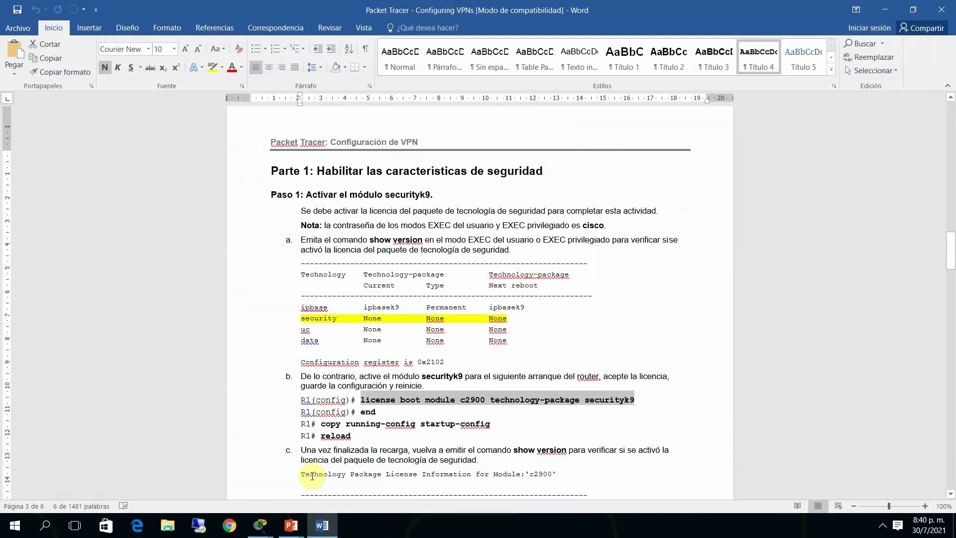
left_click(244, 501)
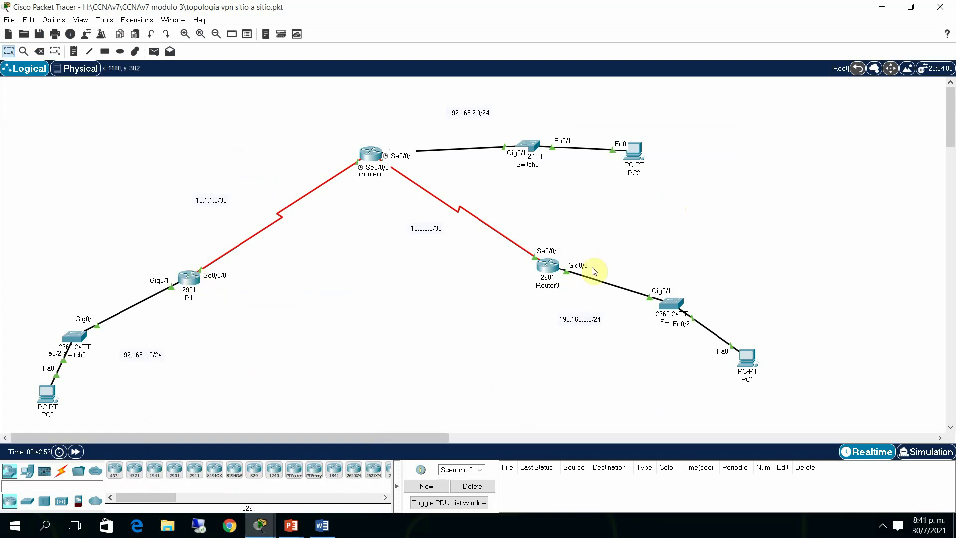
left_click(548, 268)
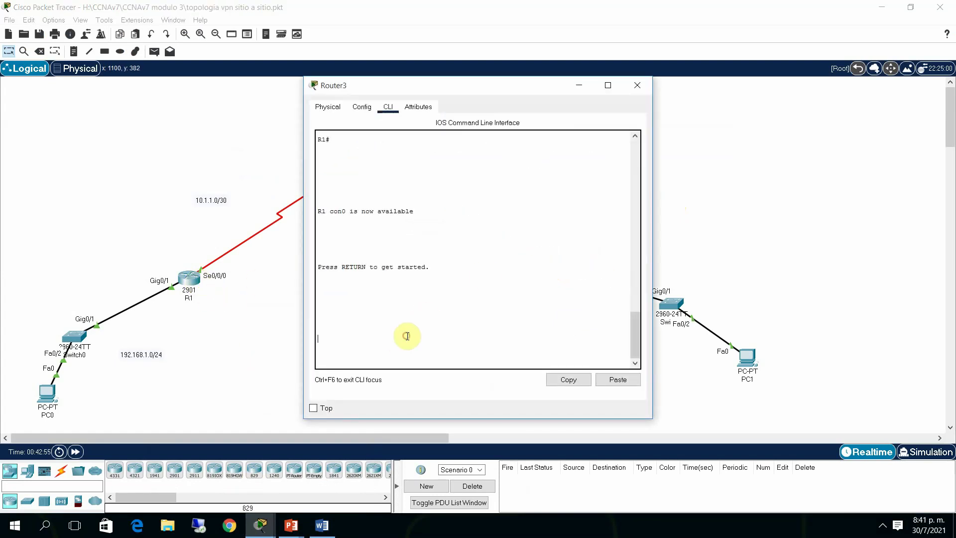
Enter privileged mode on Router3 and run show version
key("Return")
key("Return")
type("ena")
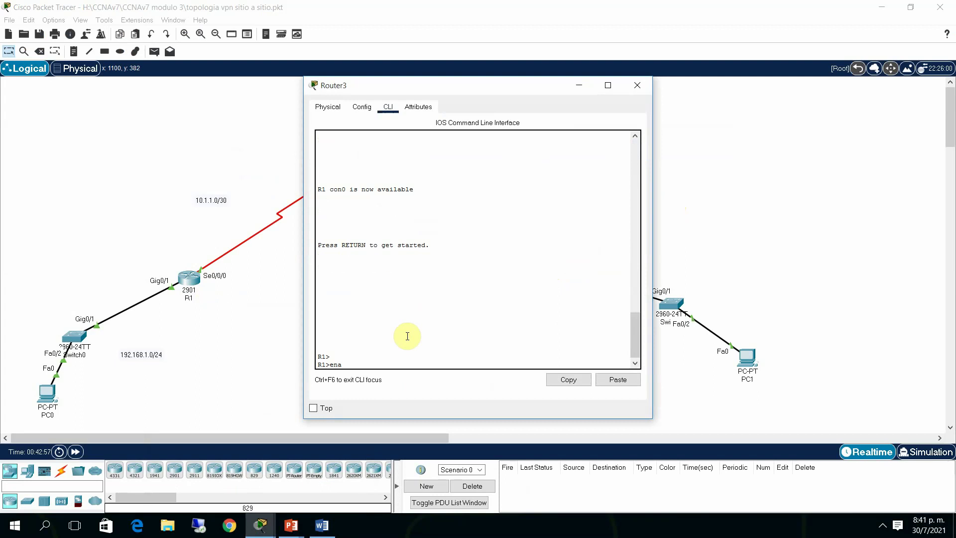
key("Return")
type("sh")
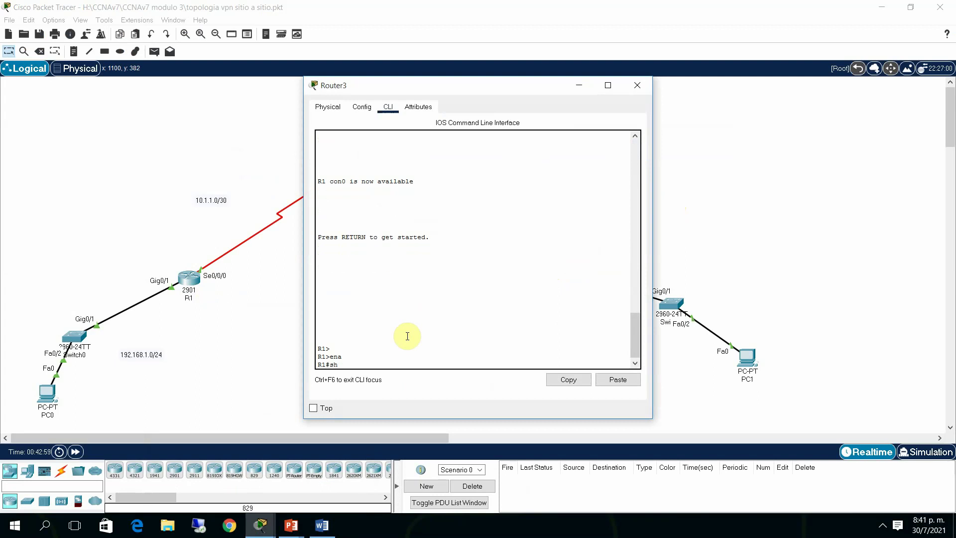
type(" version")
key("Return")
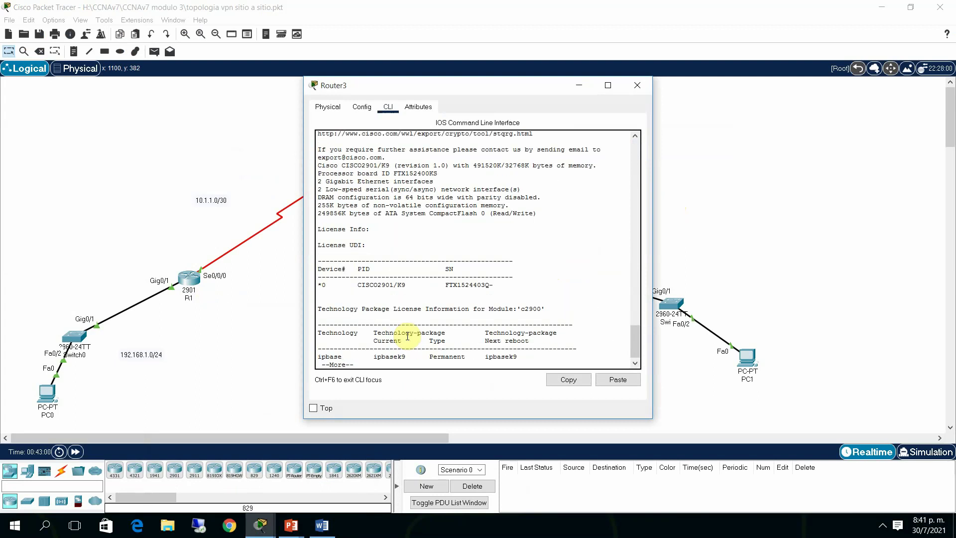
key("space")
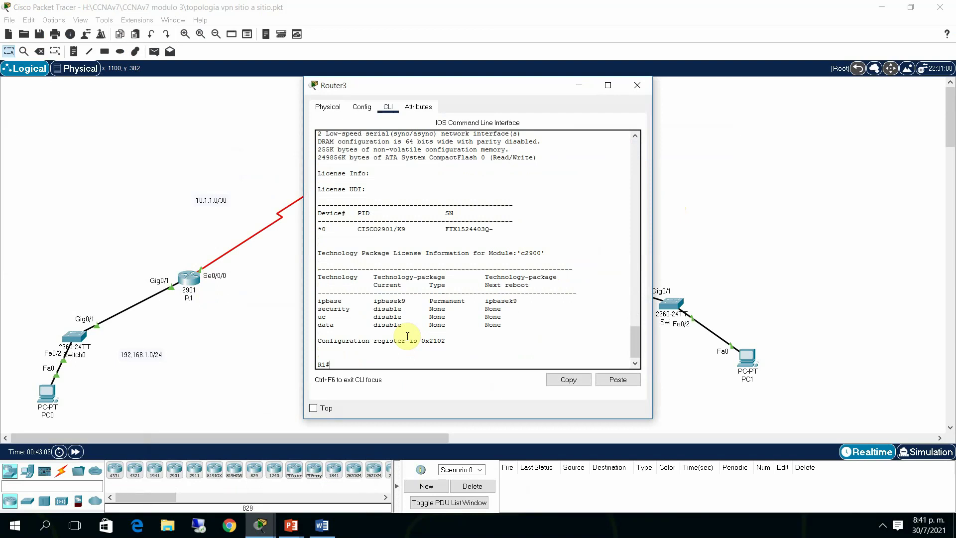
left_click_drag(538, 89, 594, 92)
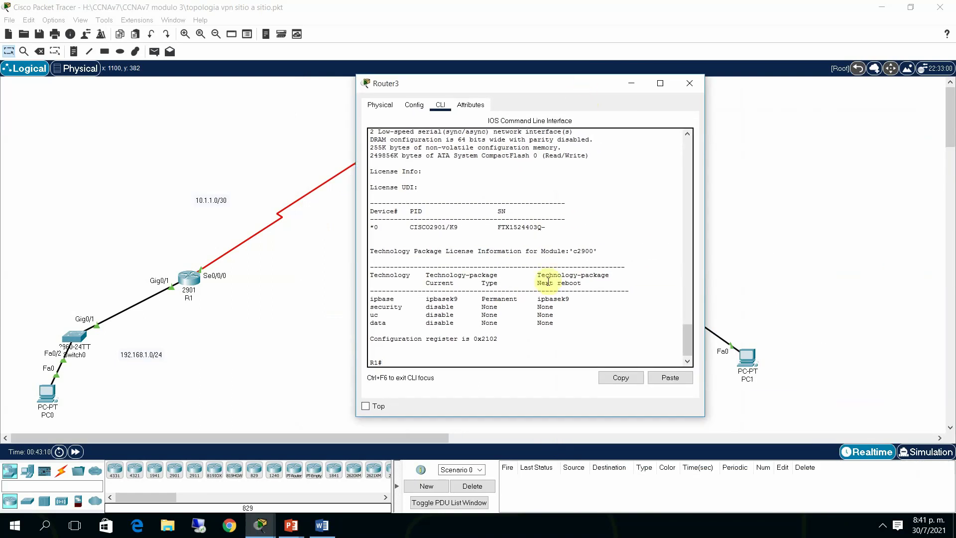
Set the router hostname to R3 and re-run show version
type("conf t")
key("Return")
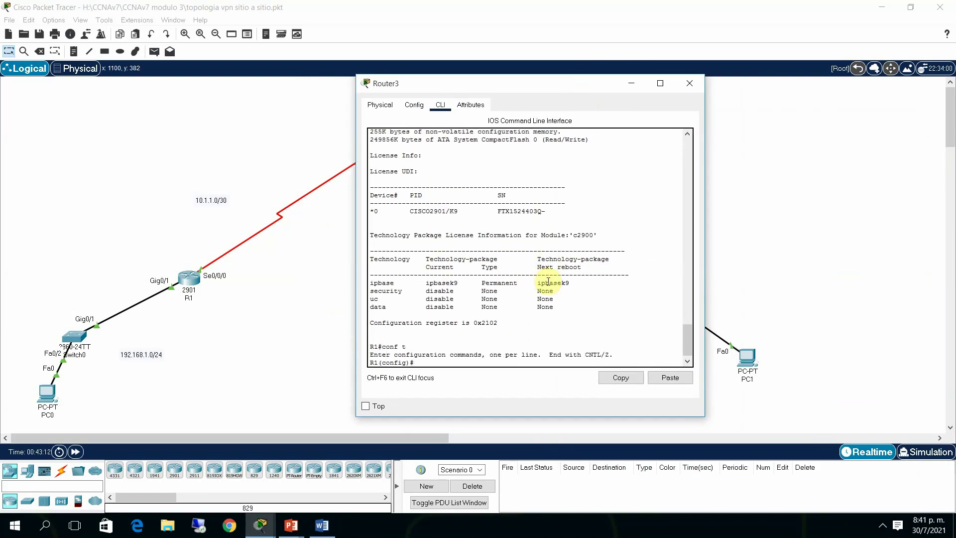
type("j")
type("os")
key("Tab")
type("R3")
key("Return")
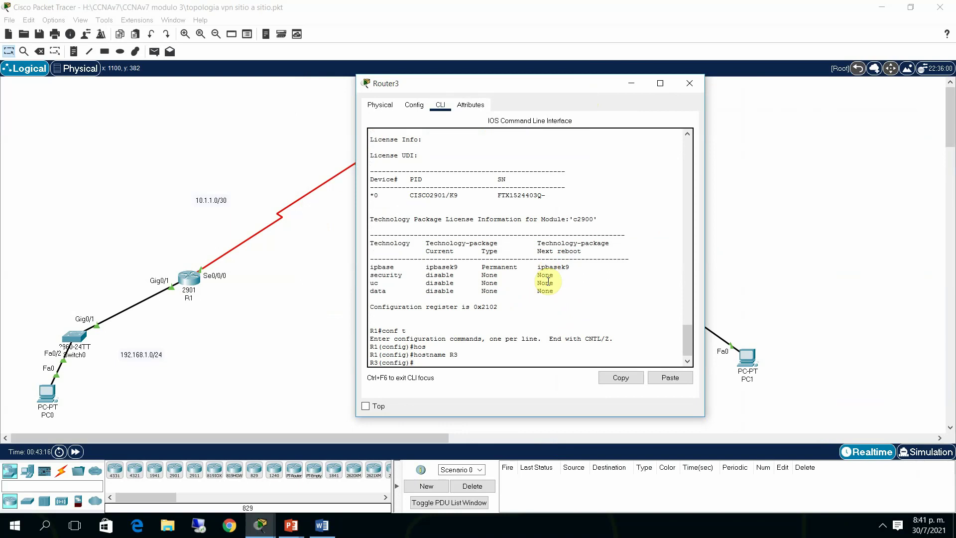
type("end")
key("Return")
type("sh")
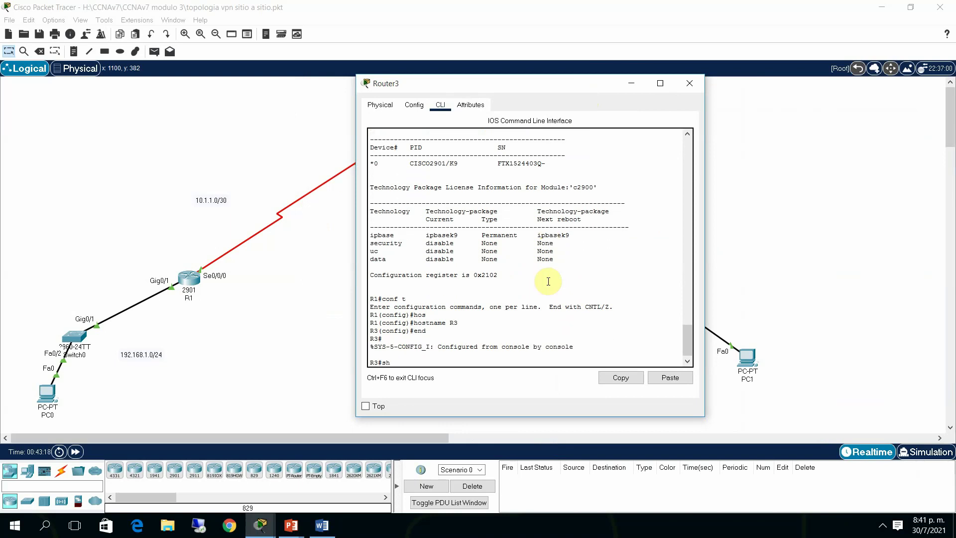
type(" ver")
key("Return")
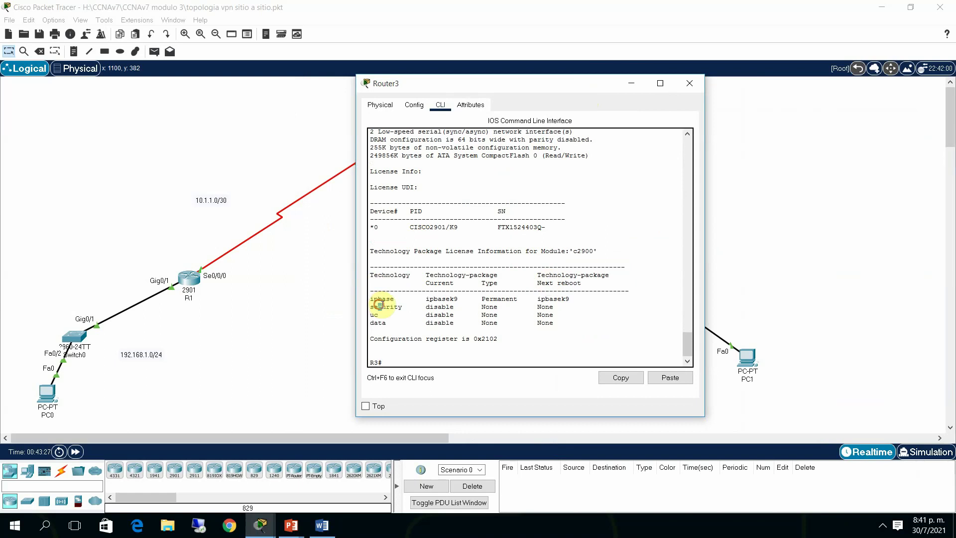
Highlight the disabled security license row, enter config mode, begin the license command, then return to the guide
left_click_drag(377, 306, 553, 306)
left_click(477, 352)
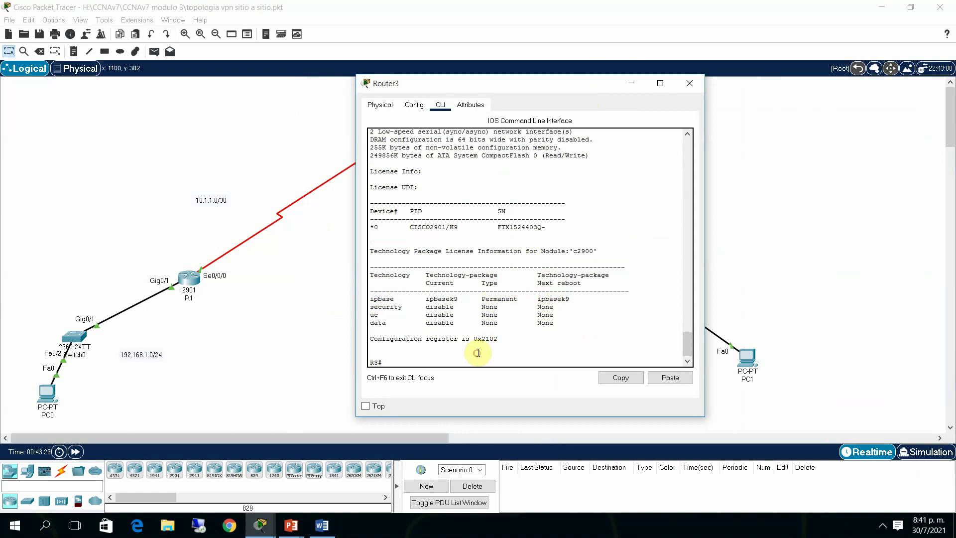
left_click(473, 362)
key("Return")
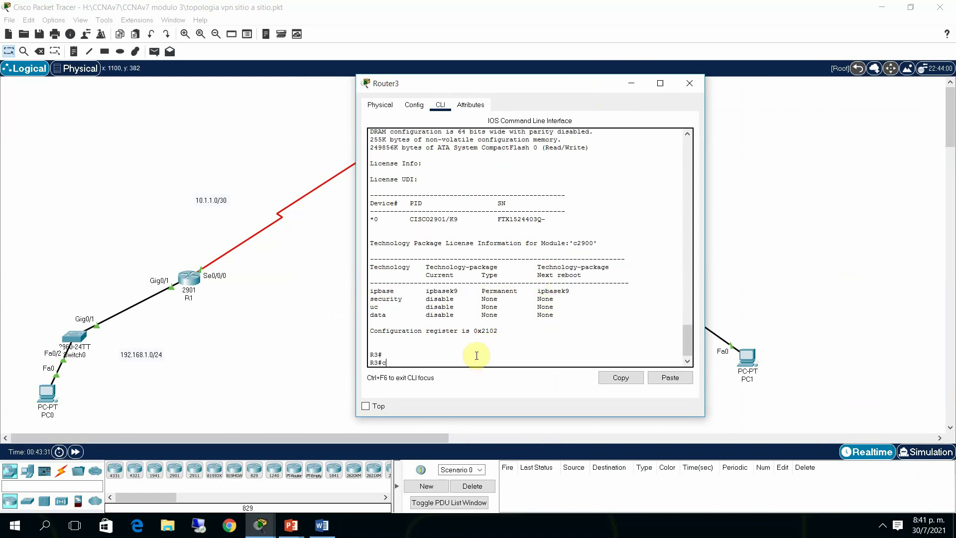
type("conf t")
key("Return")
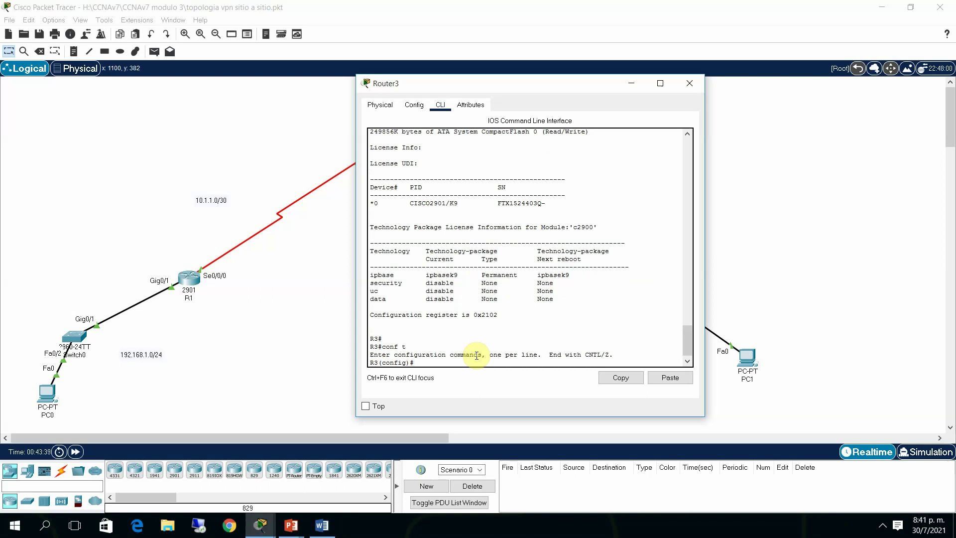
type("lic")
key("Tab")
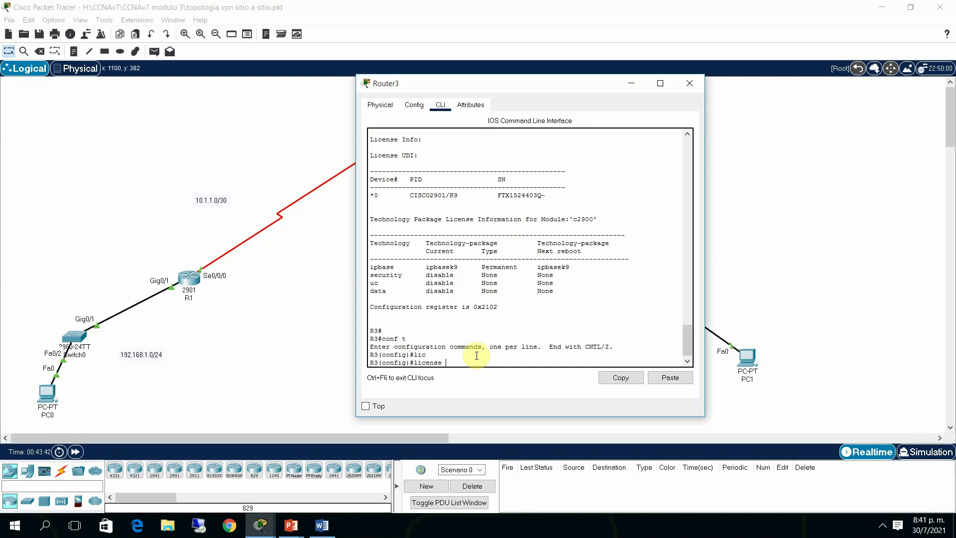
left_click(322, 525)
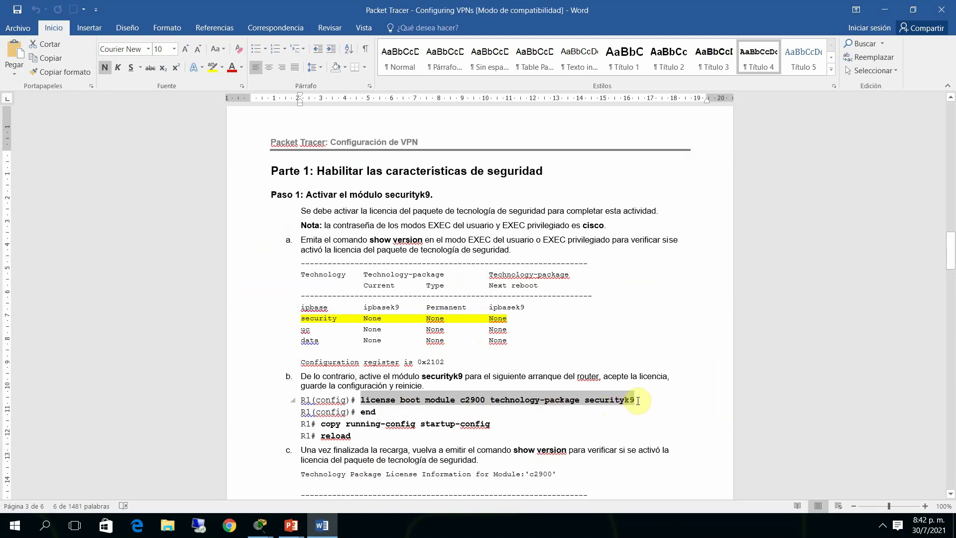
On R3, enter 'license boot module c2900 technology-package securityk9'
left_click(257, 528)
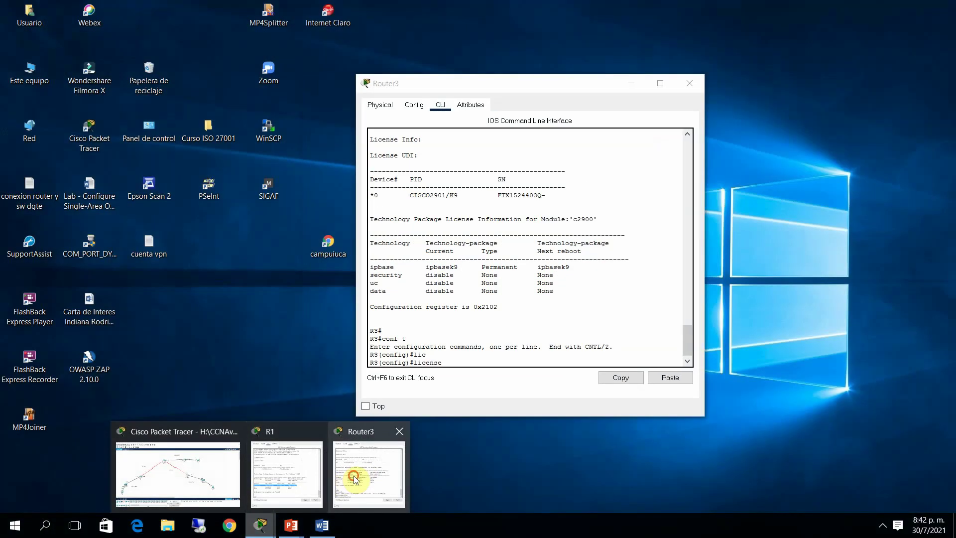
left_click(355, 479)
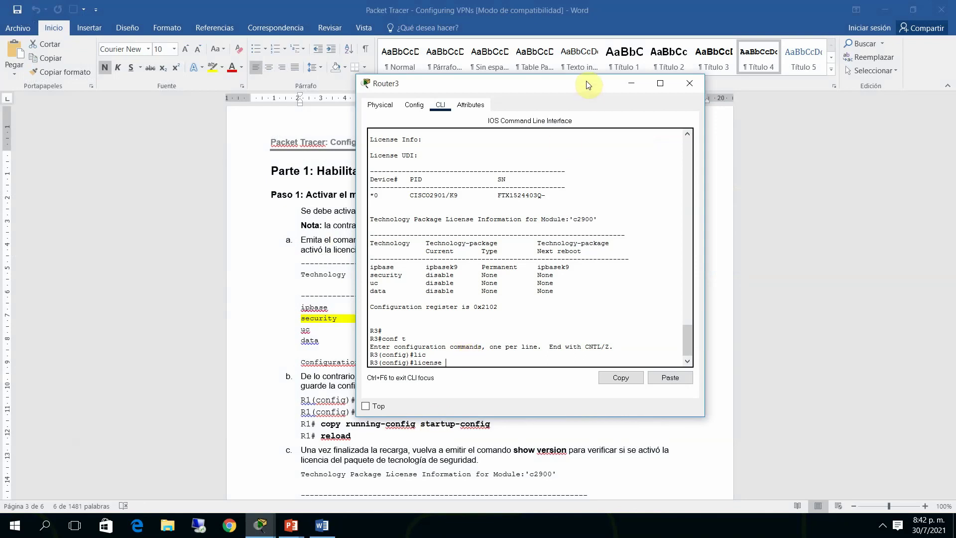
left_click_drag(586, 80, 653, 53)
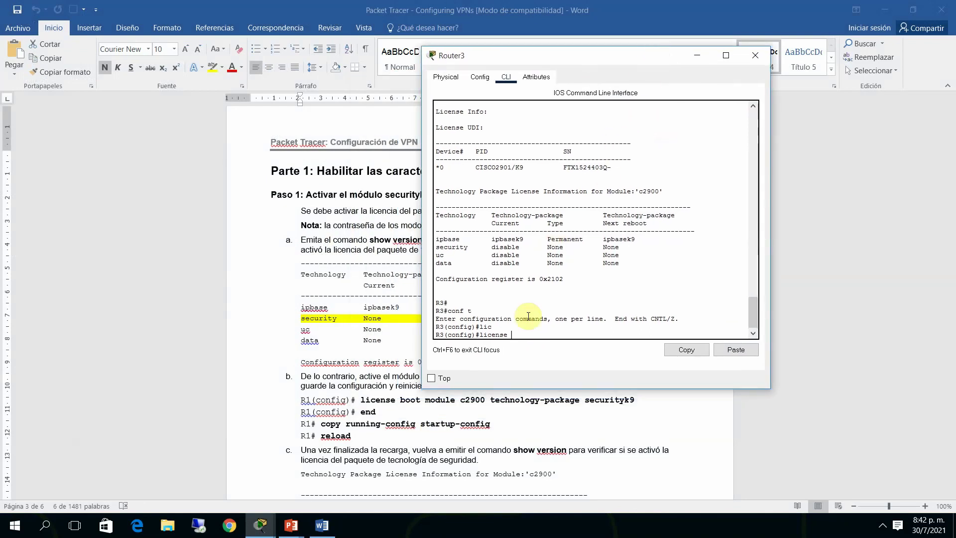
type("oo")
key("Tab")
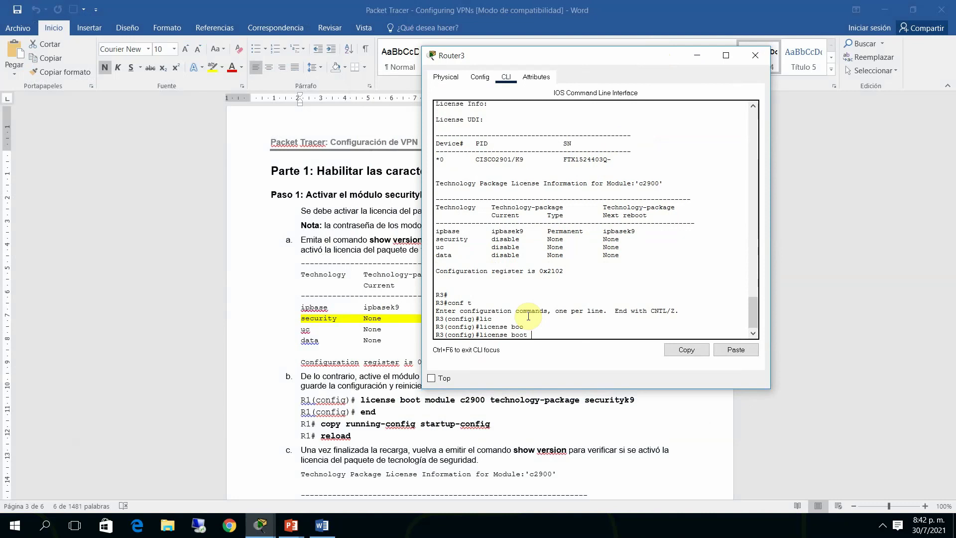
type("modu")
key("Tab")
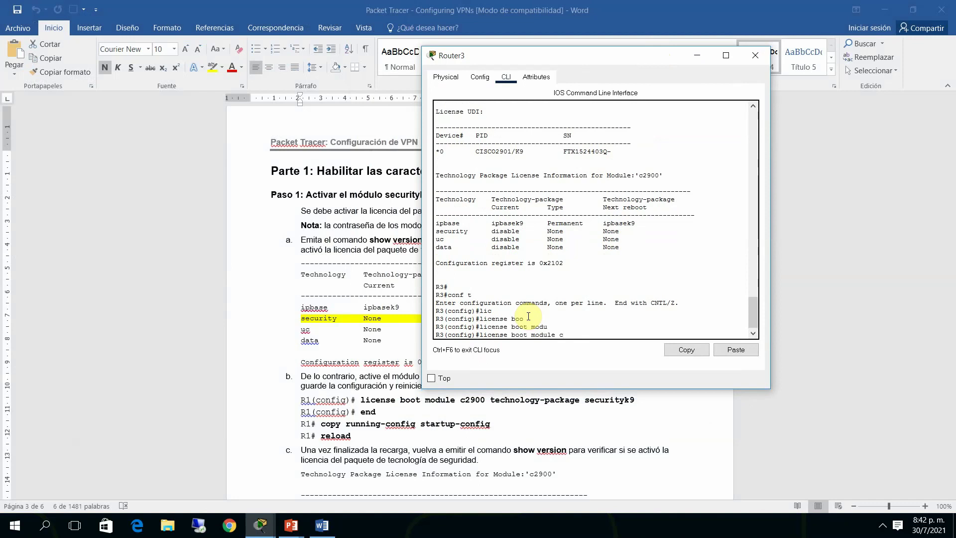
type("c2900 te")
key("Tab")
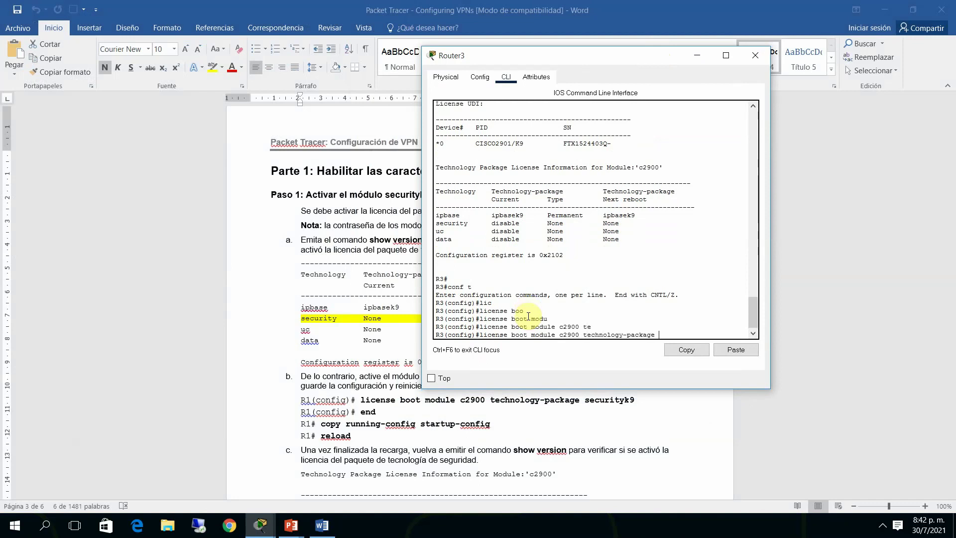
type("sec")
key("Tab")
key("Return")
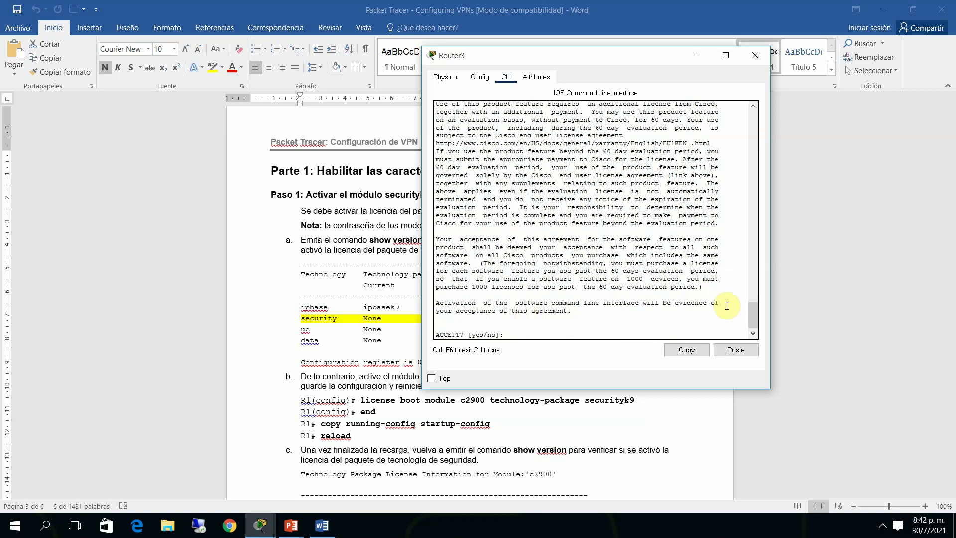
Answer y to accept the securityk9 licence agreement
left_click_drag(754, 305, 748, 289)
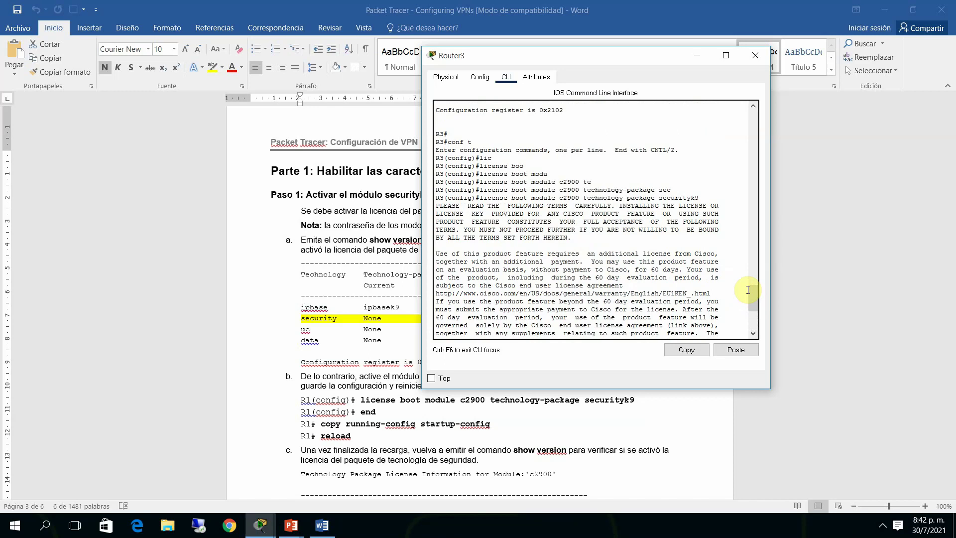
left_click_drag(751, 293, 749, 323)
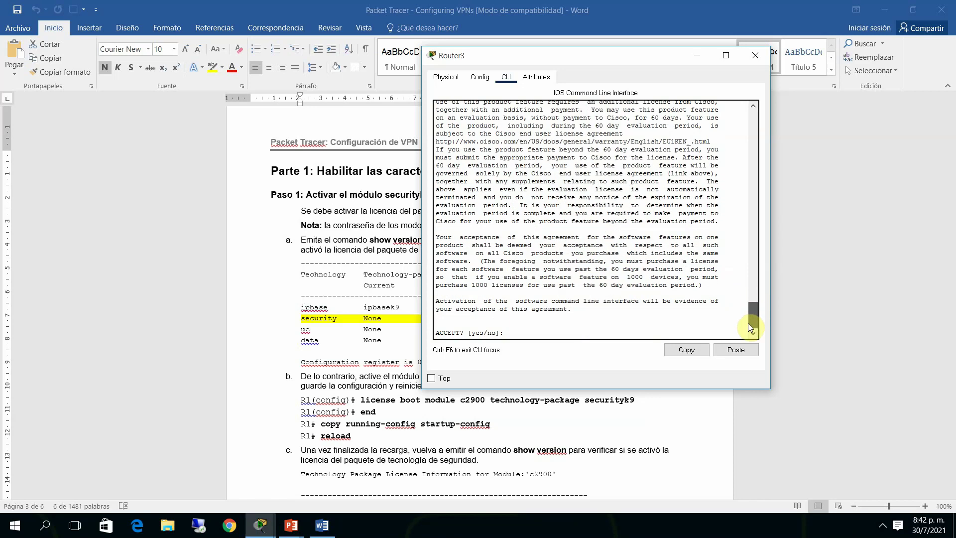
type("yes")
key("BackSpace")
key("Return")
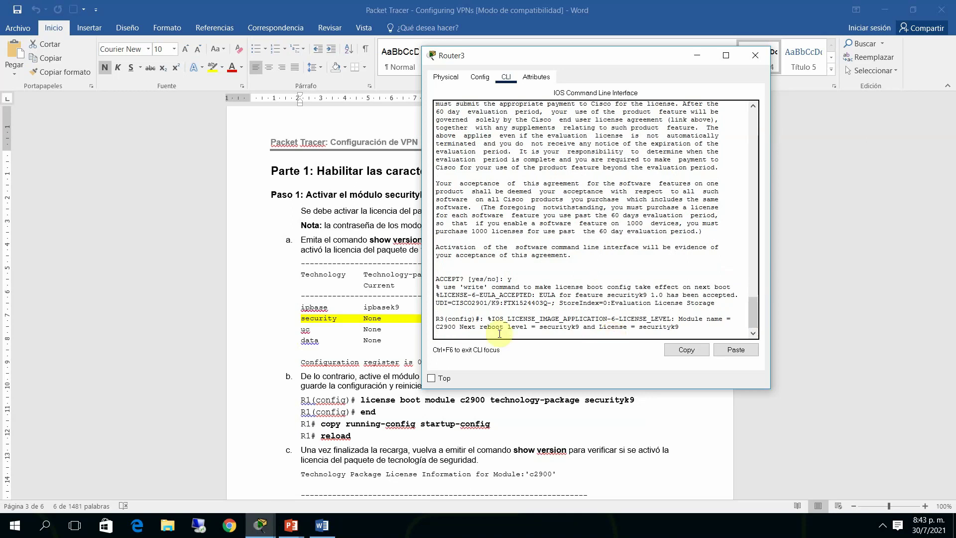
Mark the next-reboot securityk9 message, leave config mode and run show version on R3
left_click_drag(440, 328, 677, 321)
left_click(660, 331)
key("Return")
key("Return")
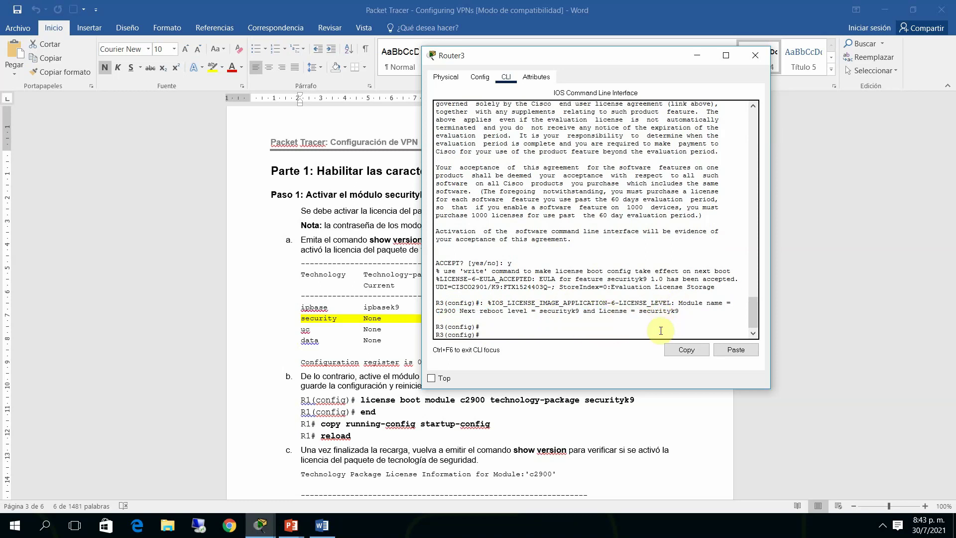
type("end")
key("Return")
type("sh ver")
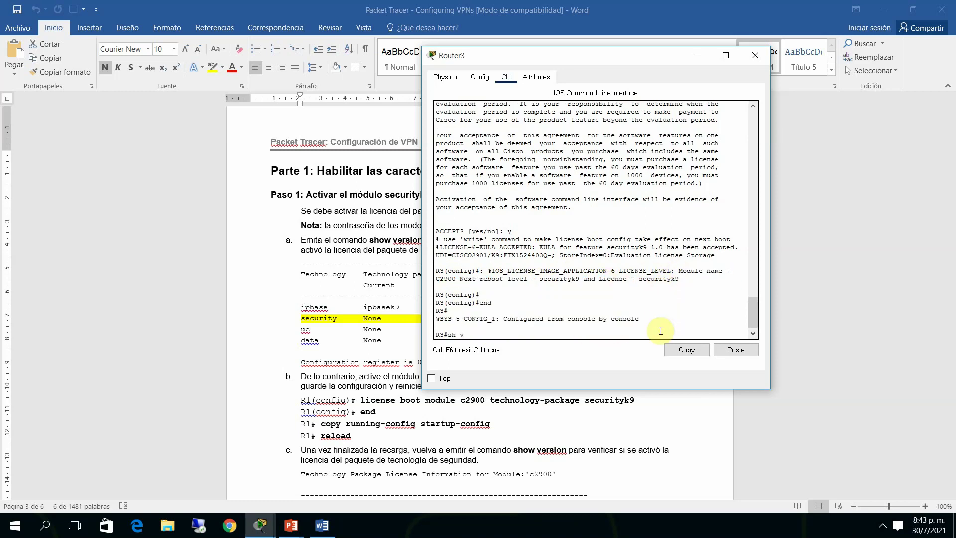
key("Tab")
key("Return")
key("space")
key("space")
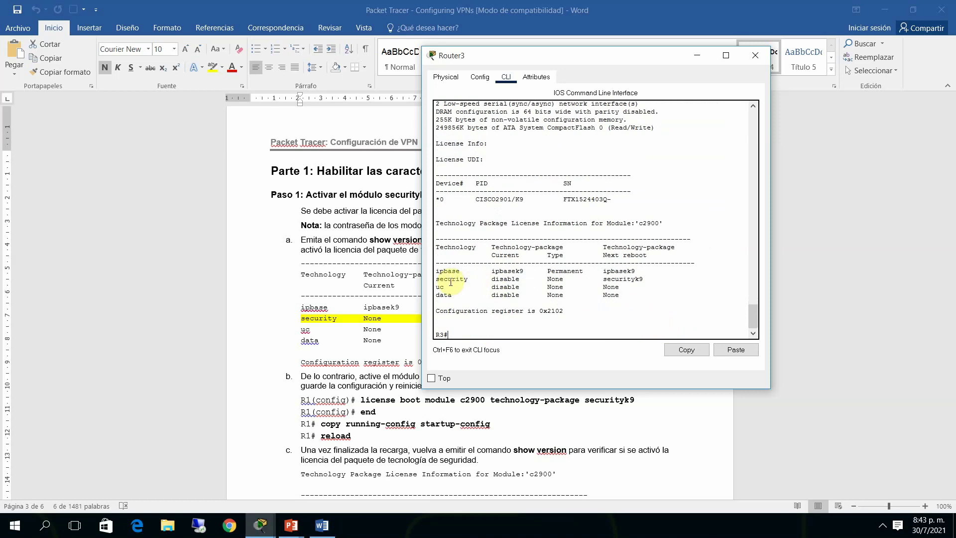
Highlight the security row's status and securityk9 under the Next reboot column
left_click_drag(451, 280, 644, 280)
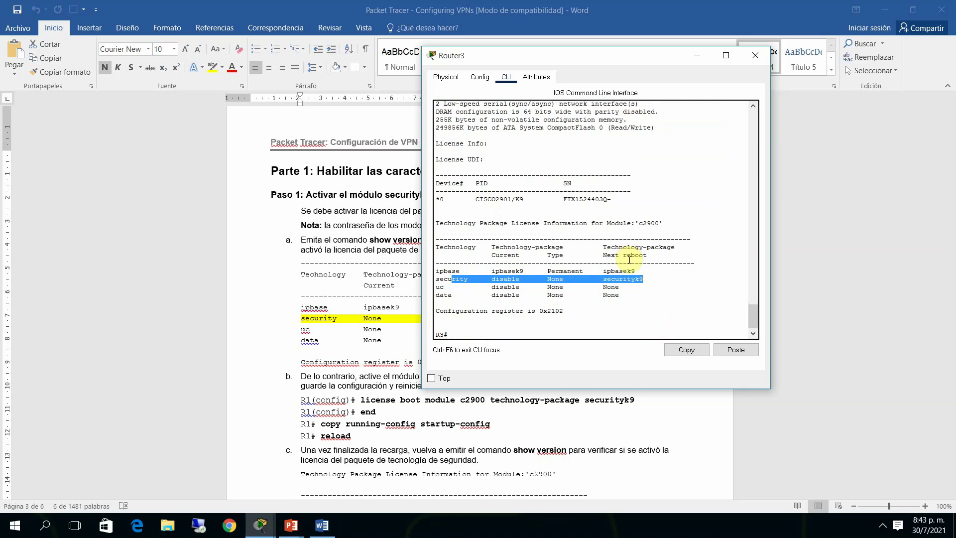
left_click_drag(497, 284, 565, 278)
left_click(498, 280)
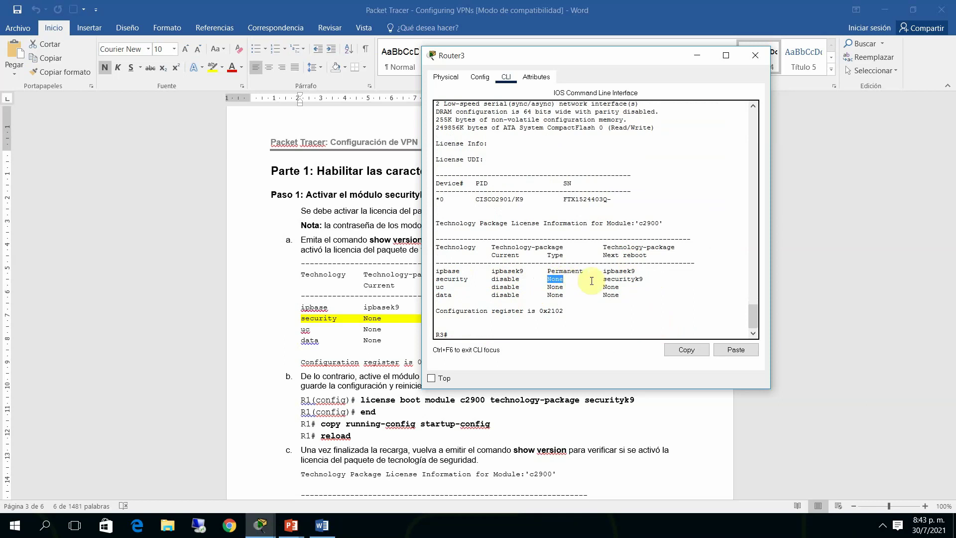
left_click_drag(603, 248, 647, 256)
left_click(659, 254)
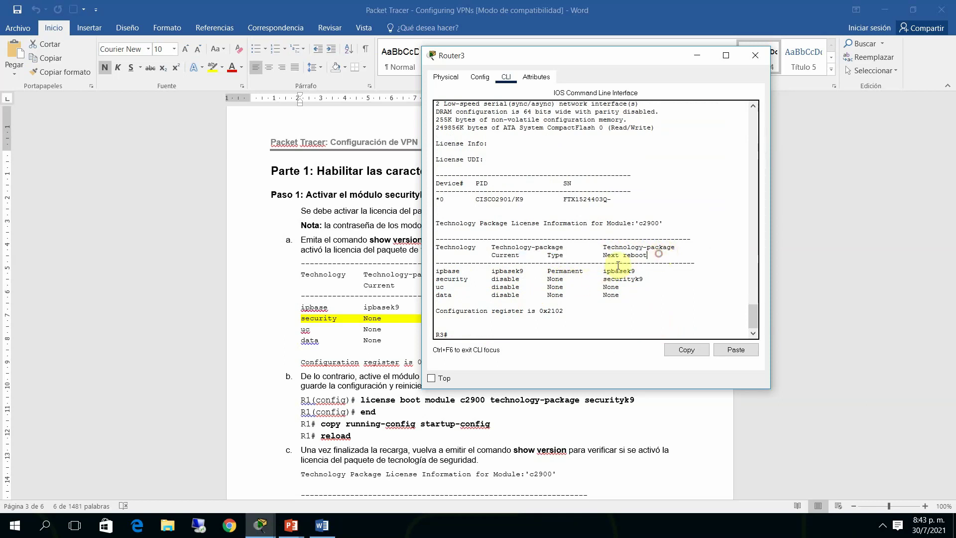
left_click_drag(603, 279, 649, 277)
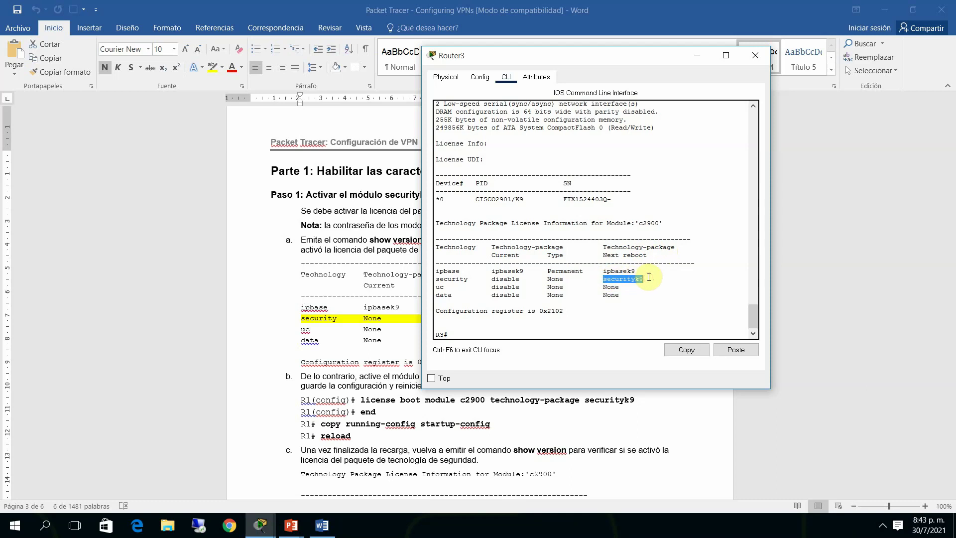
left_click(508, 336)
Copy running-config to startup-config with the default file name and start the reload command
type("co")
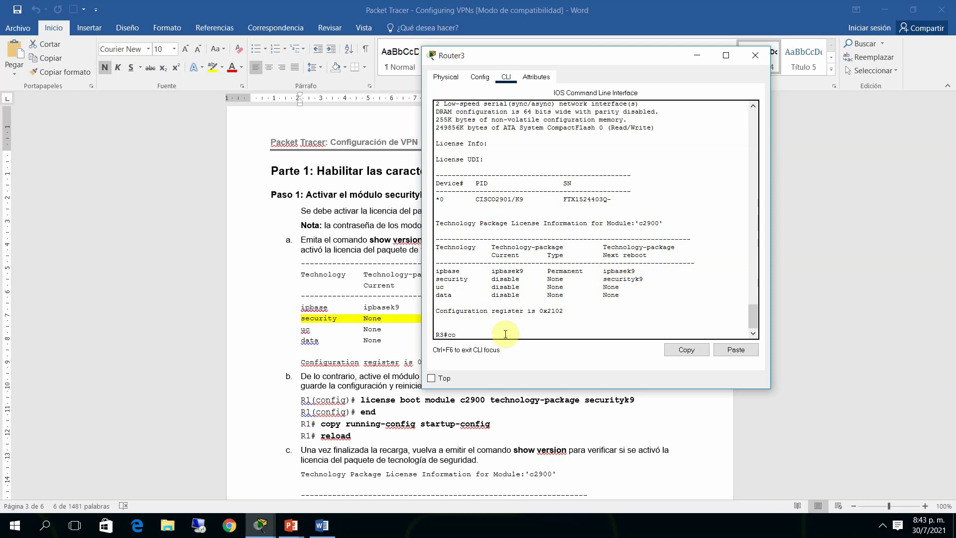
key("Tab")
type("py")
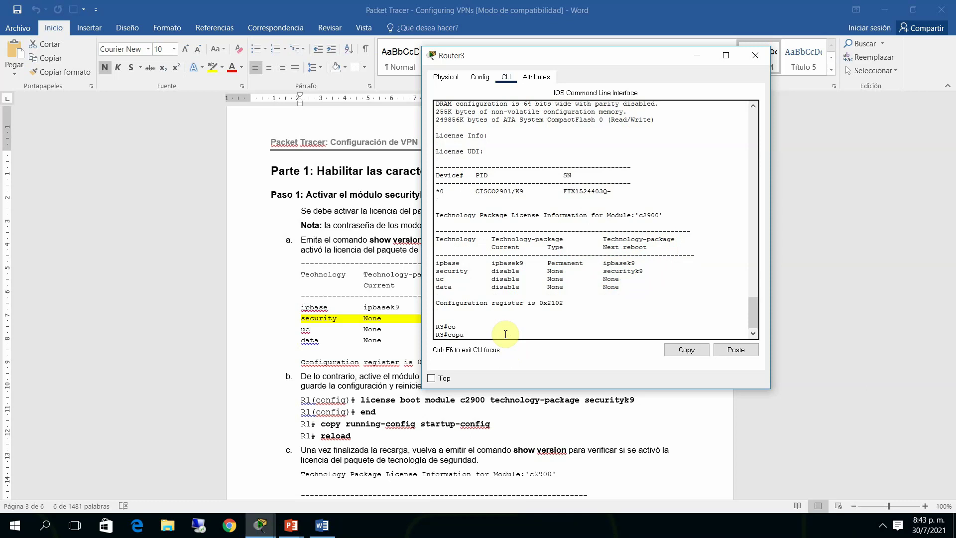
key("Tab")
type("run")
key("Tab")
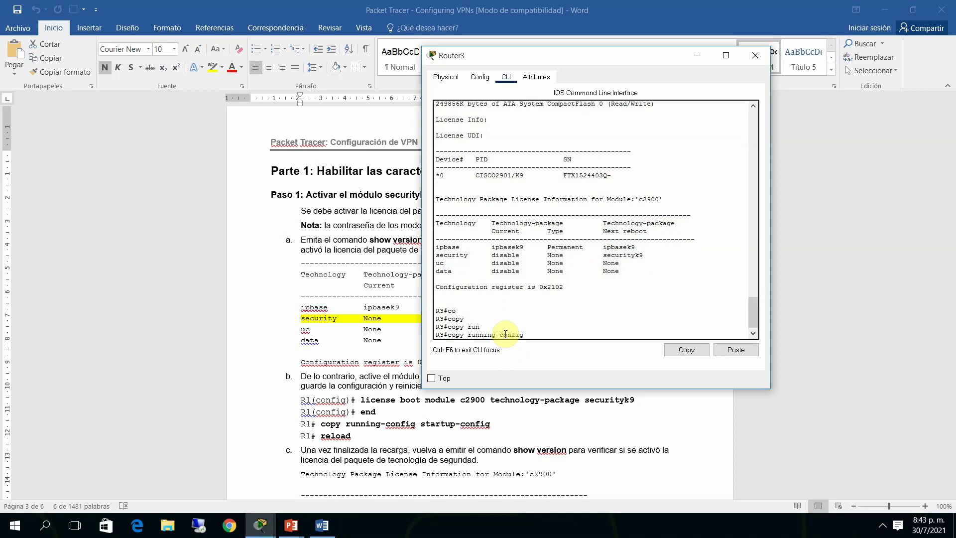
type("sta")
key("Tab")
key("Return")
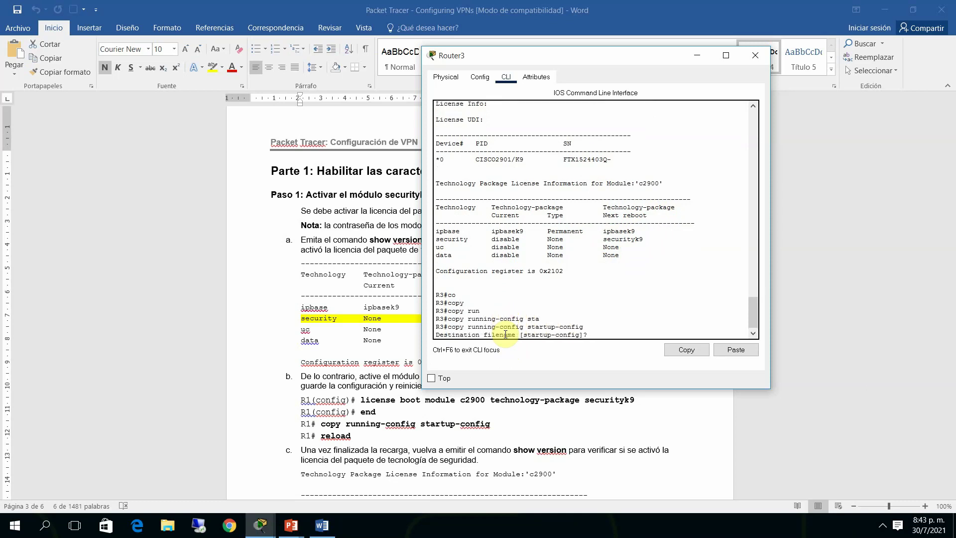
key("Return")
type("relo")
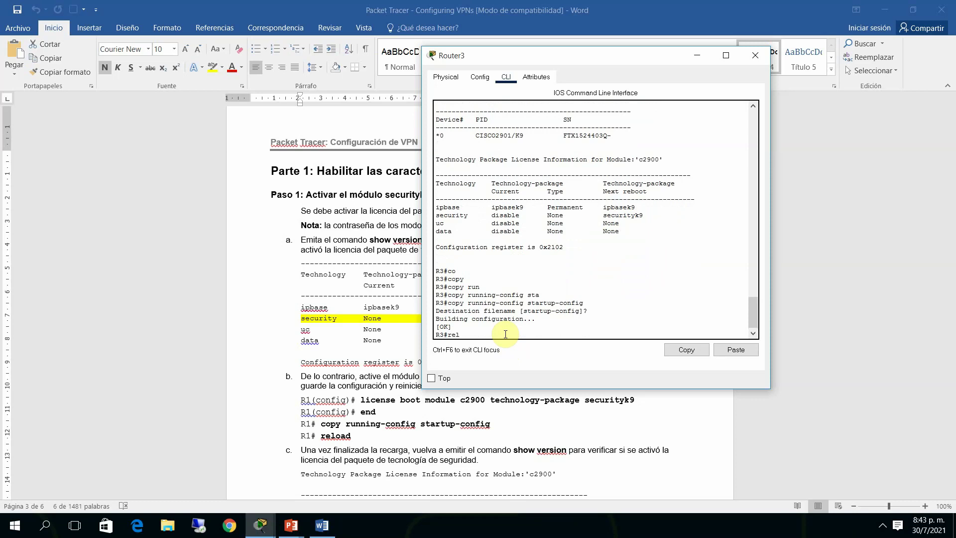
key("Tab")
Reload R3, then enter privileged mode and run show version
key("Return")
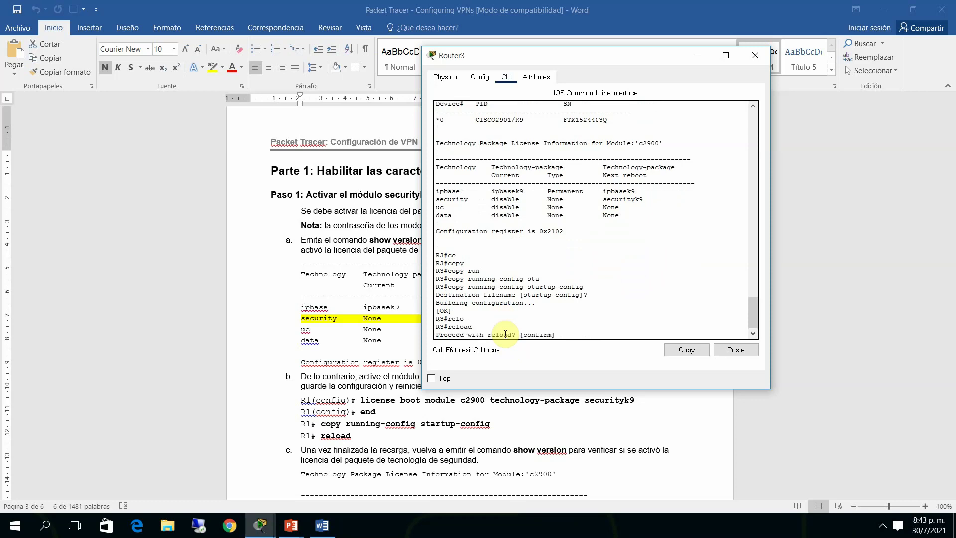
key("Return")
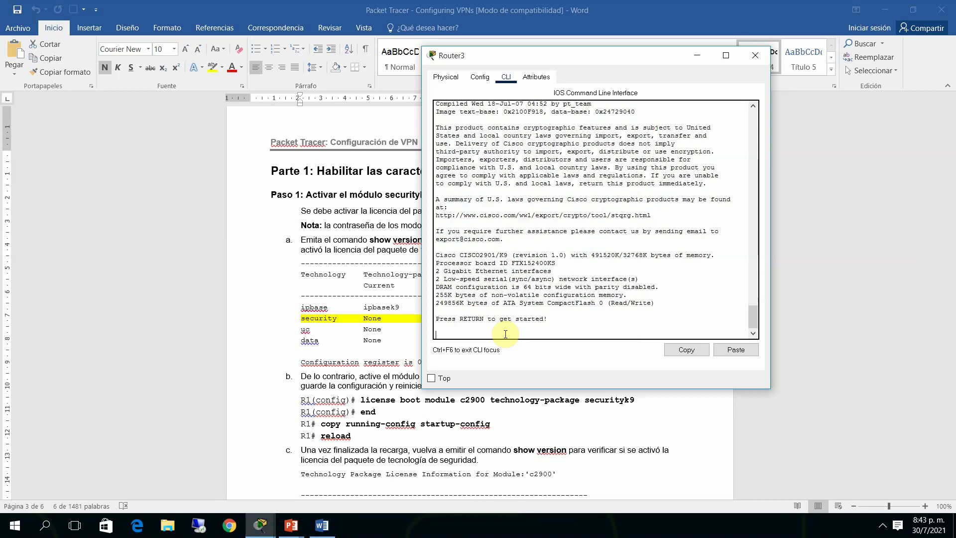
key("Return")
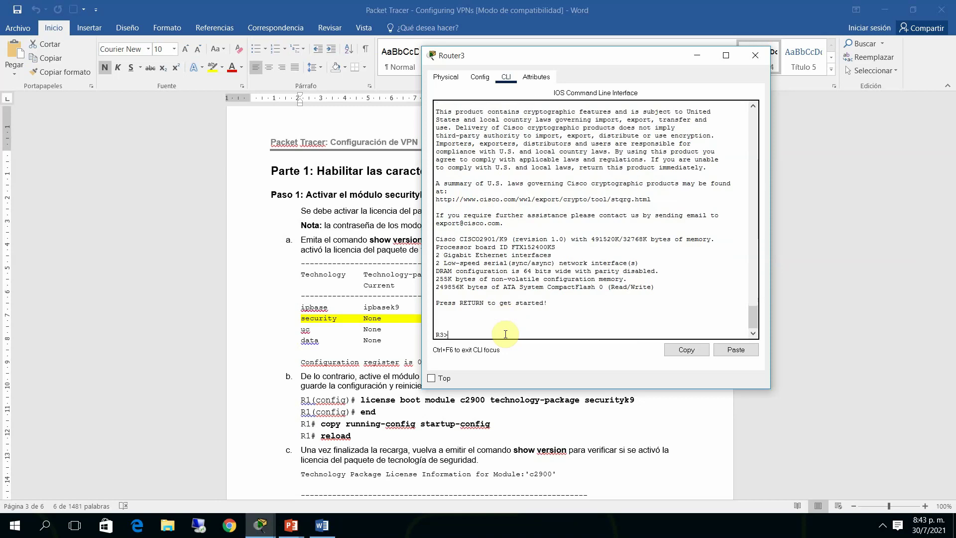
type("ena")
key("Return")
type("sh")
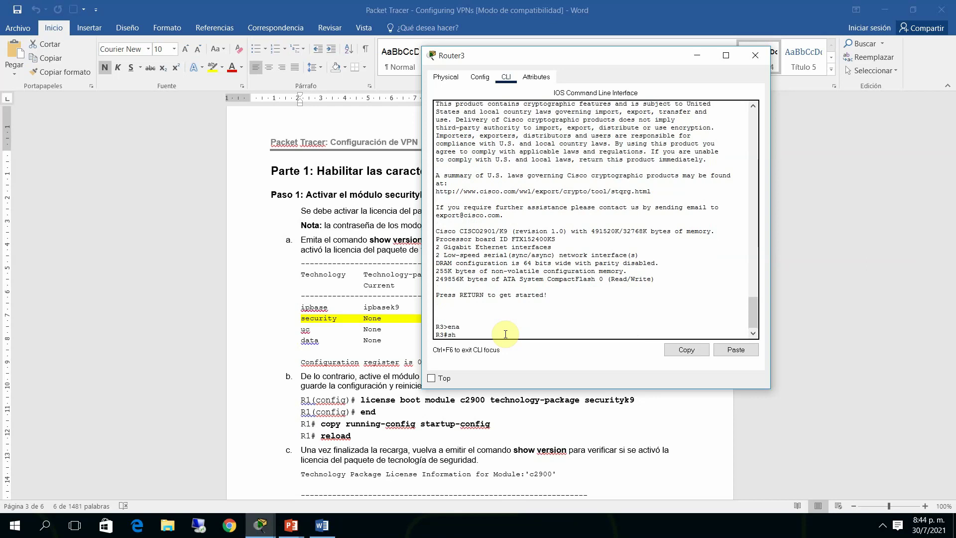
type(" ver")
key("Return")
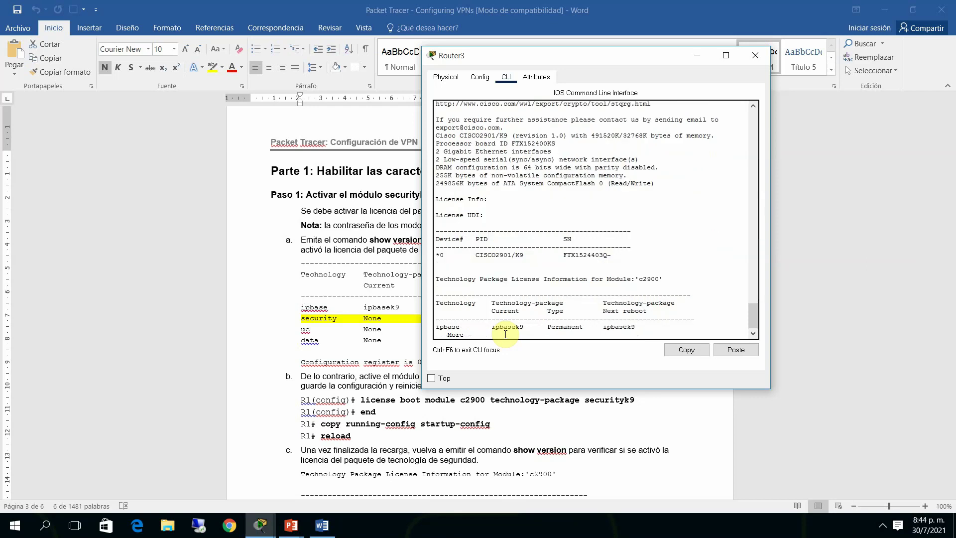
key("Return")
key("Return")
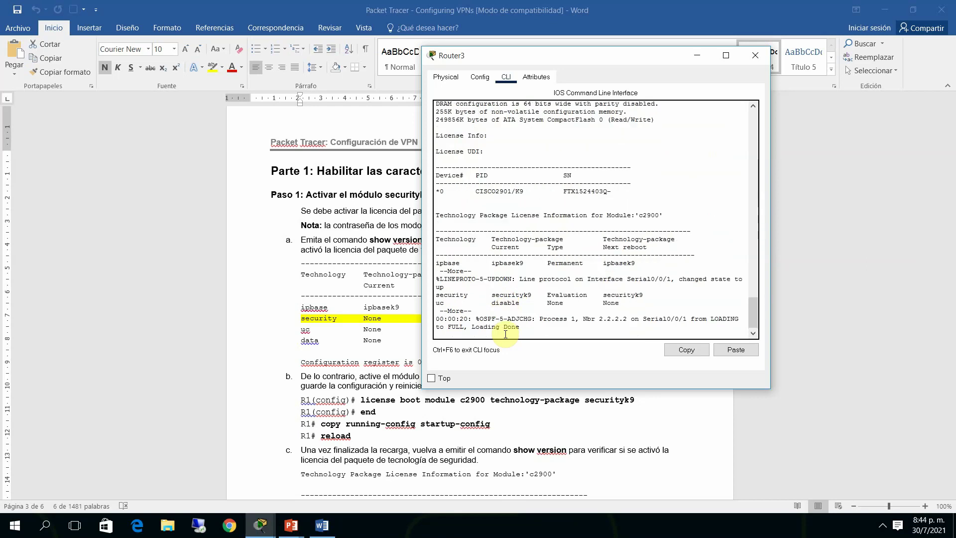
key("space")
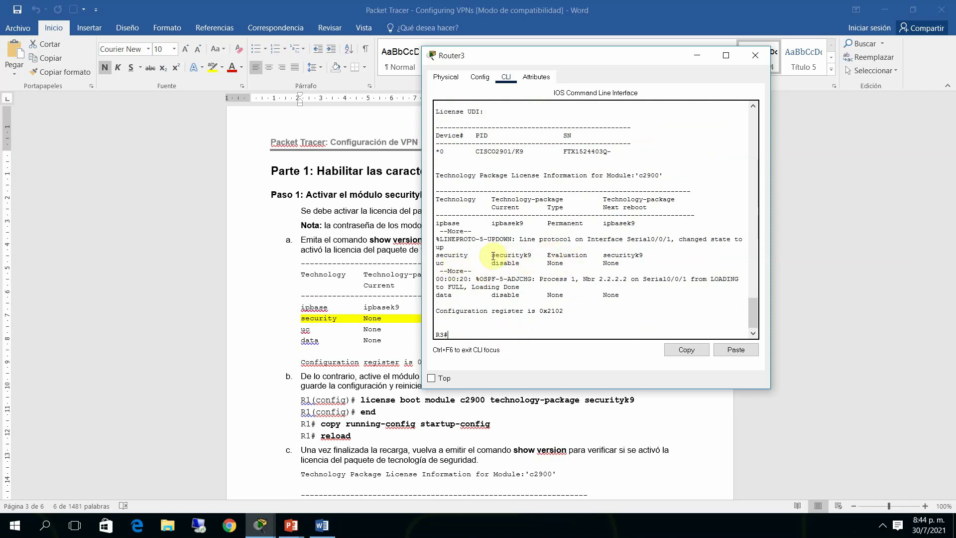
Highlight the security package showing securityk9 with an Evaluation licence
left_click_drag(492, 255, 583, 251)
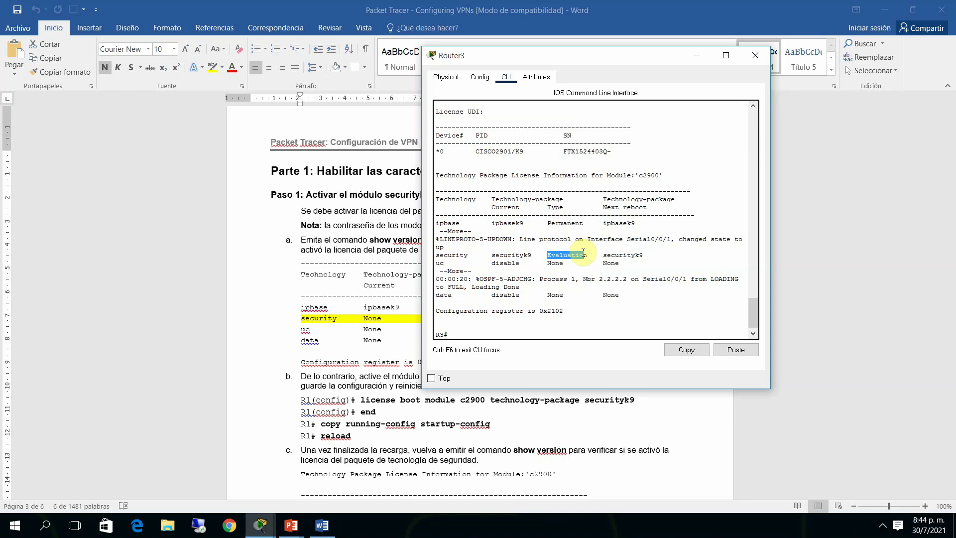
left_click_drag(583, 251, 649, 255)
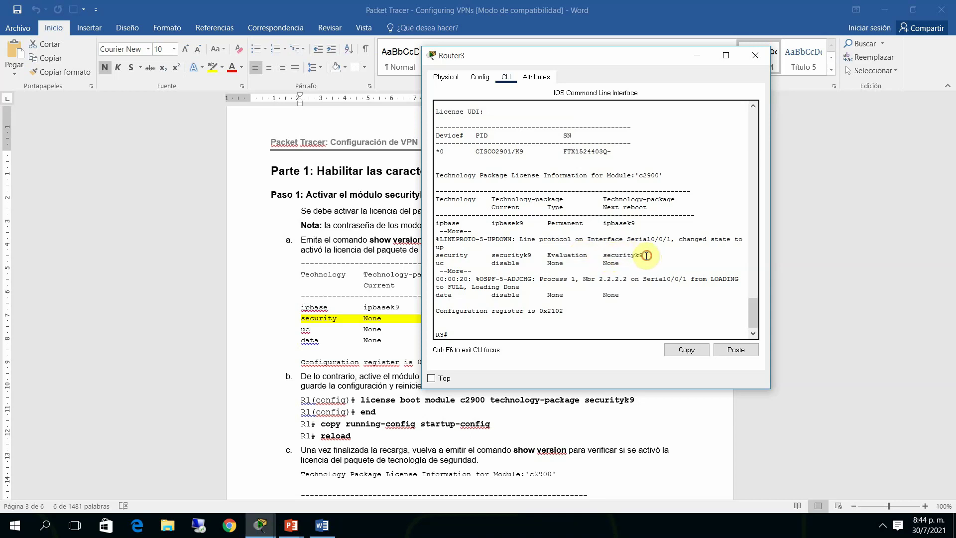
left_click(529, 326)
Switch to R1's console and put Router3's console out of the way
left_click(255, 527)
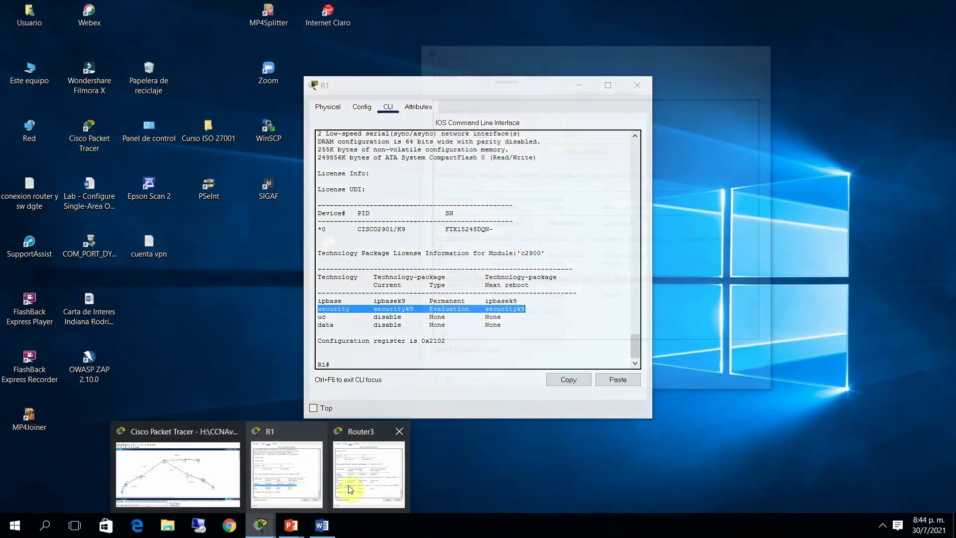
left_click(359, 485)
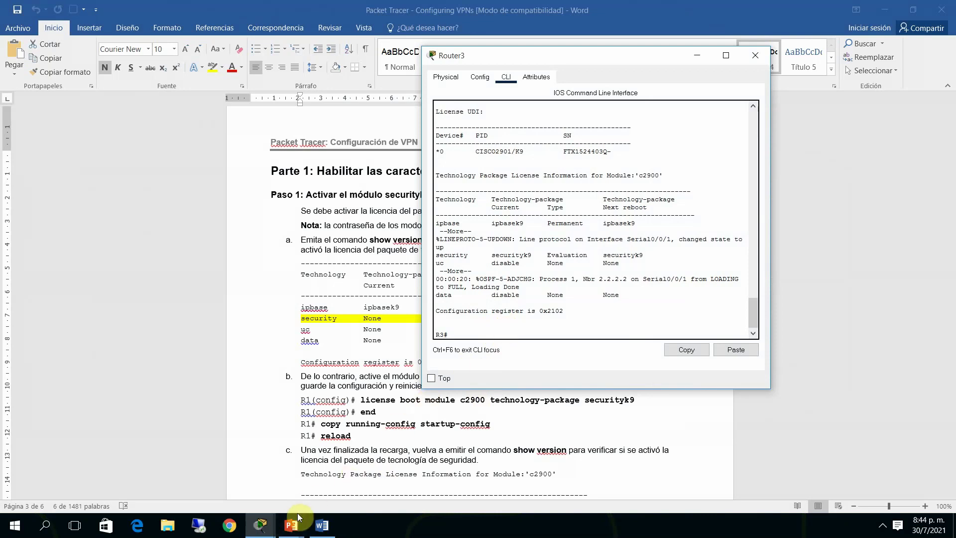
left_click(260, 524)
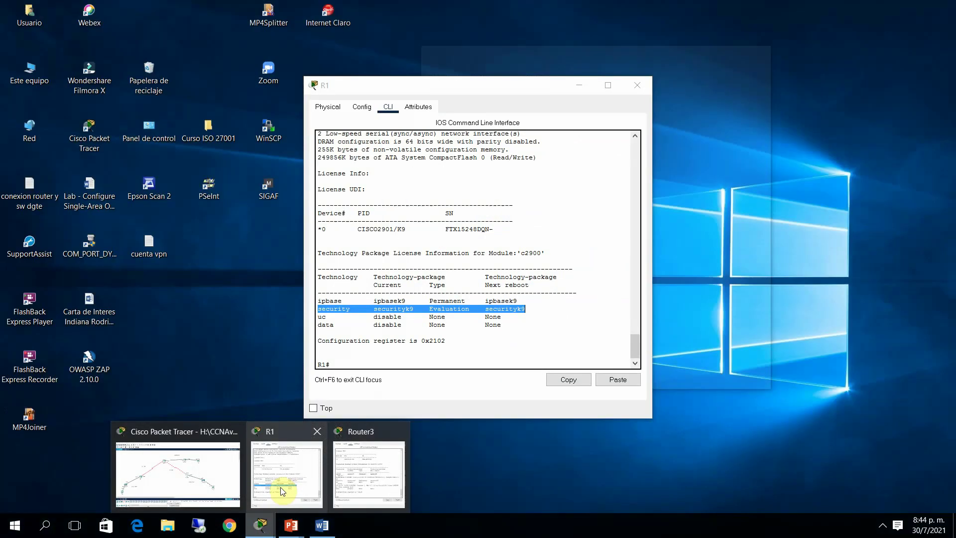
left_click(287, 491)
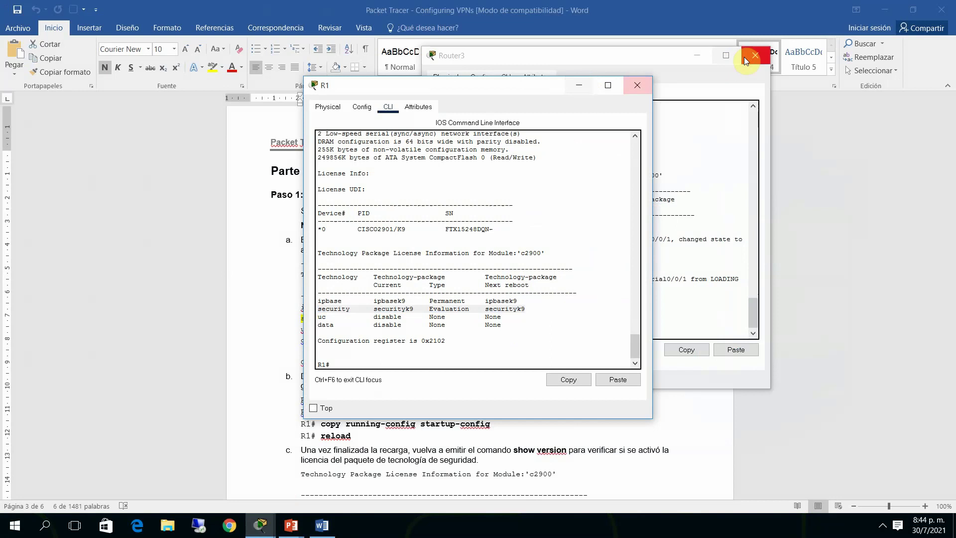
left_click(706, 57)
left_click(706, 57)
left_click_drag(528, 89, 634, 42)
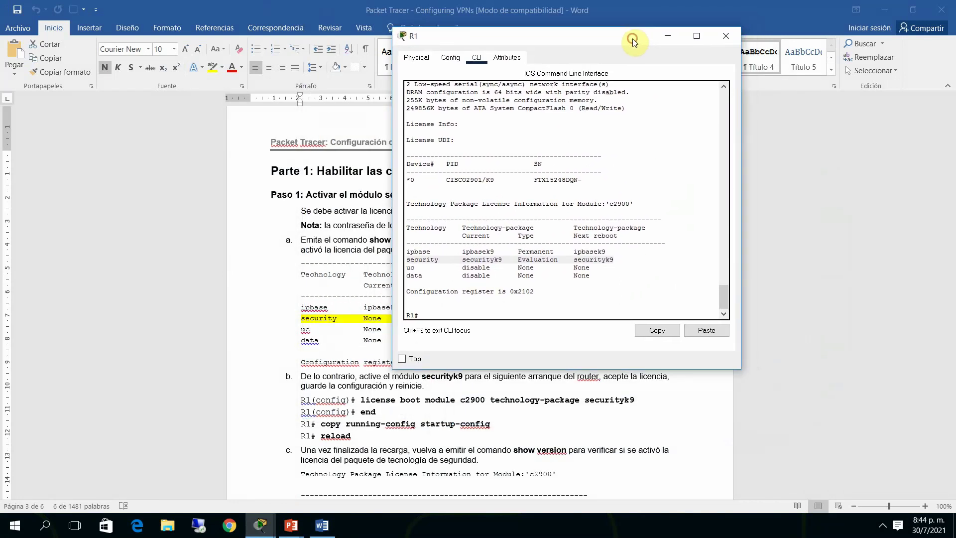
Enter global configuration mode on R1 with conf t, then return to the Word guide
left_click(495, 305)
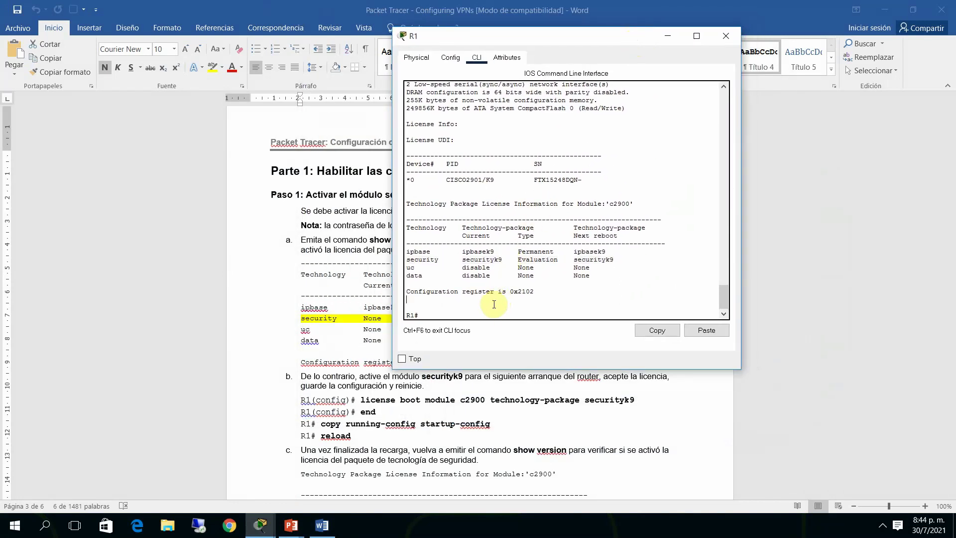
left_click(498, 311)
type("conf t")
key("Return")
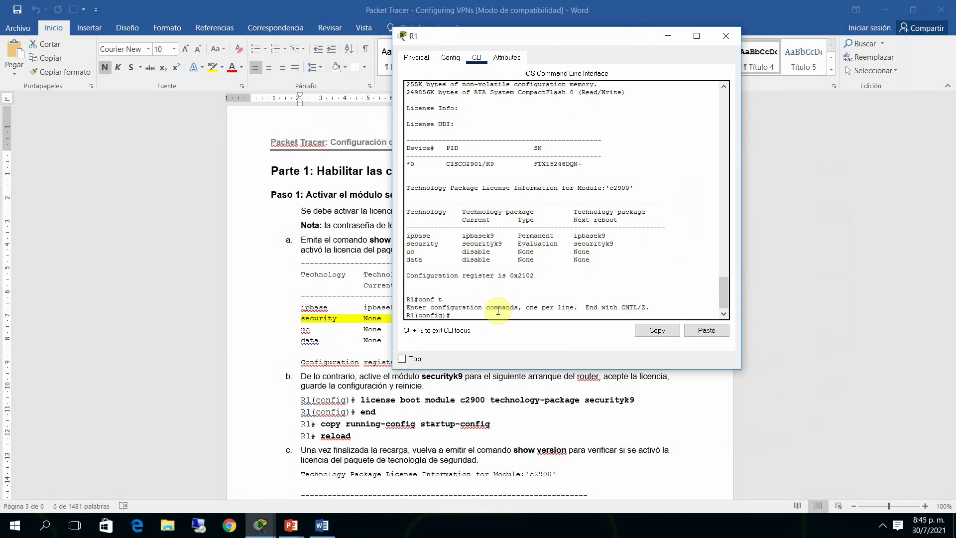
left_click(332, 427)
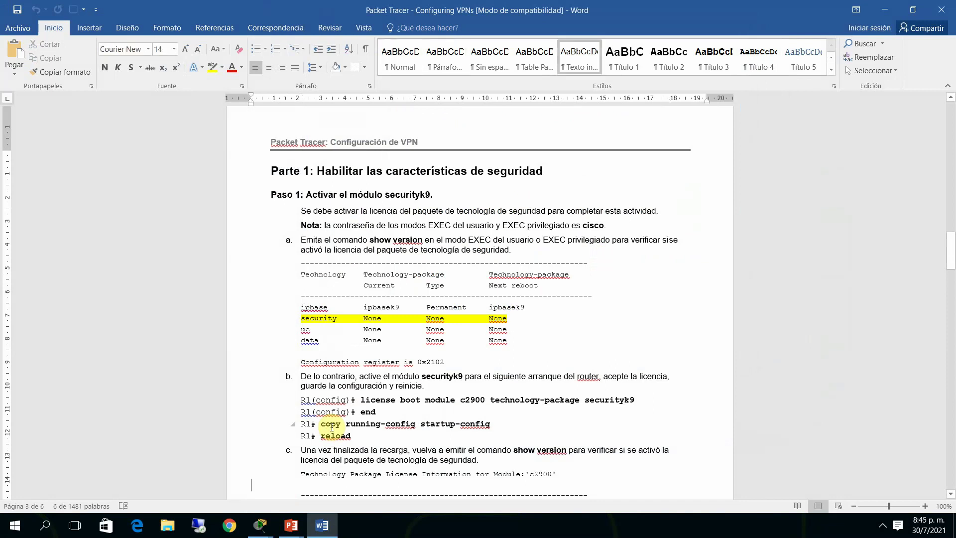
Scroll down the guide, copy the access-list 110 permit line, and switch to R1's console
scroll(332, 427, "down", 1)
scroll(332, 428, "down", 9)
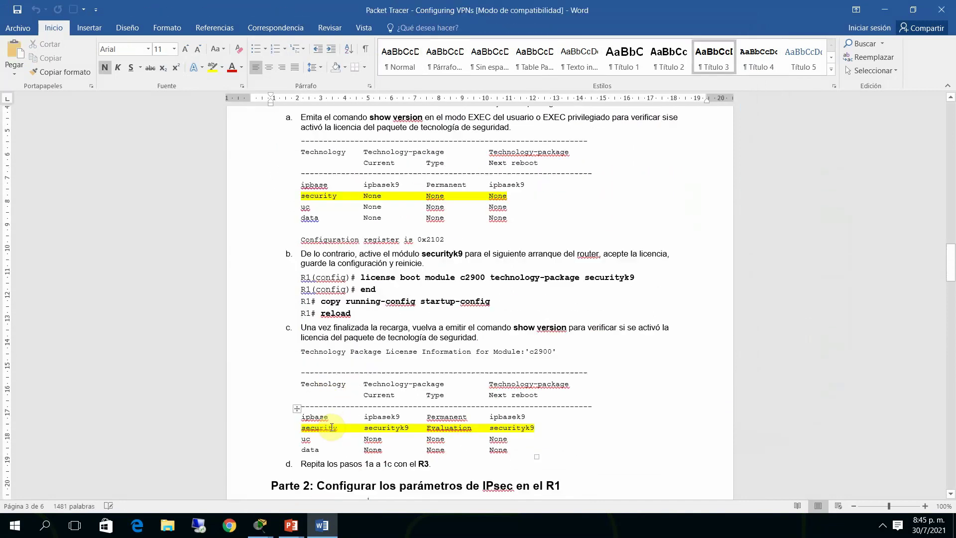
scroll(333, 431, "down", 5)
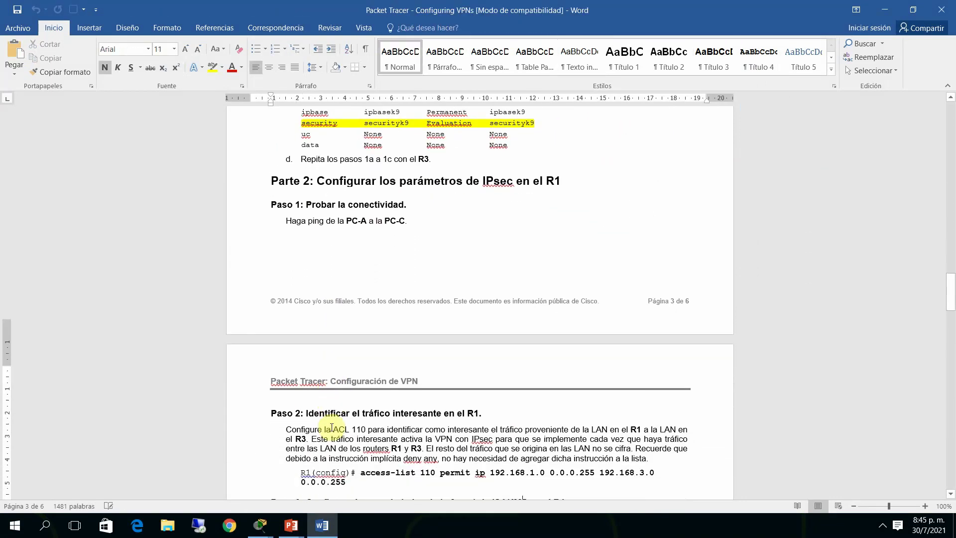
scroll(331, 427, "down", 3)
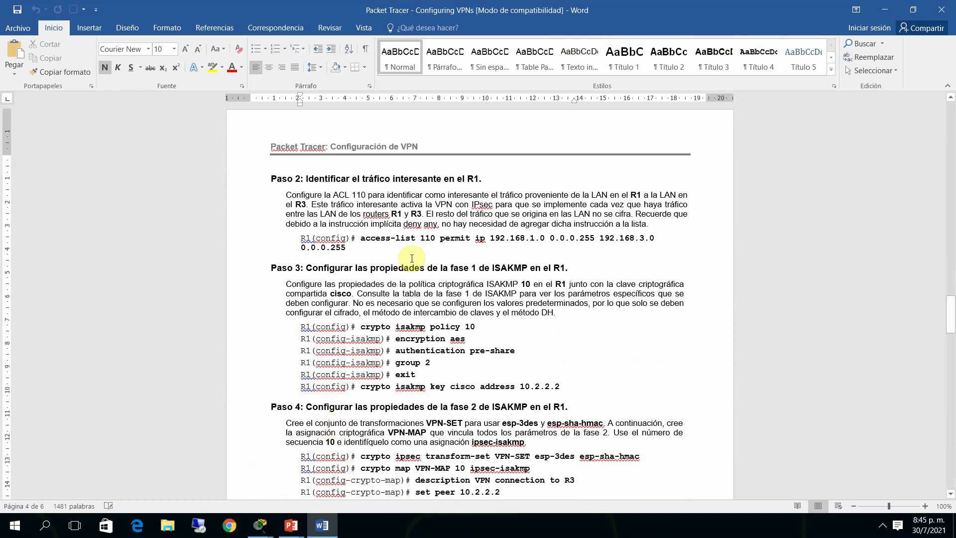
left_click(359, 239)
left_click_drag(362, 238, 653, 239)
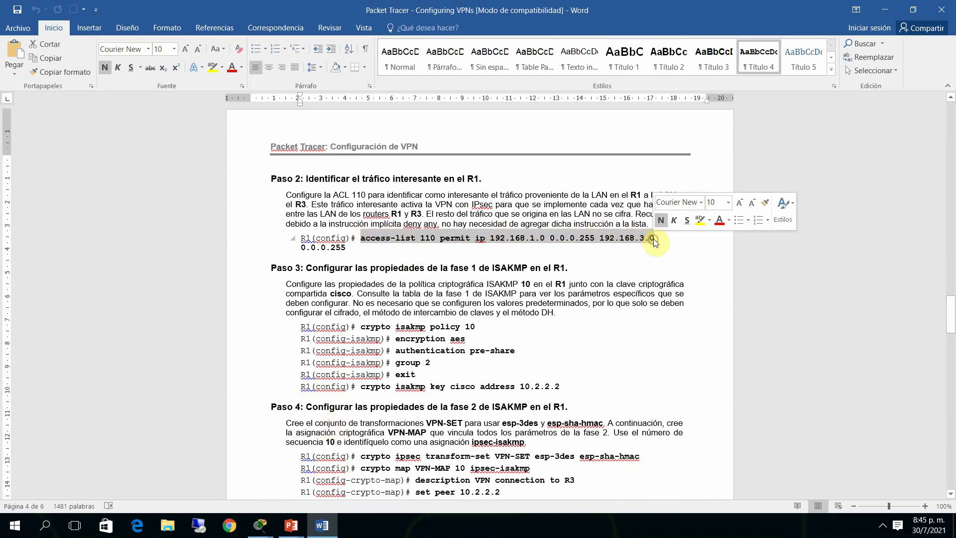
key("ctrl+c")
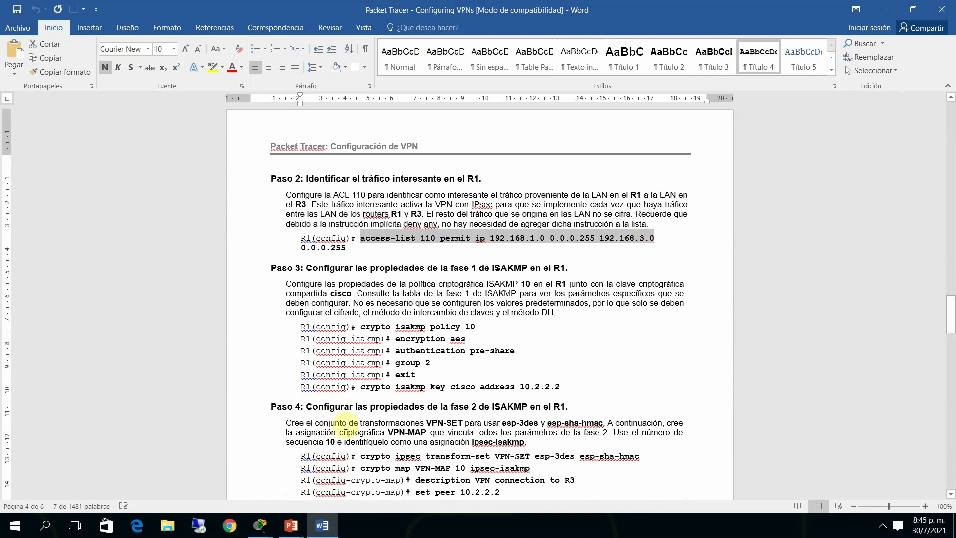
left_click(268, 526)
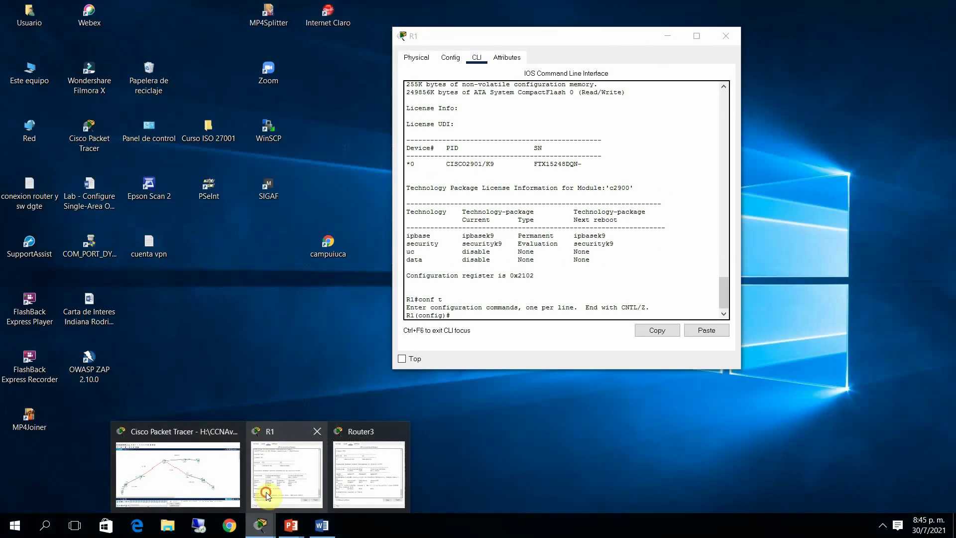
left_click(266, 493)
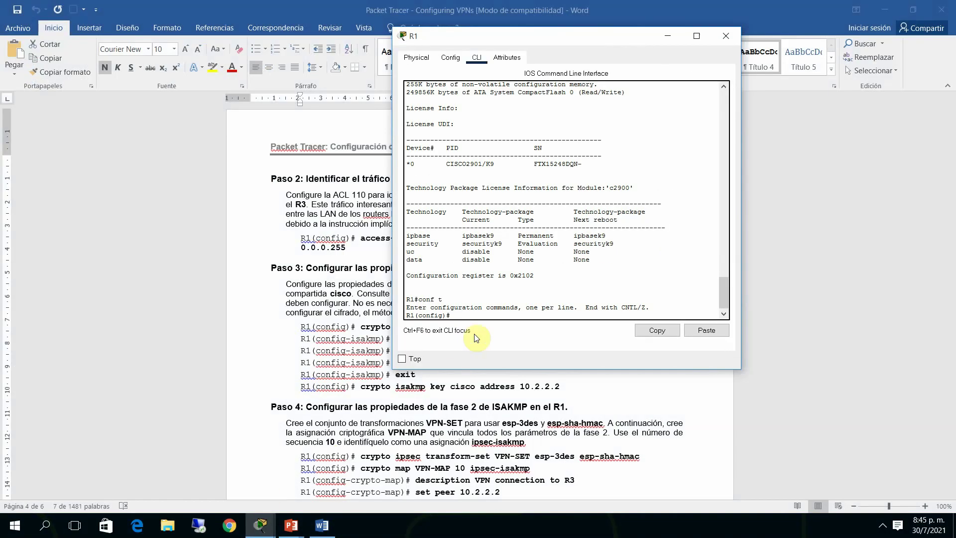
Paste the access-list 110 line into R1, finish it with wildcard 0.0.0.255, and enter it
right_click(488, 312)
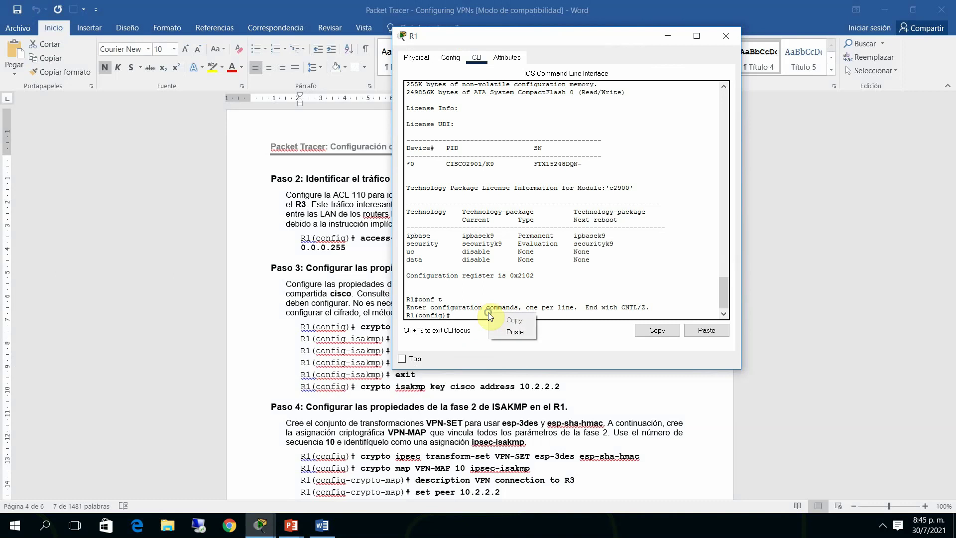
left_click(507, 334)
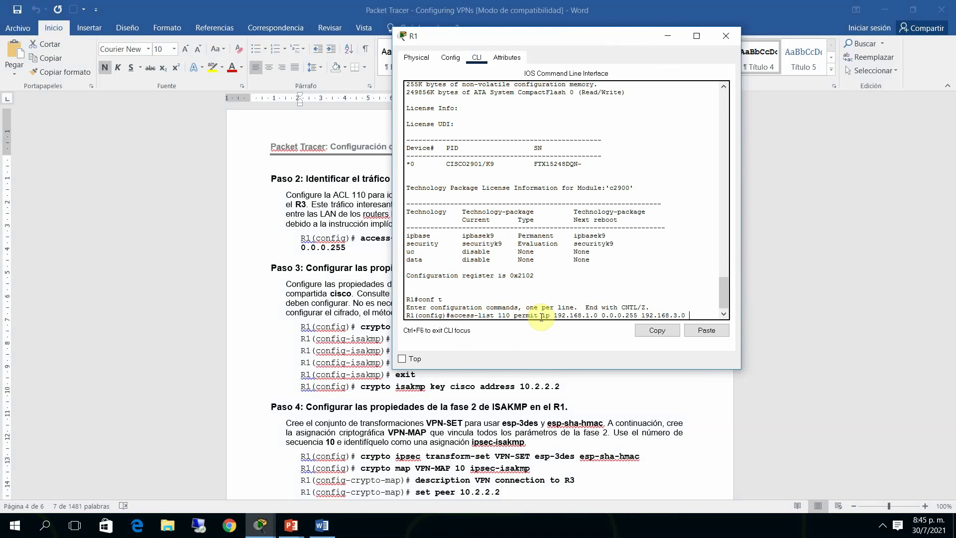
type("0.0.0.255")
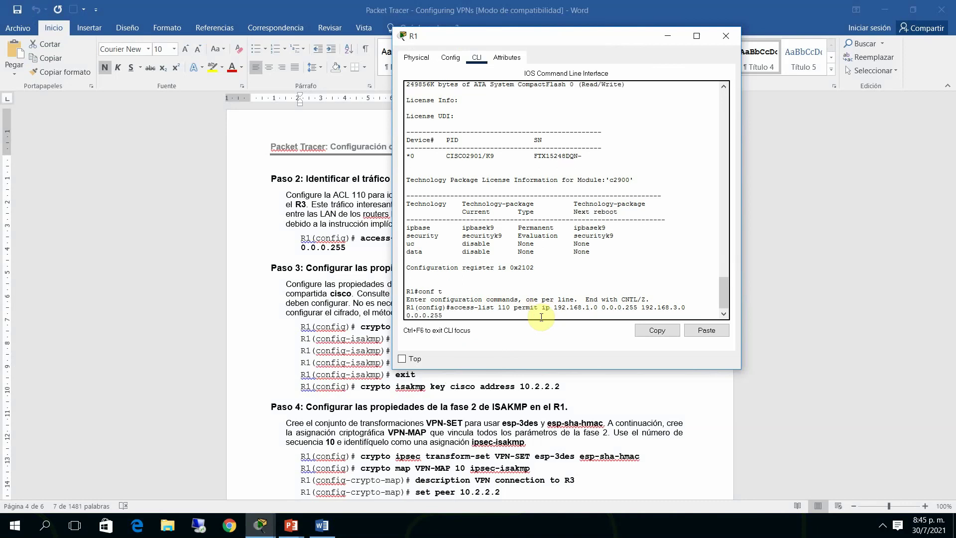
key("Return")
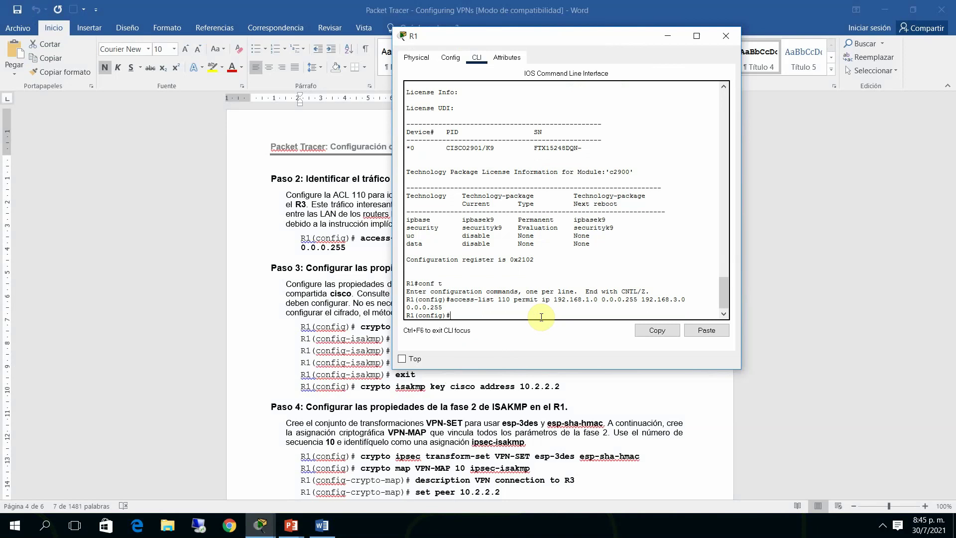
left_click_drag(589, 37, 718, 26)
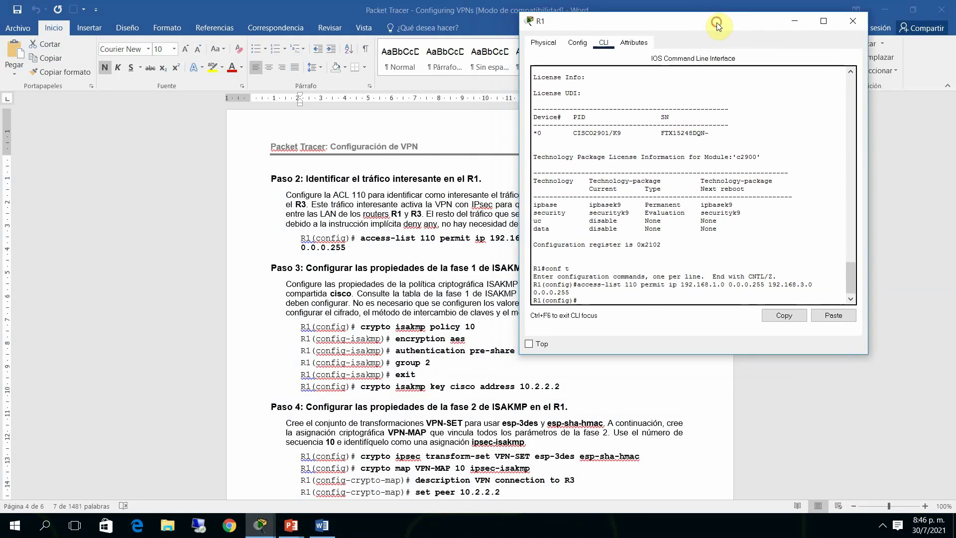
left_click(636, 294)
Create ISAKMP policy 10 on R1 with AES encryption, pre-share authentication and group 2
key("Return")
type("cr")
key("Tab")
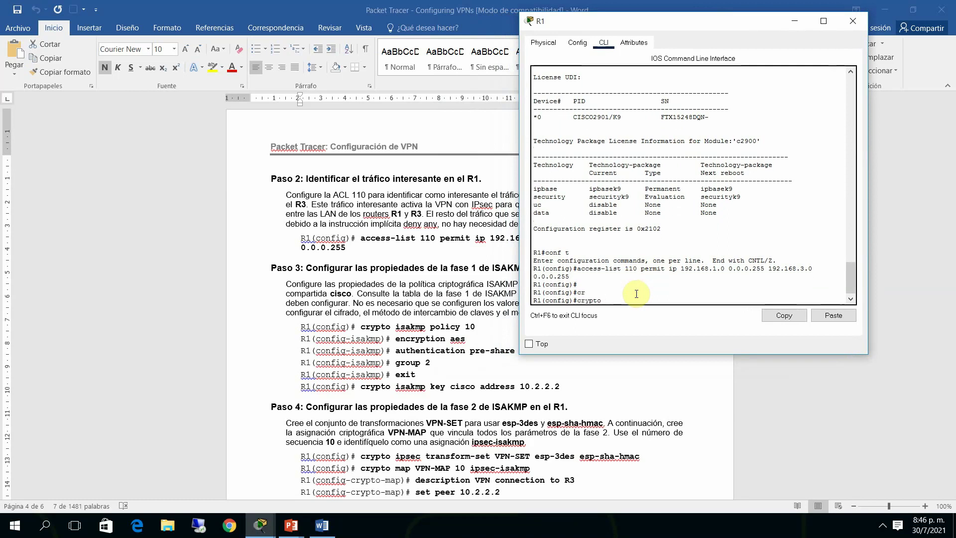
type("is")
key("Tab")
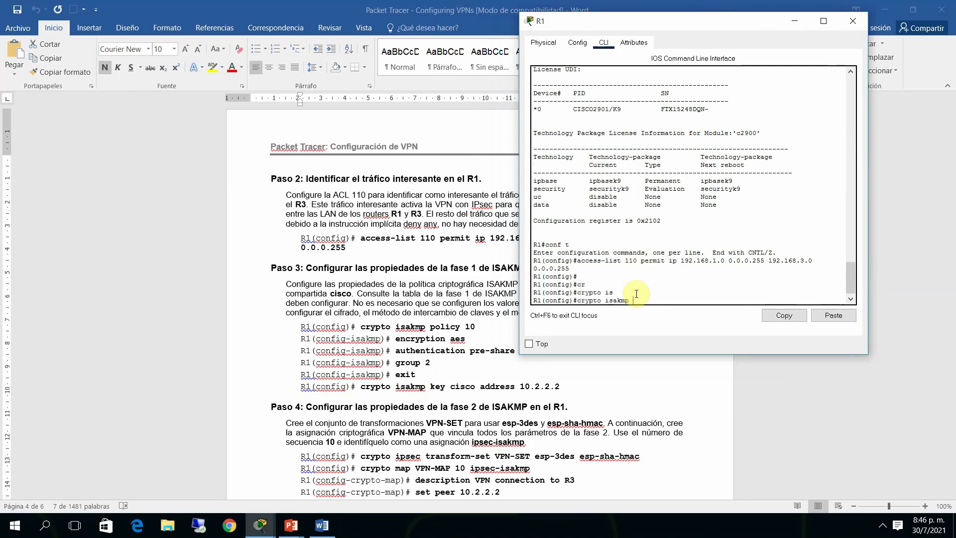
type("pol")
key("Tab")
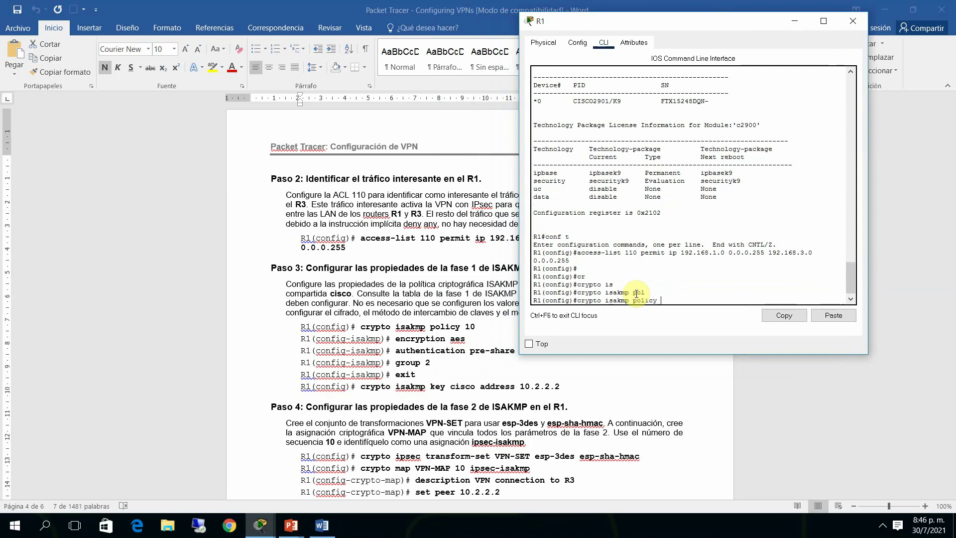
type("10")
key("Return")
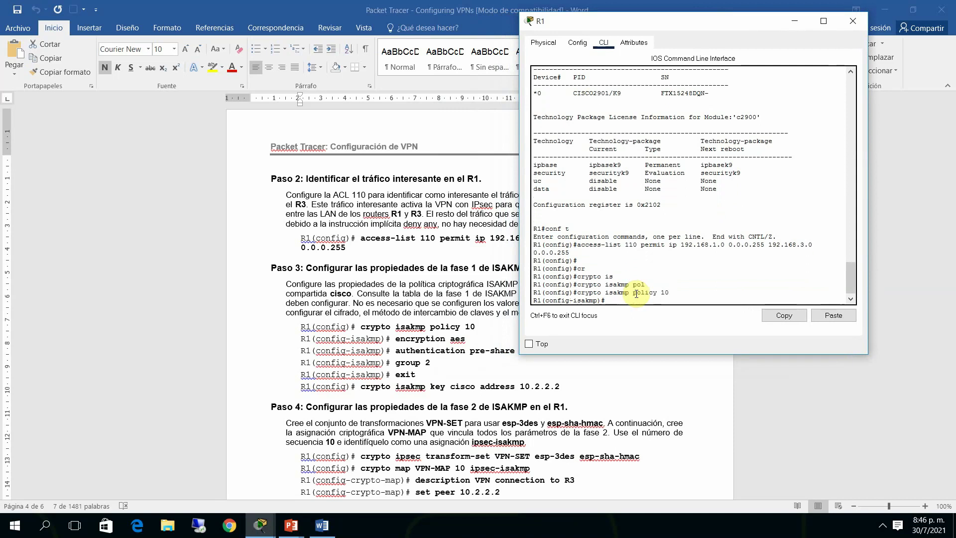
type("en")
key("Tab")
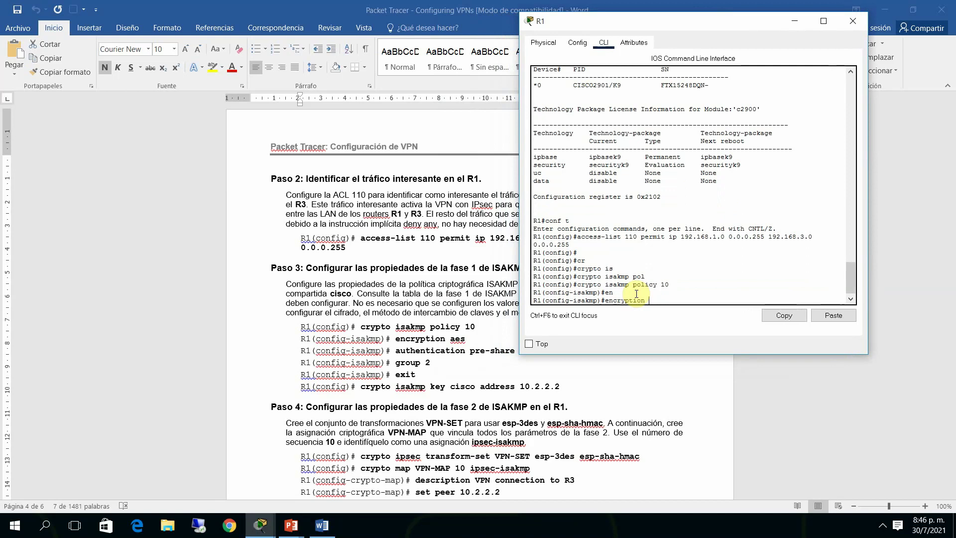
type("ae")
key("Tab")
key("Return")
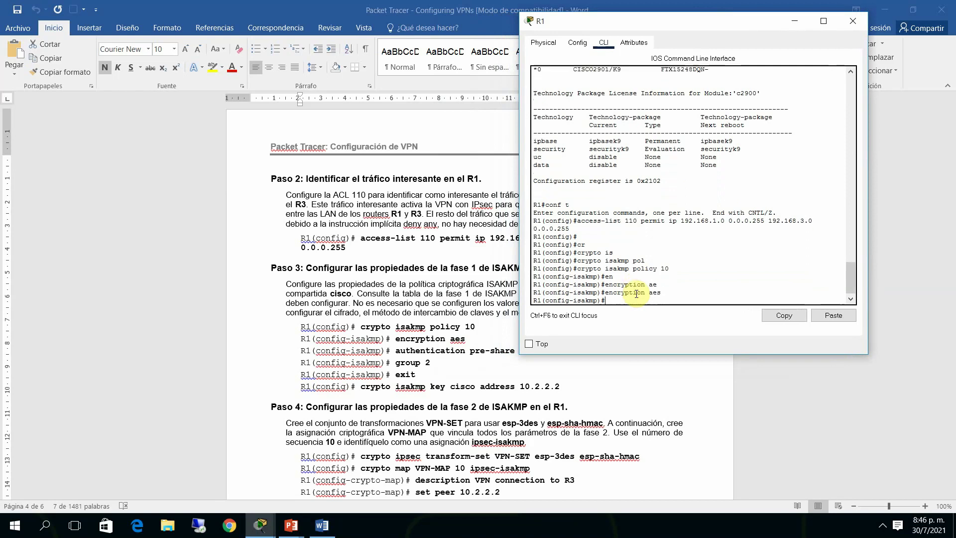
type("au")
key("Tab")
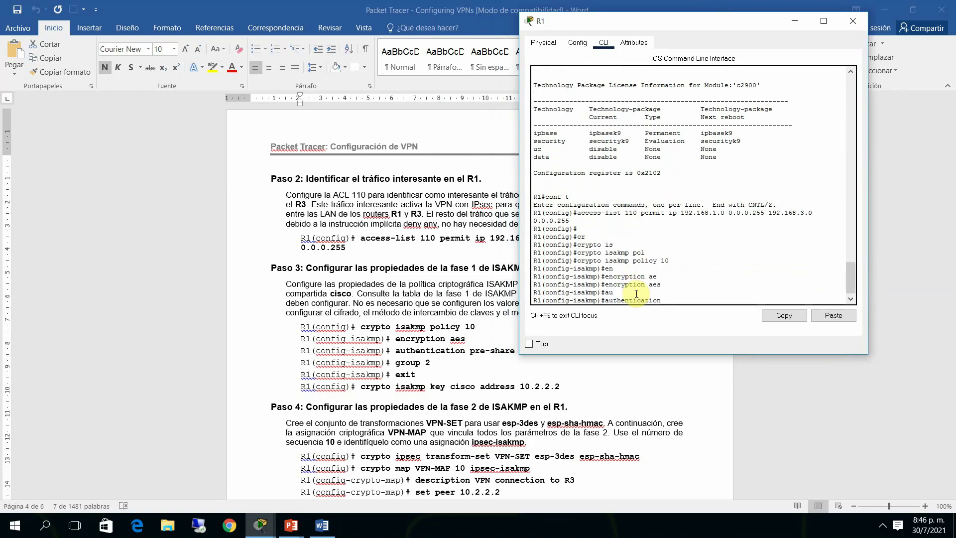
type("pre")
key("Tab")
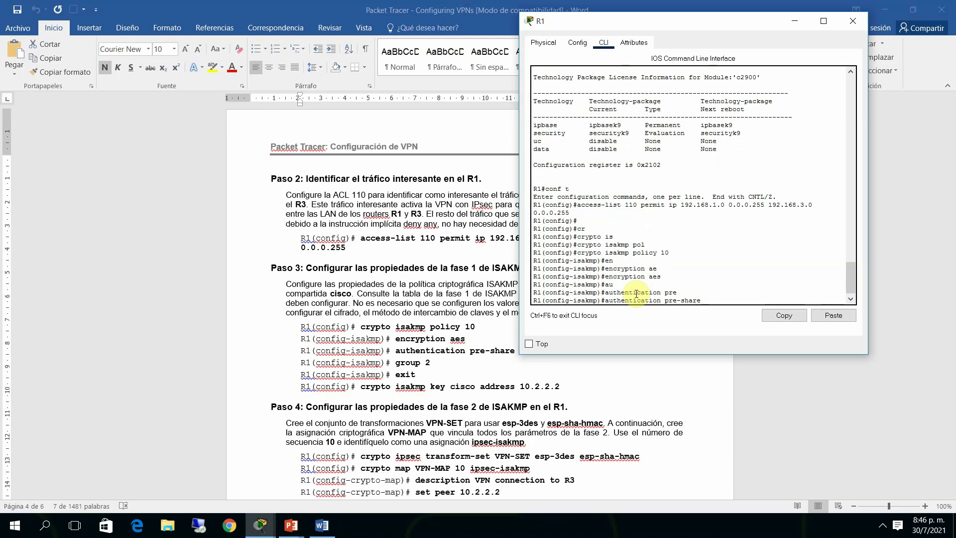
key("Return")
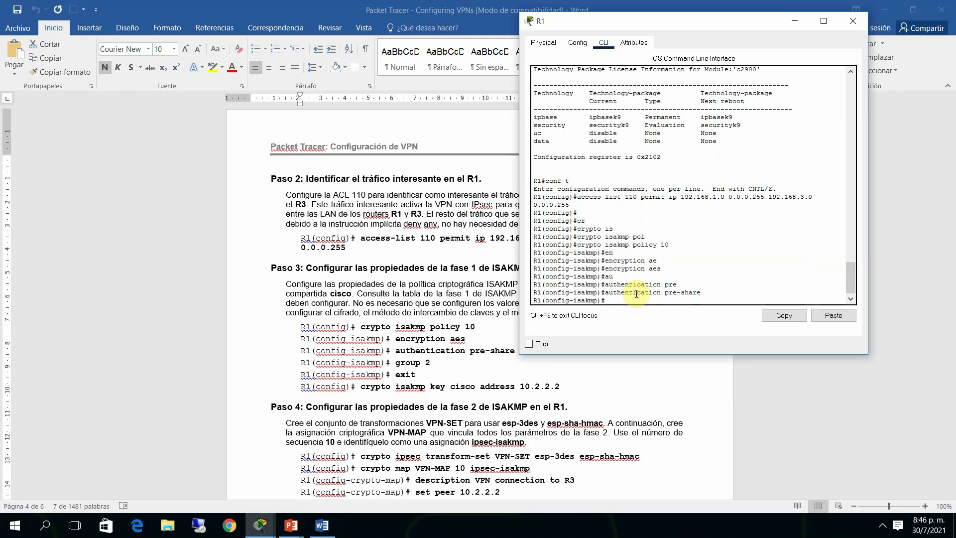
type("gr")
key("Tab")
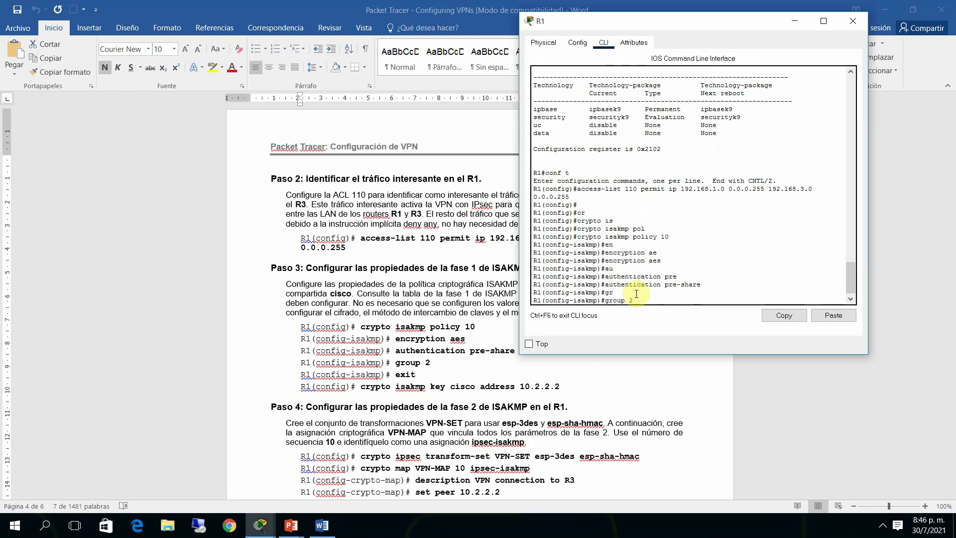
key("Return")
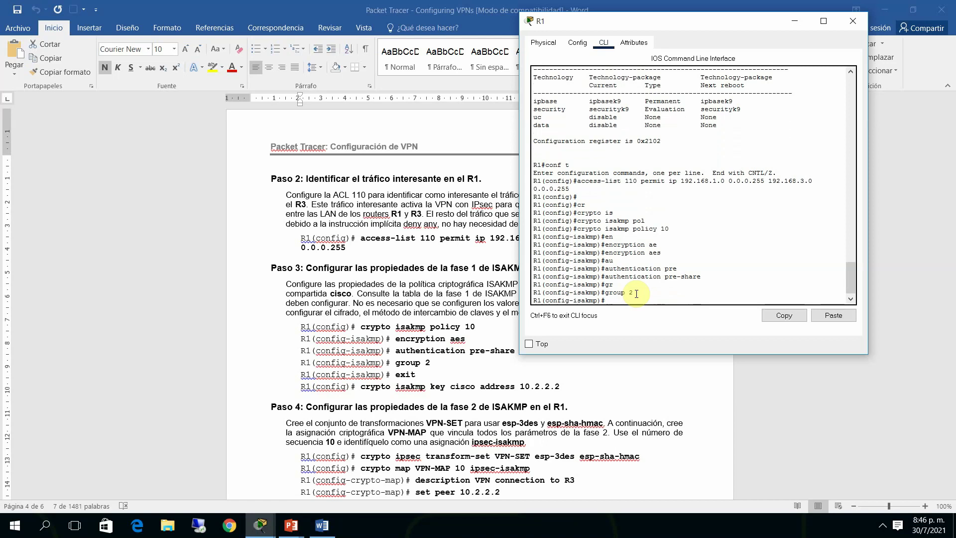
type("exit")
key("Return")
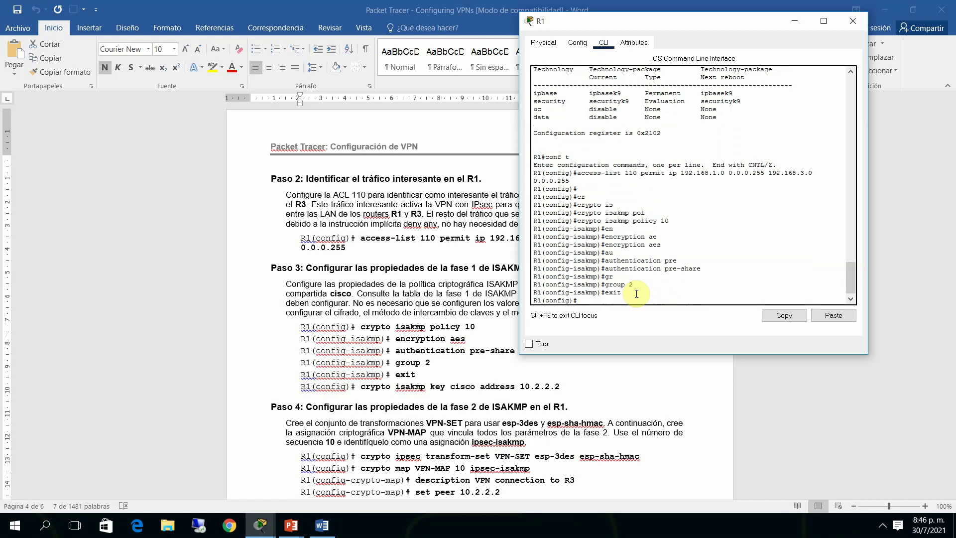
Add the ISAKMP pre-shared key for peer address 10.2.2.2
type("cr")
key("Tab")
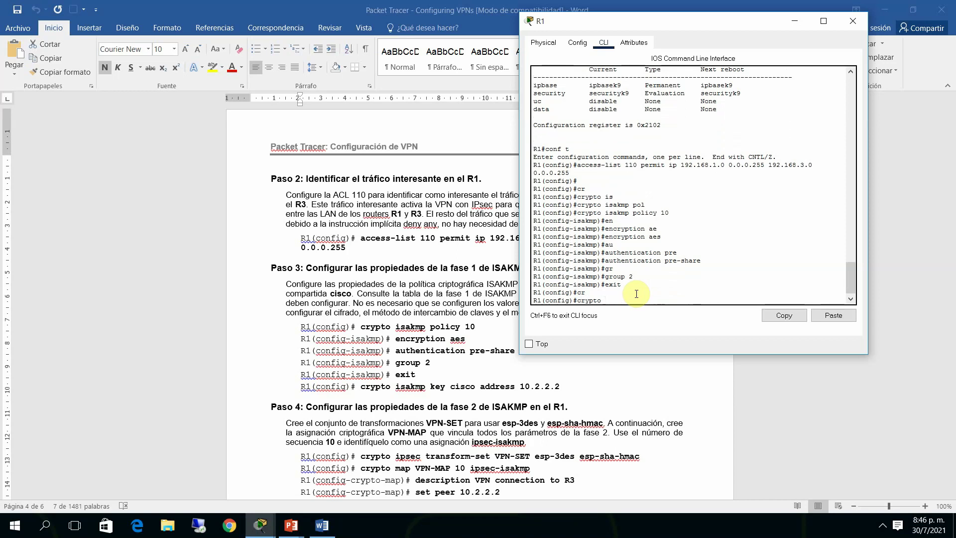
type("is")
key("Tab")
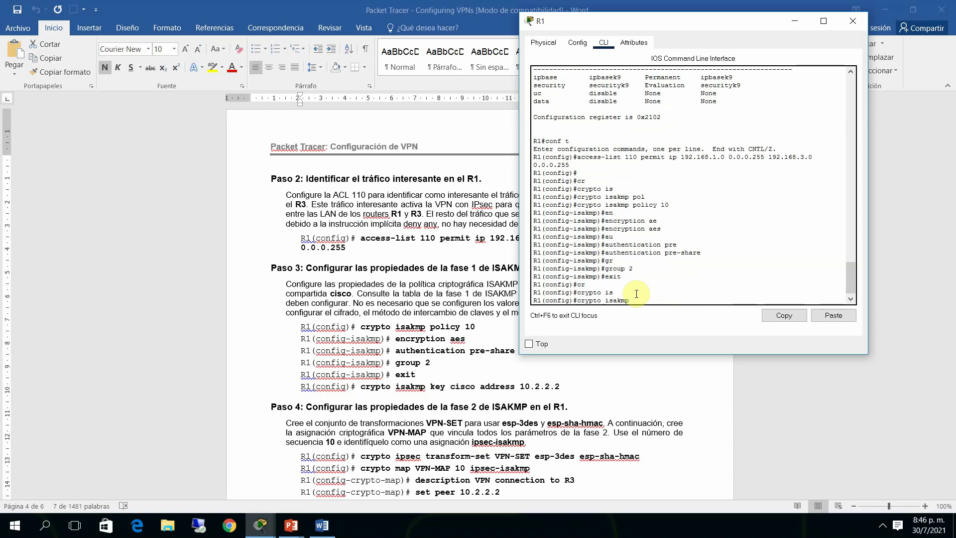
type("key")
type("c")
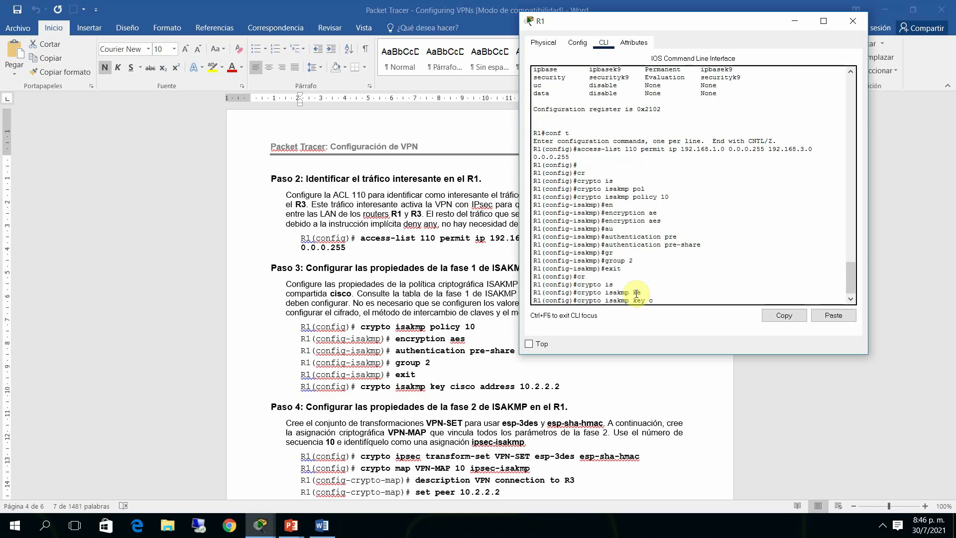
type("isco")
type(" add")
key("Tab")
type("10")
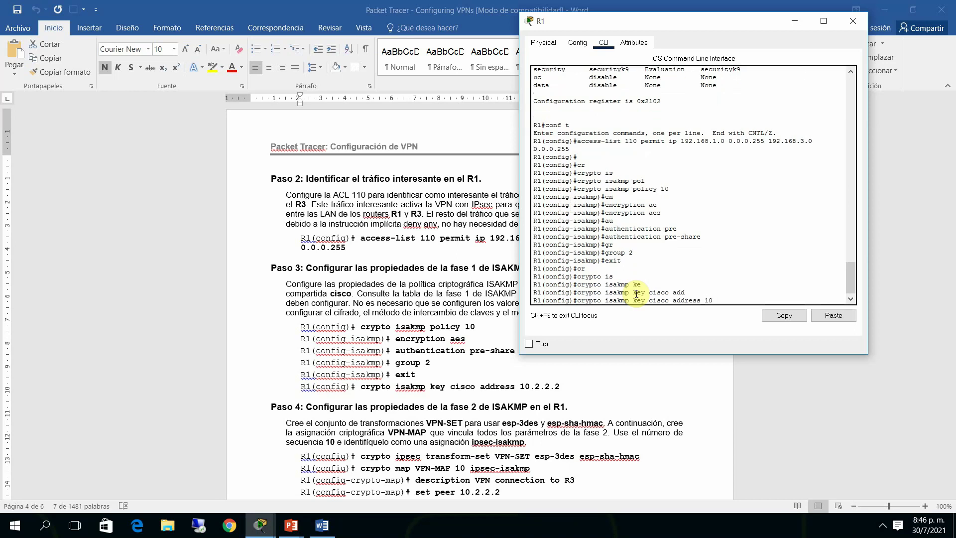
type(".2.2.2")
key("Return")
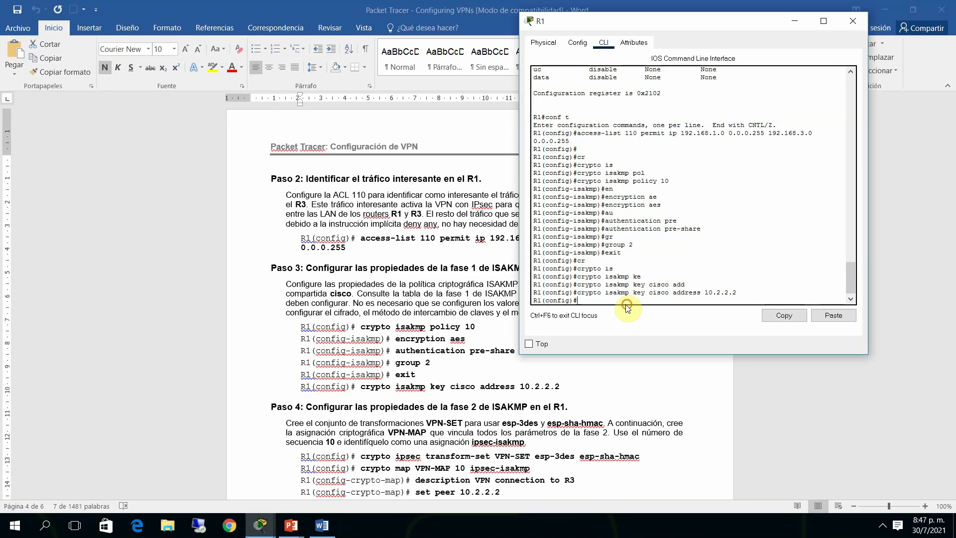
Define crypto ipsec transform-set VPN-SET with esp-3des and esp-sha-hmac on R1
type("cr")
key("Tab")
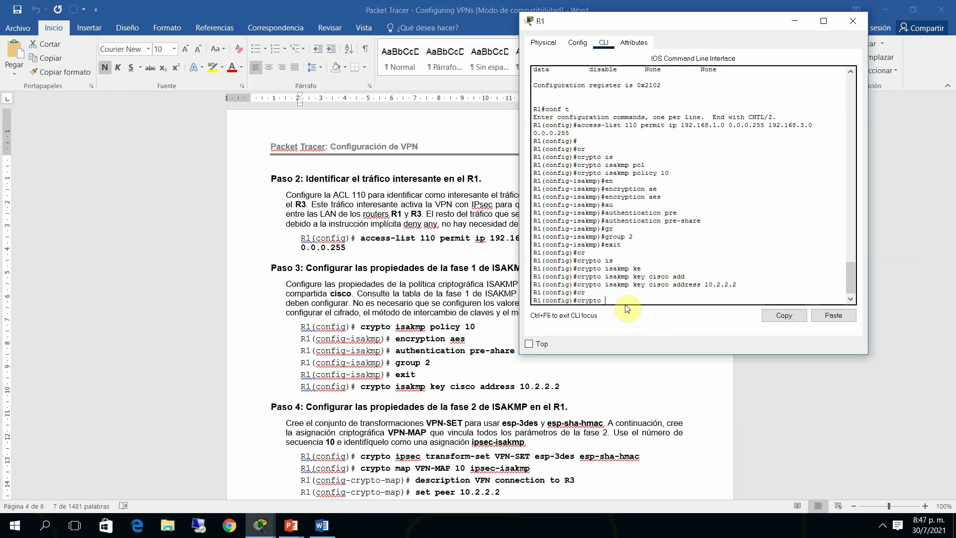
type("ip")
key("Tab")
type("tr")
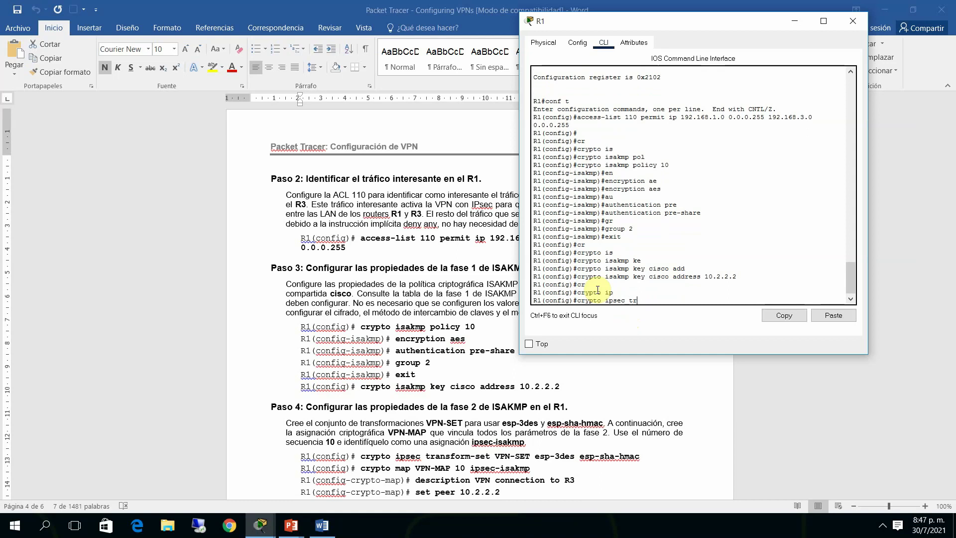
key("Tab")
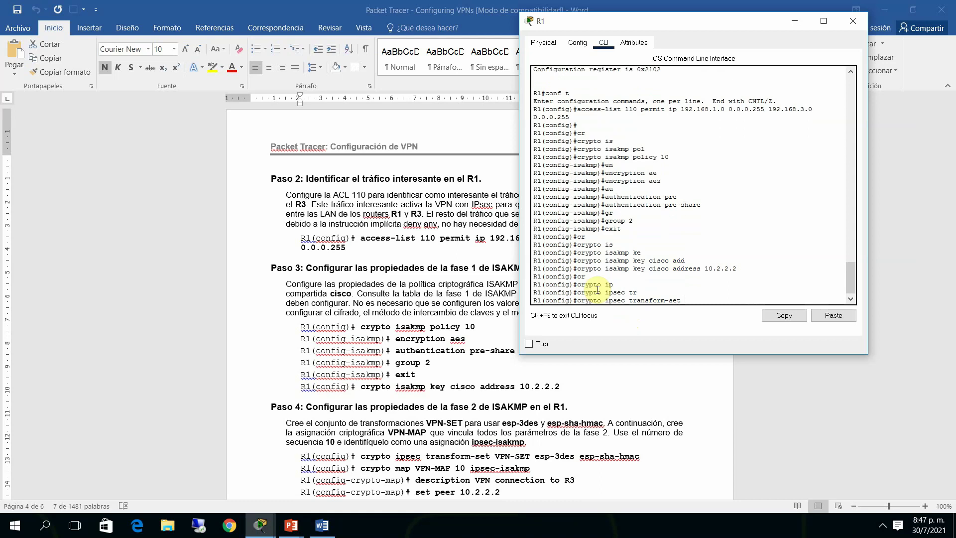
type("VPN-SET esp-3des")
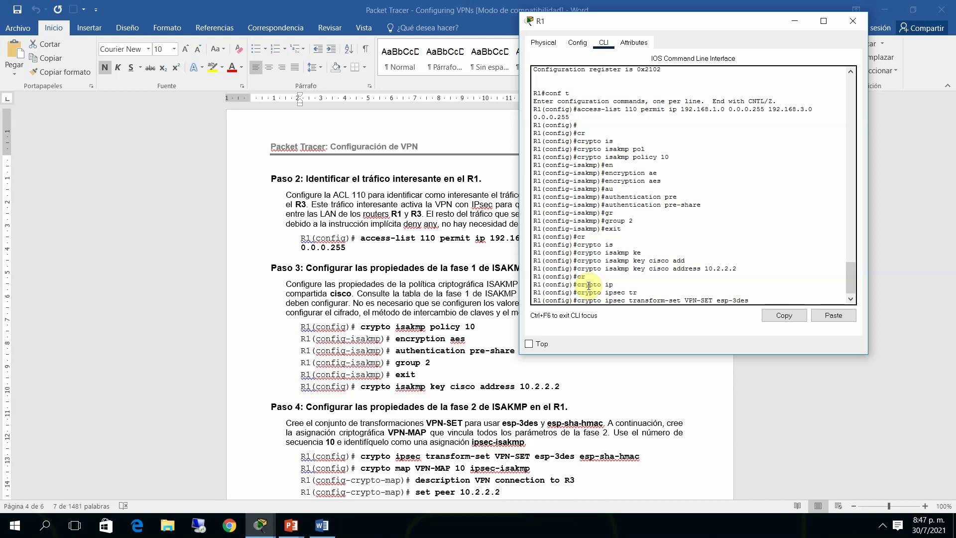
type(" esp-sha-hmac")
key("Return")
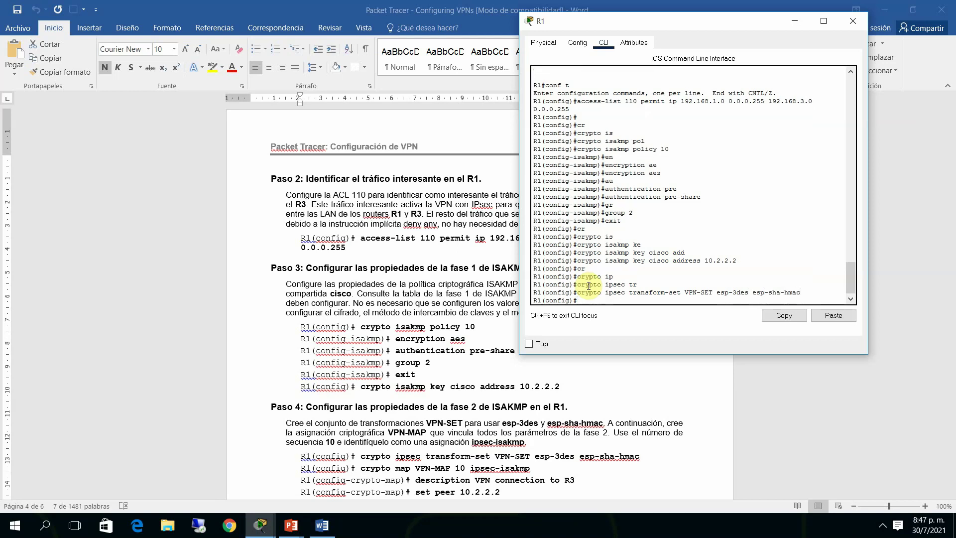
Enter crypto map VPN-MAP 10 ipsec-isakmp on R1, then switch back to the Word guide
type("cr")
key("Tab")
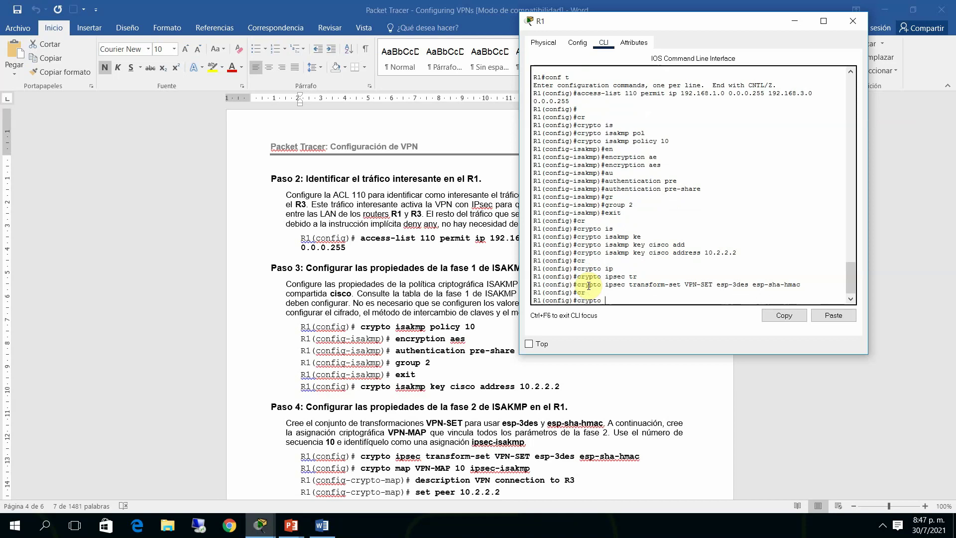
type("map V")
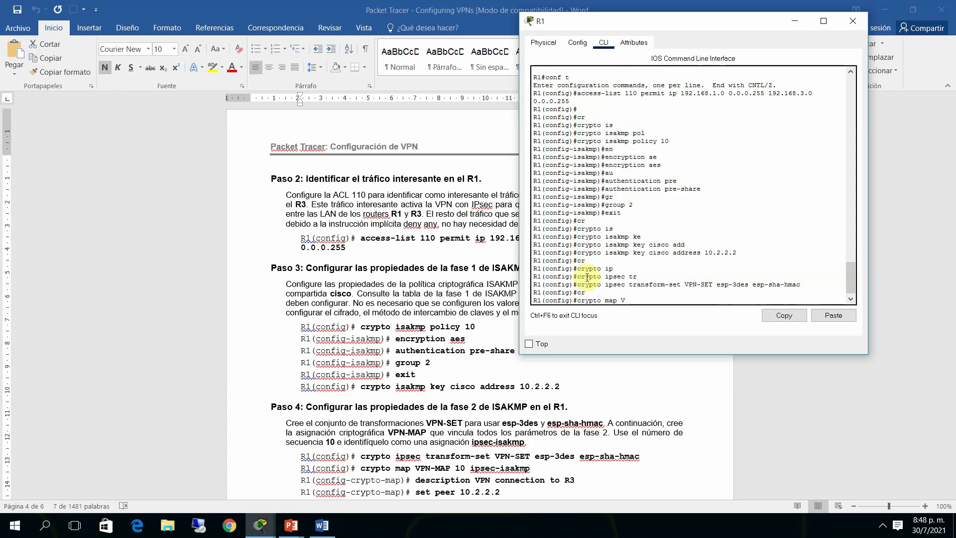
type("P")
key("BackSpace")
type("PN-MA")
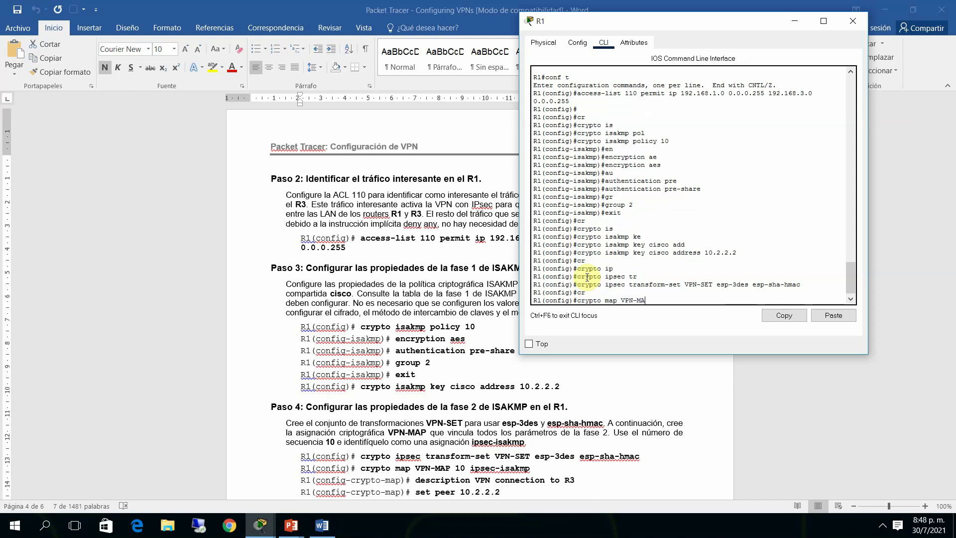
type("P 10 ipse")
key("Tab")
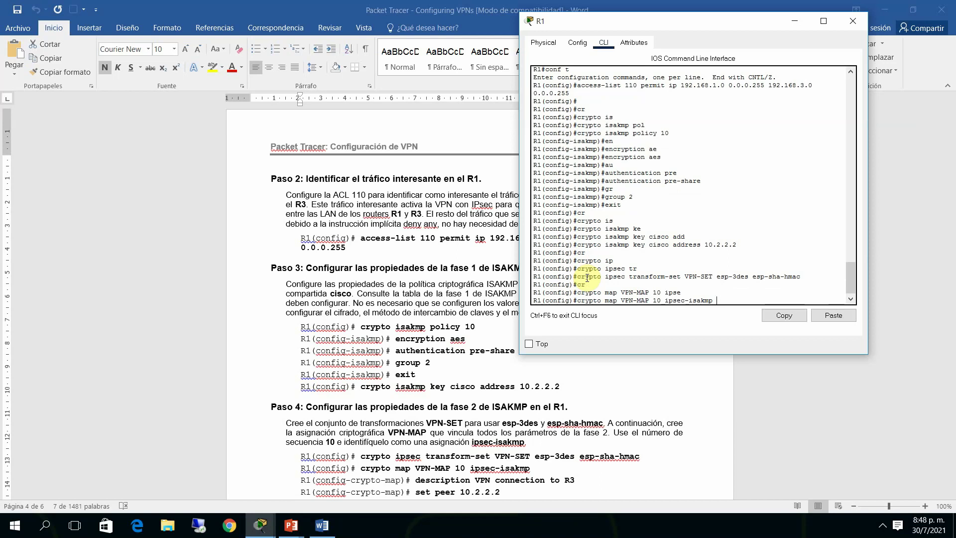
key("Return")
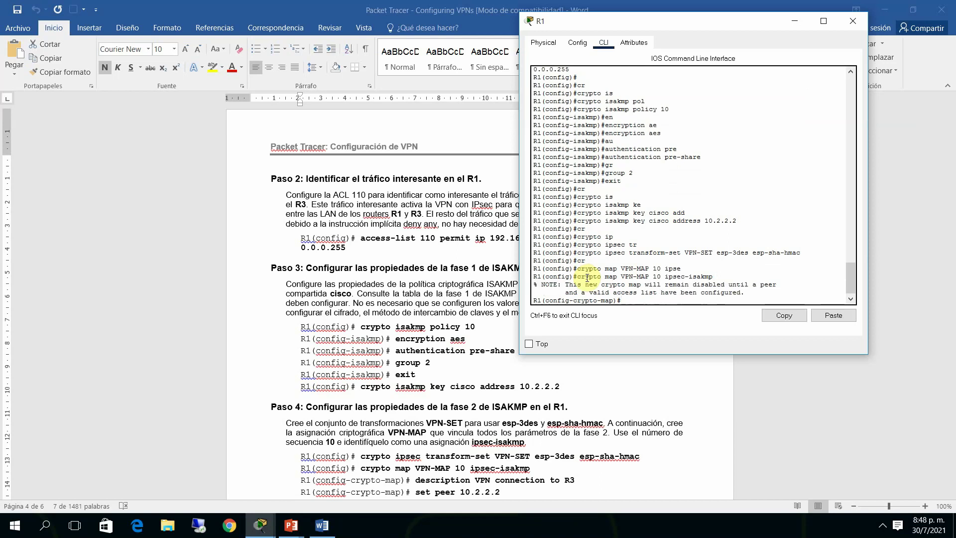
left_click(814, 378)
Scroll the Word guide down to Paso 5, then bring R1's console back to the front
key("Down")
key("Down")
key("Down")
key("Down")
key("Down")
key("Down")
key("Down")
key("Down")
key("Down")
key("Down")
key("Down")
key("Down")
key("Down")
key("Down")
key("Down")
key("Down")
key("Down")
key("Down")
key("Down")
key("Down")
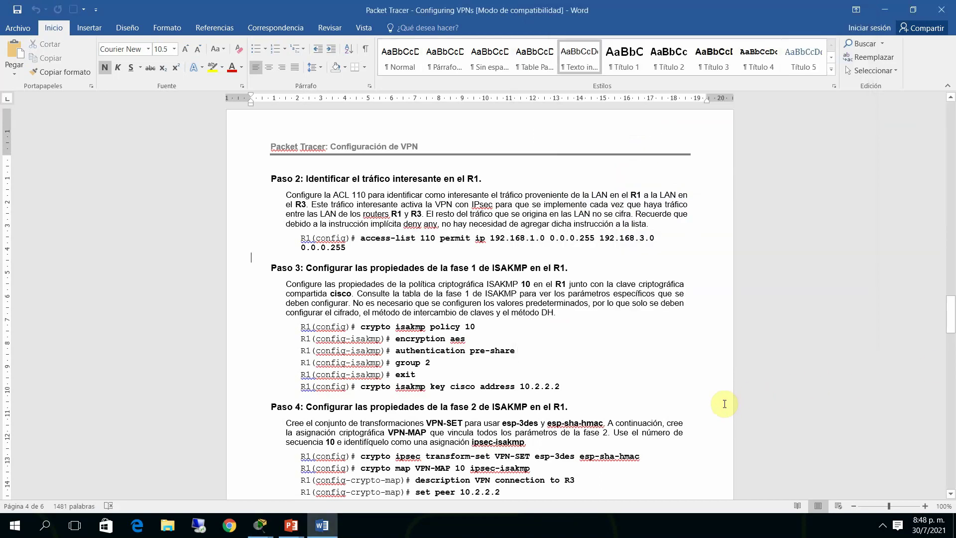
key("Down")
key("Down")
key("Down")
key("Down")
key("Down")
key("Down")
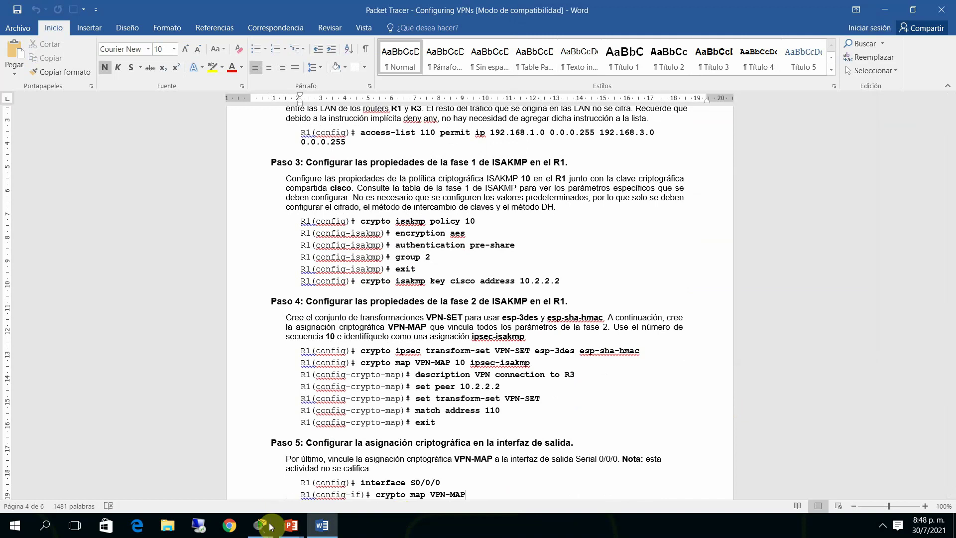
mouse_move(260, 526)
left_click(357, 493)
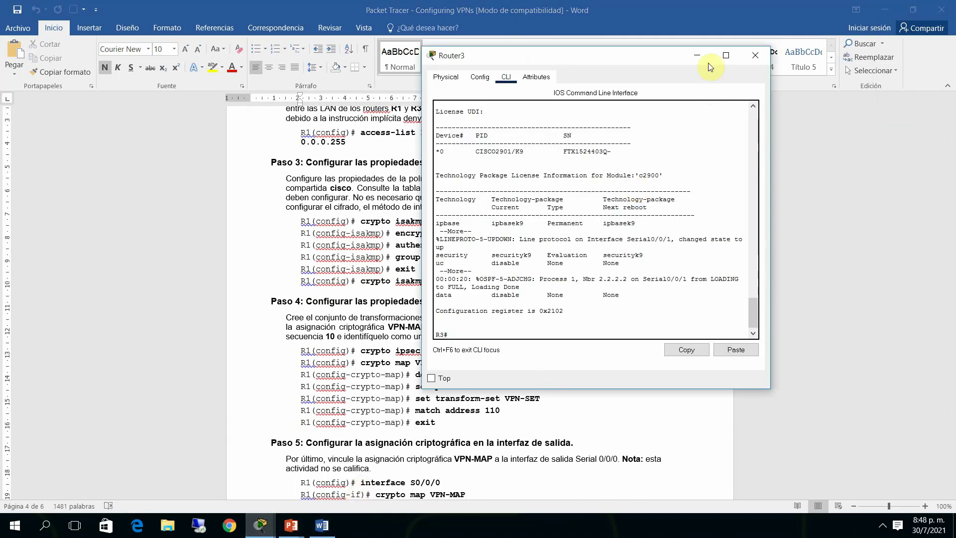
left_click(698, 55)
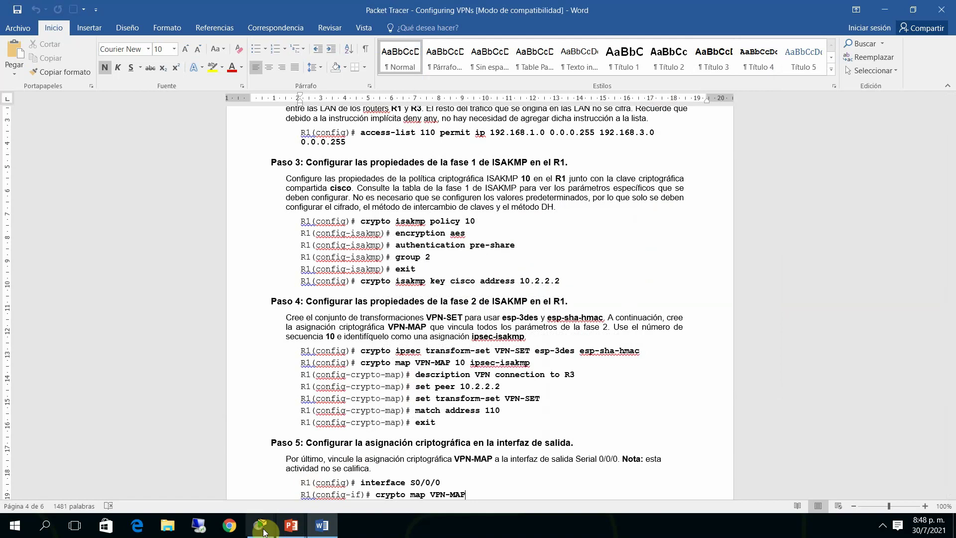
mouse_move(263, 525)
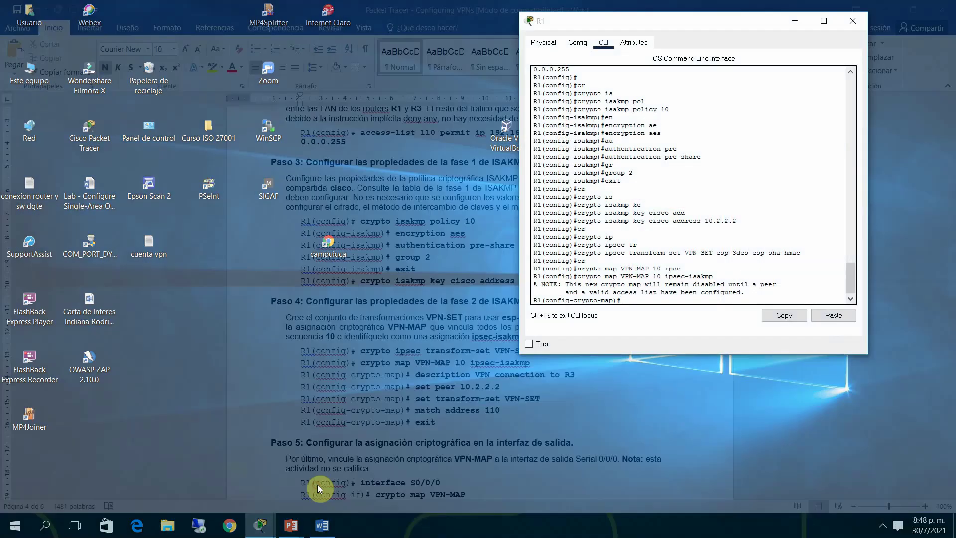
left_click(318, 485)
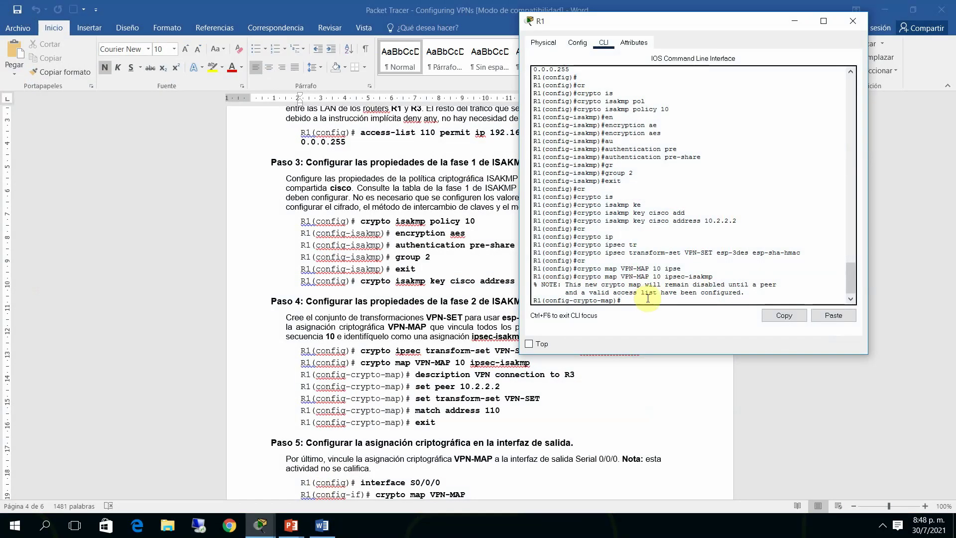
Set VPN-MAP's peer to 10.2.2.2
type("ser")
key("Tab")
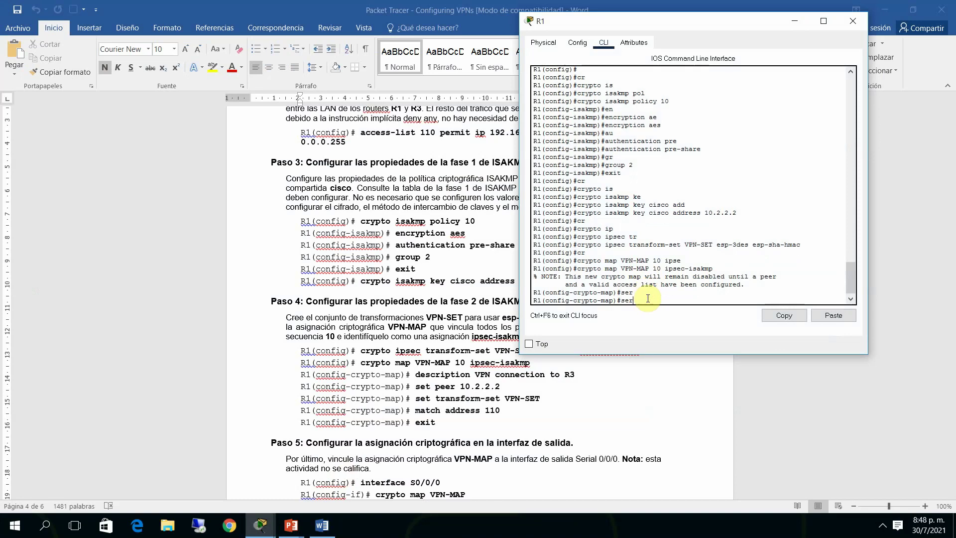
key("BackSpace")
type("t")
key("Tab")
type("pe")
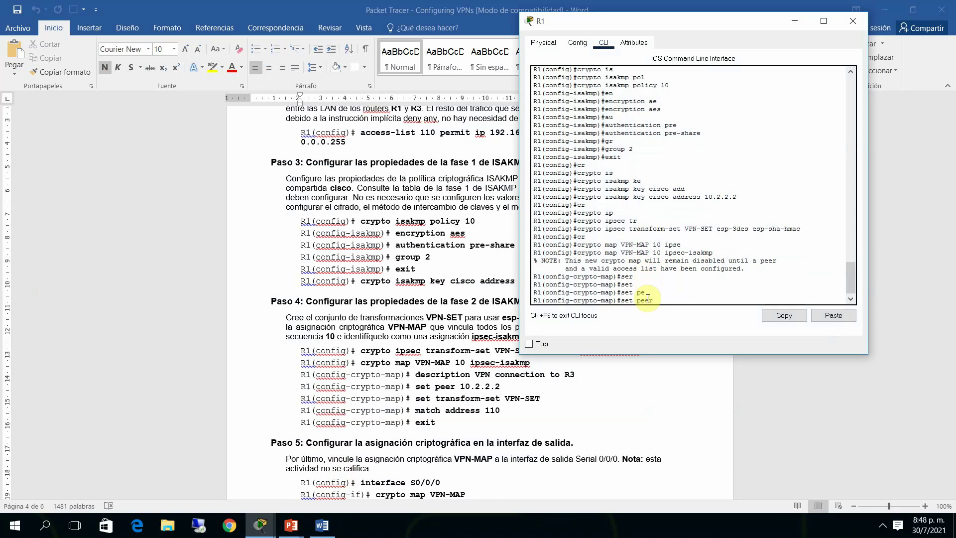
key("Tab")
type("10.2.2.2")
key("Return")
Assign transform-set VPN-SET, match address 110, and exit crypto map mode
type("s")
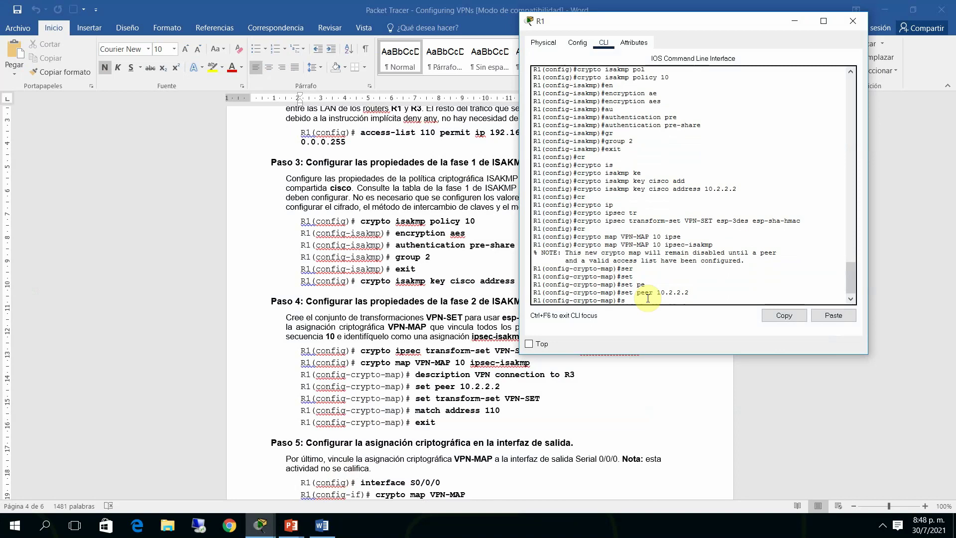
type("et")
key("Tab")
type("tr")
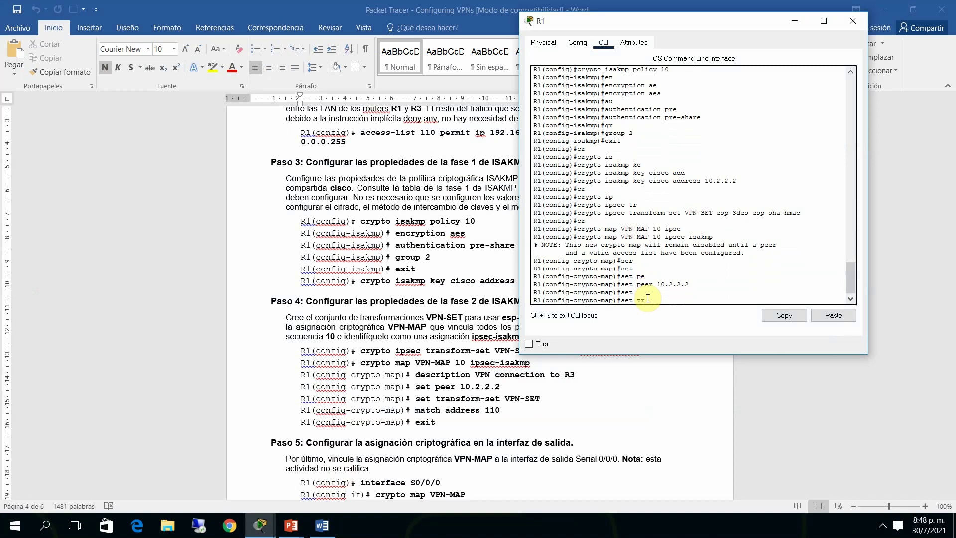
key("Tab")
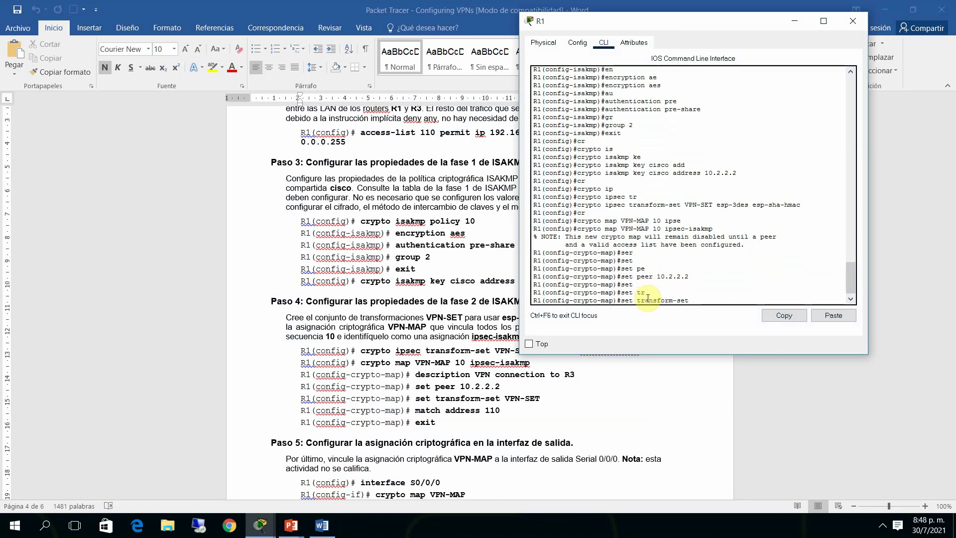
type("VPN-SET")
key("Return")
type("mat")
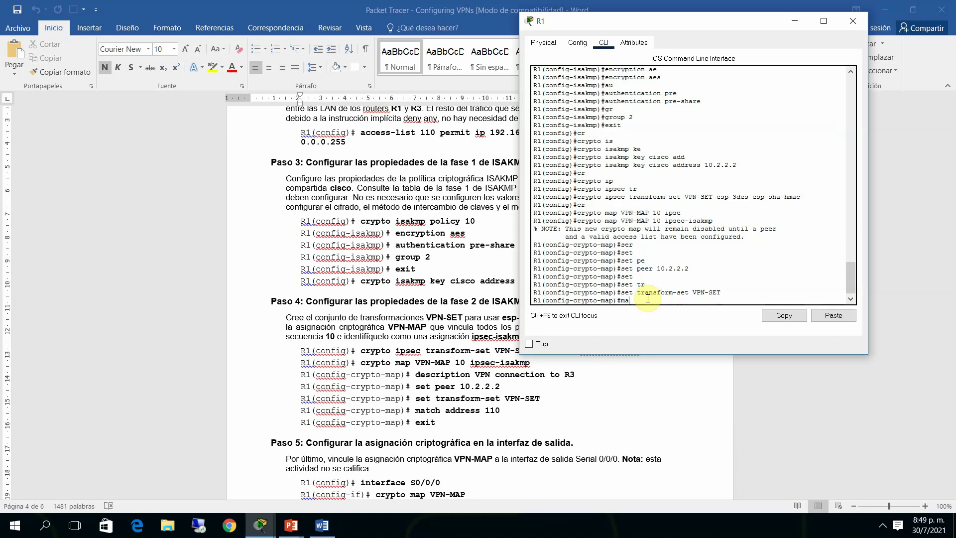
key("Tab")
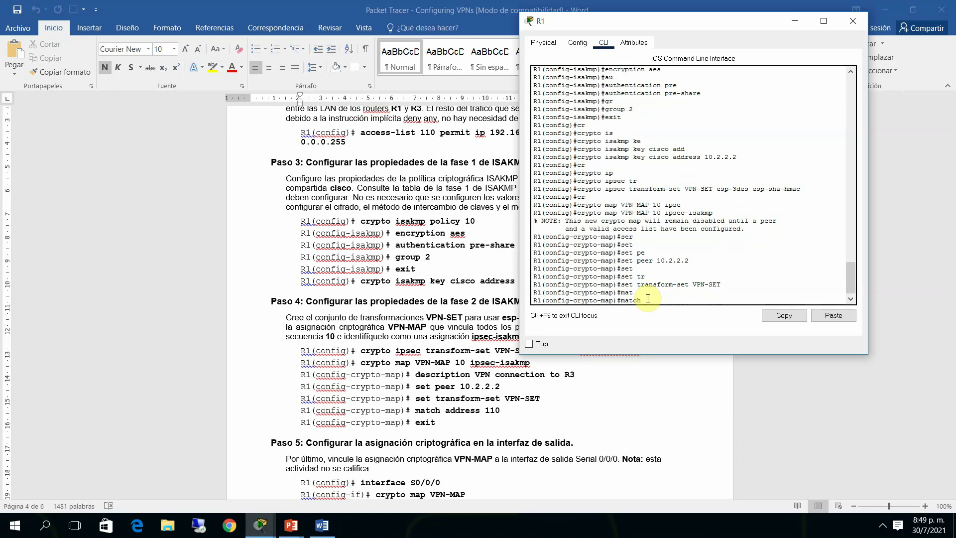
type("add")
key("Tab")
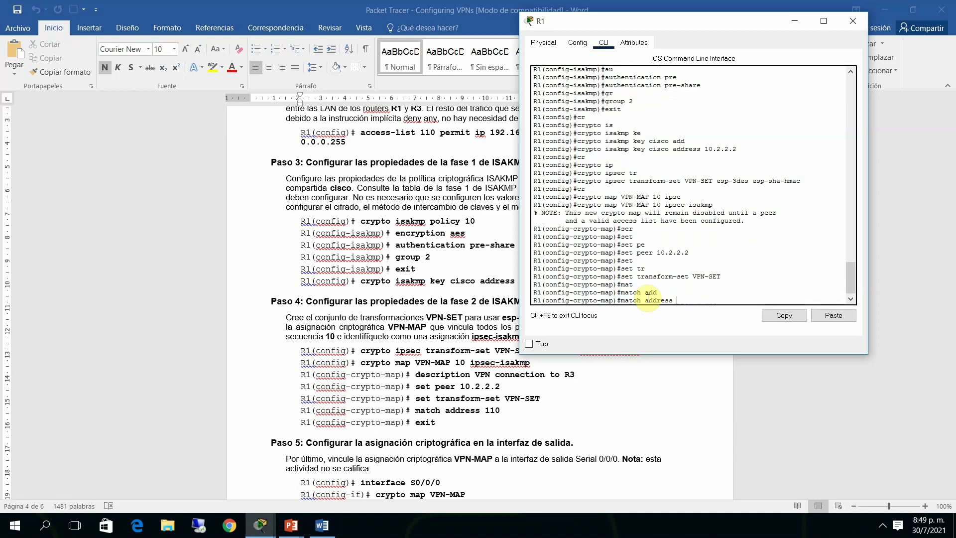
type("110")
key("Return")
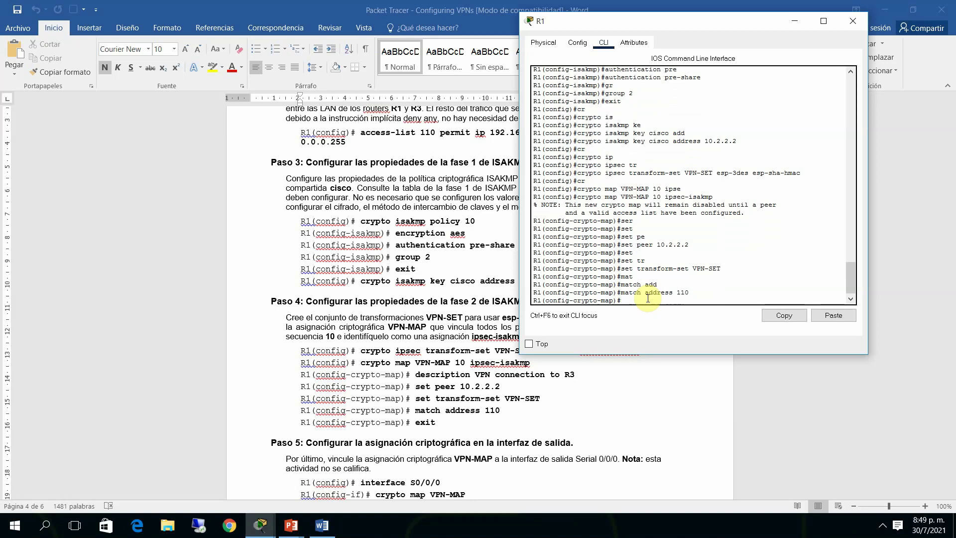
type("exit")
key("Return")
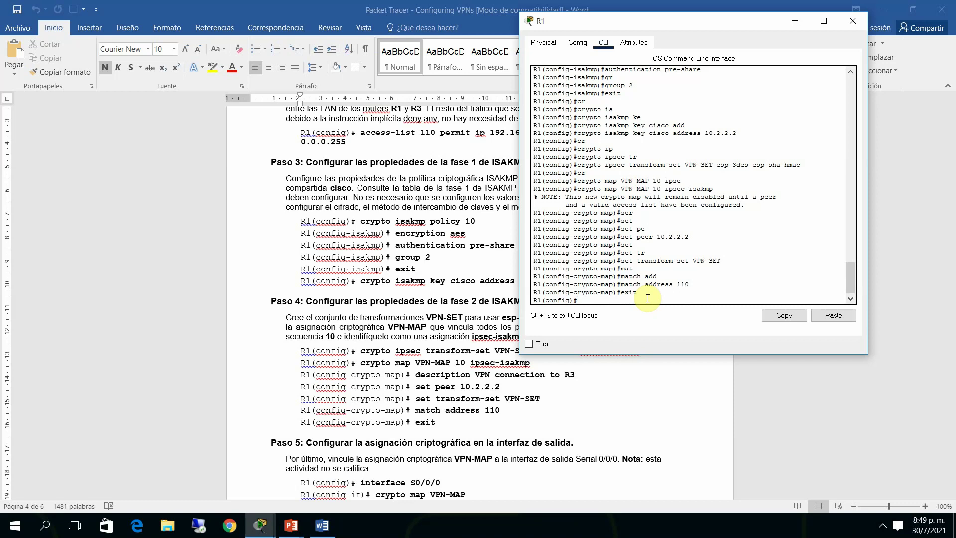
Apply crypto map VPN-MAP to R1's interface Serial0/0/0
type("ins")
key("Tab")
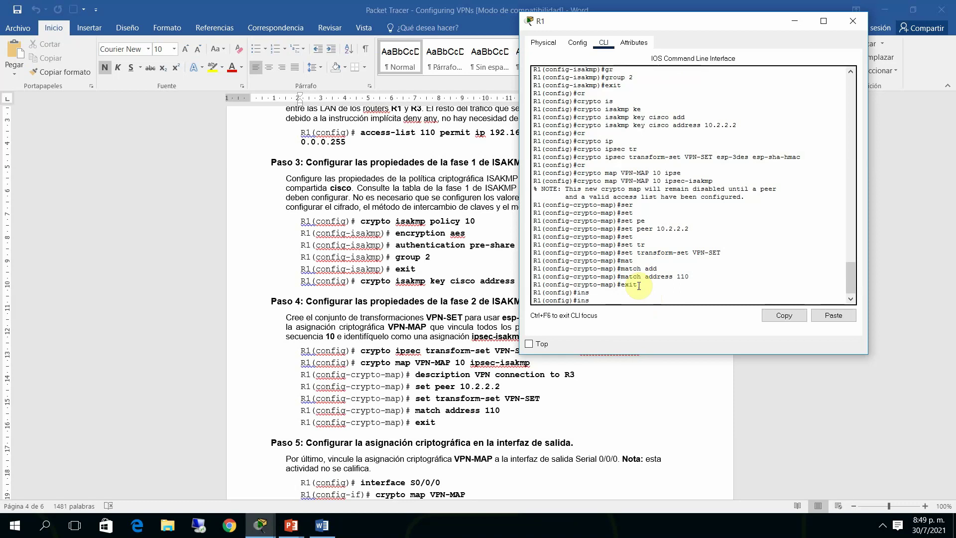
key("BackSpace")
type("te")
key("Tab")
type("ser")
key("Tab")
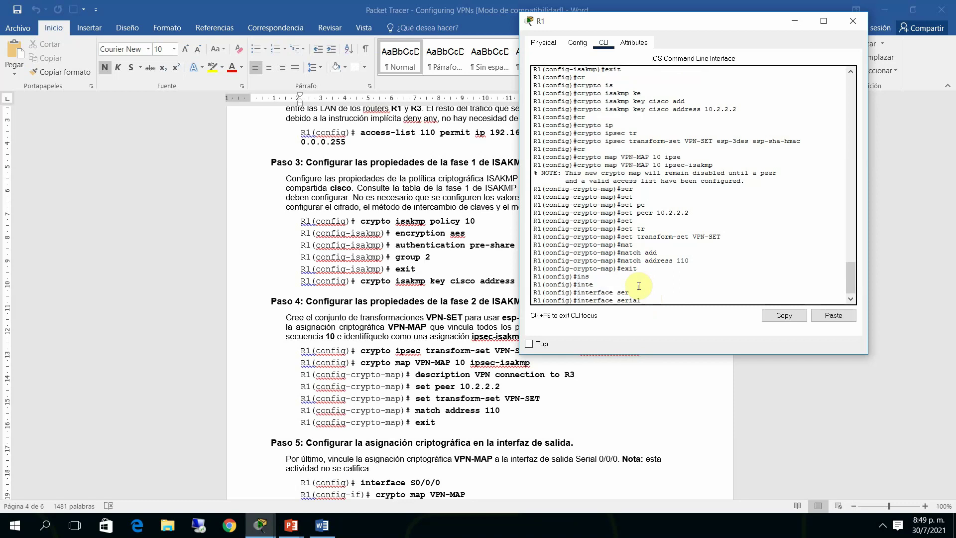
type("0/0/0")
key("Return")
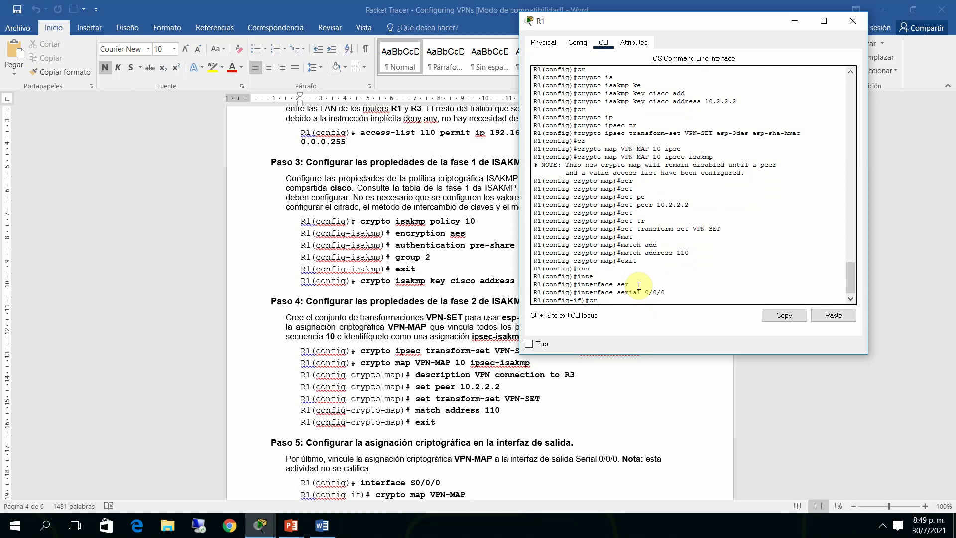
type("cr")
key("Tab")
type("ma")
key("Tab")
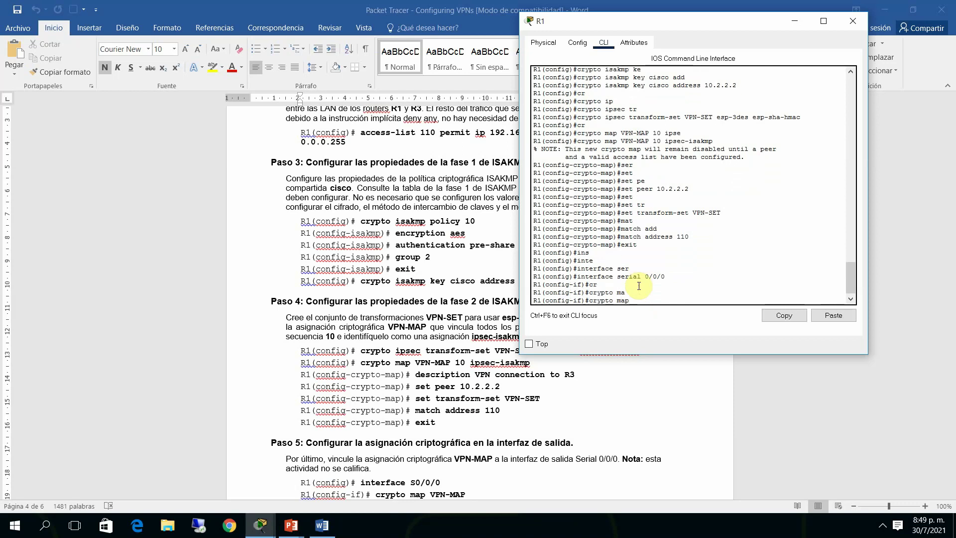
type("VP")
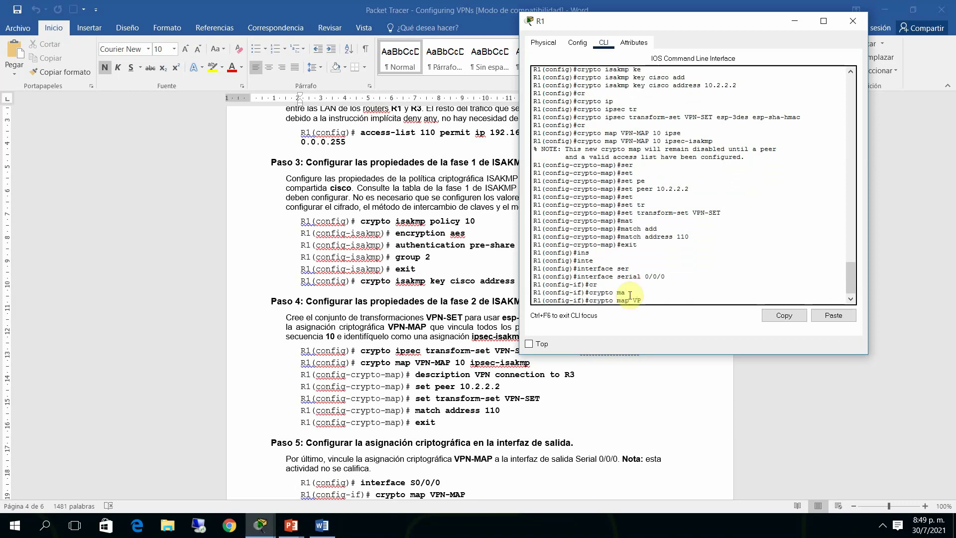
type("N-MAP")
key("Return")
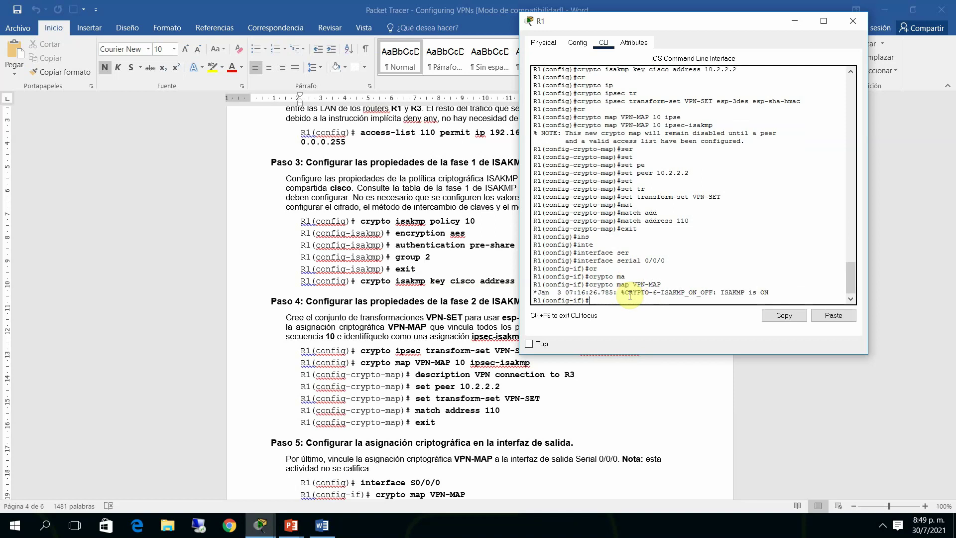
Highlight the log message confirming ISAKMP is ON
left_click_drag(642, 294, 718, 292)
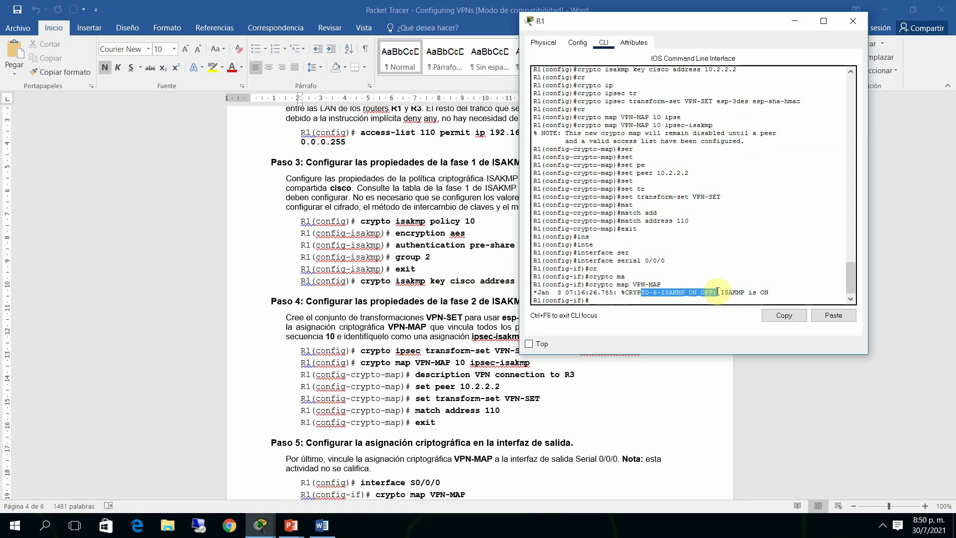
left_click(716, 292)
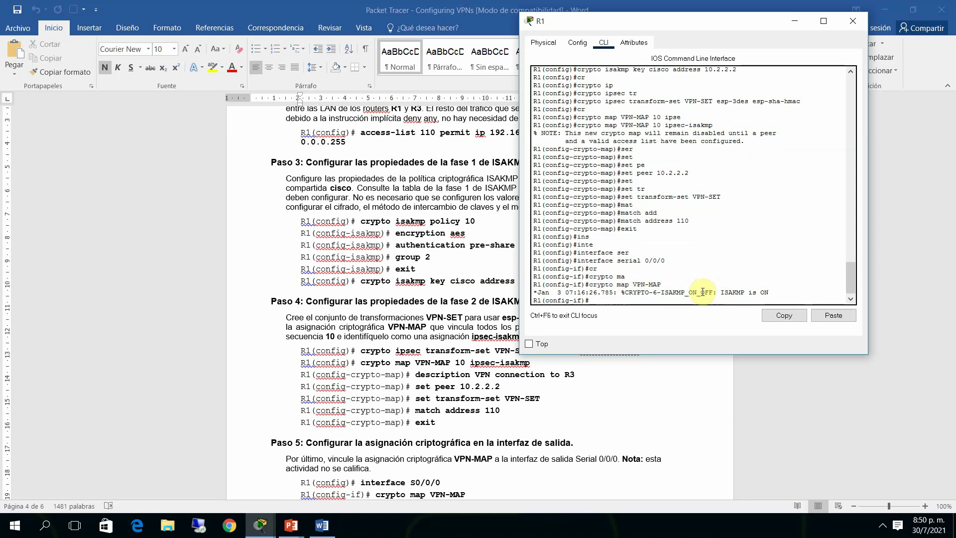
left_click_drag(692, 293, 769, 291)
left_click(769, 291)
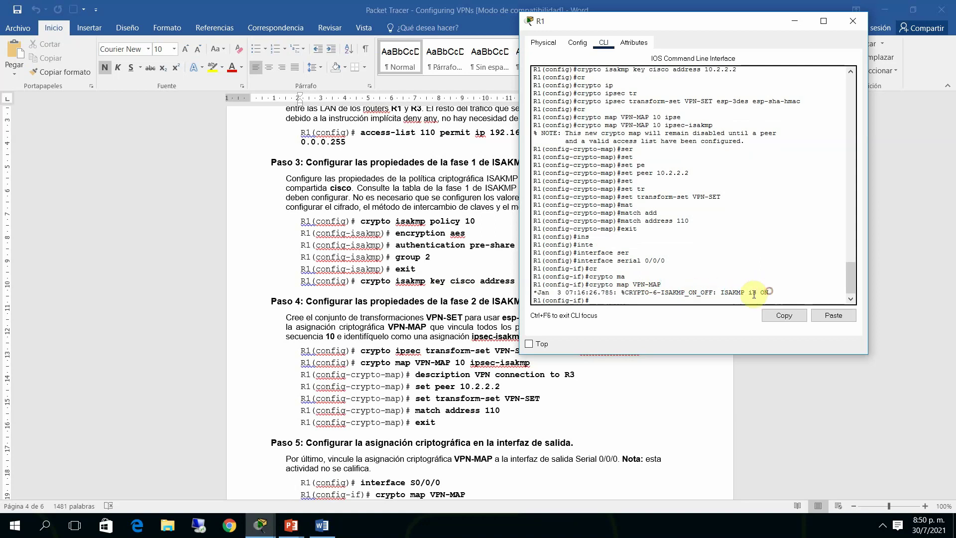
Return to privileged mode and run show crypto isakmp sa, showing empty IPv4 and IPv6 tables
type("end")
key("Return")
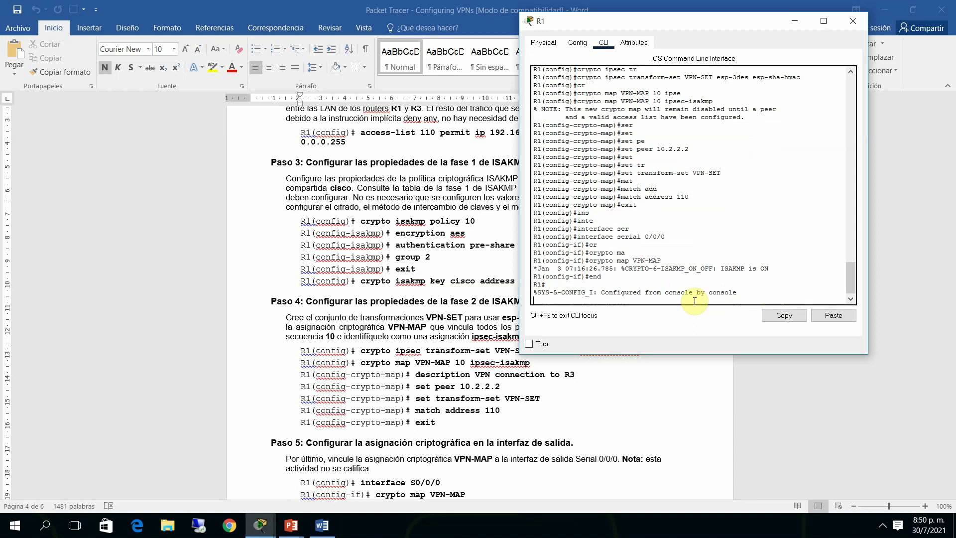
key("Return")
key("Return")
type("h ip")
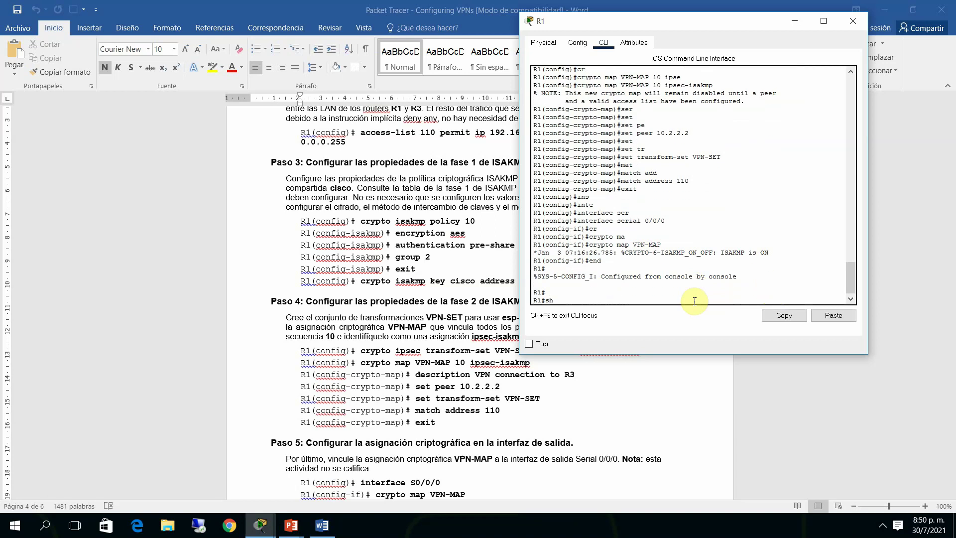
key("BackSpace")
key("BackSpace")
type("cr")
key("Tab")
type("is")
key("Tab")
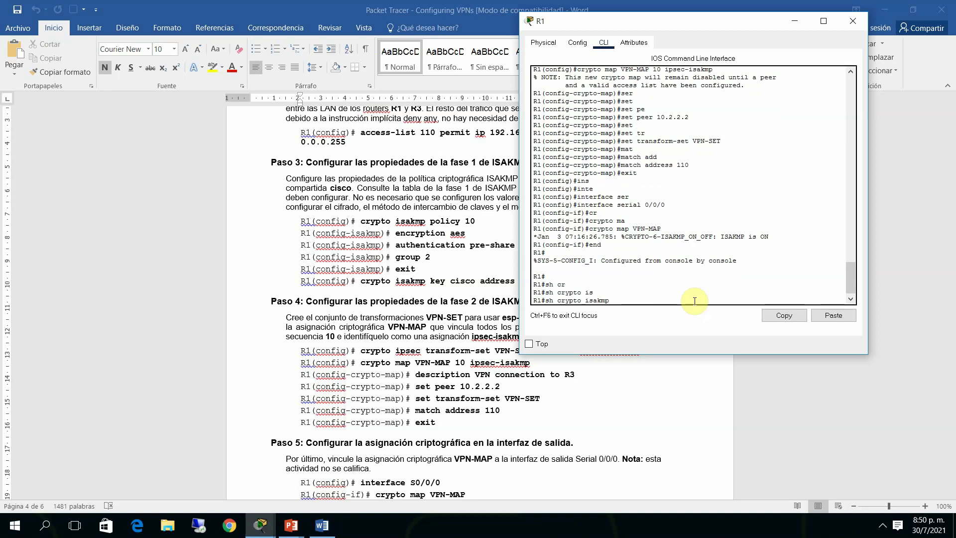
type("sa")
key("Return")
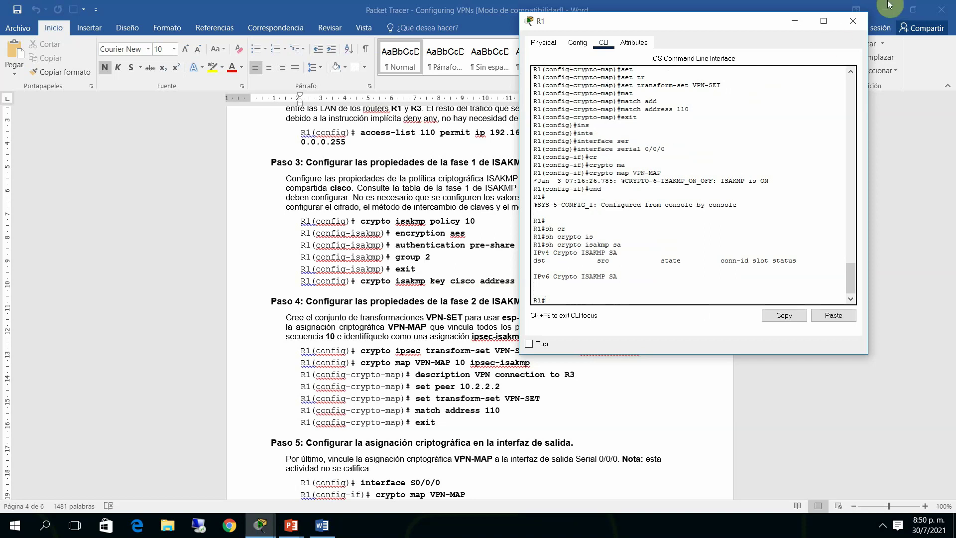
Minimize R1, scroll Word to Parte 3 and select R3's access-list 110 command
left_click(793, 21)
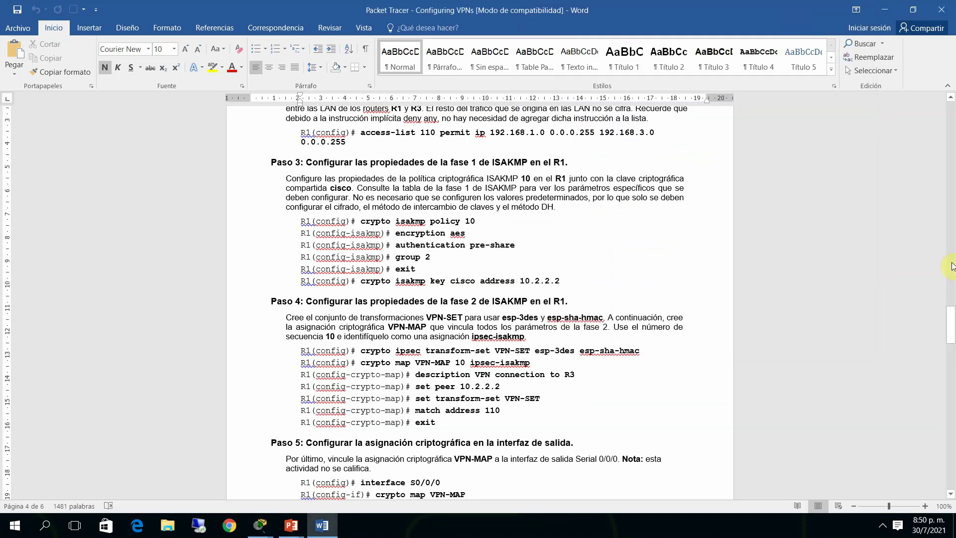
left_click_drag(951, 325, 949, 363)
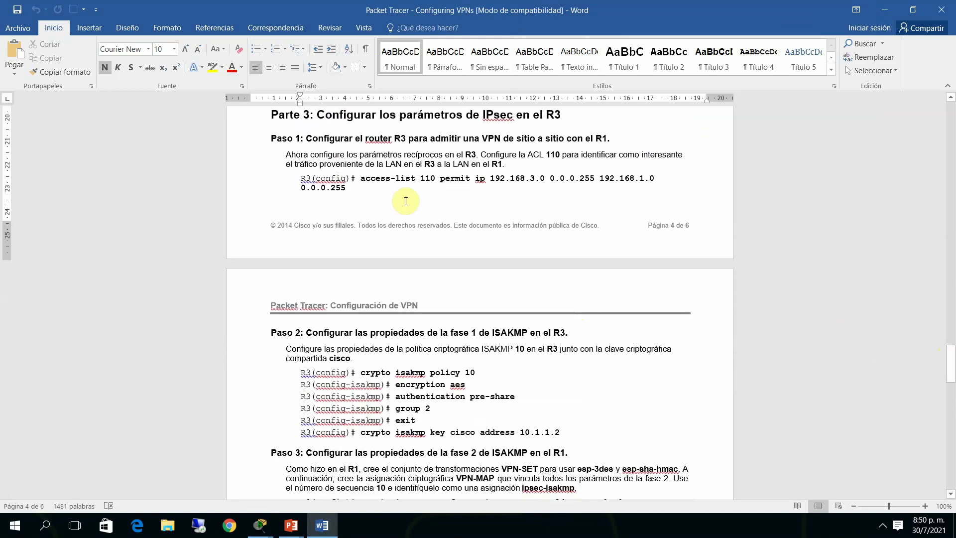
left_click(363, 178)
left_click_drag(390, 181, 655, 180)
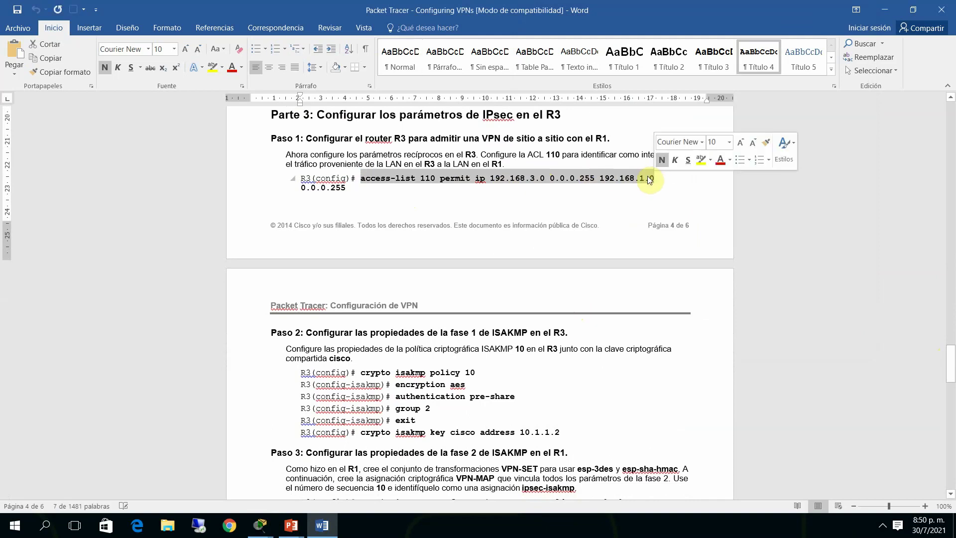
right_click(654, 178)
Copy the command, bring up Router3's console and enter global configuration mode
left_click(669, 201)
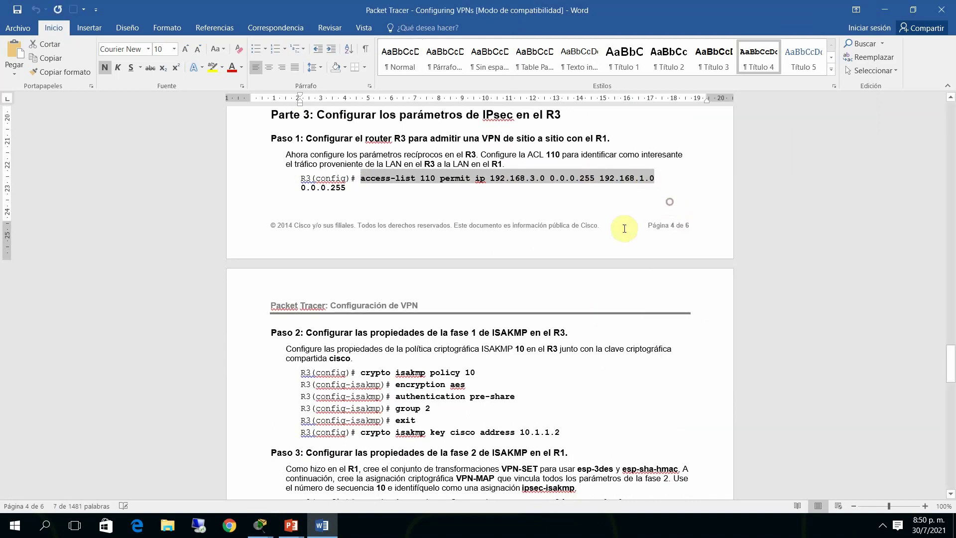
left_click(264, 523)
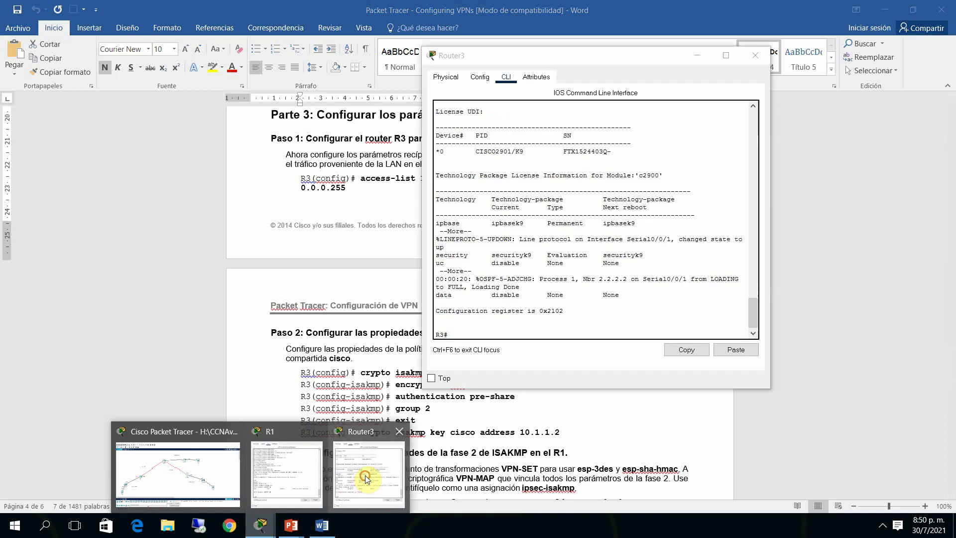
left_click(366, 476)
left_click(486, 328)
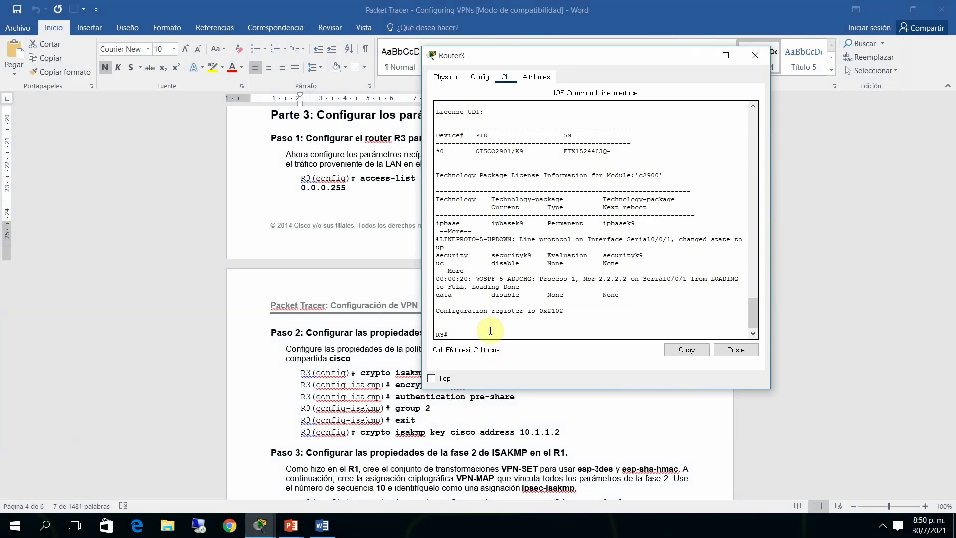
key("Return")
type("con")
key("Tab")
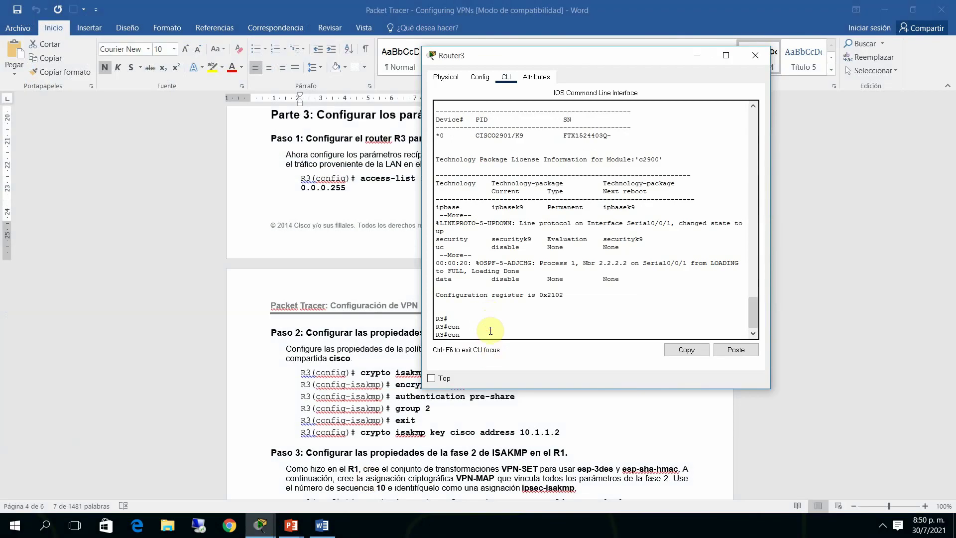
type("f t")
key("Return")
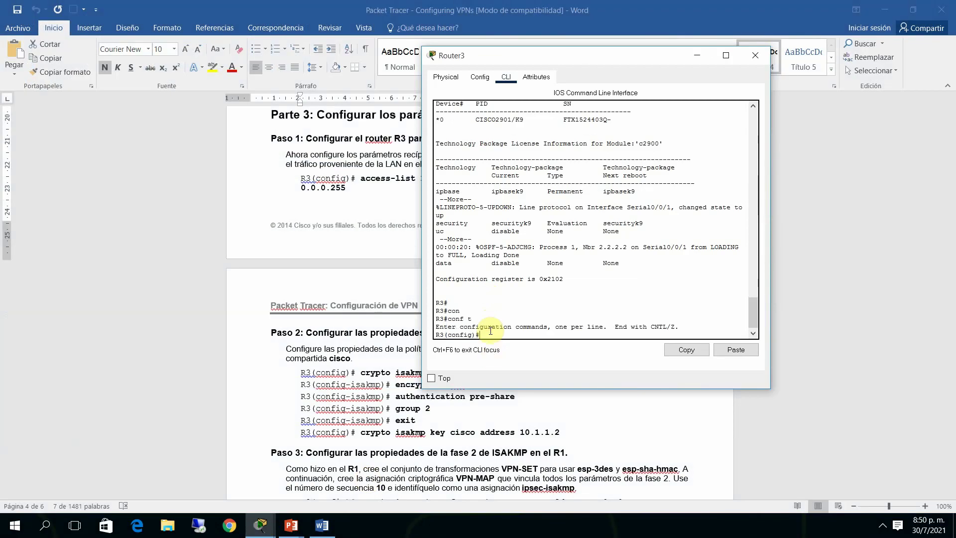
Paste access-list 110 permitting 192.168.3.0 0.0.0.255 to 192.168.1.0 0.0.0.255 on R3
right_click(491, 331)
left_click(514, 362)
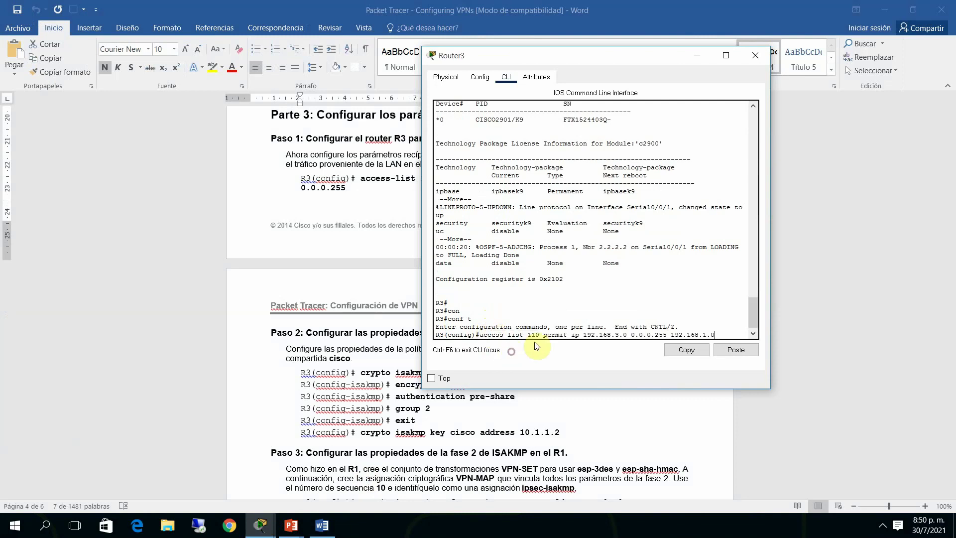
type("0.0.0.255")
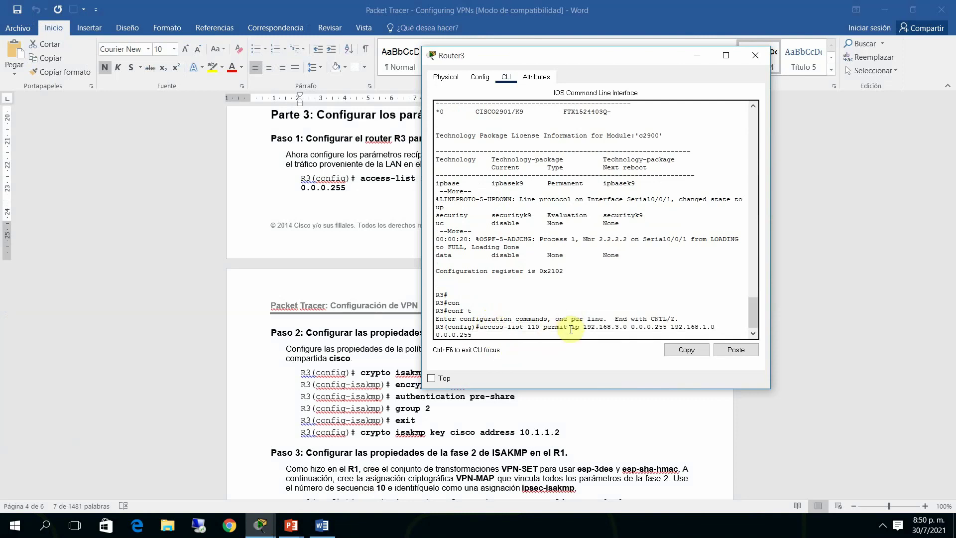
key("Return")
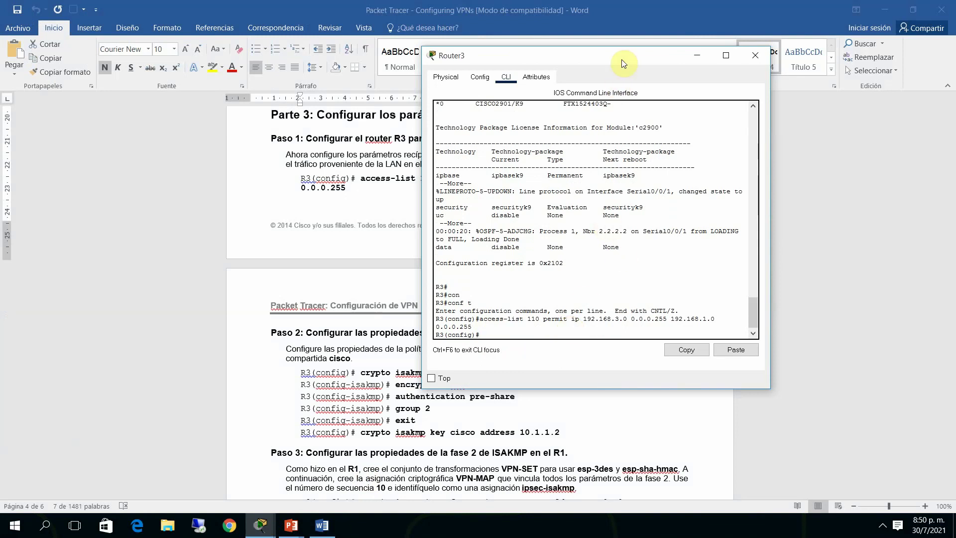
left_click_drag(625, 58, 692, 40)
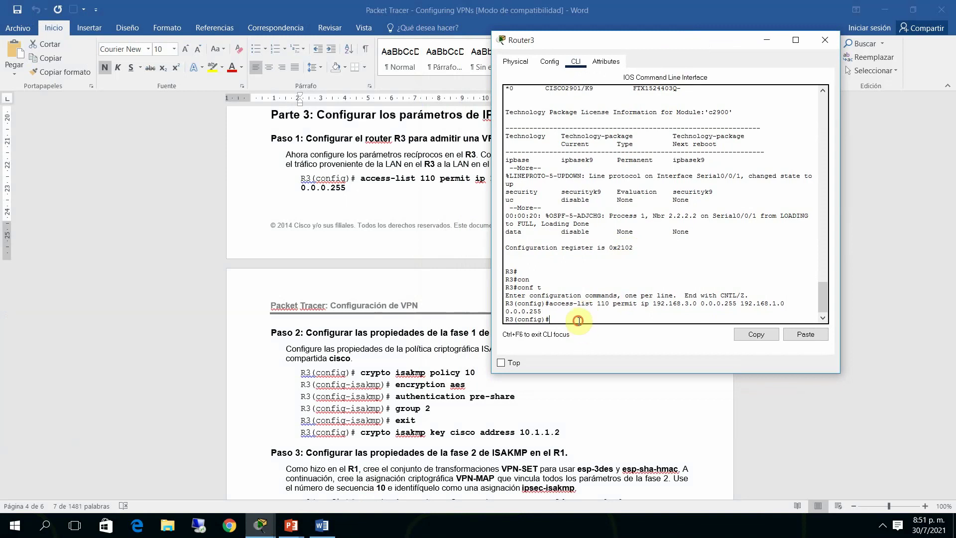
Create ISAKMP policy 10 on R3 with AES encryption
key("Tab")
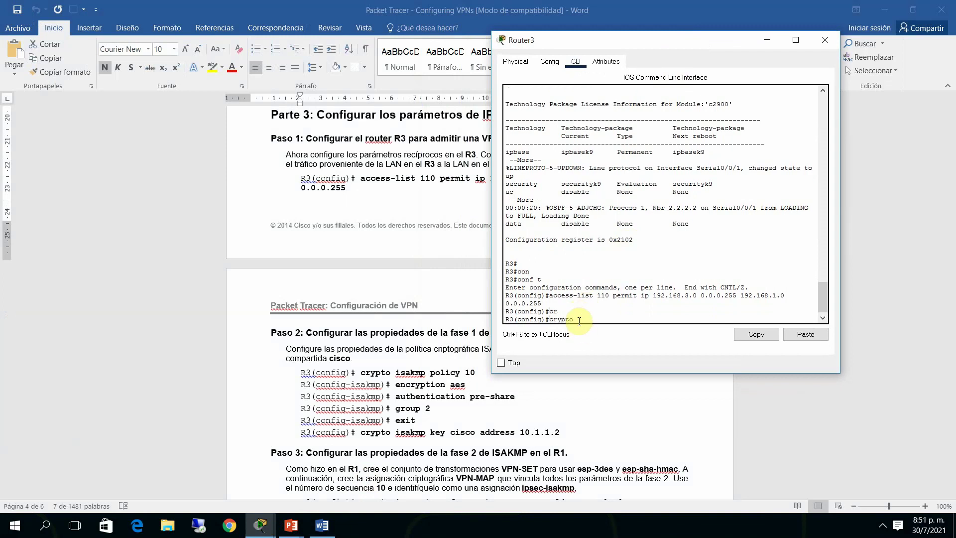
type("isa")
key("Tab")
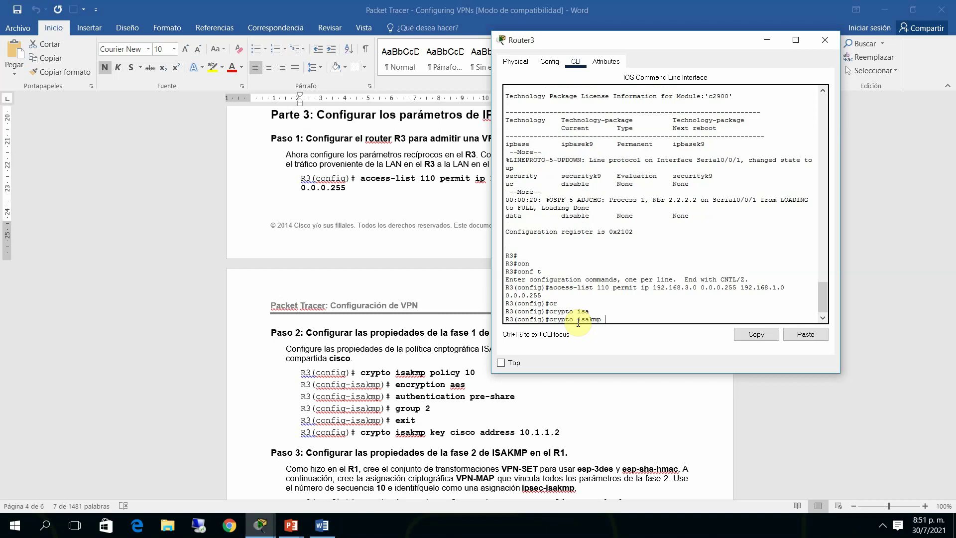
type("pol")
key("Tab")
type("1")
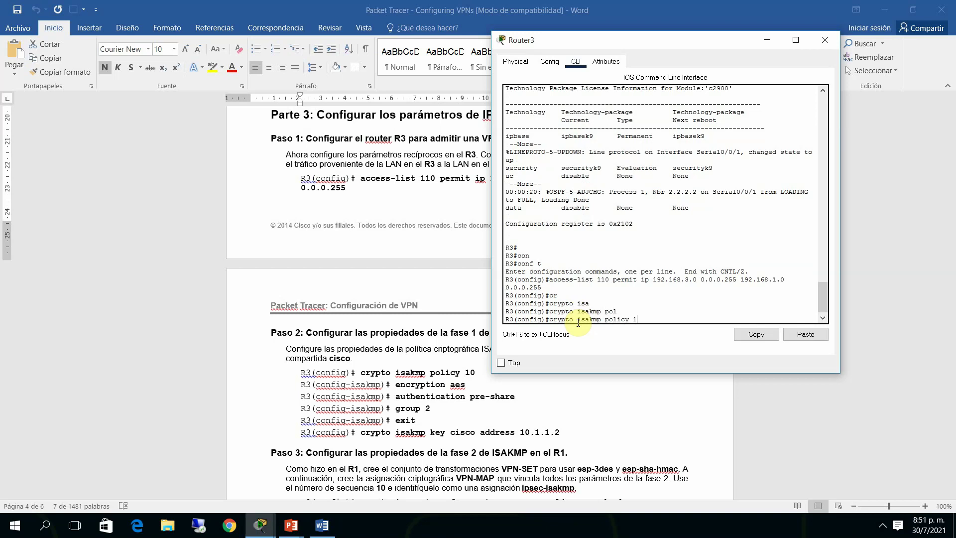
key("Return")
type("config-isakmp)#c")
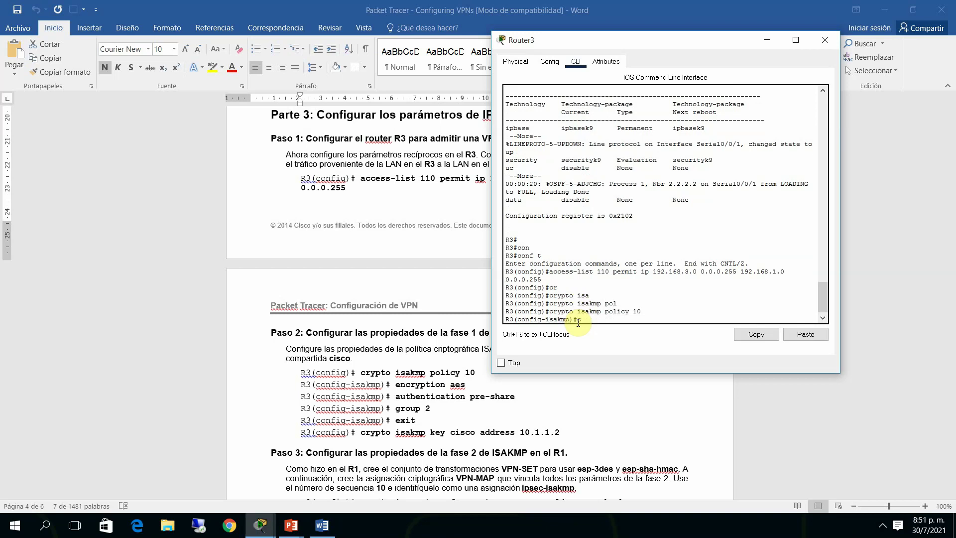
type("r")
key("Tab")
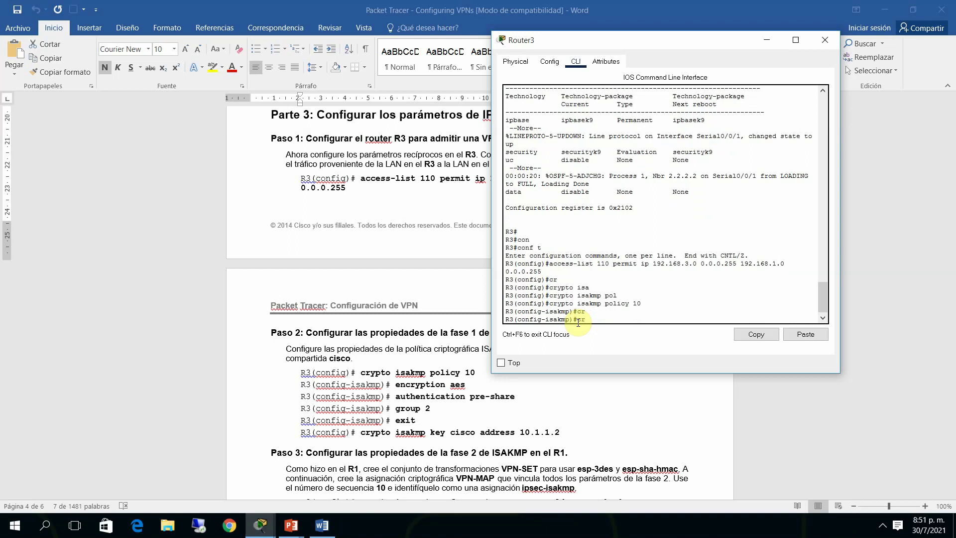
type("y")
key("Tab")
type("ae")
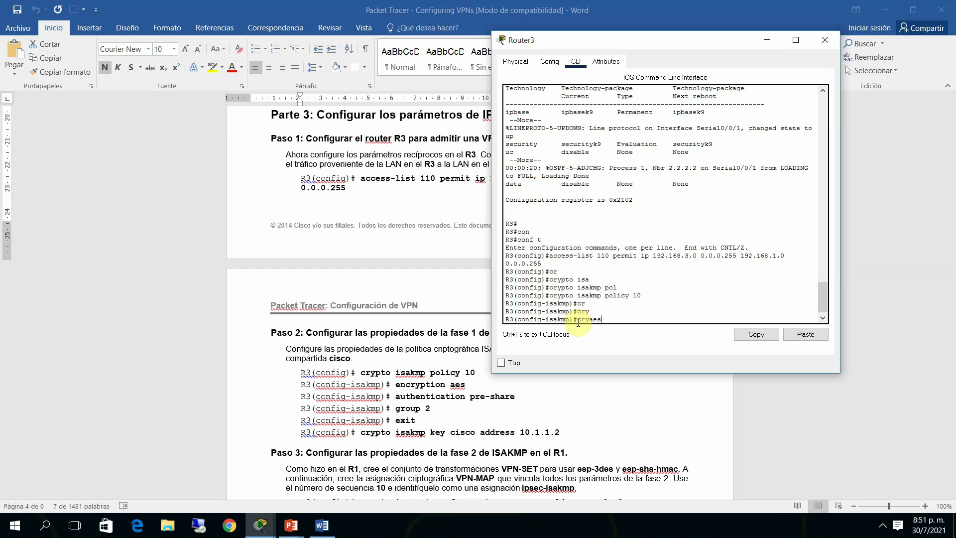
key("BackSpace")
key("BackSpace")
key("BackSpace")
key("BackSpace")
key("BackSpace")
type("en")
key("Tab")
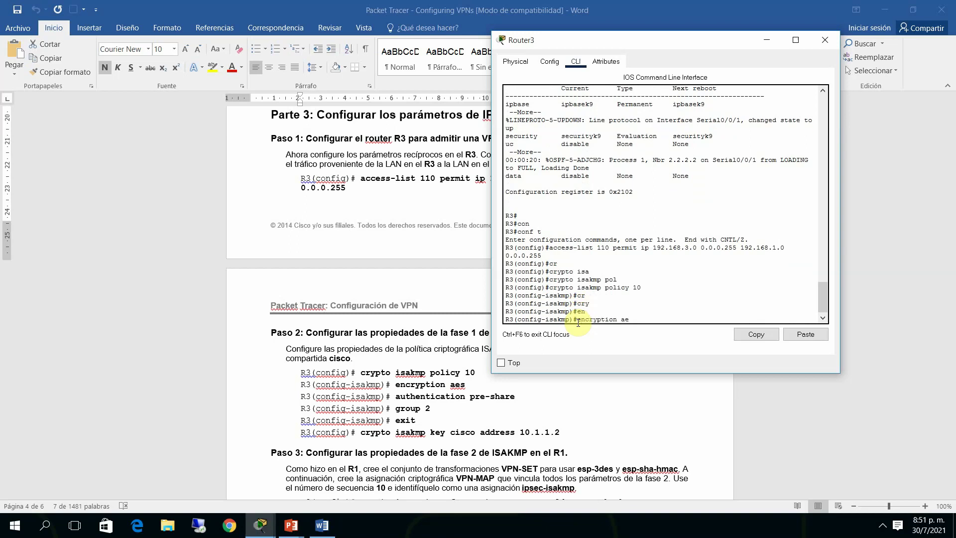
type("aes")
key("Return")
Set the policy's authentication to pre-share and Diffie-Hellman group 2, then exit the policy
type("akmp)#a")
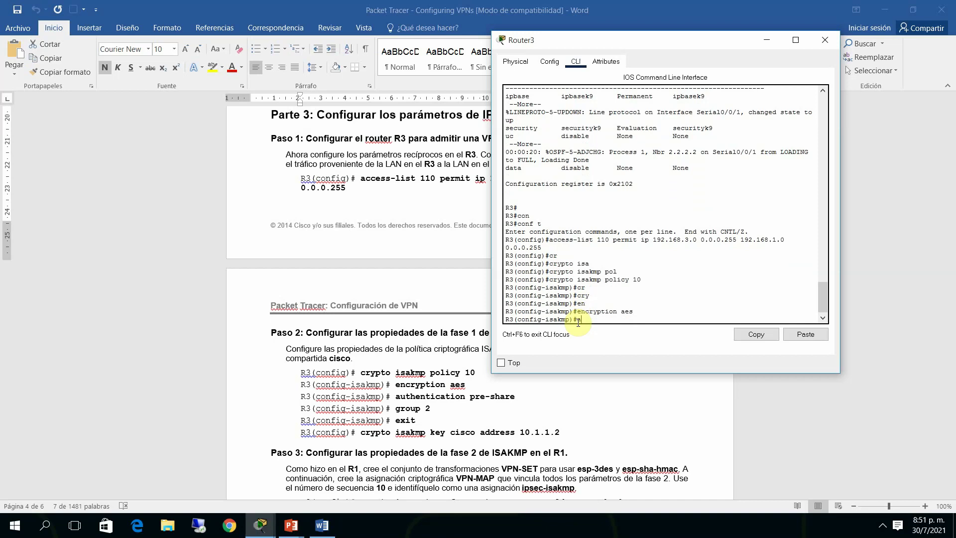
type("u")
key("Tab")
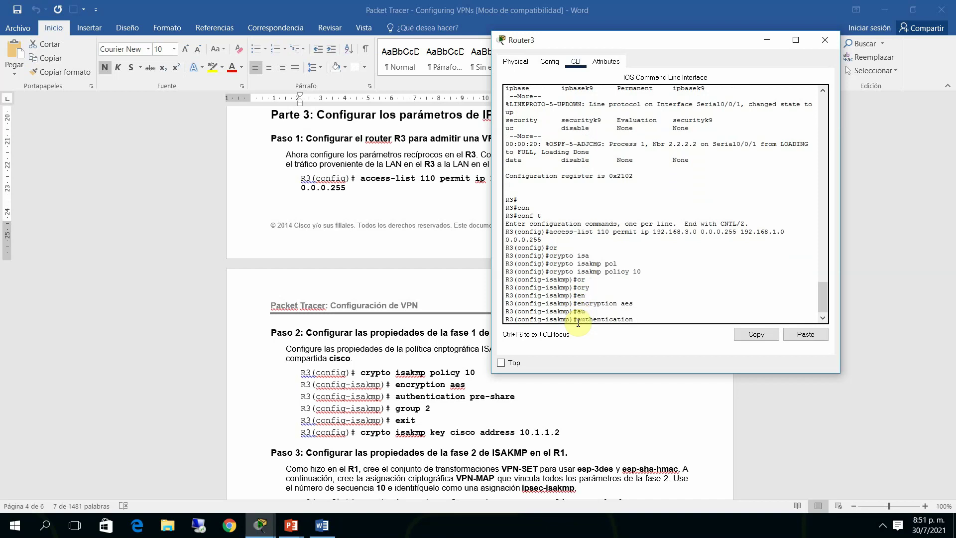
type("pr")
key("Tab")
key("Return")
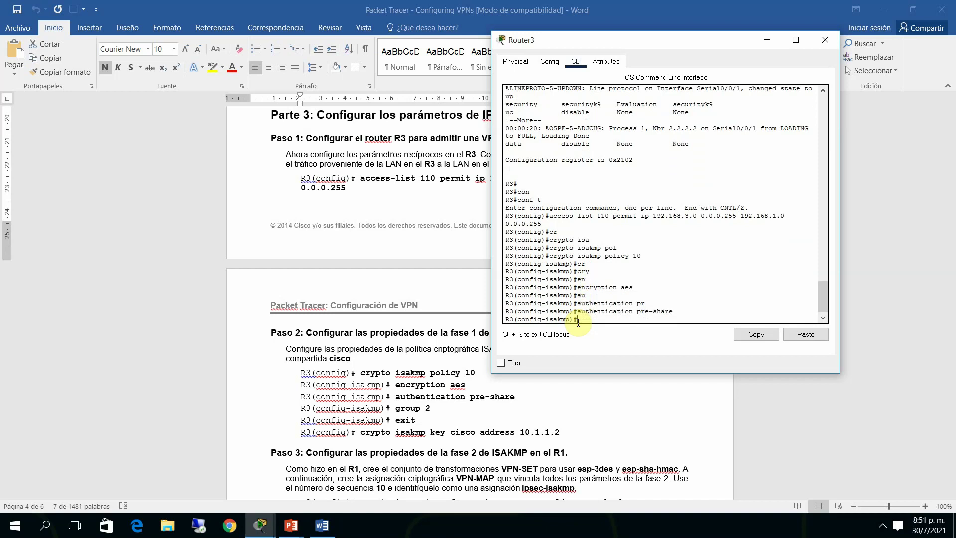
type("gr")
key("Tab")
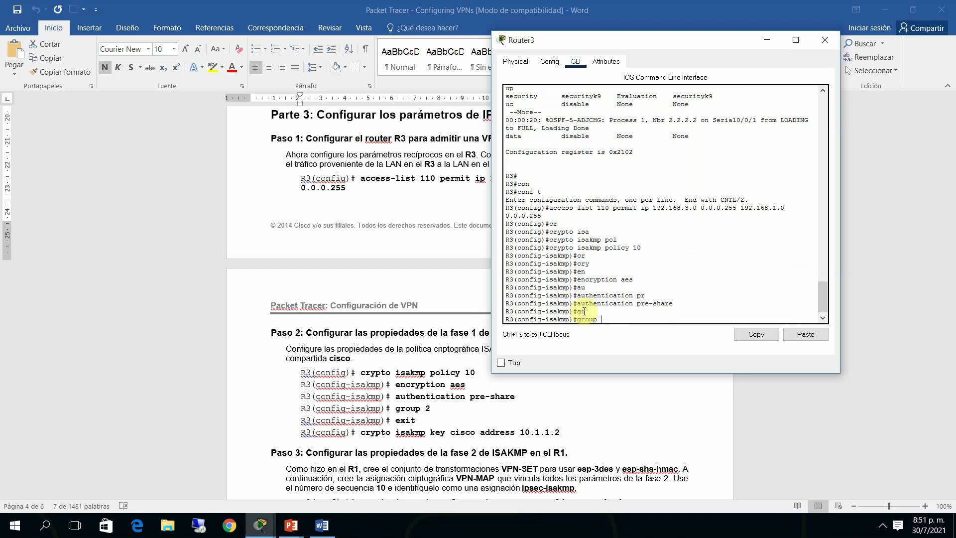
type("2")
key("Return")
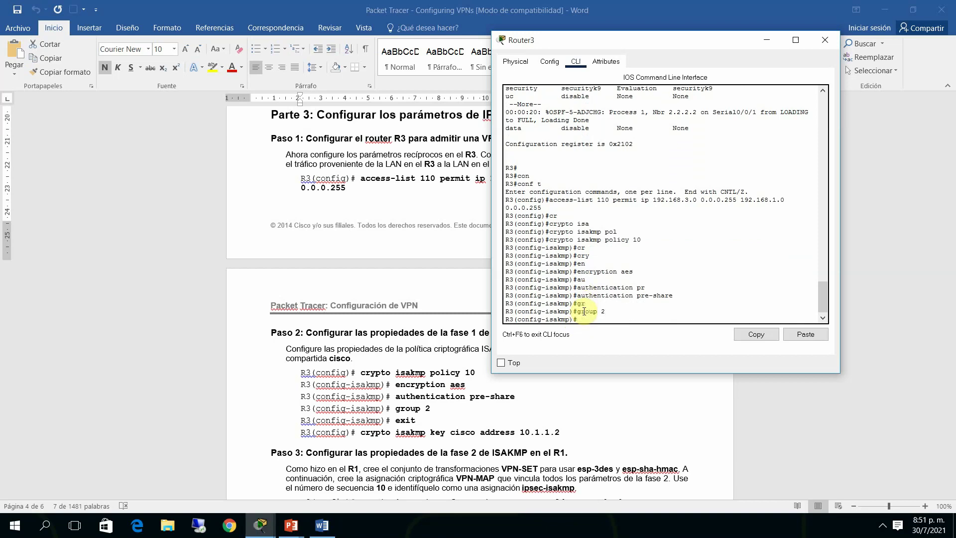
type("exit")
key("Return")
Add the ISAKMP pre-shared key for peer address 10.1.1.1
type("cr")
key("Tab")
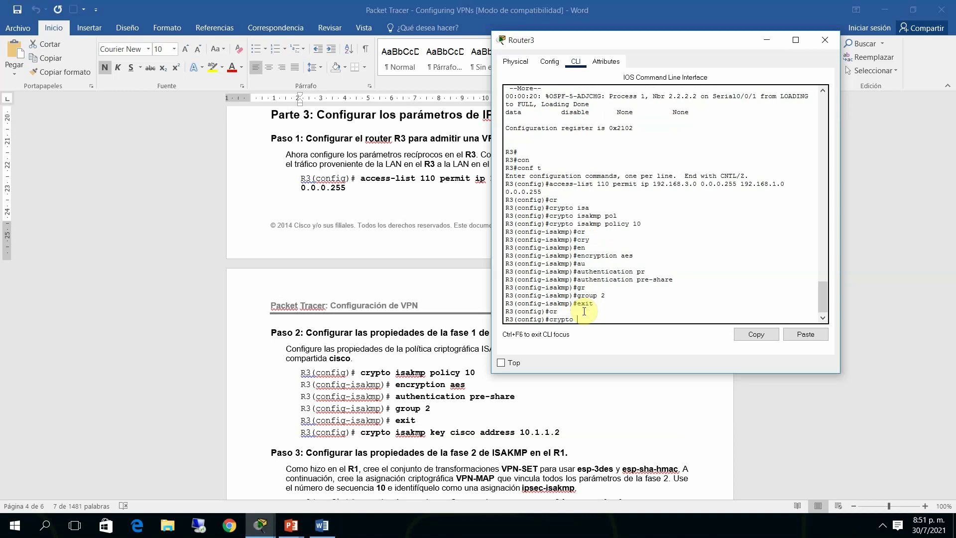
type("isa")
key("Tab")
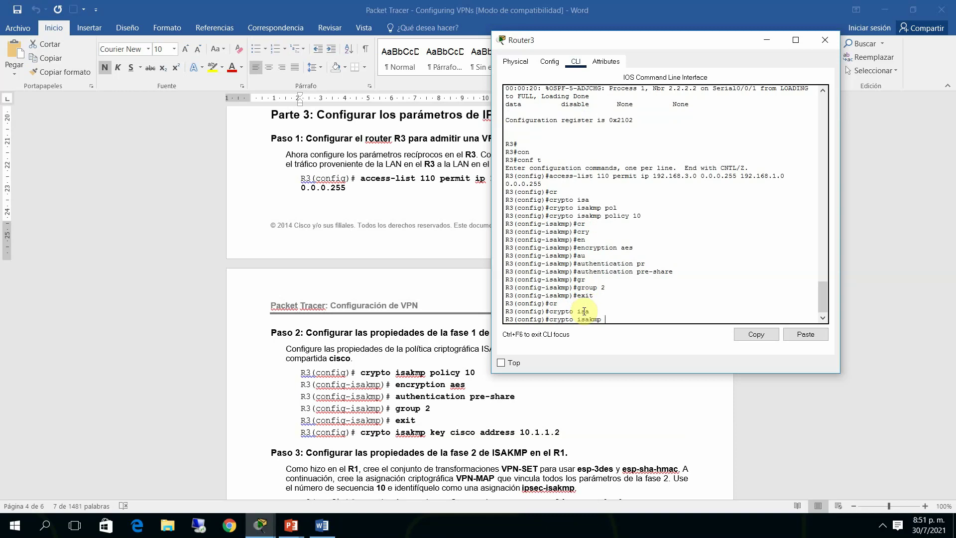
type("ke")
key("Tab")
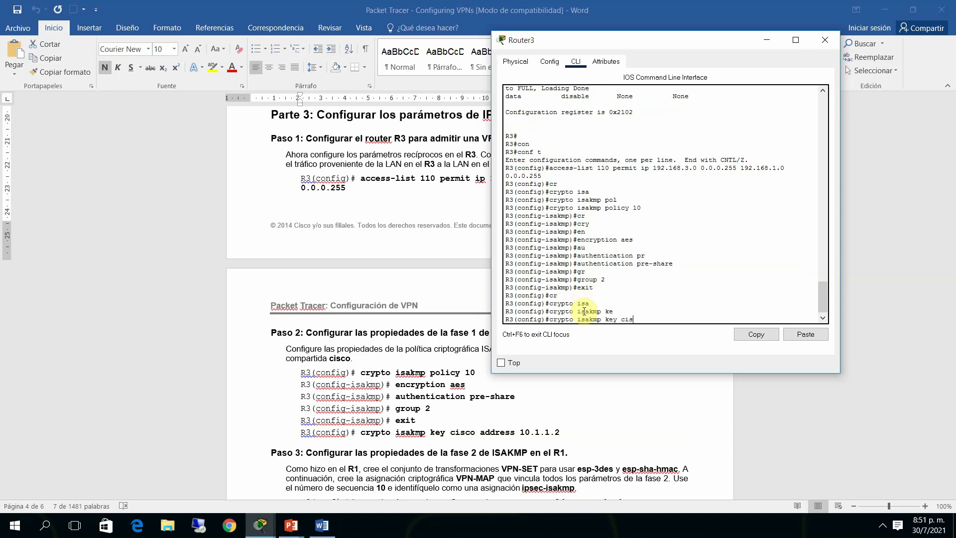
type("cisco add")
key("Tab")
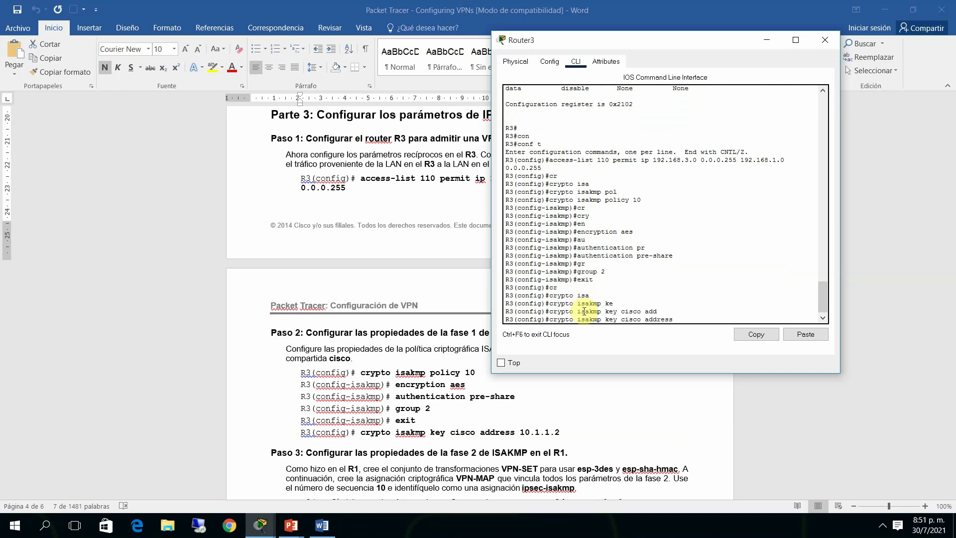
type("10.1.1.1")
key("Return")
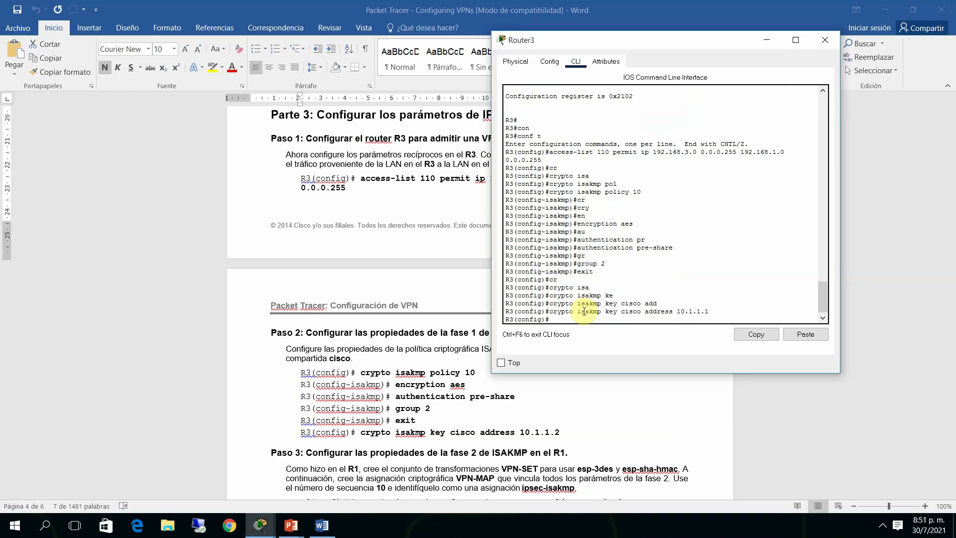
Bring the Router3 CLI window back in front of the Word lab guide
left_click(585, 423)
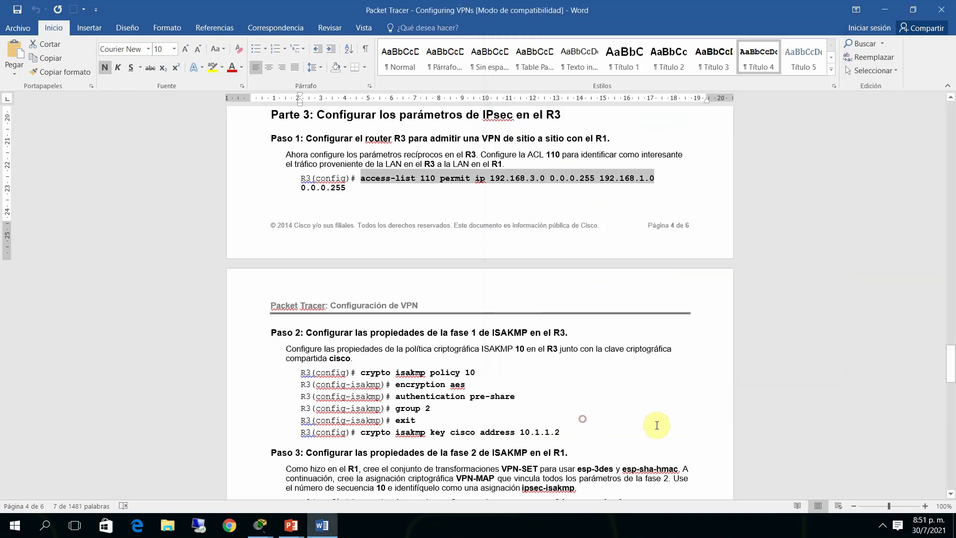
left_click_drag(946, 354, 949, 381)
left_click(949, 382)
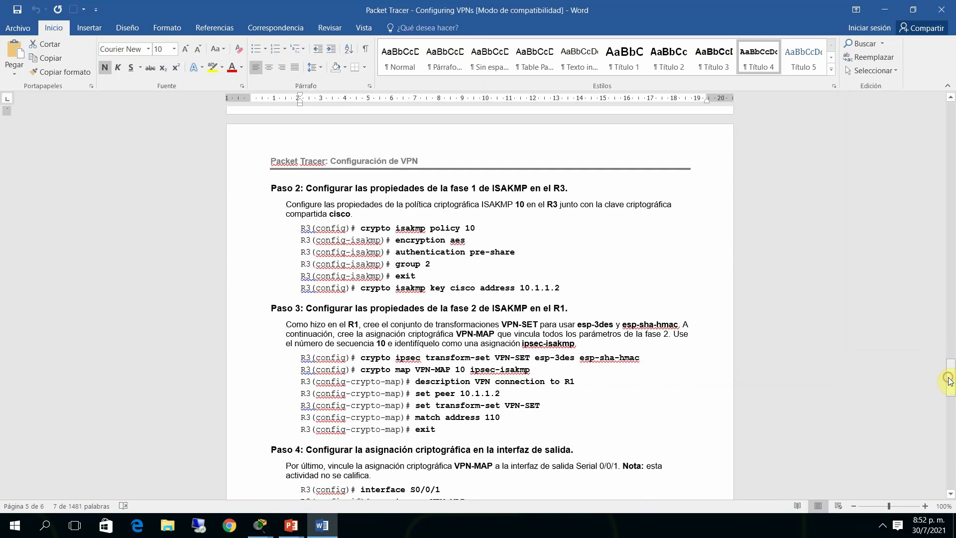
left_click(949, 381)
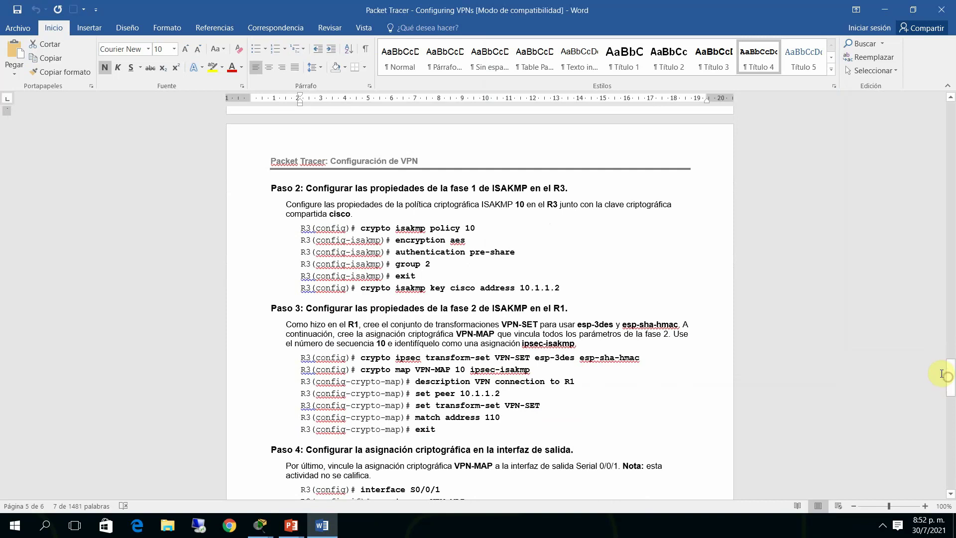
left_click_drag(949, 379, 949, 387)
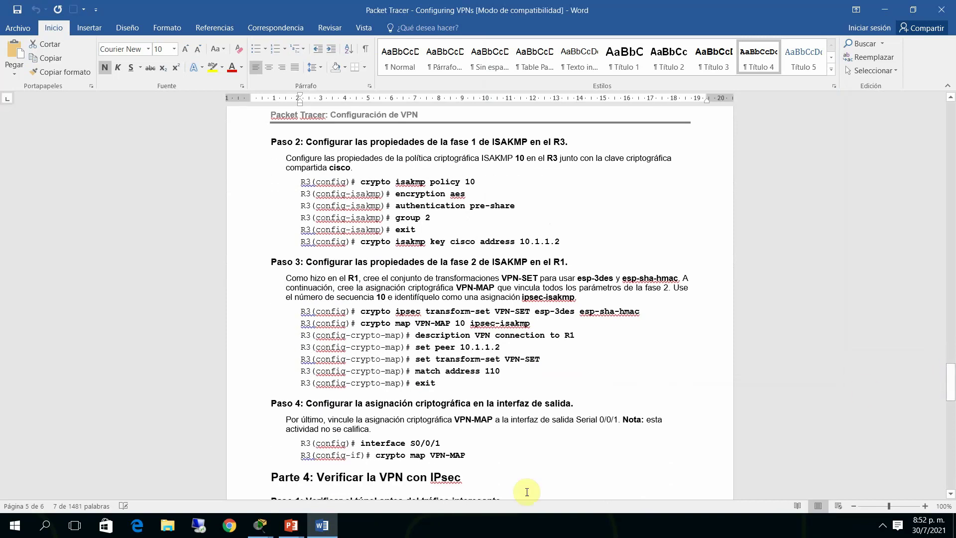
mouse_move(260, 524)
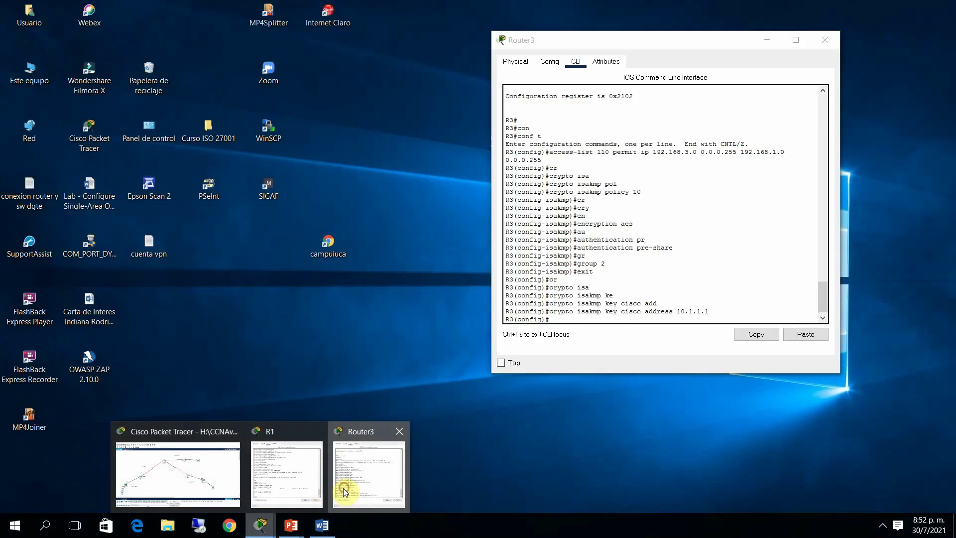
left_click(343, 491)
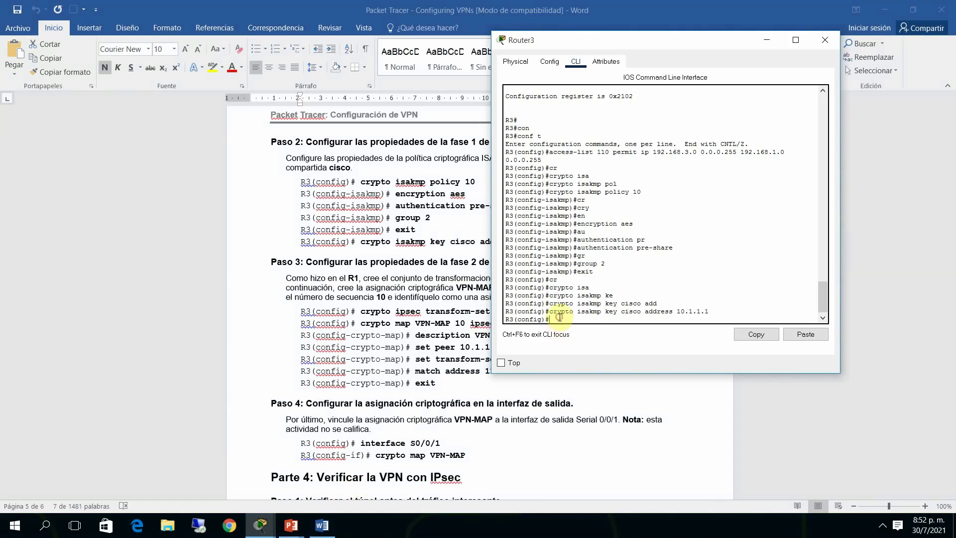
Create IPsec transform set VPN-SET on R3 using esp-3des and esp-sha-hmac
type("c")
type("ry")
key("Tab")
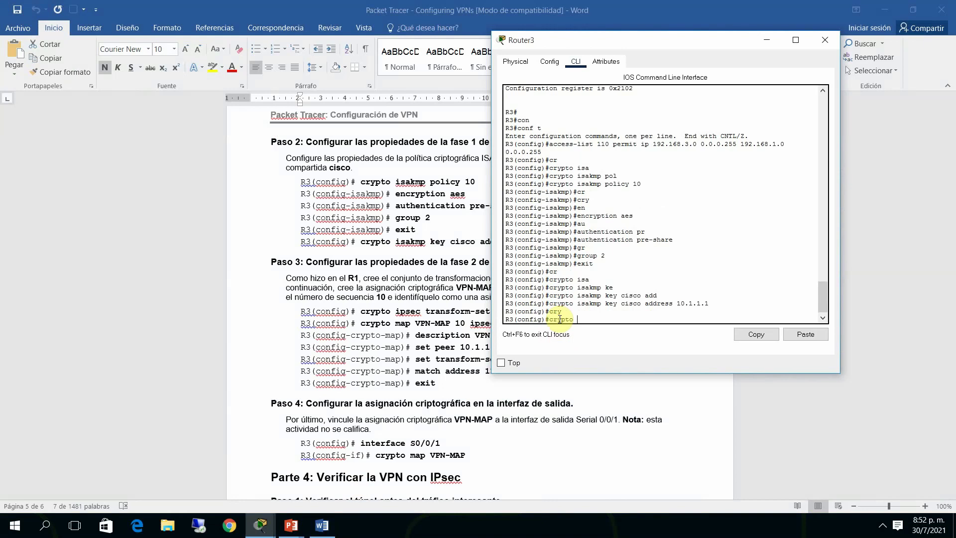
type("ips")
key("Tab")
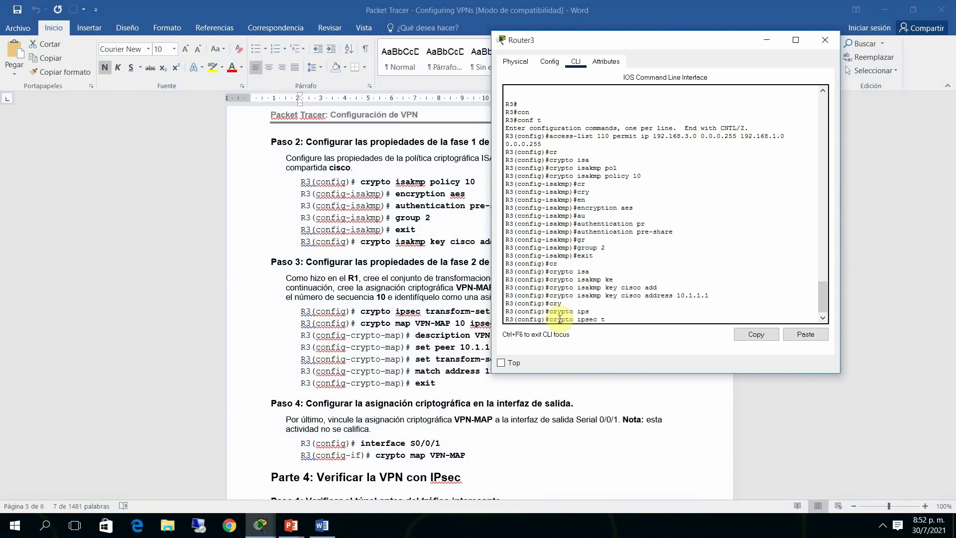
type("tra")
key("Tab")
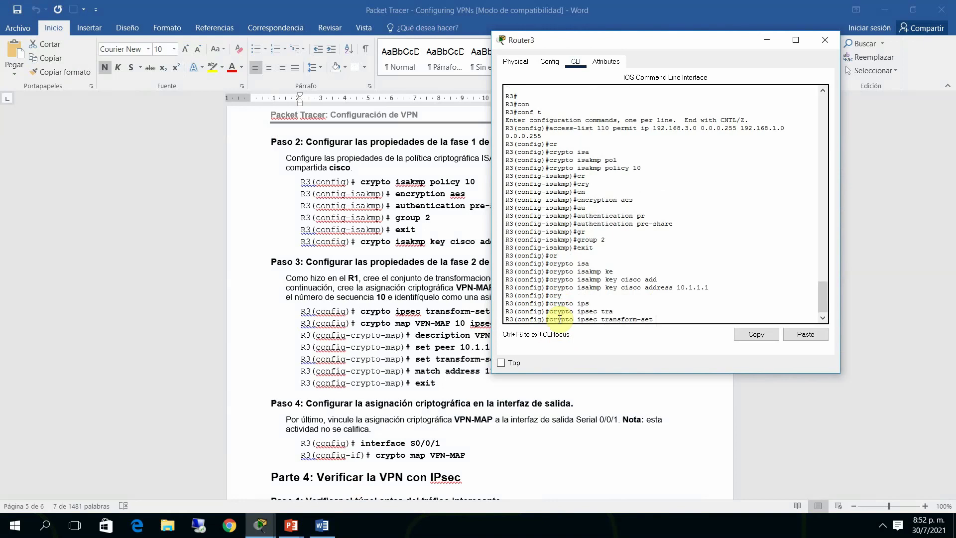
left_click_drag(680, 39, 805, 41)
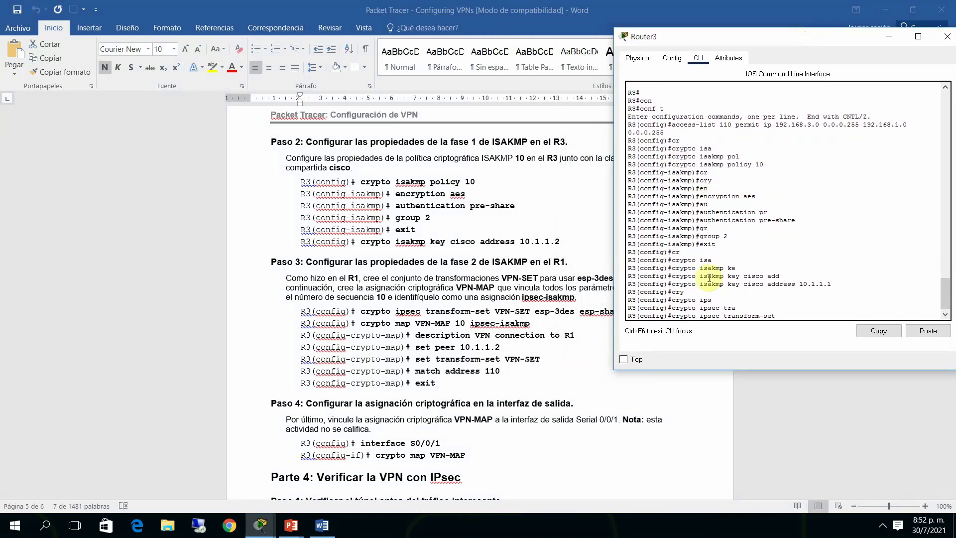
type("VPN-SET")
type("esp-sha")
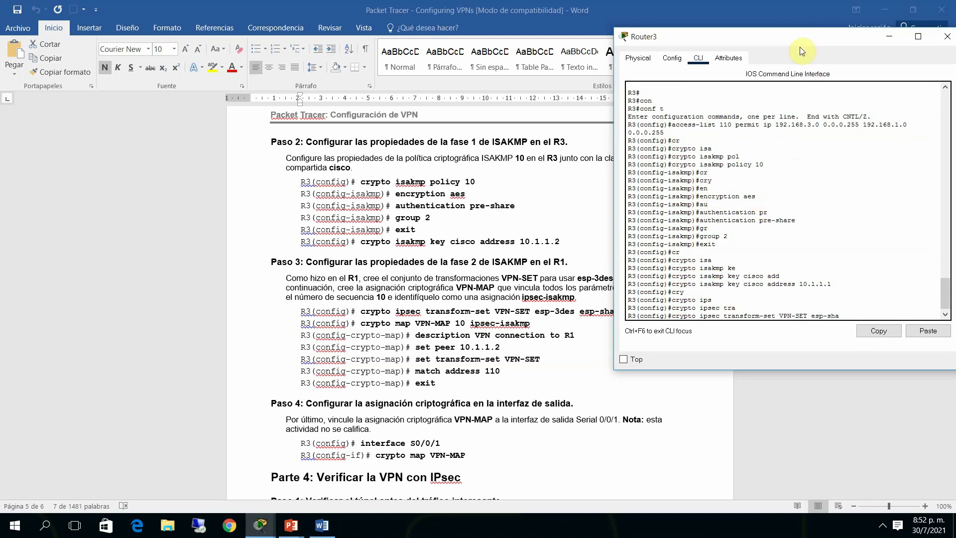
mouse_move(799, 43)
left_mouse_down()
mouse_move(840, 43)
mouse_move(767, 31)
mouse_move(817, 35)
mouse_move(805, 32)
left_mouse_up()
key("BackSpace")
key("BackSpace")
key("BackSpace")
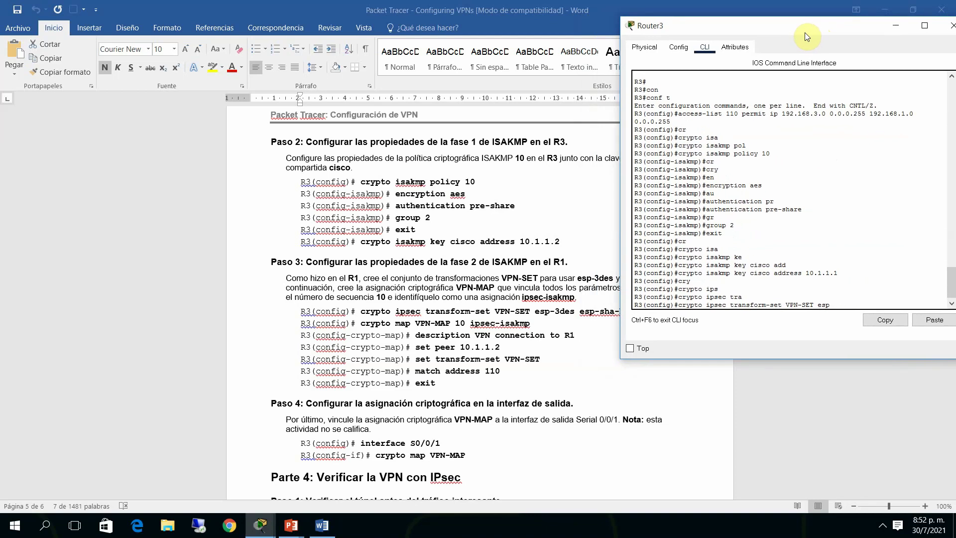
type("sp-3des esp-sha-hmac")
mouse_move(852, 29)
left_mouse_down()
mouse_move(883, 26)
mouse_move(845, 19)
left_mouse_up()
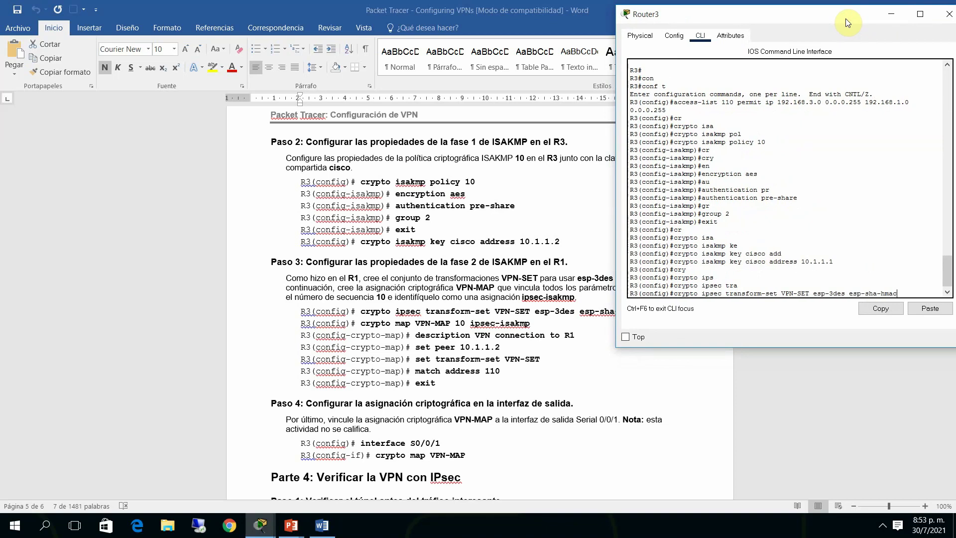
key("Return")
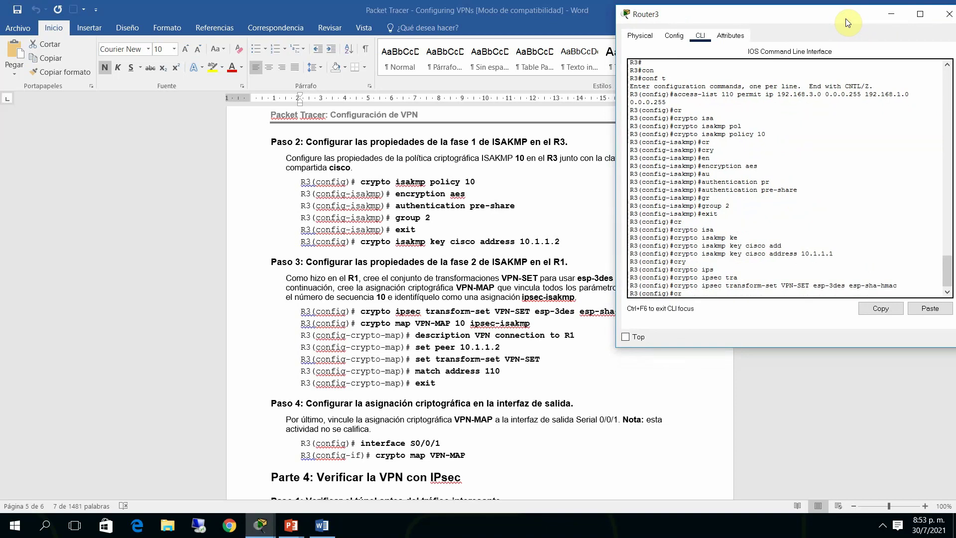
Create crypto map VPN-MAP 10 ipsec-isakmp with peer 10.1.1.1
type("cr")
key("Tab")
type("ma")
key("Tab")
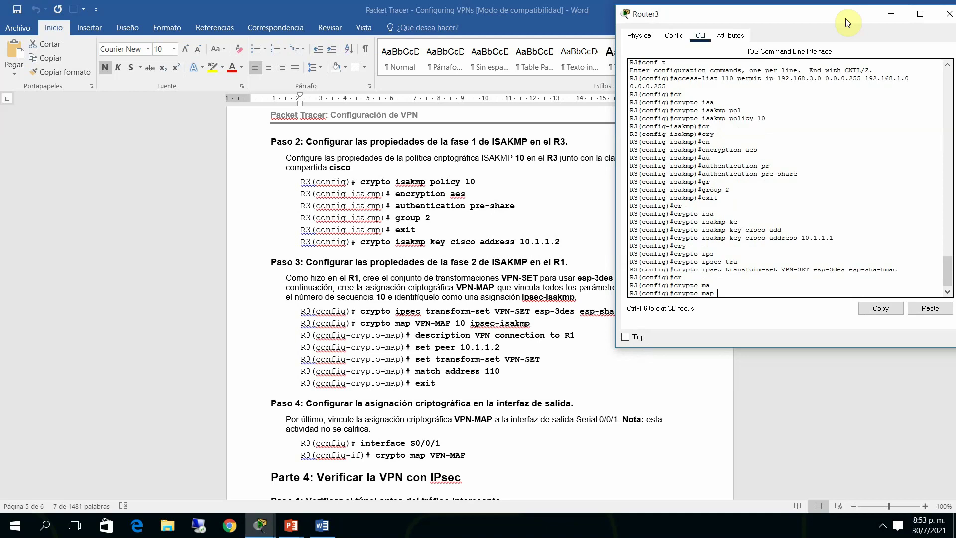
type("VPN-MAP 10 i")
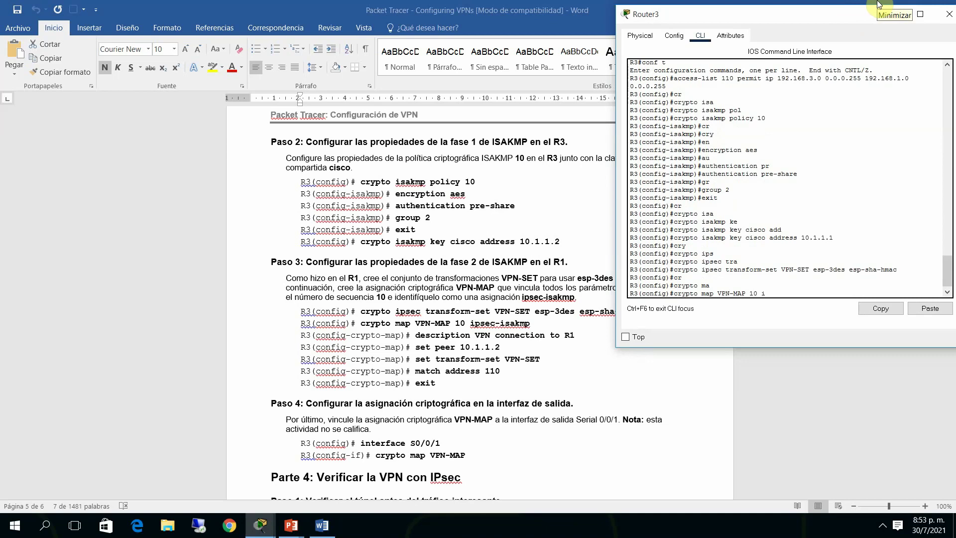
type("ps")
key("Tab")
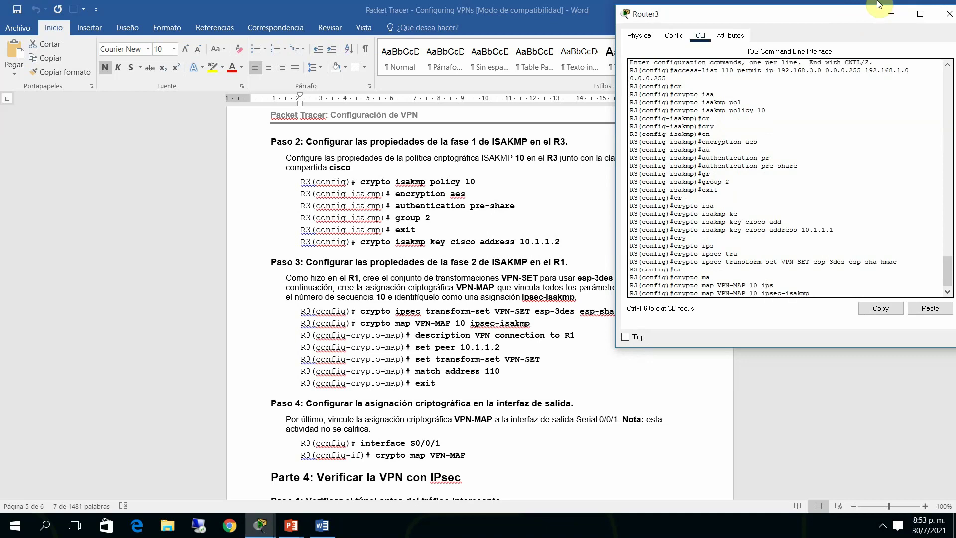
key("Return")
type("ser")
key("Tab")
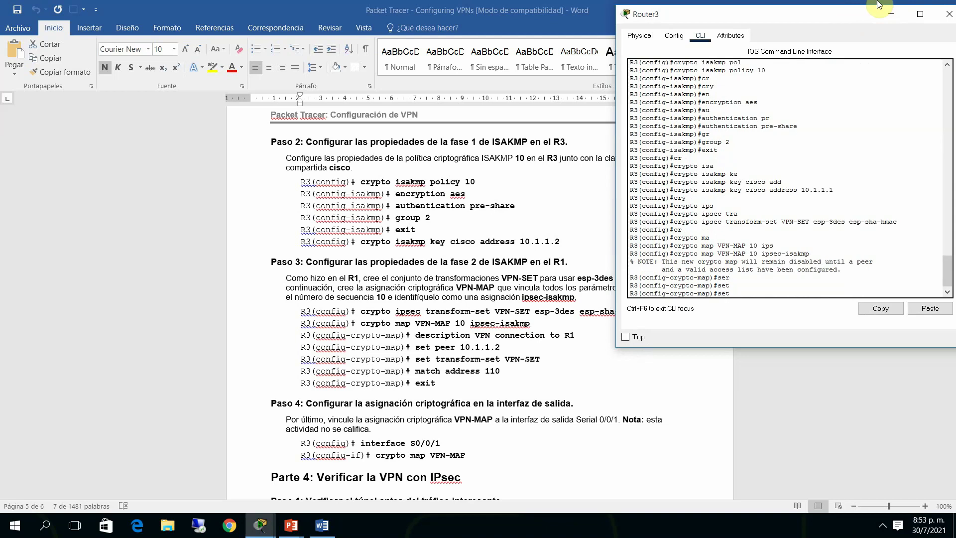
type("pe")
key("Tab")
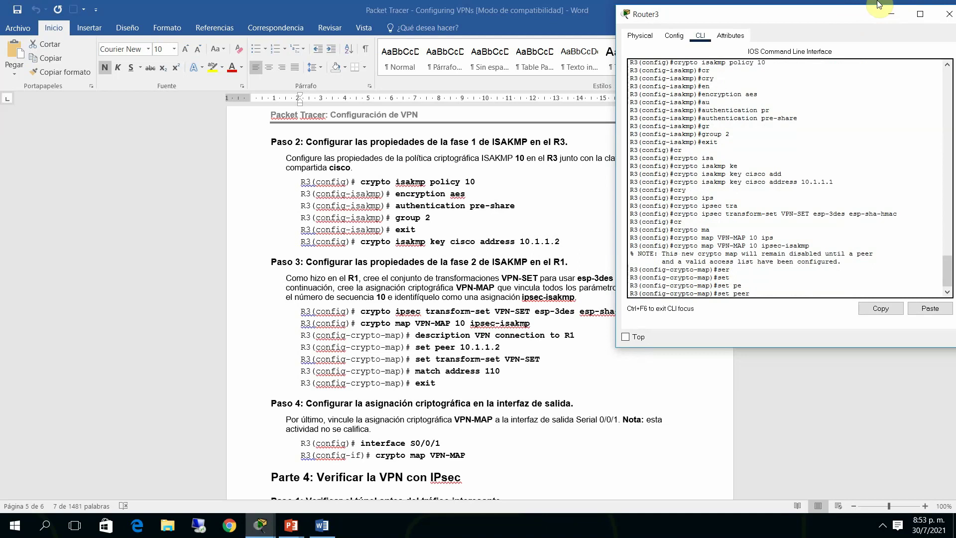
type("10.1.1.1")
key("Return")
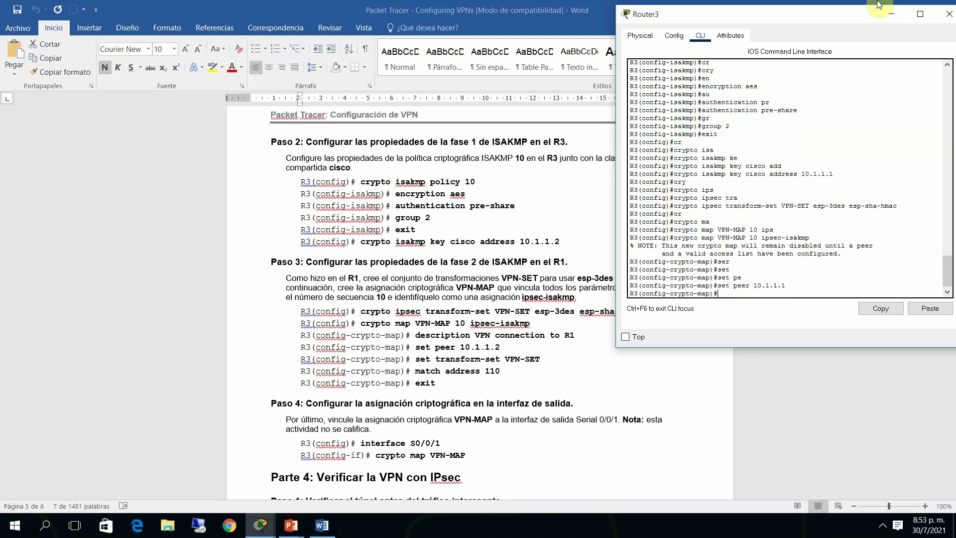
Attach transform set VPN-SET and match address 110 in the crypto map, then exit it
type("ser")
key("Tab")
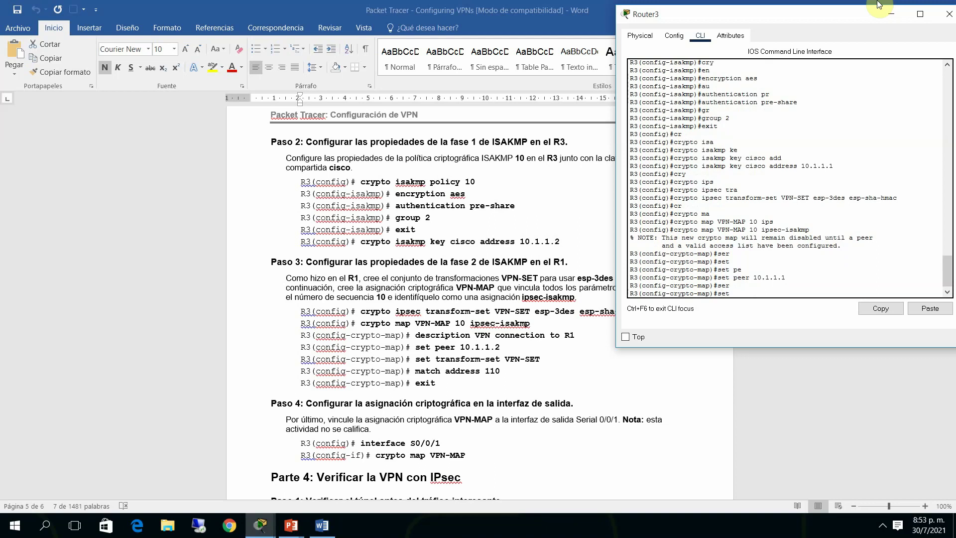
type("tra")
key("Tab")
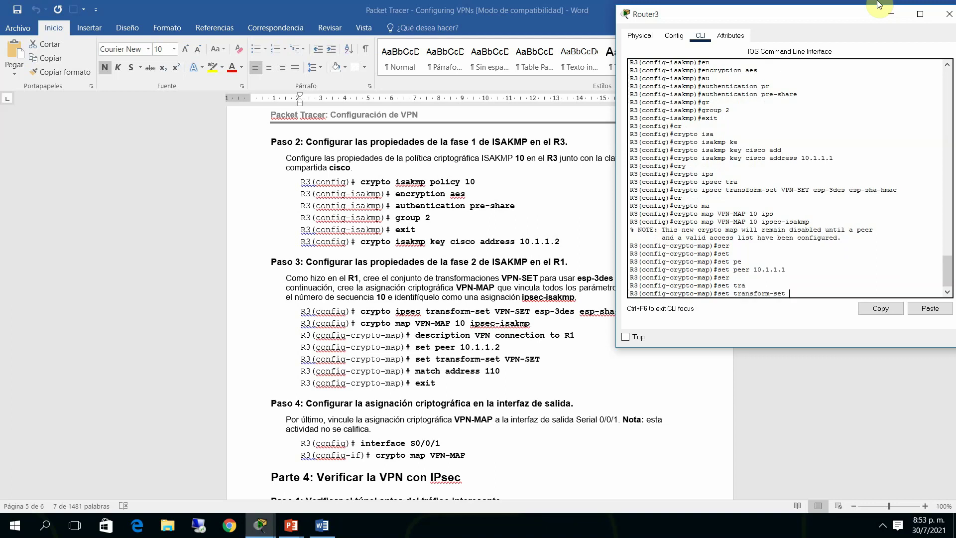
type("VPN-SET")
key("Return")
type("ma")
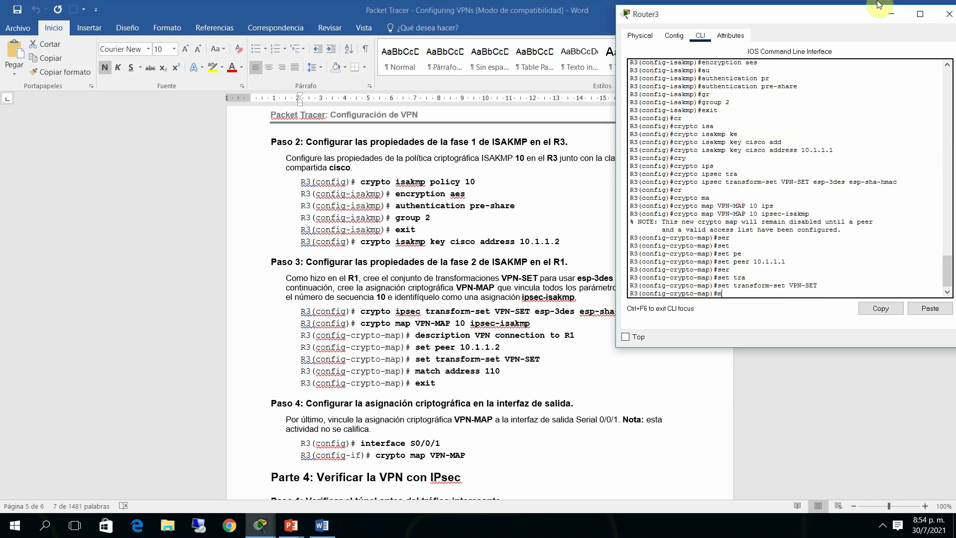
key("Tab")
type("add")
key("Tab")
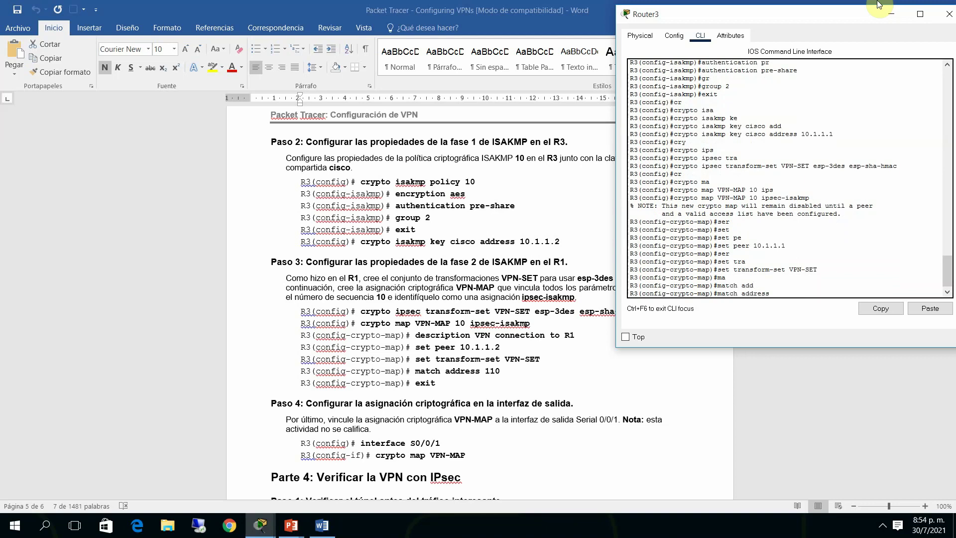
type("110")
key("Return")
type("exit")
key("Return")
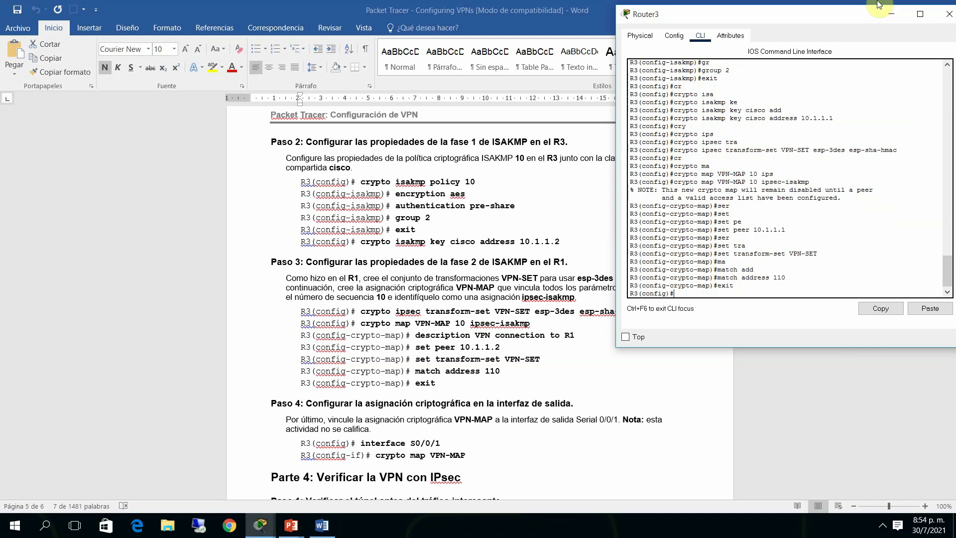
type("in")
key("Tab")
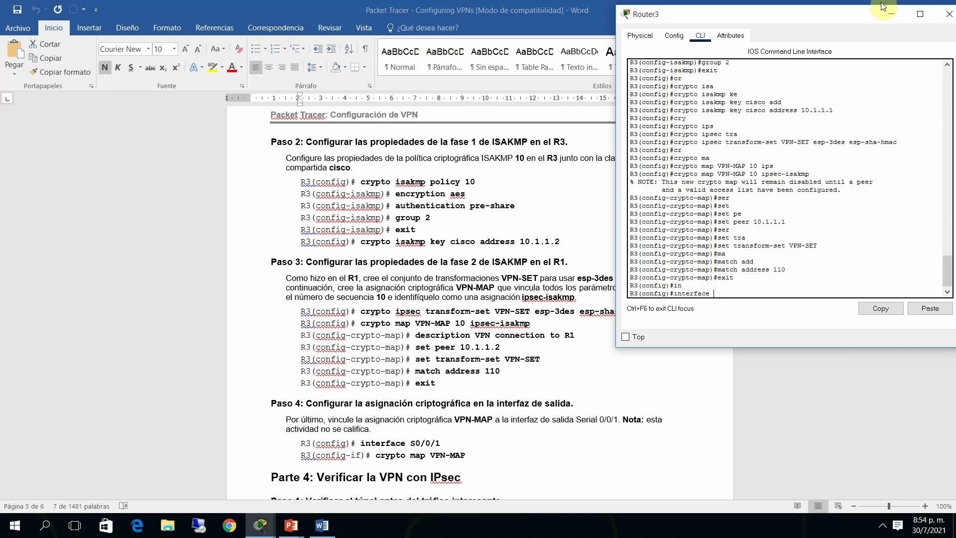
Apply crypto map VPN-MAP to interface Serial 0/0/1 and end configuration mode
type("ser")
key("Tab")
type("0/")
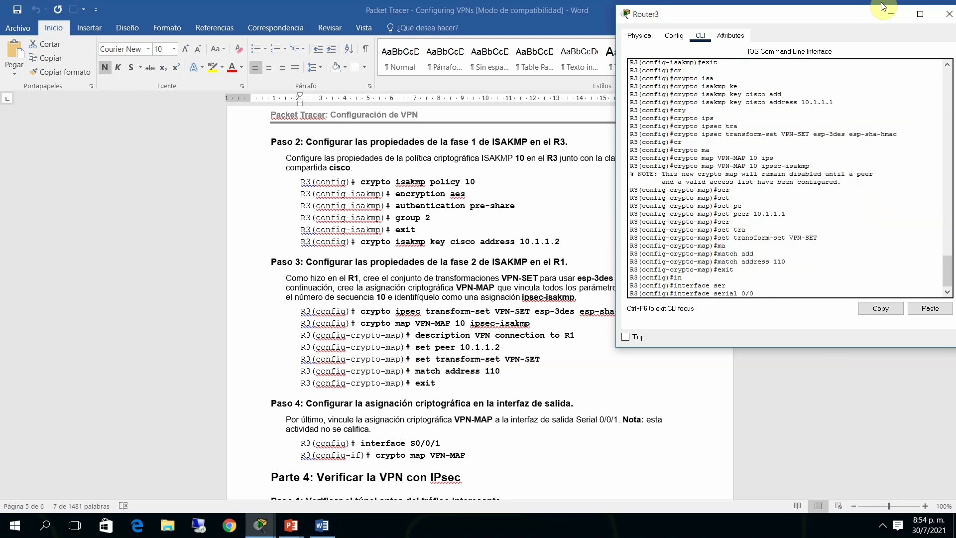
type("0/1")
key("Return")
type("cr")
key("Tab")
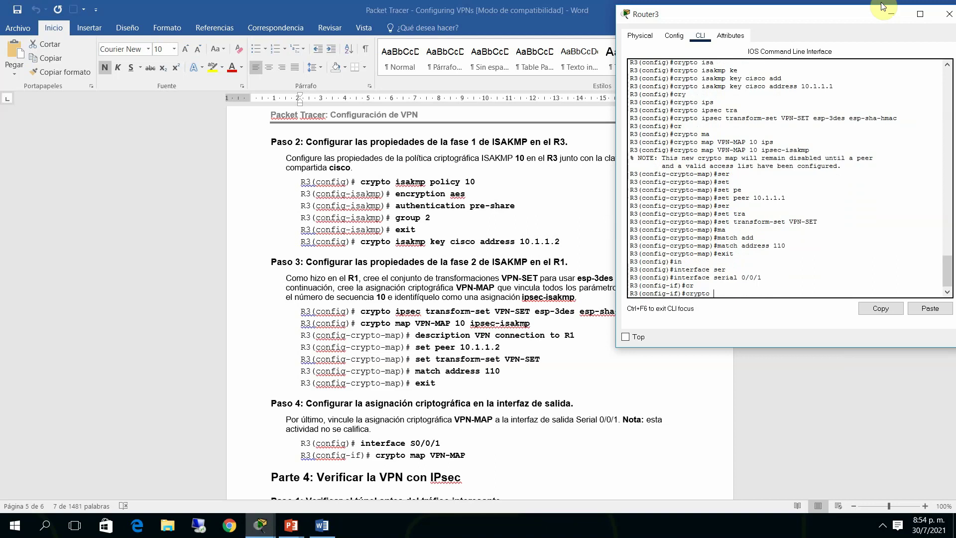
type("map VPN-MAP")
key("Return")
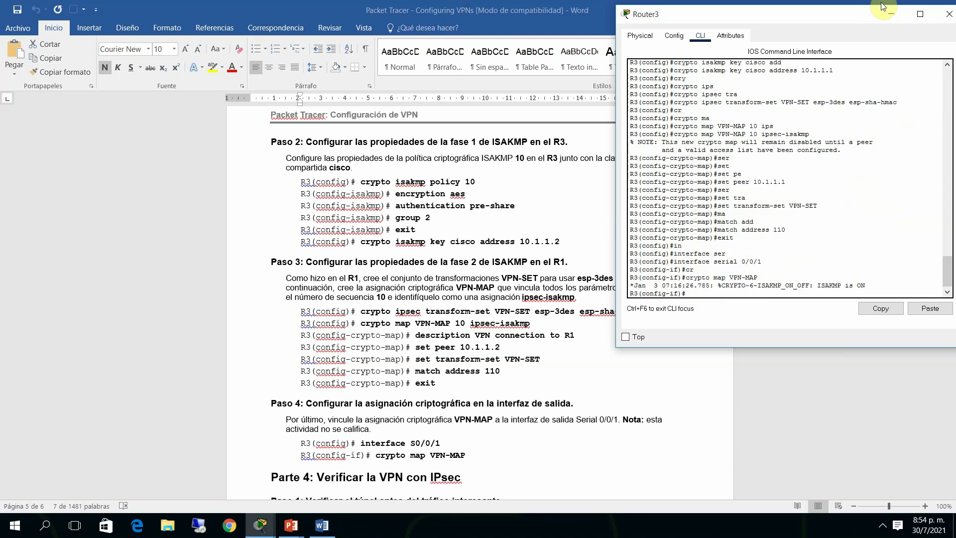
key("Return")
type("end")
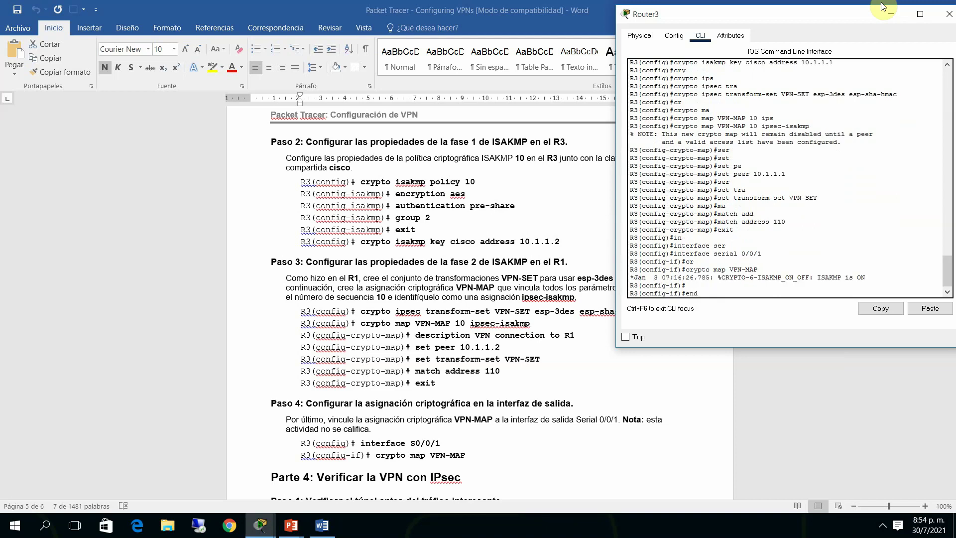
key("Return")
key("Return")
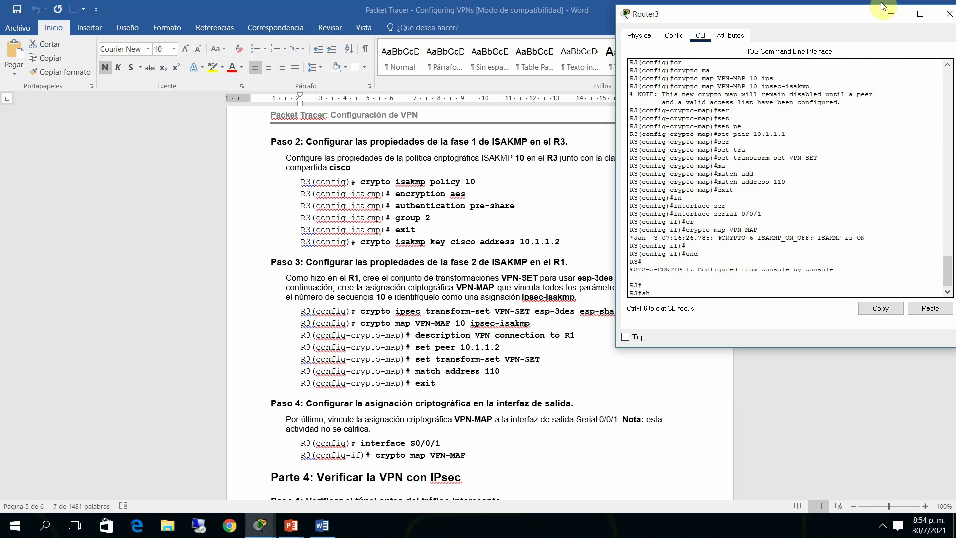
Show R3's ISAKMP security associations with show crypto isakmp sa
type("sh cr")
key("Tab")
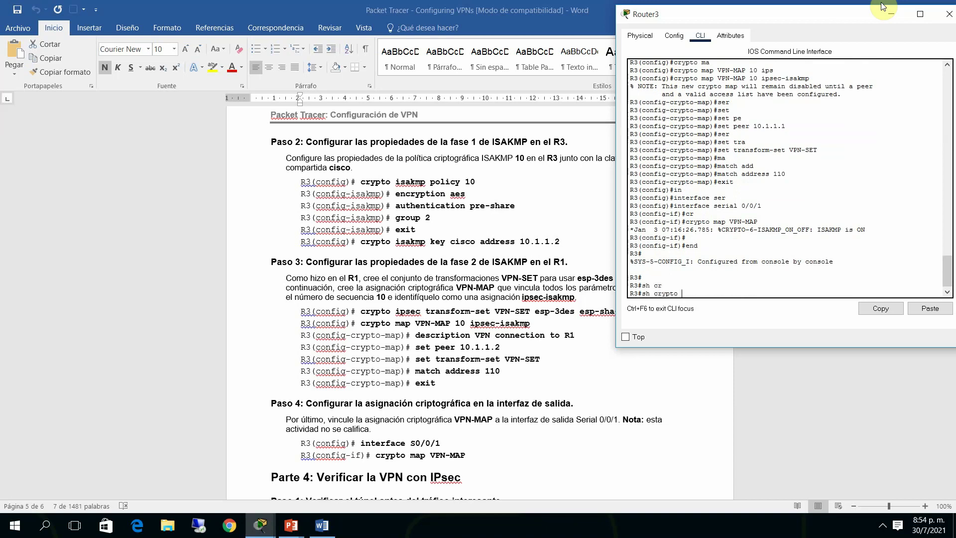
type("is")
key("Tab")
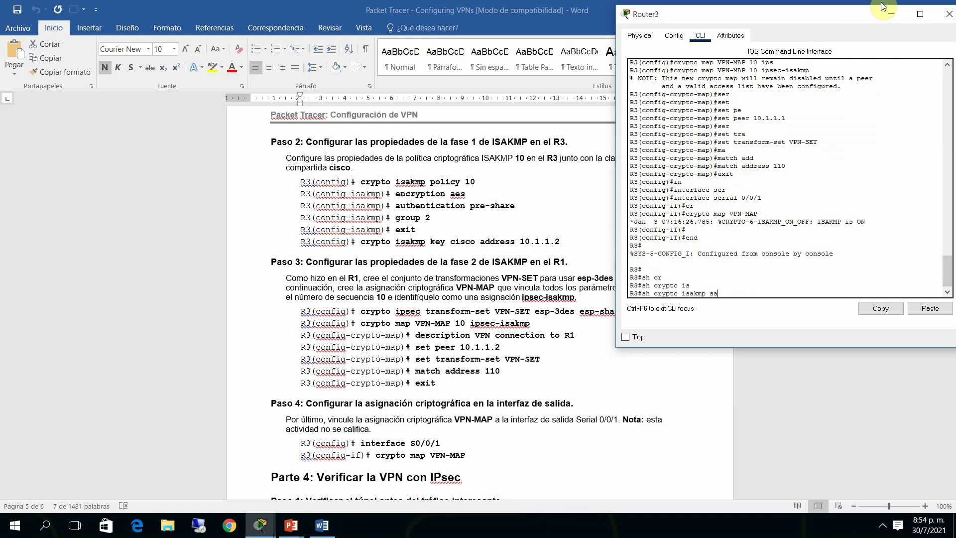
type("sa")
key("Return")
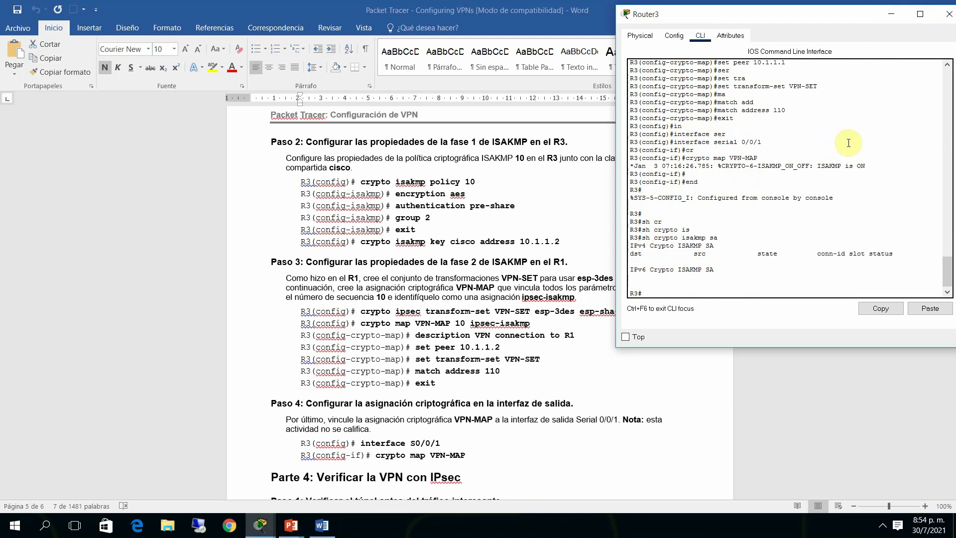
left_click_drag(948, 266, 948, 272)
Display R3's running configuration and page through it to the end
type("s")
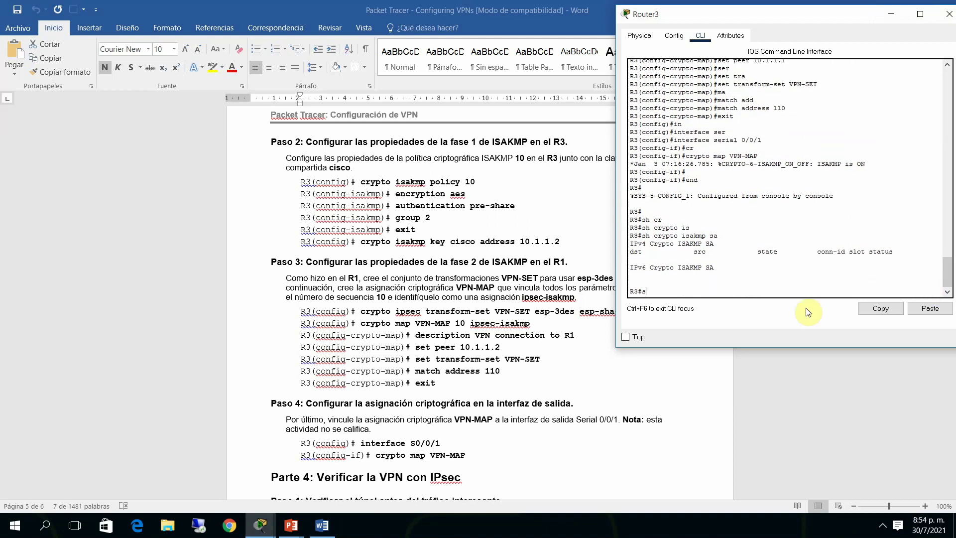
type("hs run")
key("Return")
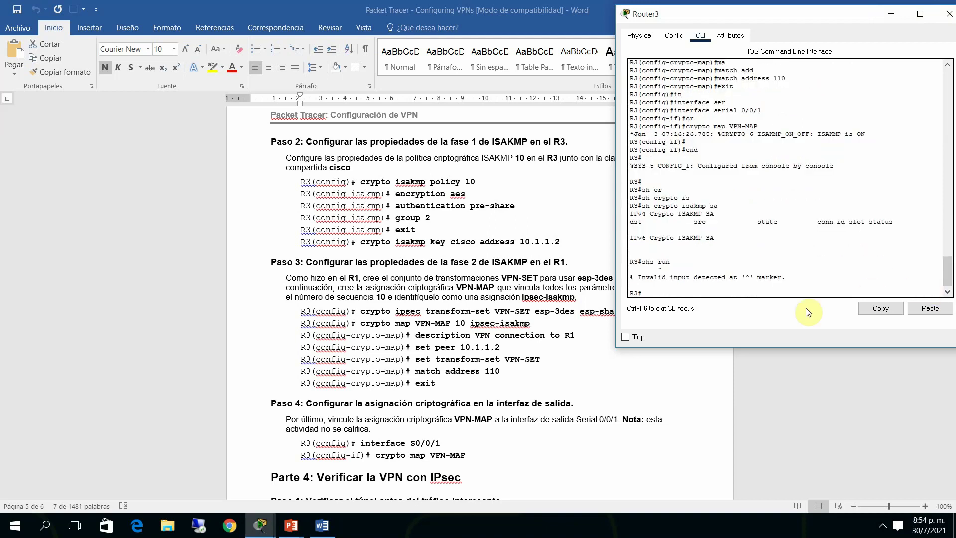
type("sh run+")
key("Return")
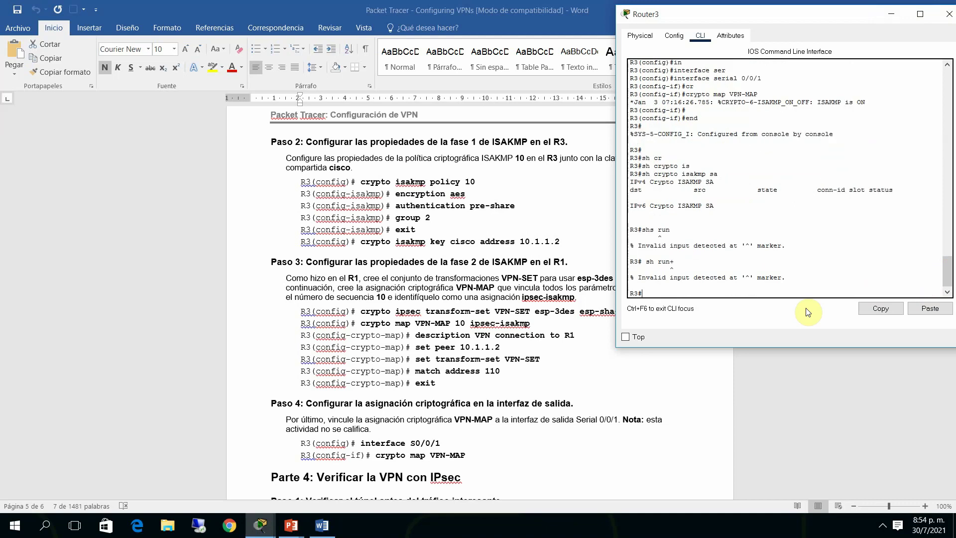
type("sh run")
key("Return")
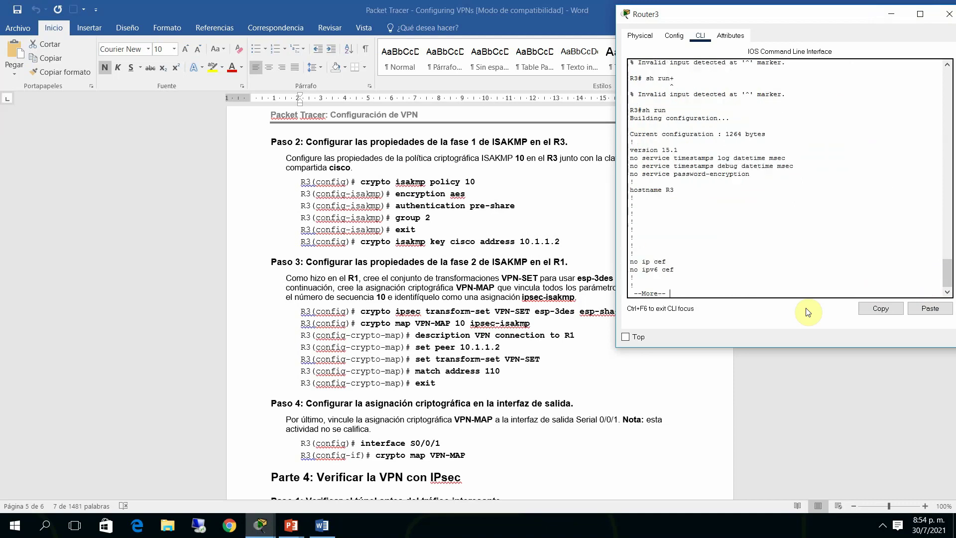
key("space")
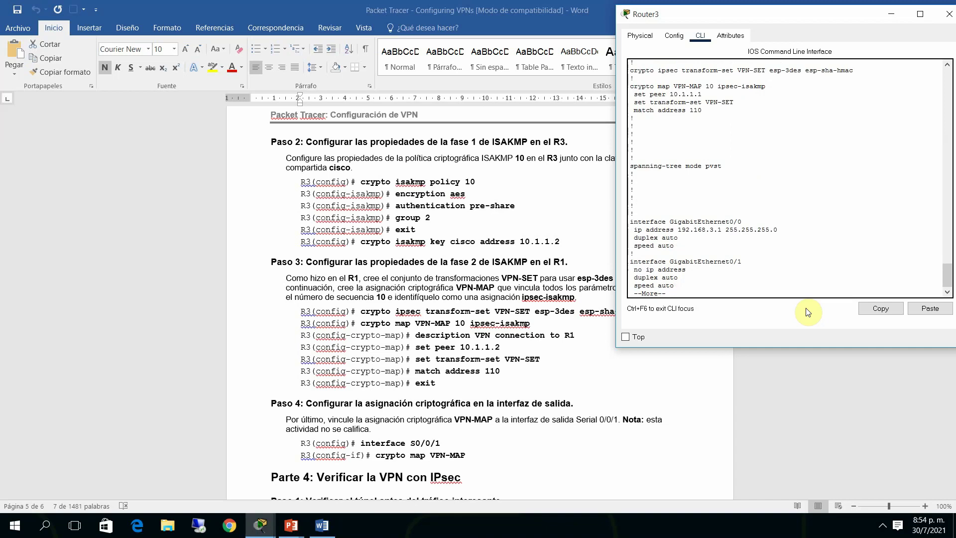
key("Return")
key("Return")
key("Return")
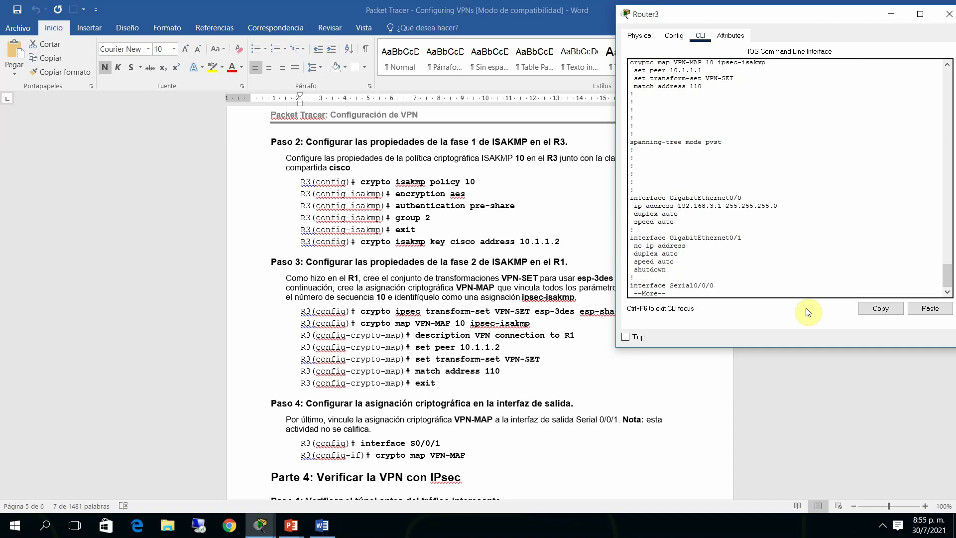
key("Return")
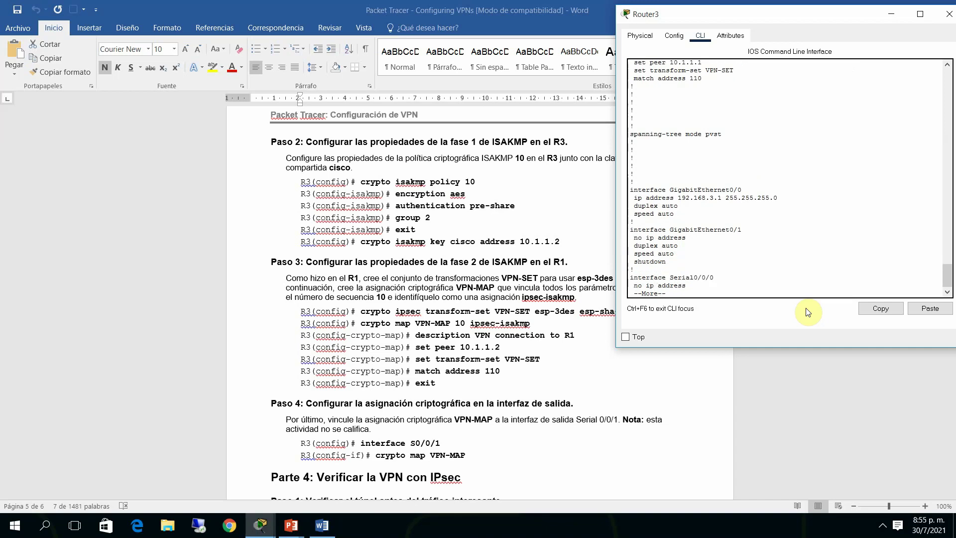
key("Return")
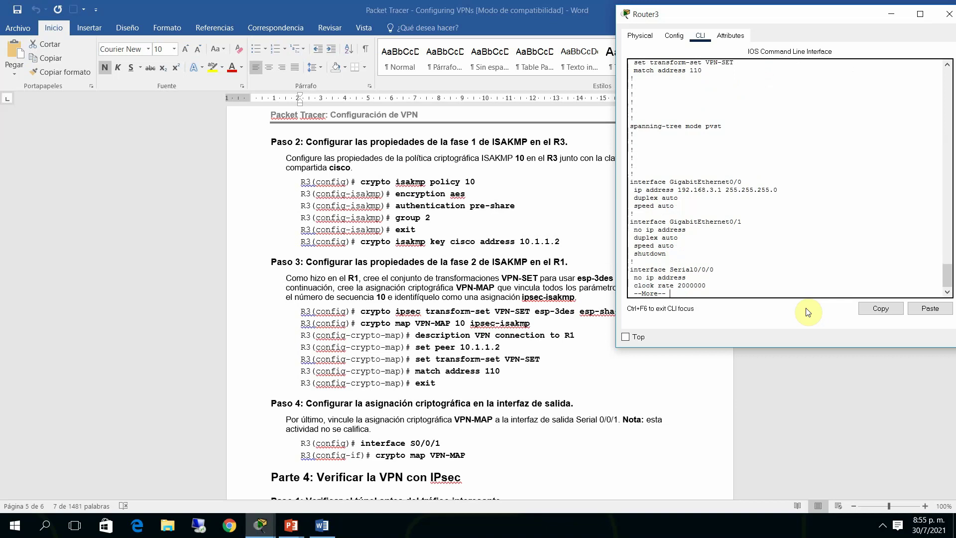
key("space")
key("space")
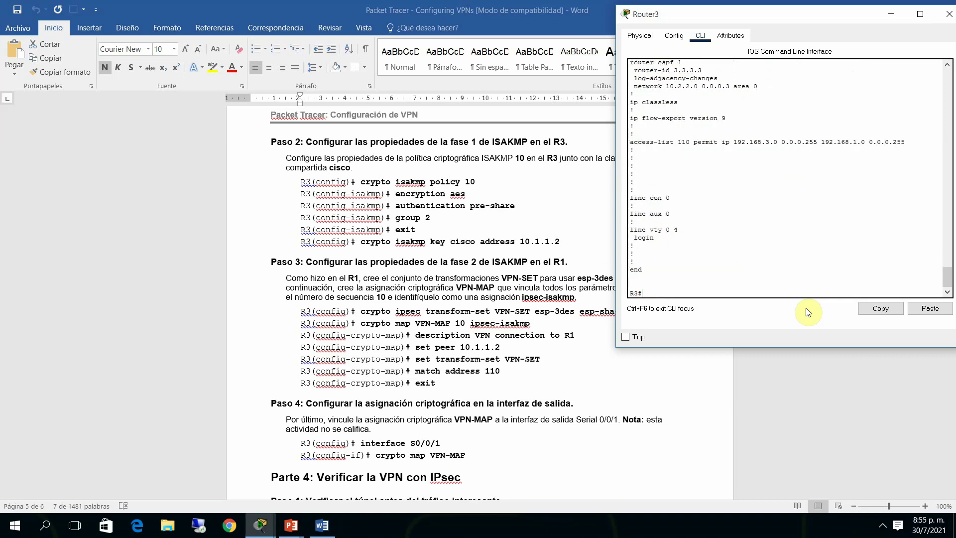
Enable ip ospf 1 area 0 on R3's GigabitEthernet 0/0 and close the Router3 window
key("Return")
type("conf")
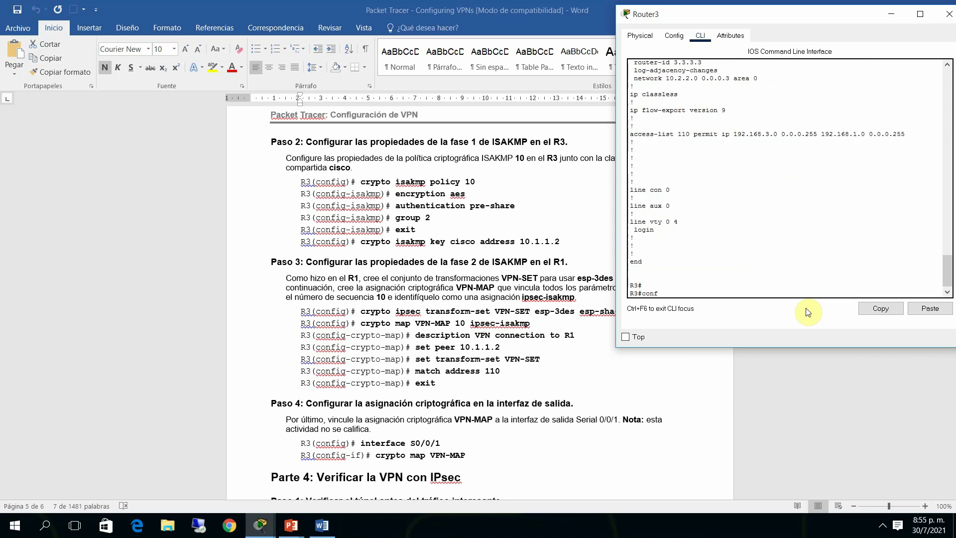
type(" t")
key("Return")
type("in")
key("Tab")
type("g")
key("Tab")
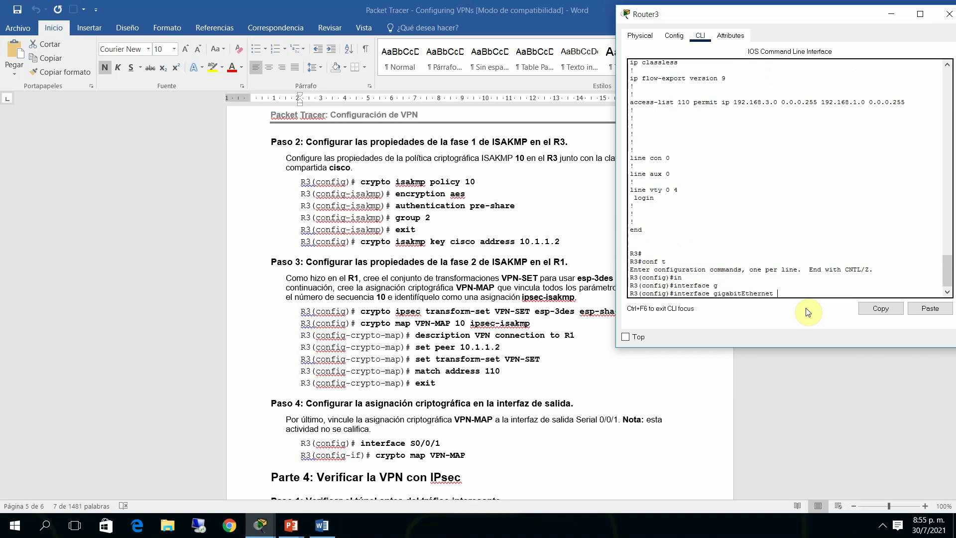
type("0/0")
key("Return")
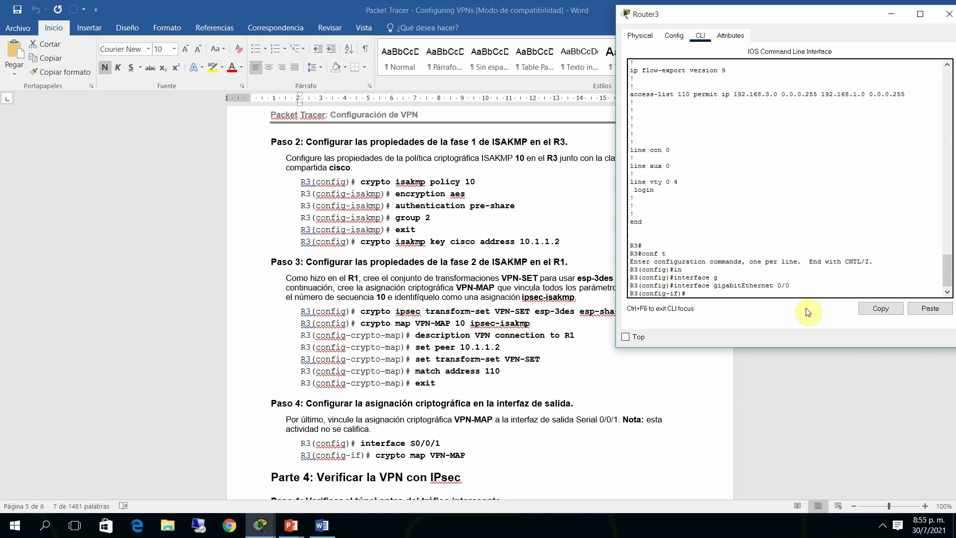
type("ip os")
key("Tab")
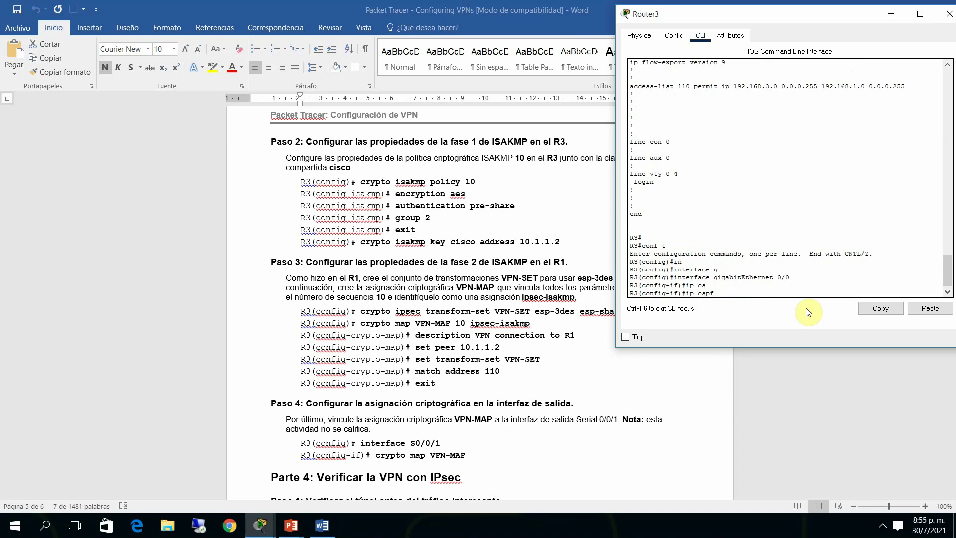
type("1 area 0")
key("Return")
type("end")
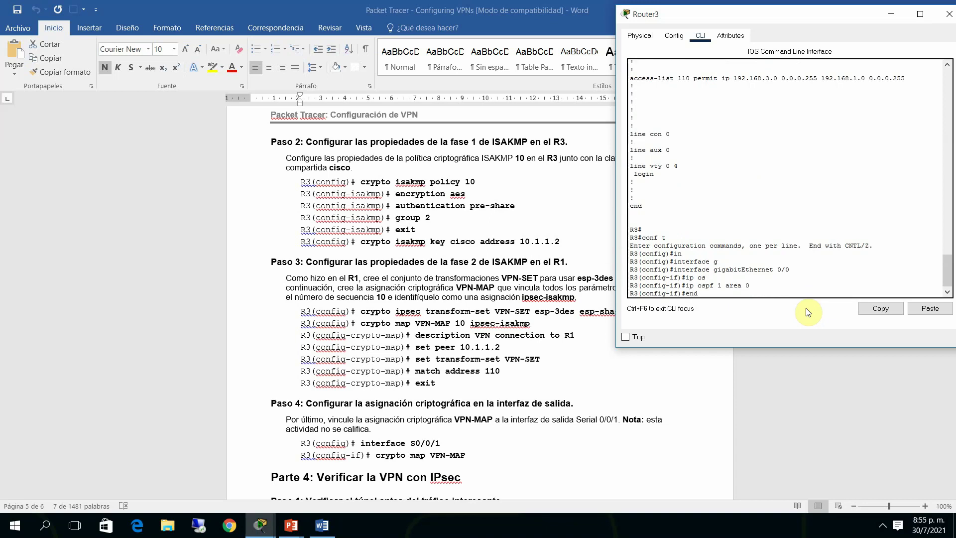
key("Return")
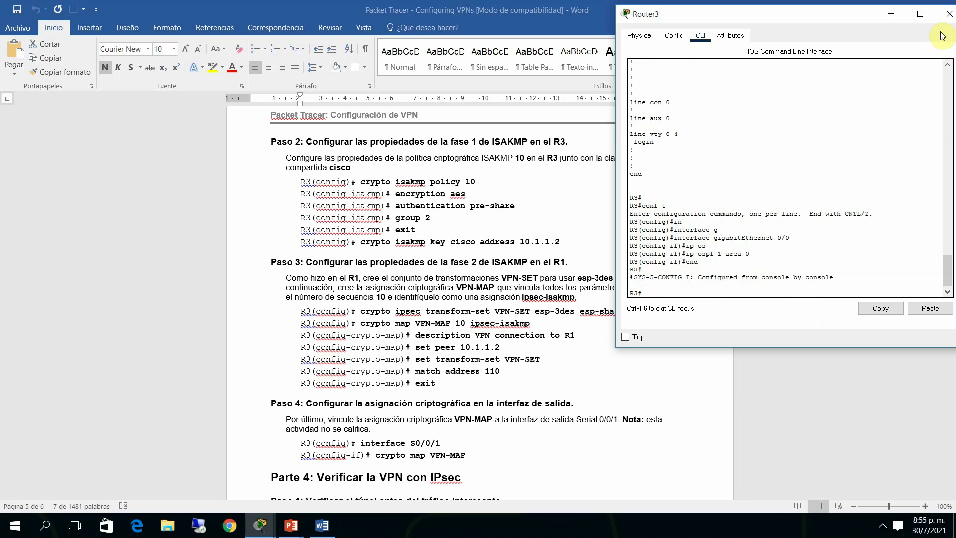
left_click(950, 14)
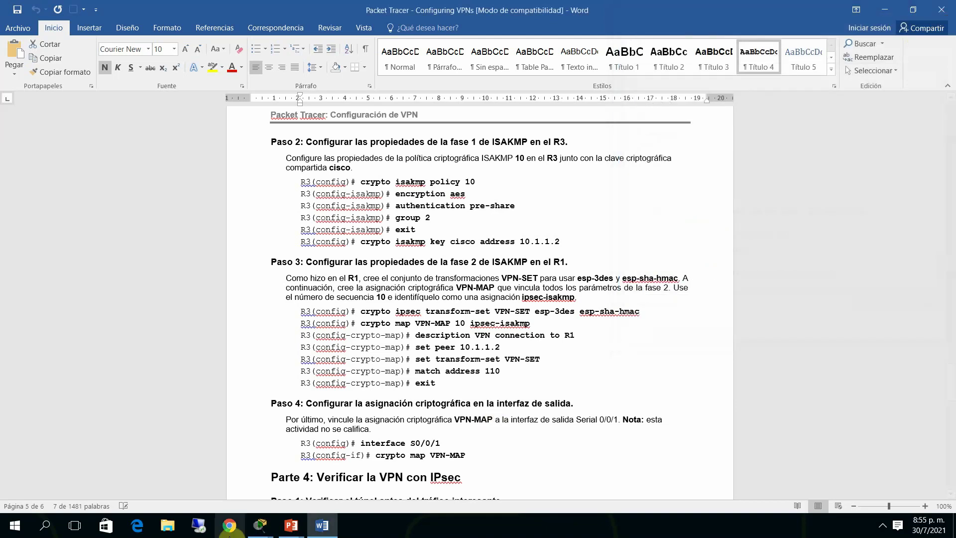
Bring up R1's device window with its command line ready for input
mouse_move(260, 526)
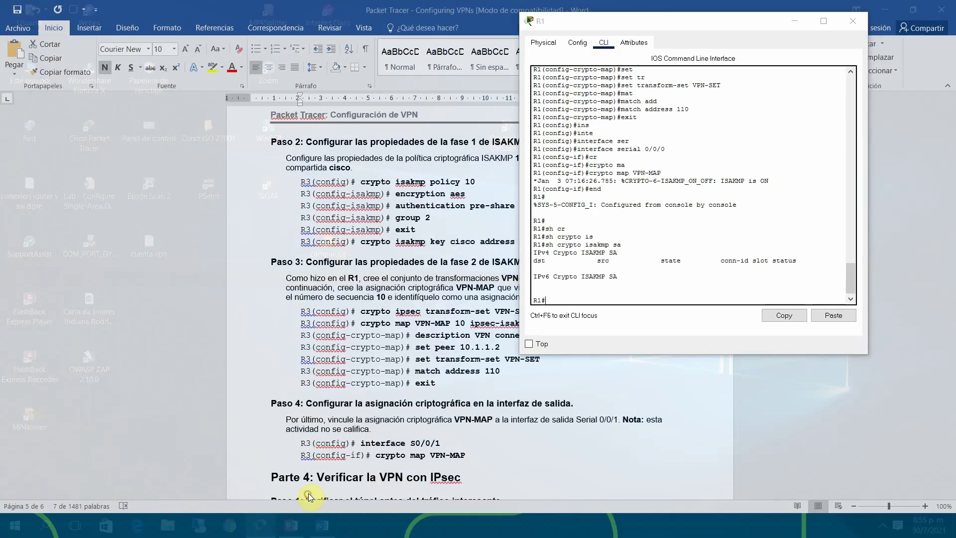
left_click(308, 494)
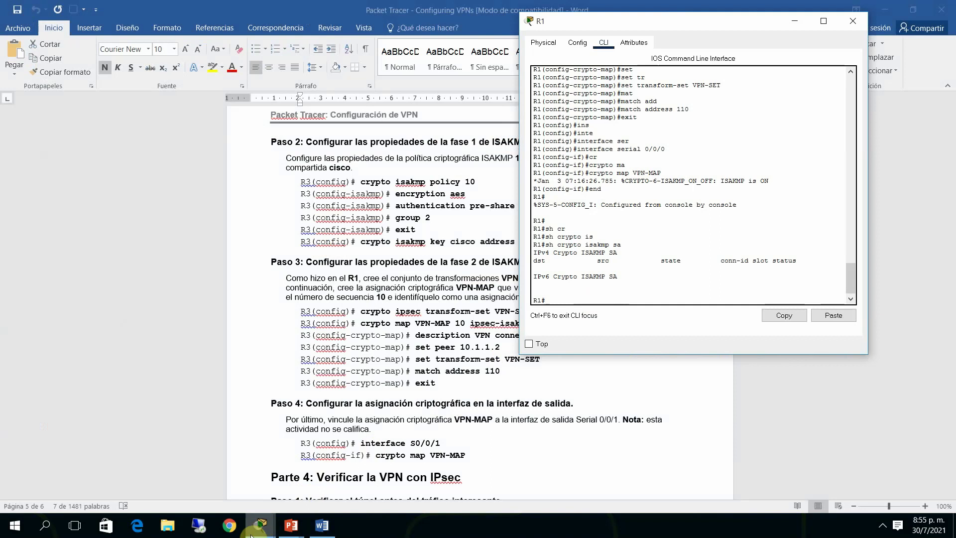
mouse_move(255, 531)
left_click(234, 494)
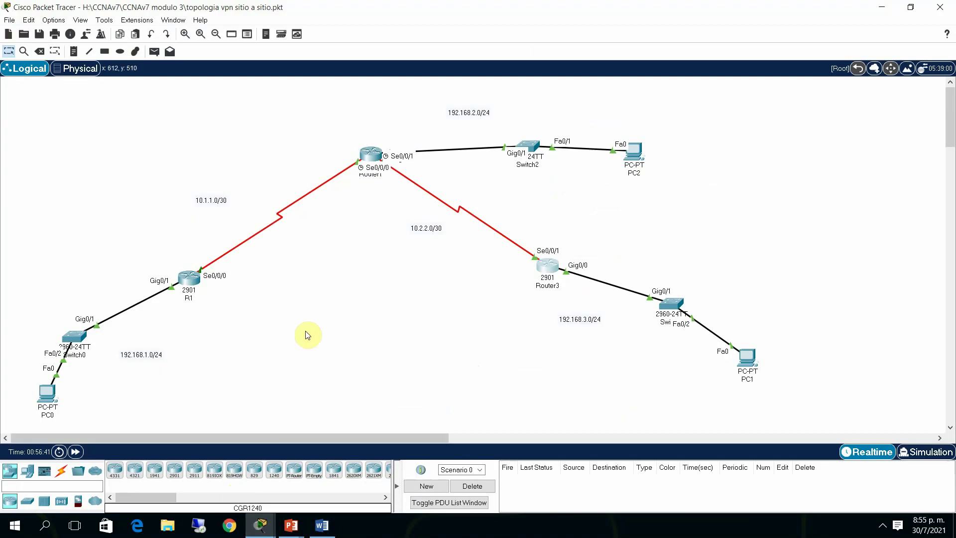
left_click(192, 286)
left_click(575, 303)
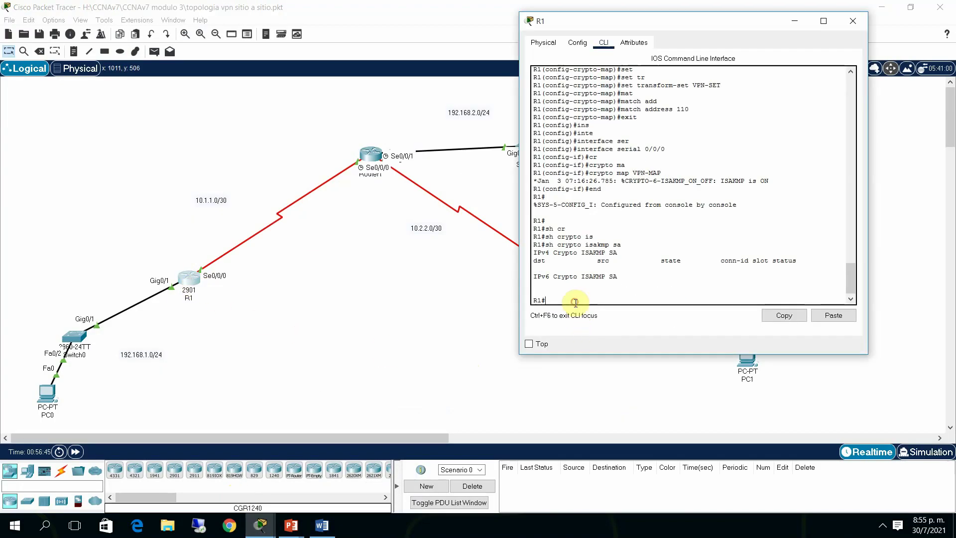
Configure ip ospf 1 area 0 on R1's GigabitEthernet 0/1
type("conf t")
key("Return")
type("in")
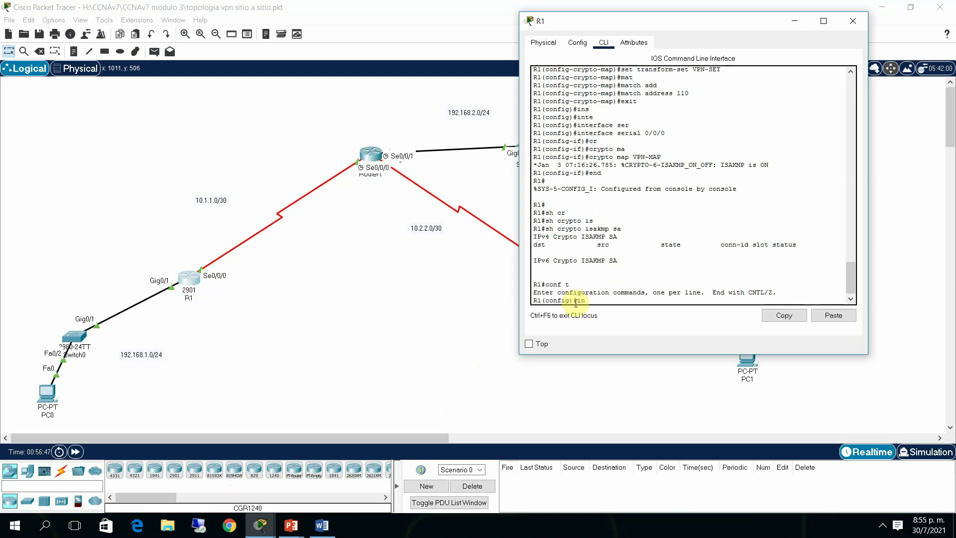
key("Tab")
type("terface g0/1")
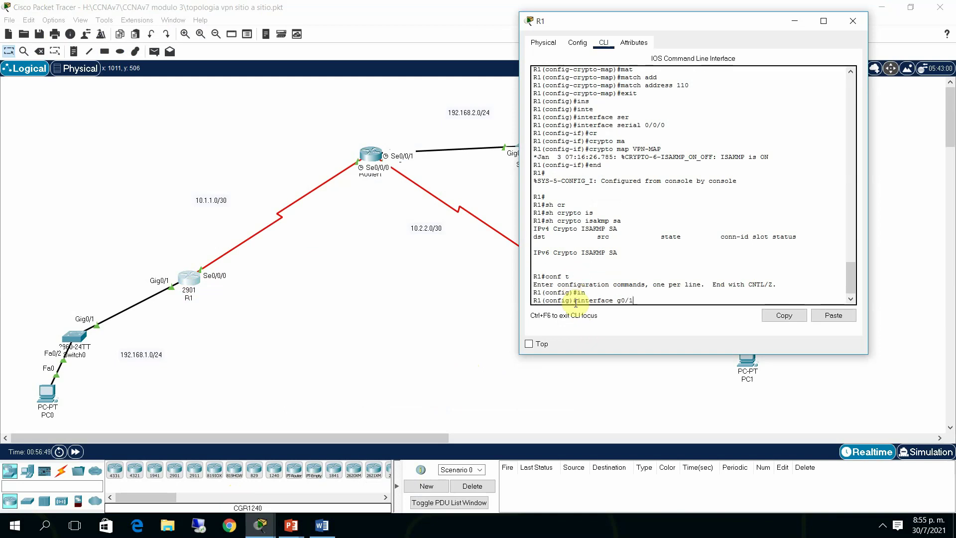
key("Return")
type("ip")
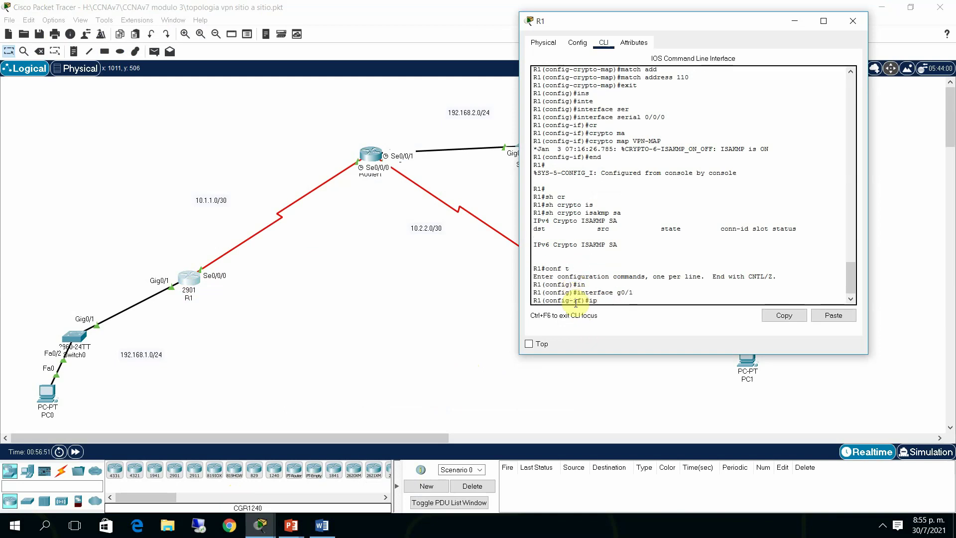
type(" os")
key("Tab")
type("1 a")
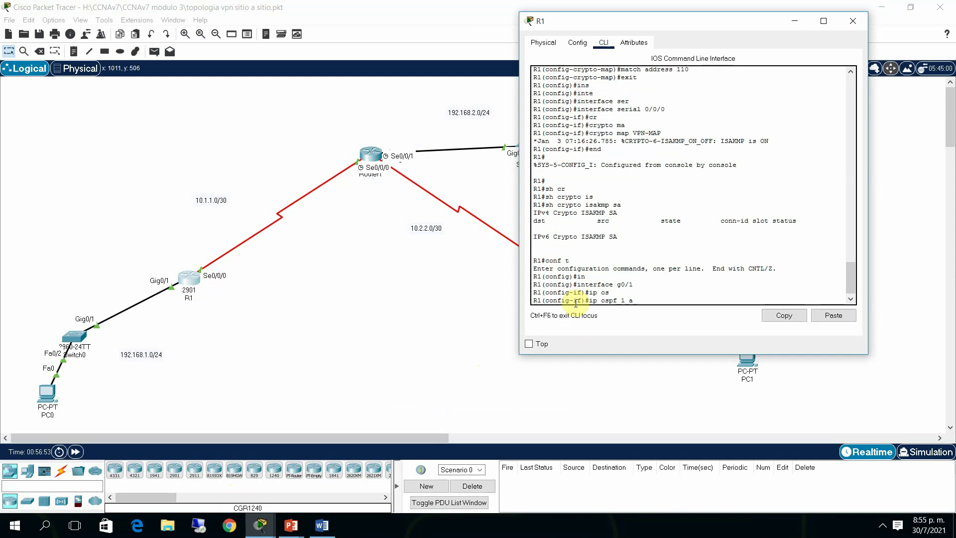
type("rea 0")
key("Return")
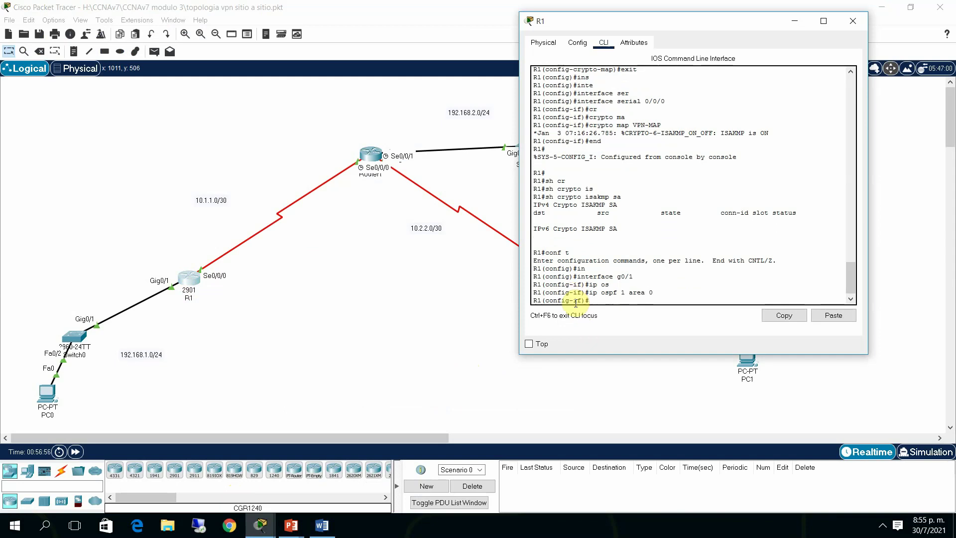
Leave configuration mode and rerun show crypto isakmp sa, which is still empty
type("end")
key("Return")
key("Return")
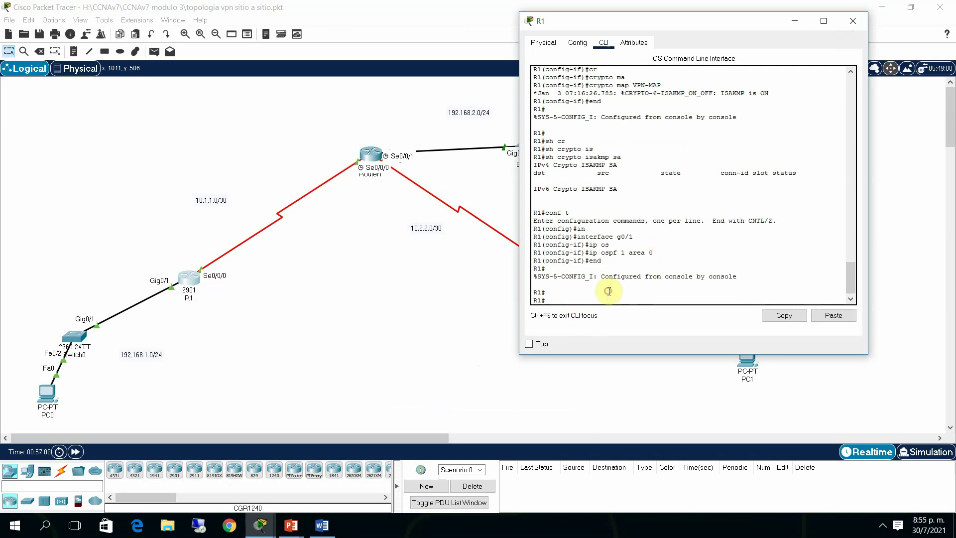
key("Up")
key("Up")
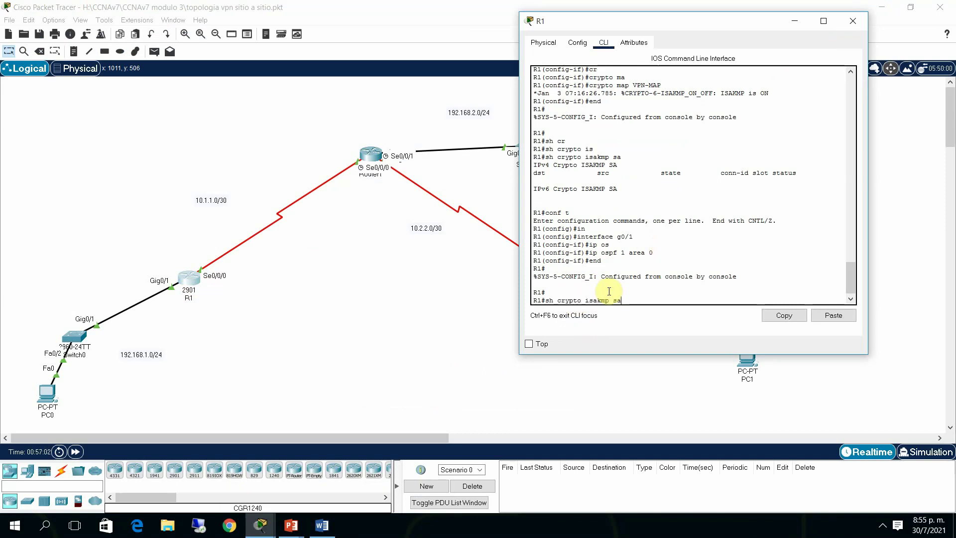
key("Return")
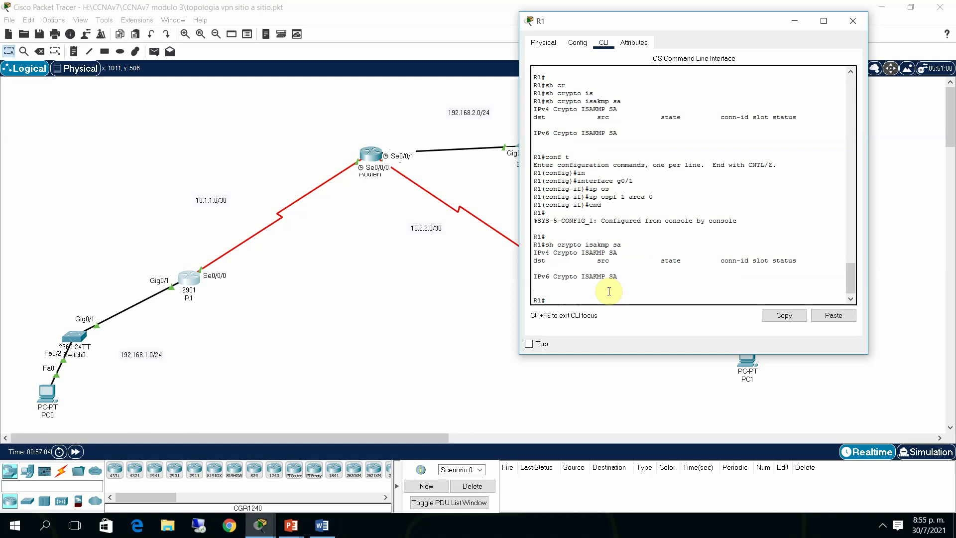
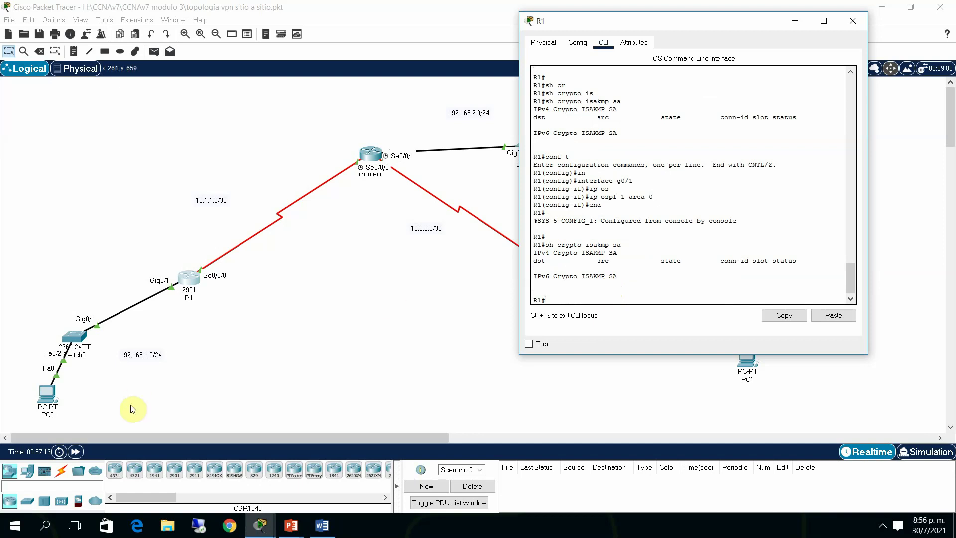
Open PC0's device window from the Logical workspace
left_click(49, 394)
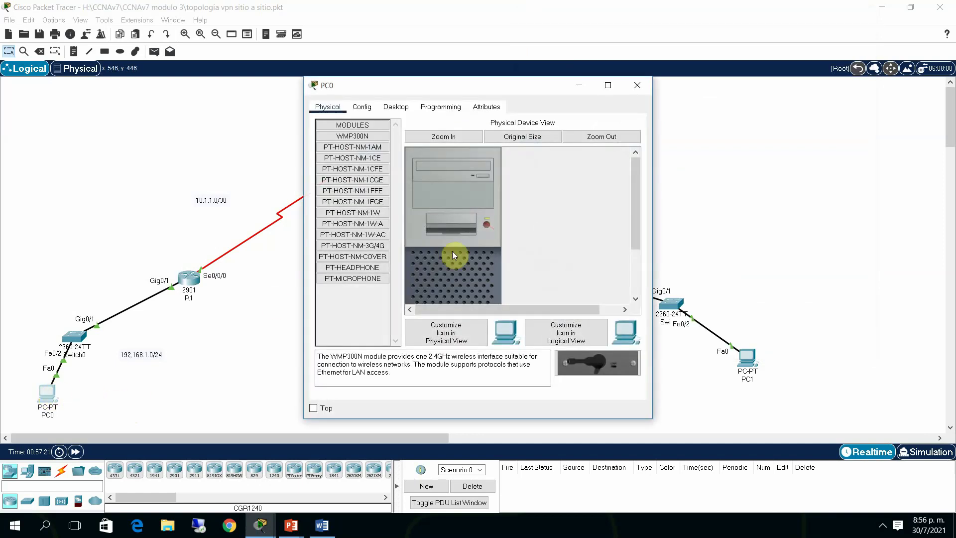
Open PC0's Command Prompt and move its window aside to uncover the topology
left_click(403, 108)
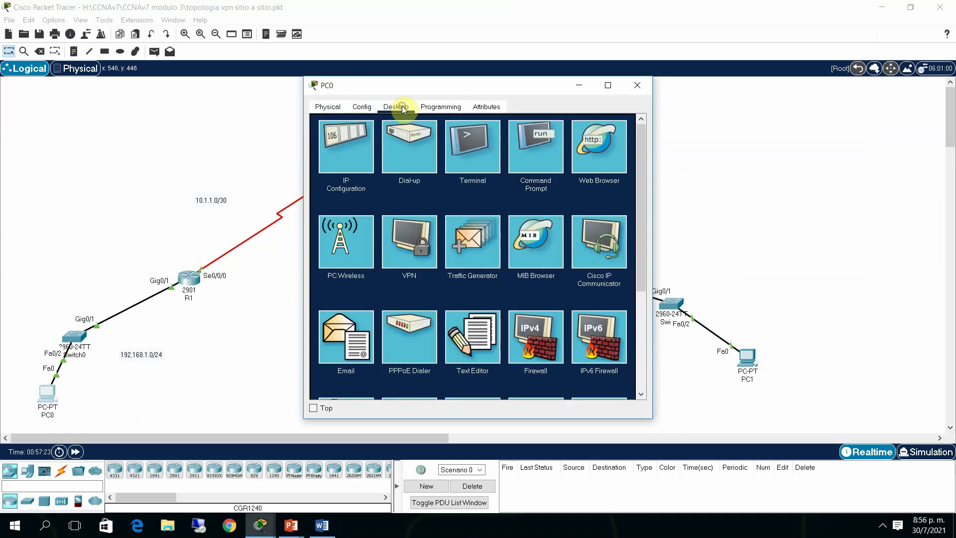
left_click(531, 140)
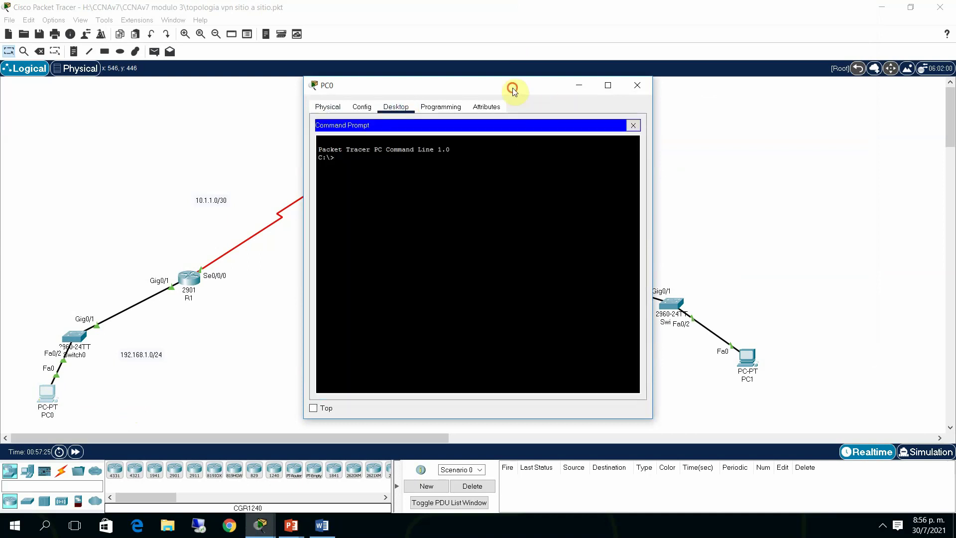
left_click_drag(512, 87, 643, 70)
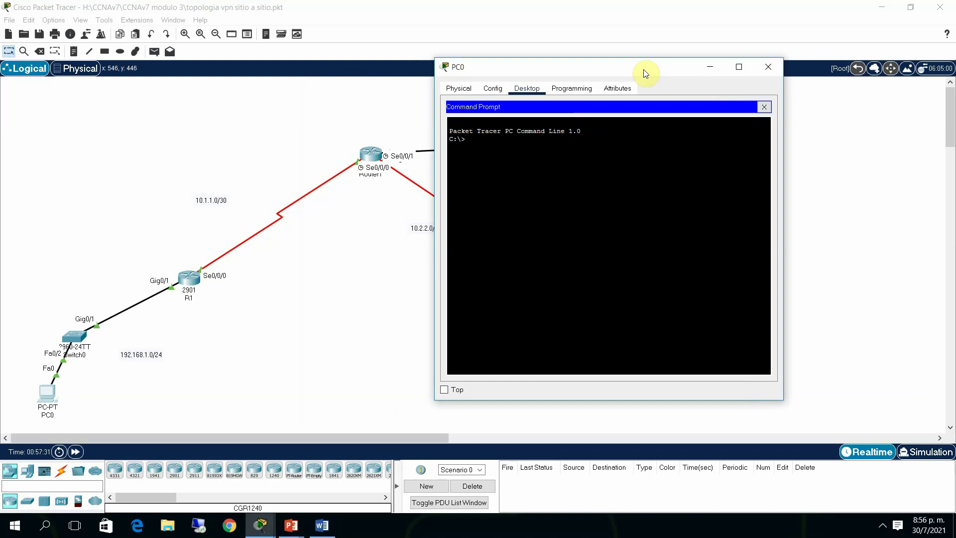
Ping 192.168.3.2 from PC0's command prompt
type("pign")
key("BackSpace")
key("BackSpace")
type("ng 192.168")
type(".1.")
type("2")
key("BackSpace")
key("BackSpace")
key("BackSpace")
type("2.2")
left_click_drag(643, 60, 413, 63)
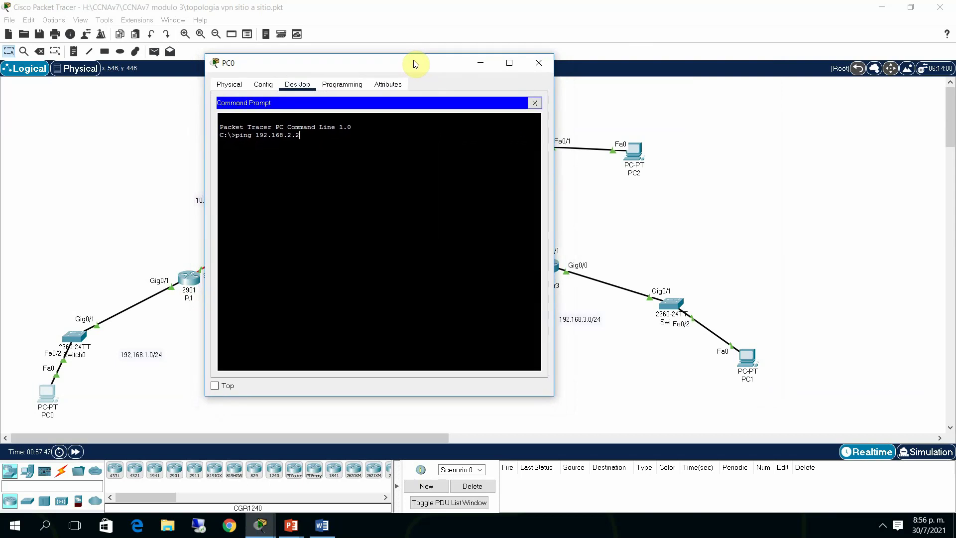
key("BackSpace")
key("BackSpace")
type("3.2")
key("Return")
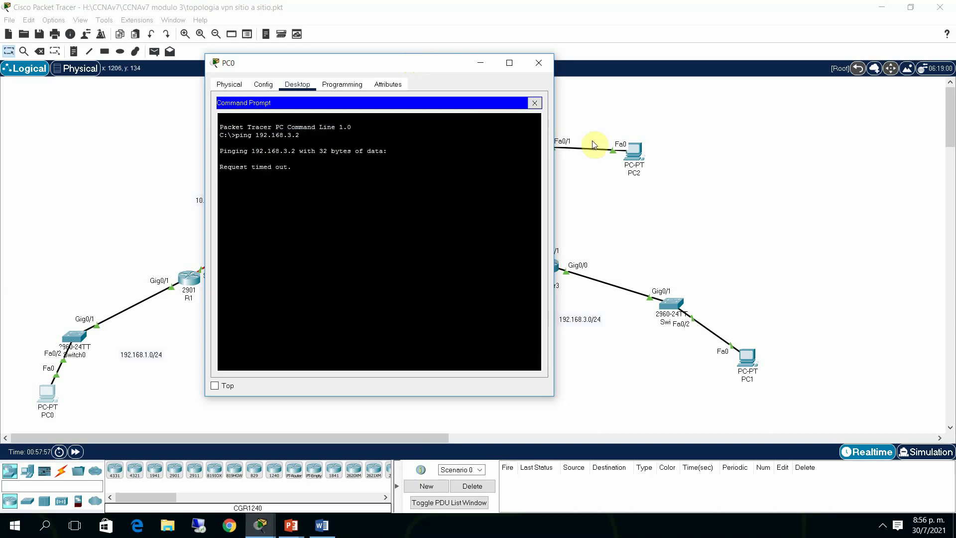
Rerun show crypto isakmp sa on R1 three times (still empty), then reopen PC0's ping results
left_click(714, 194)
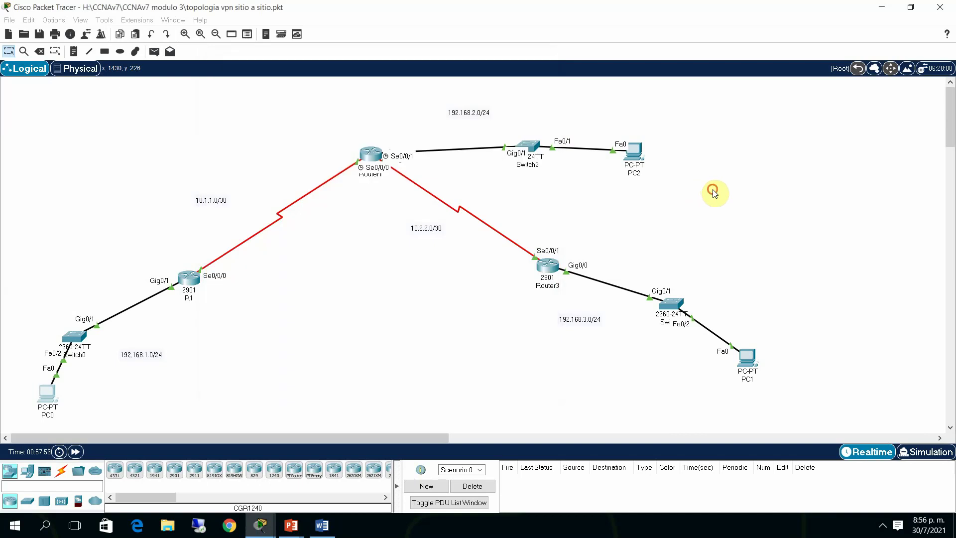
left_click(199, 279)
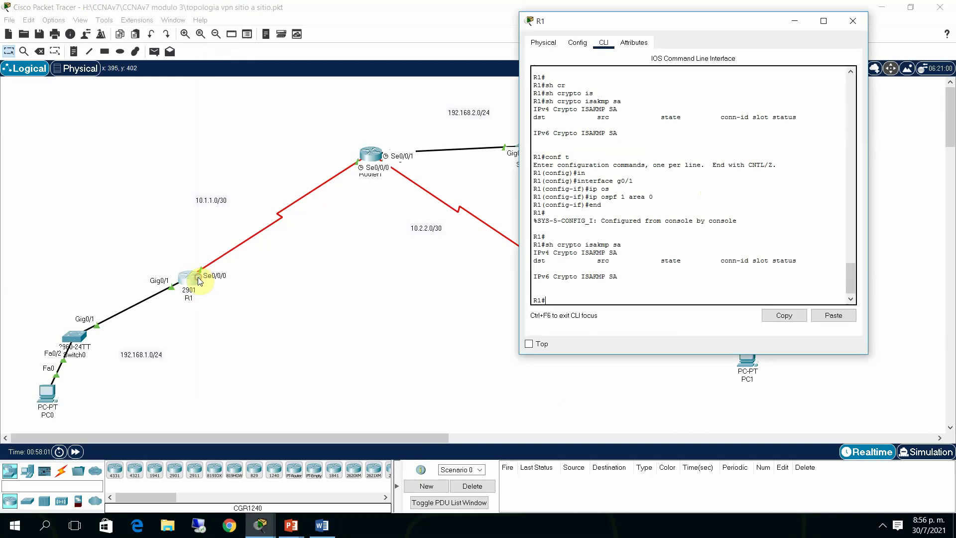
key("Return")
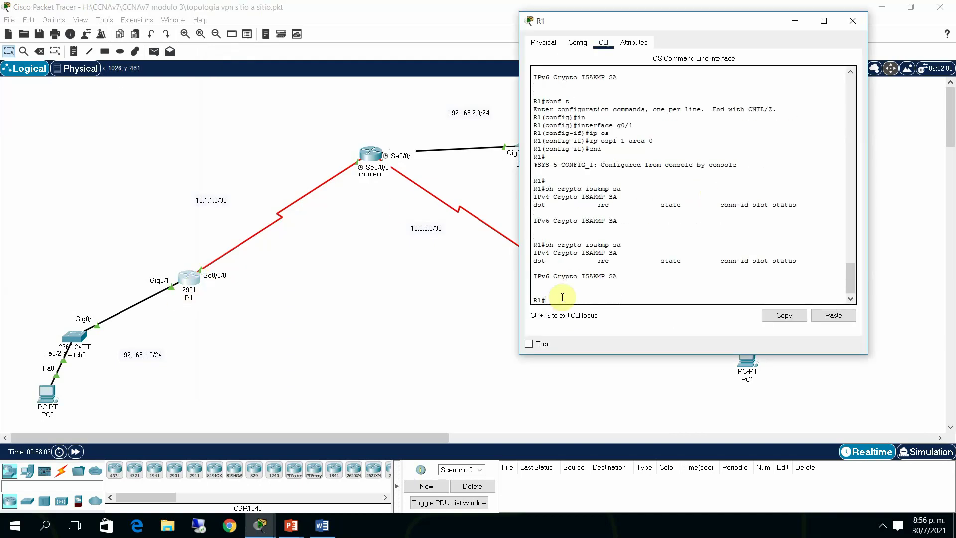
key("Up")
key("Return")
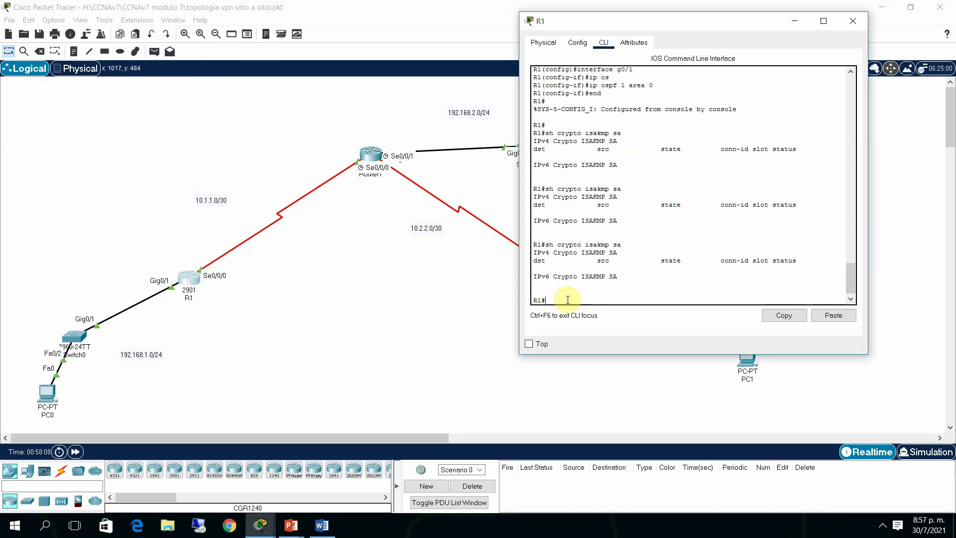
key("Up")
key("Return")
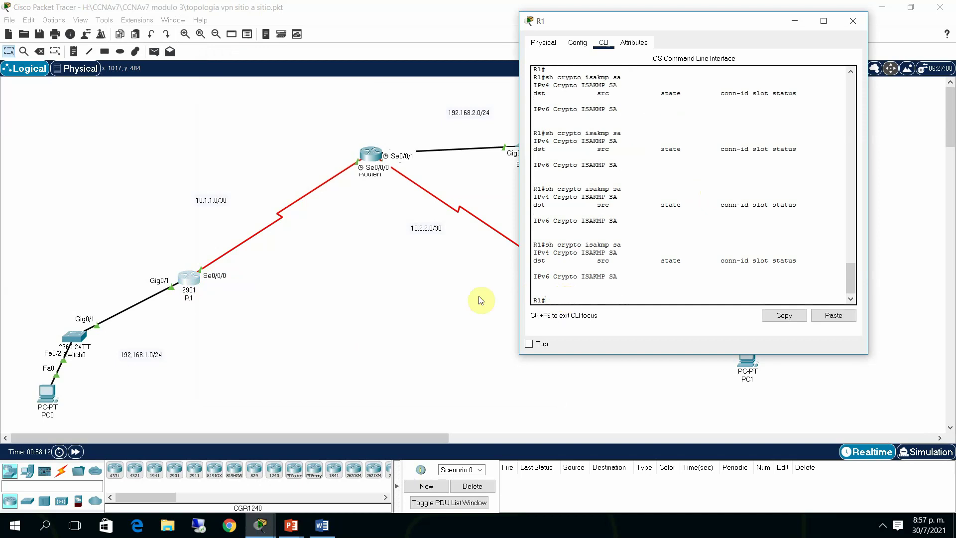
left_click(296, 352)
left_click(47, 394)
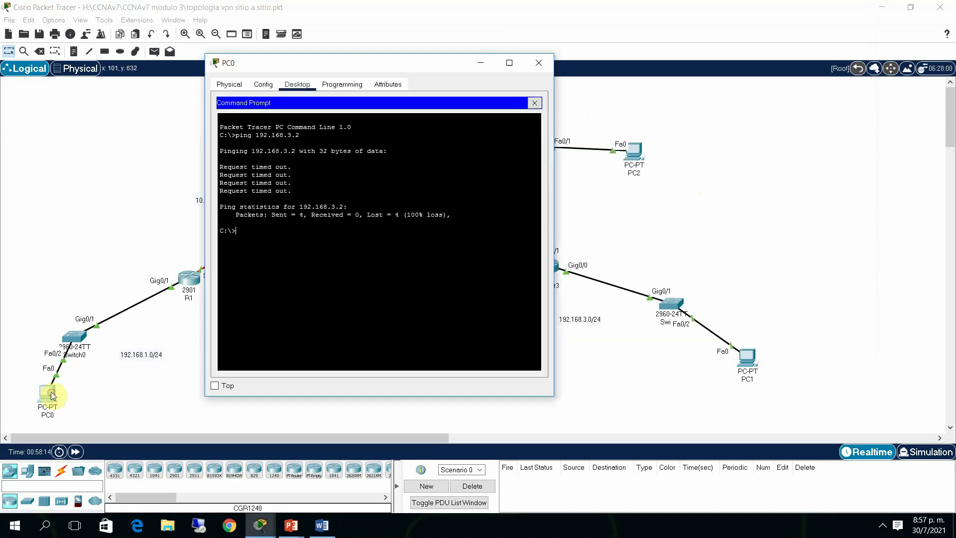
Check PC0's IP configuration (192.168.1.2, gateway 192.168.1.1), then close PC0's window
left_click(535, 103)
left_click(263, 121)
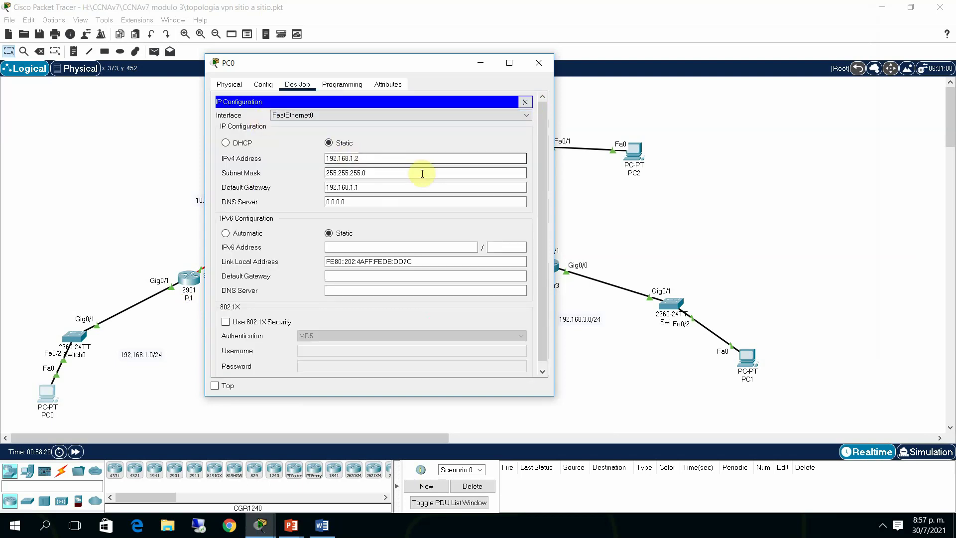
left_click(532, 63)
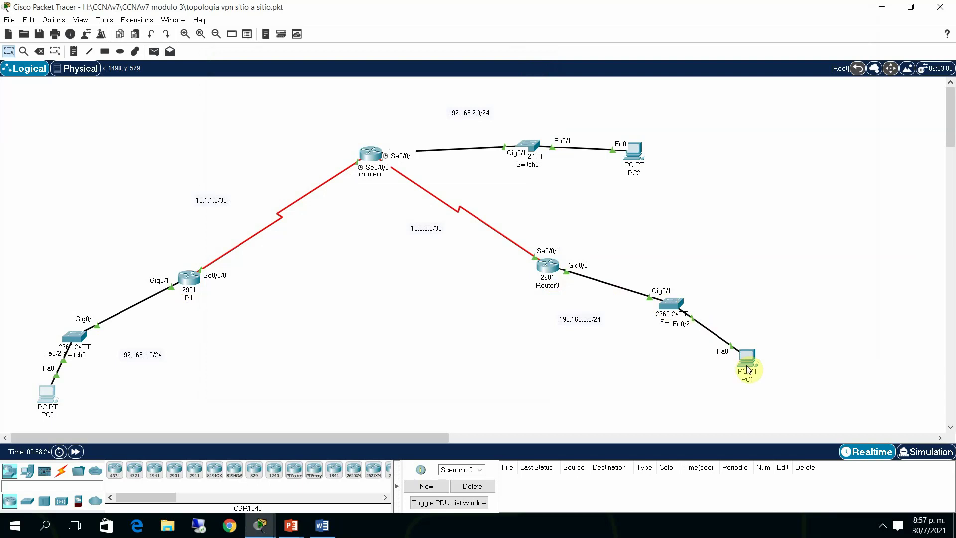
mouse_move(749, 369)
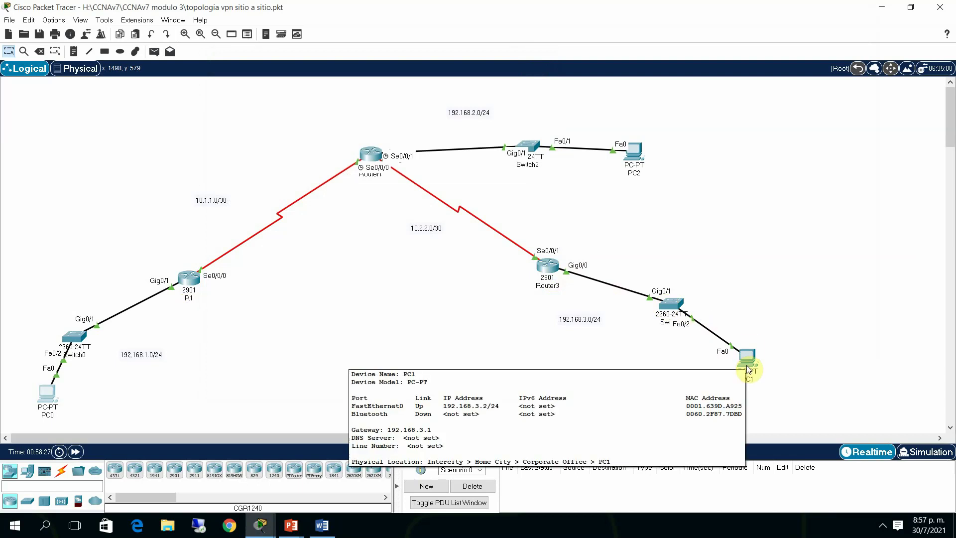
Display Router3's routing table with show ip route
left_click(549, 268)
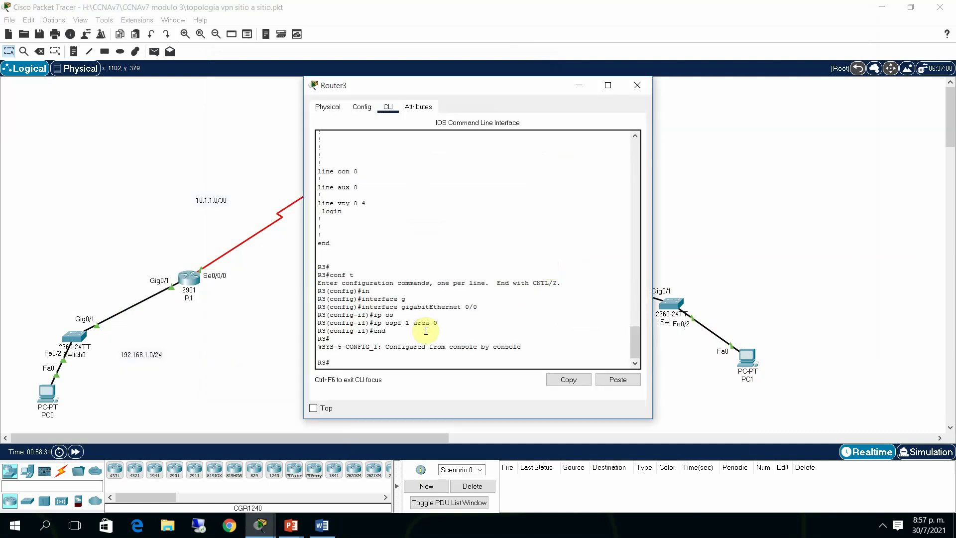
key("Return")
key("Return")
type("sh ip")
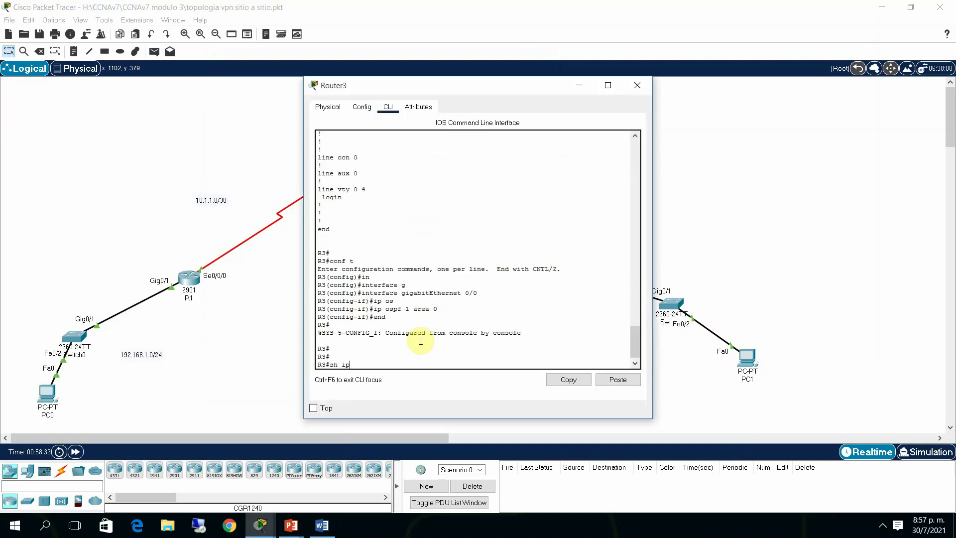
type("v rou")
key("Tab")
key("Return")
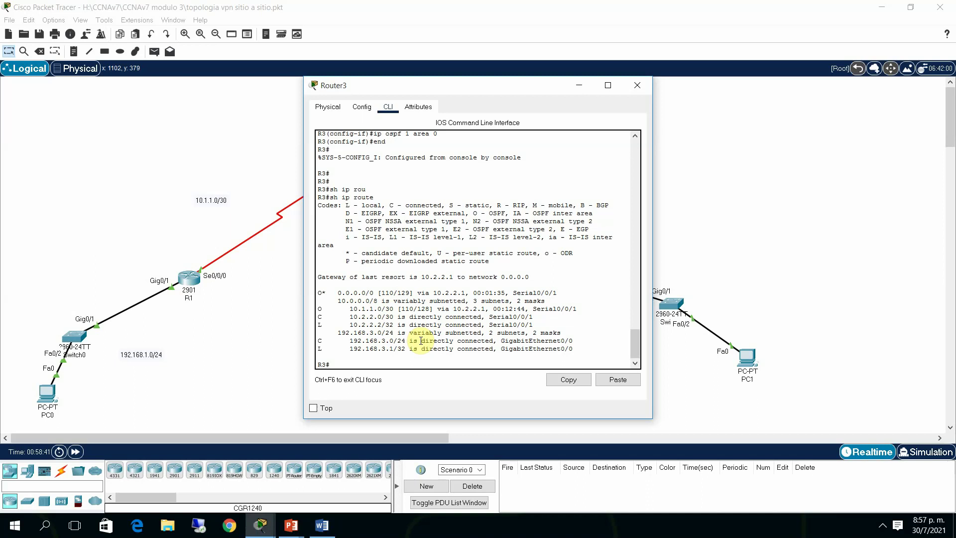
Page through Router3's running configuration, then list its routing table again (default via 10.2.2.1)
type("sh run")
key("Return")
key("space")
key("space")
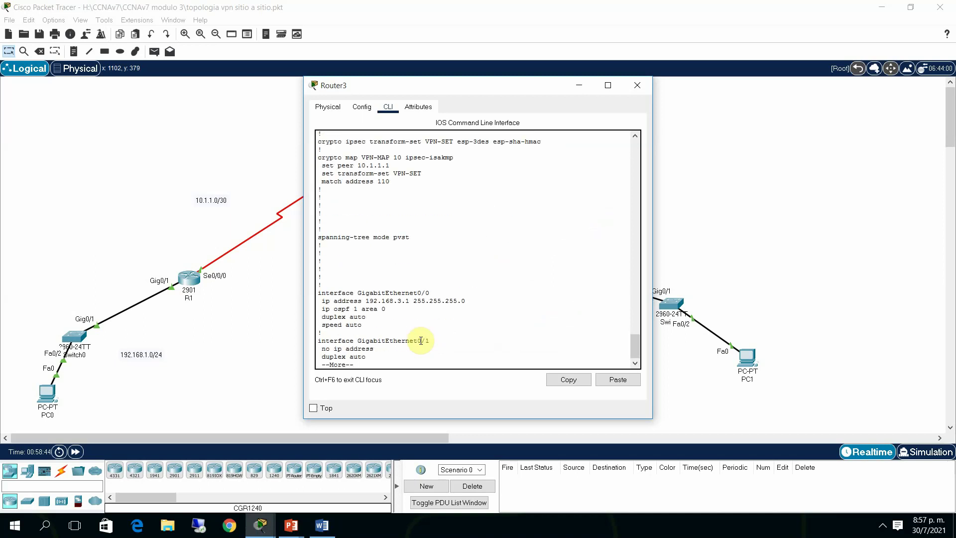
key("space")
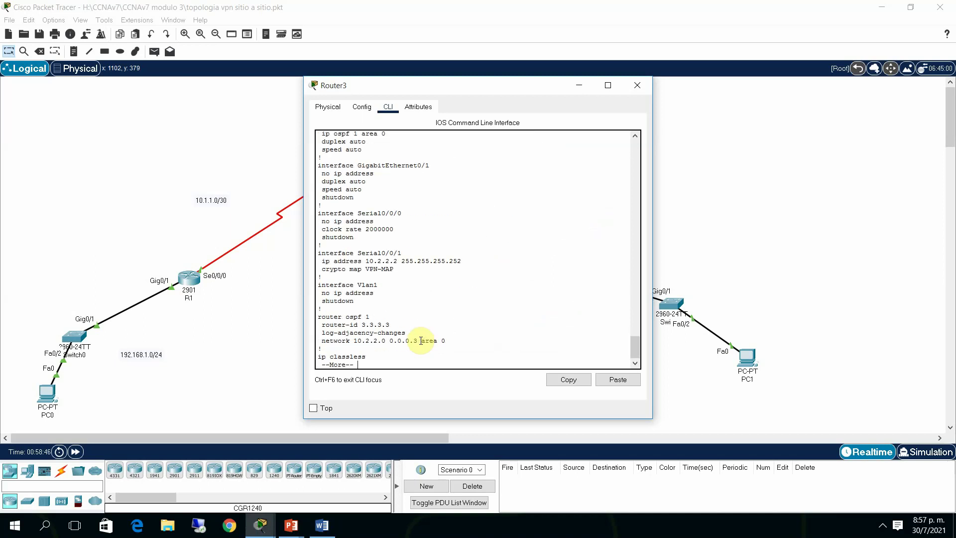
key("Return")
key("Return")
key("Return")
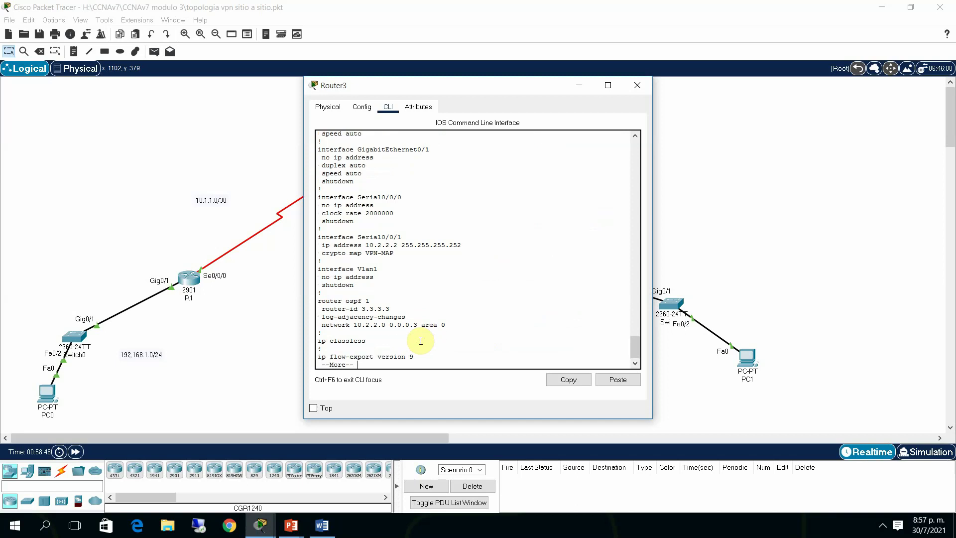
key("space")
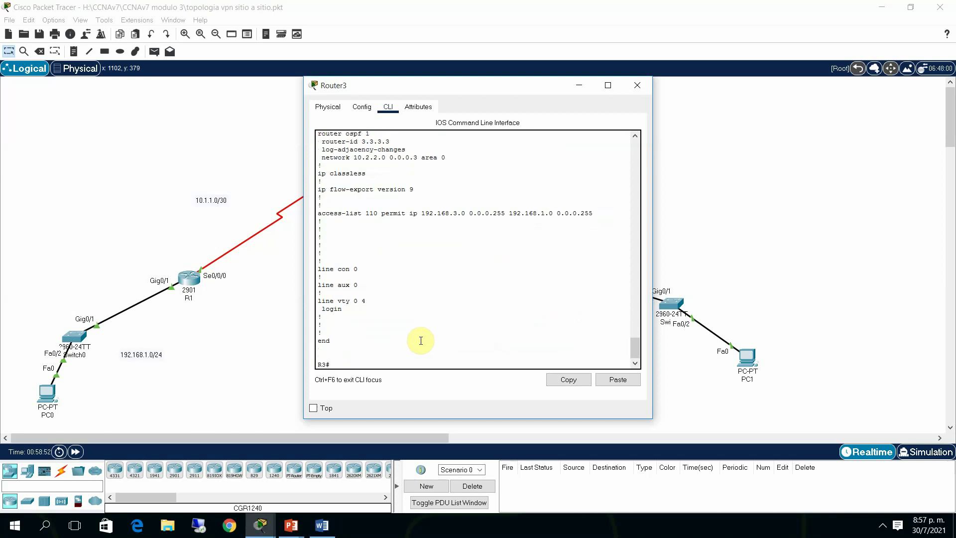
type("sh ip rou")
key("Tab")
key("Return")
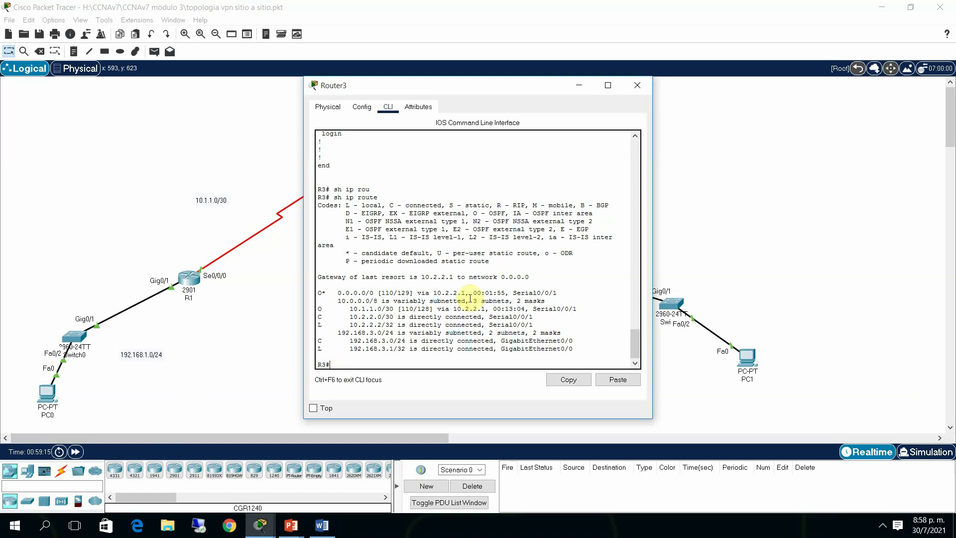
Show R1's routing table, with 192.168.3.0/24 learned by OSPF via 10.1.1.2
left_click(733, 214)
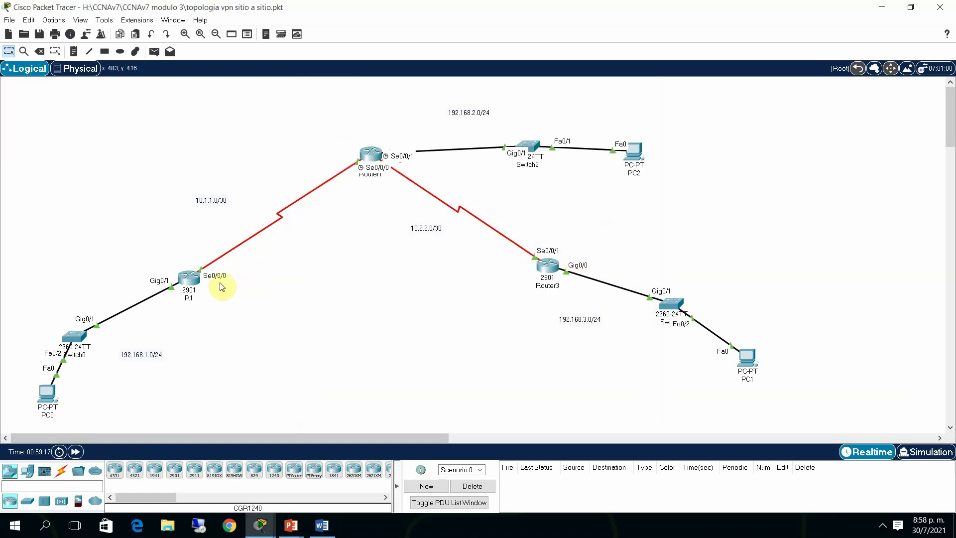
left_click(189, 278)
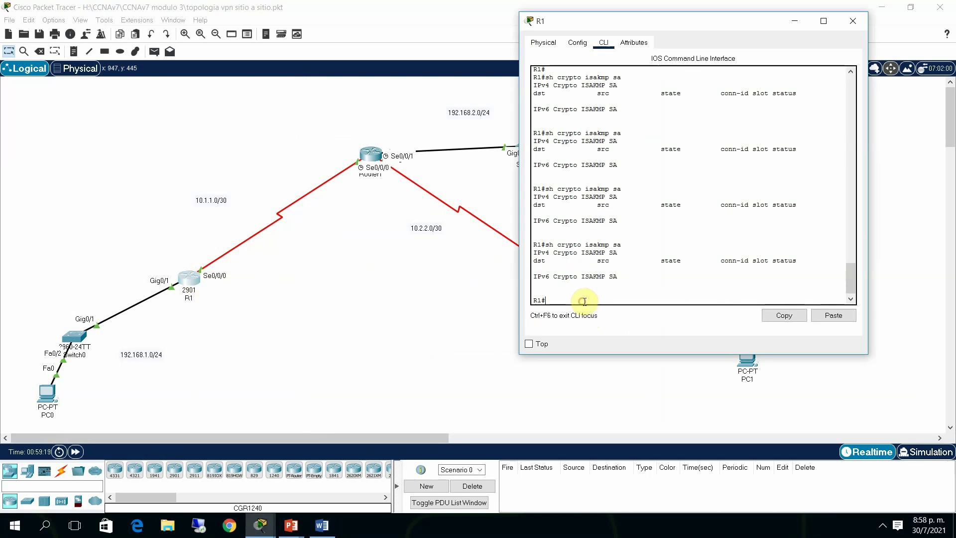
type("sh ip rou")
key("Tab")
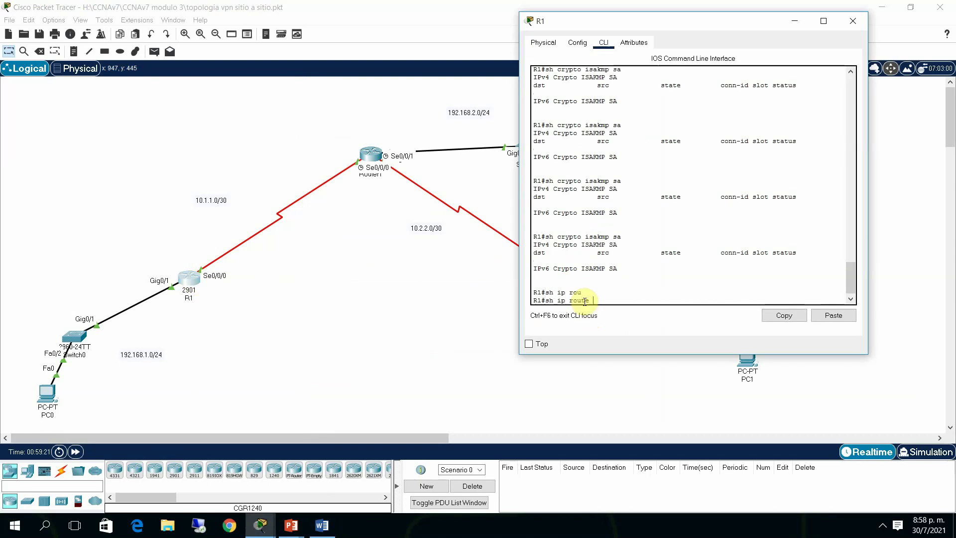
key("Return")
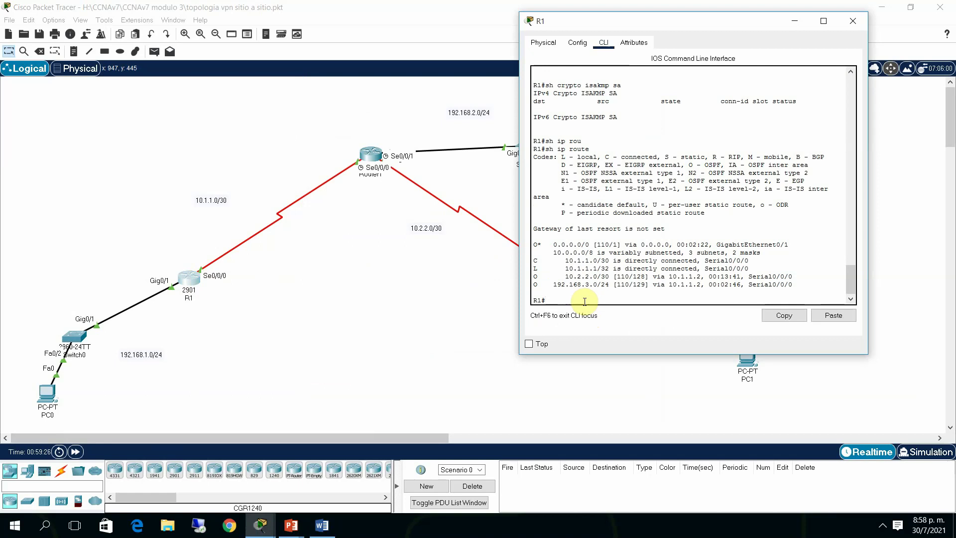
left_click(912, 227)
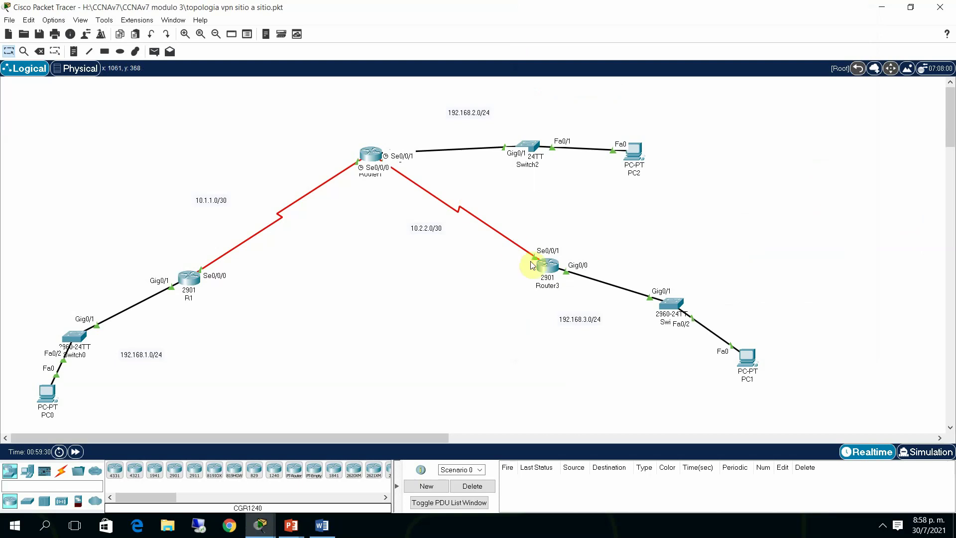
Page through Router3's full running configuration, including crypto, Serial0/0/1, Vlan1 and OSPF settings
left_click(546, 266)
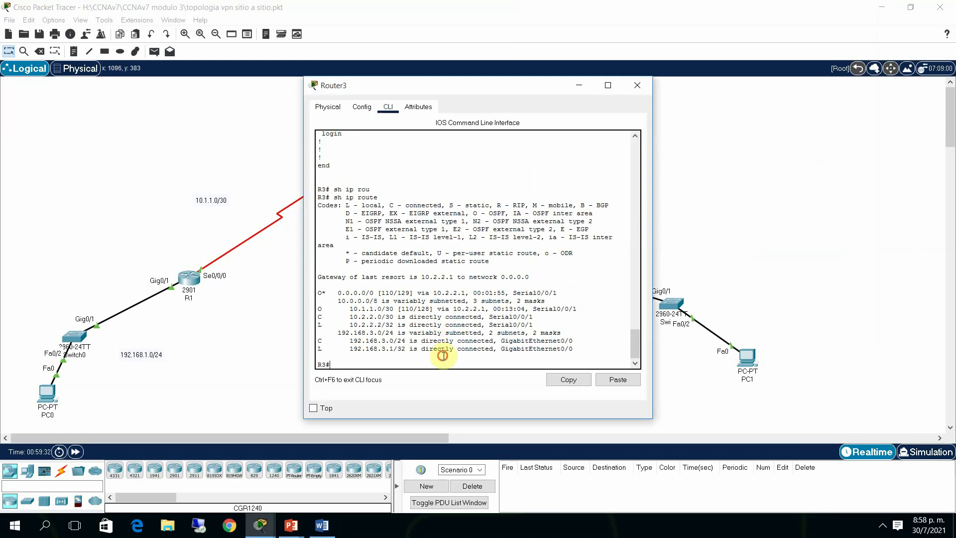
key("Return")
type("sh run")
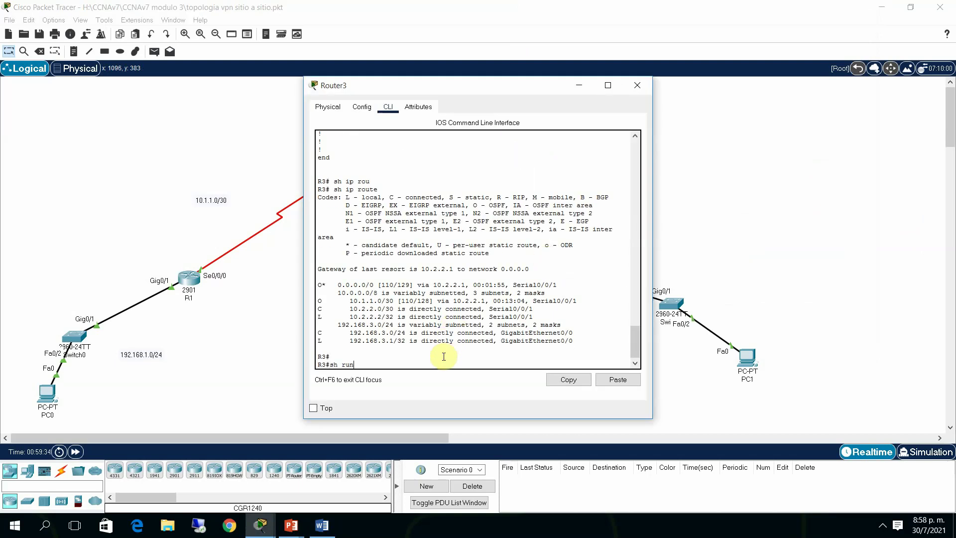
key("Return")
key("space")
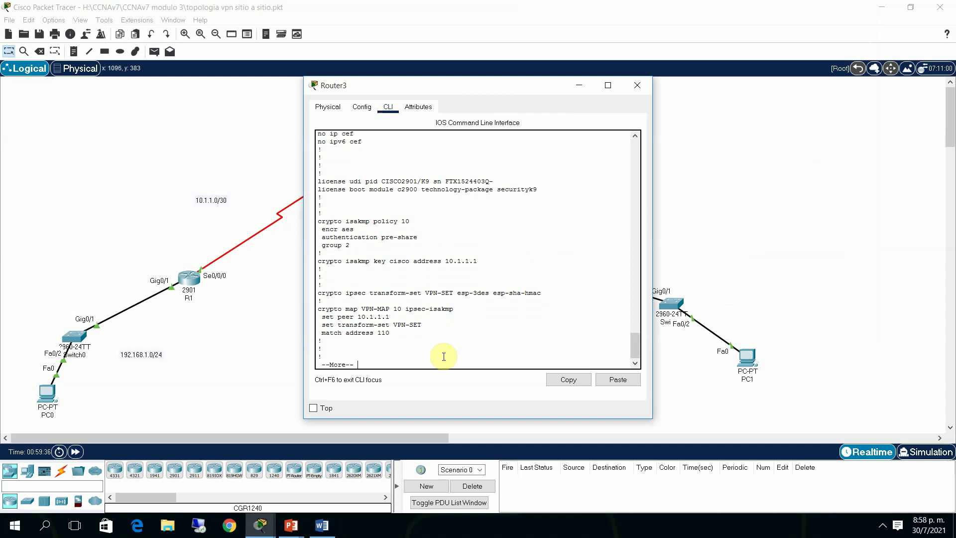
key("Return")
key("Return")
key("Return")
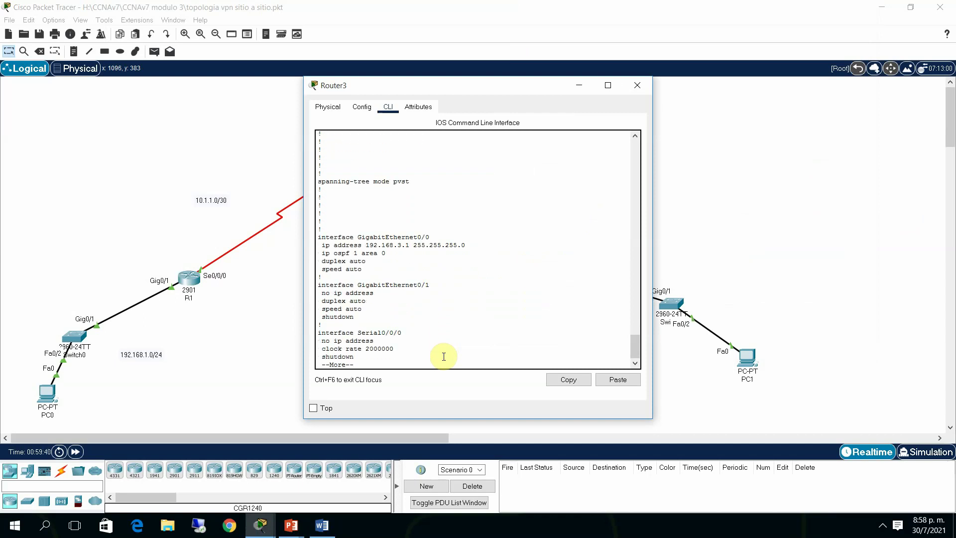
key("Return")
key("Return")
key("Return")
key("Return")
key("Return")
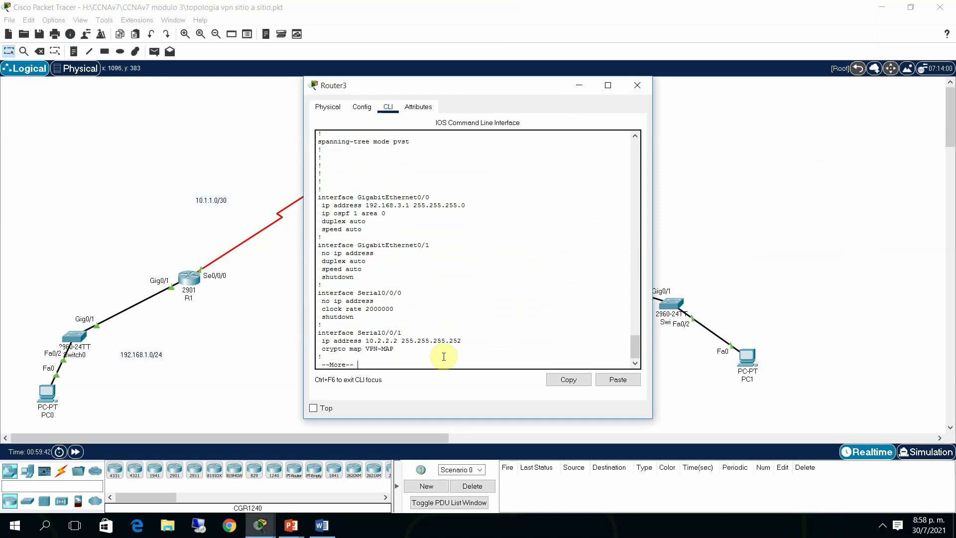
key("Return")
key("Return")
key("Return")
key("Return")
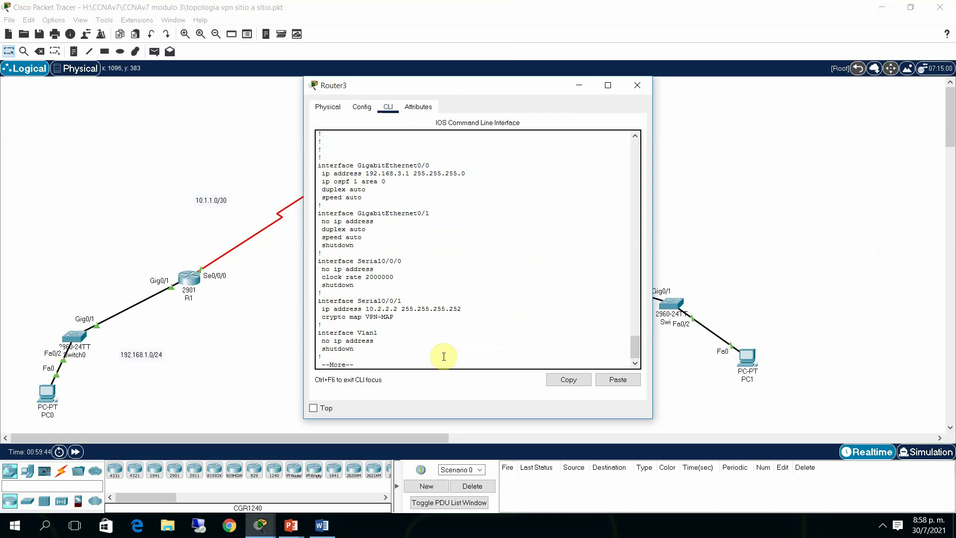
key("Return")
key("Return")
key("Return")
key("Return")
key("Return")
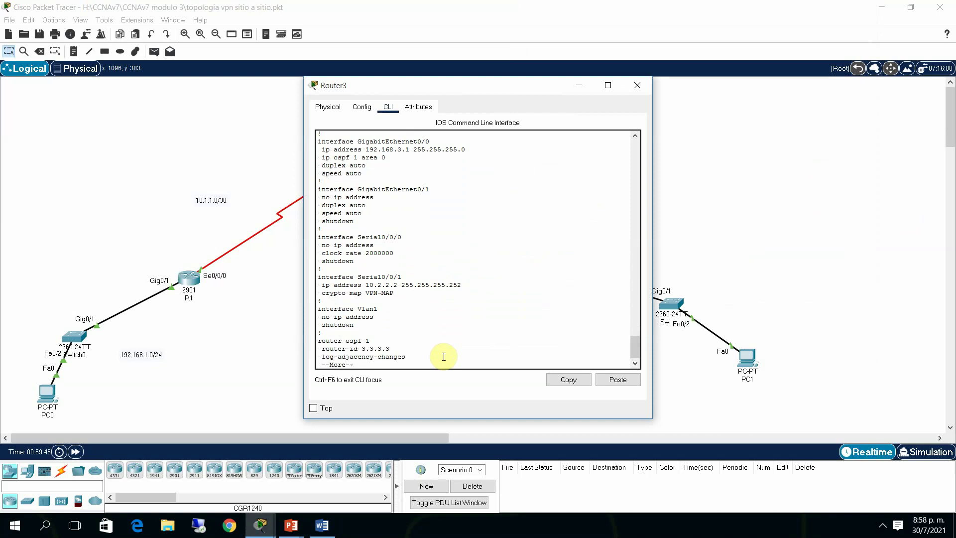
key("Return")
key("Return")
key("Return")
key("Return")
key("space")
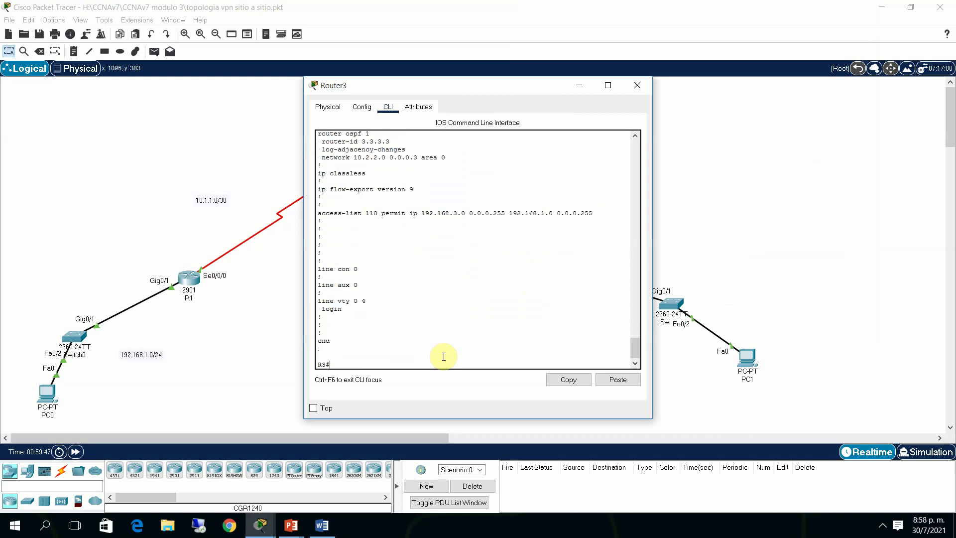
List Router3's routing table: OSPF route 10.1.1.0/30 and default route via 10.2.2.1
key("Return")
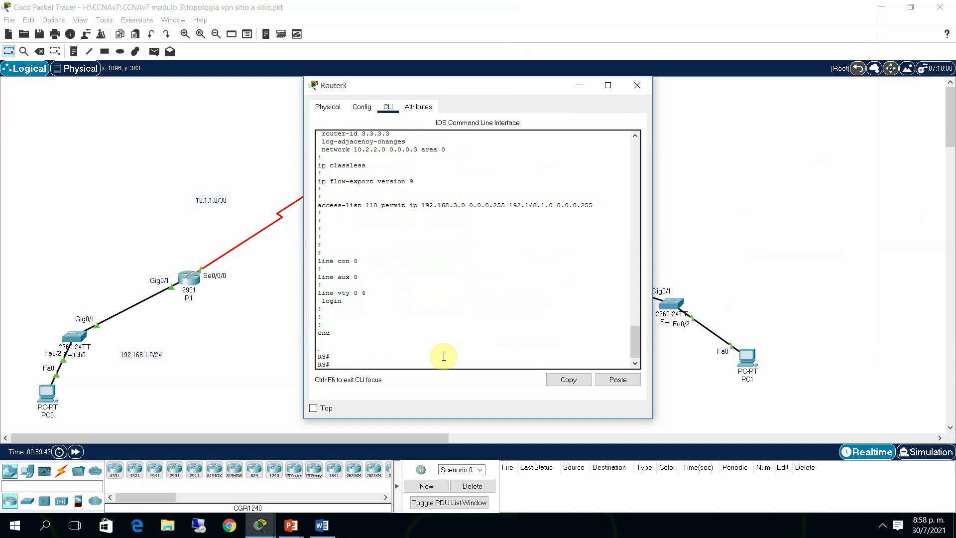
type("sh ip rou")
key("Tab")
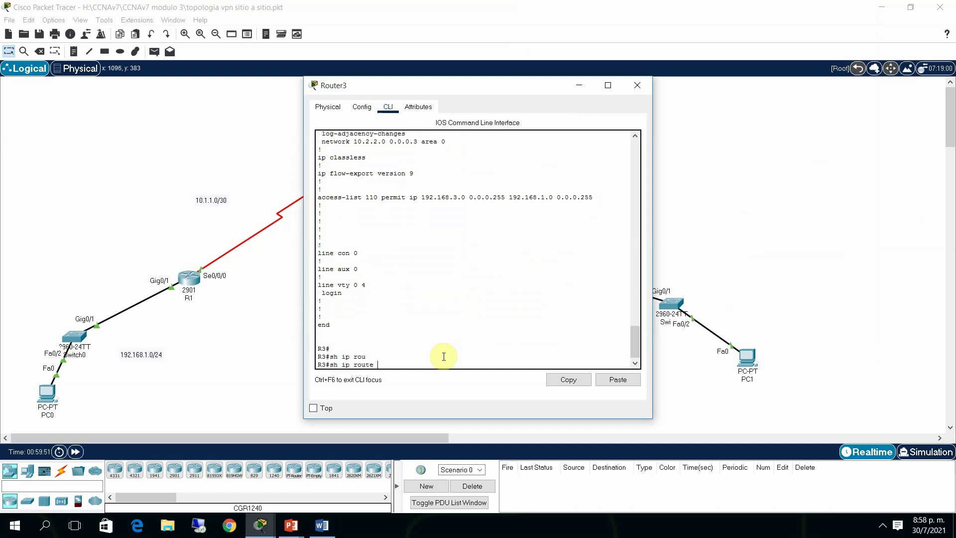
key("Return")
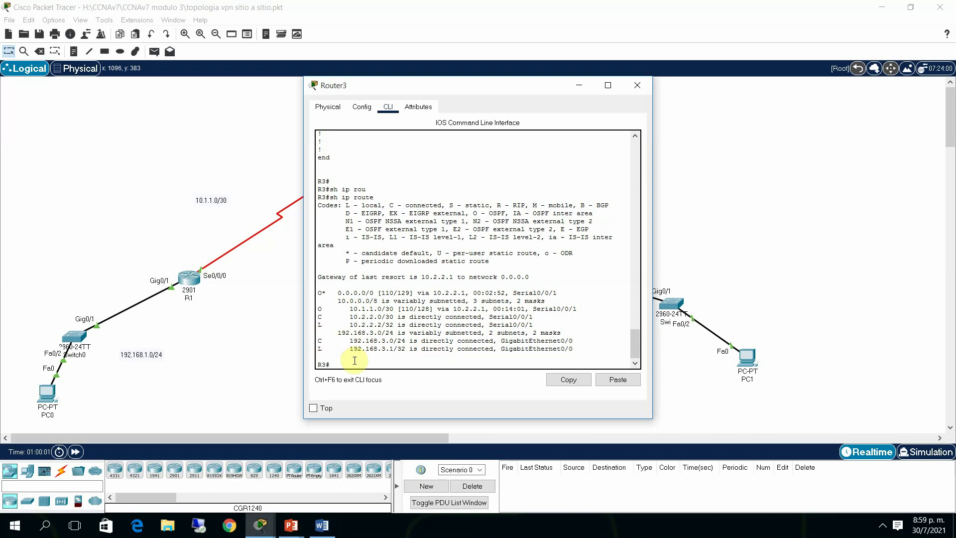
Highlight R1's route to the 192.168.3.0/24 LAN in its console
left_click(250, 331)
double_click(190, 277)
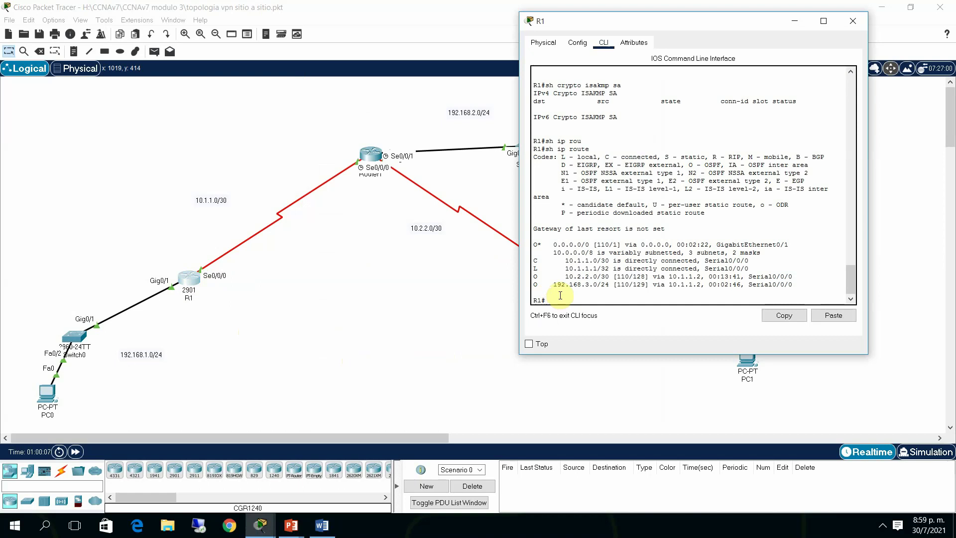
left_click_drag(537, 285, 585, 286)
left_click(580, 294)
left_click(468, 283)
Rerun show ip route on Router3 and return to the full topology
double_click(543, 271)
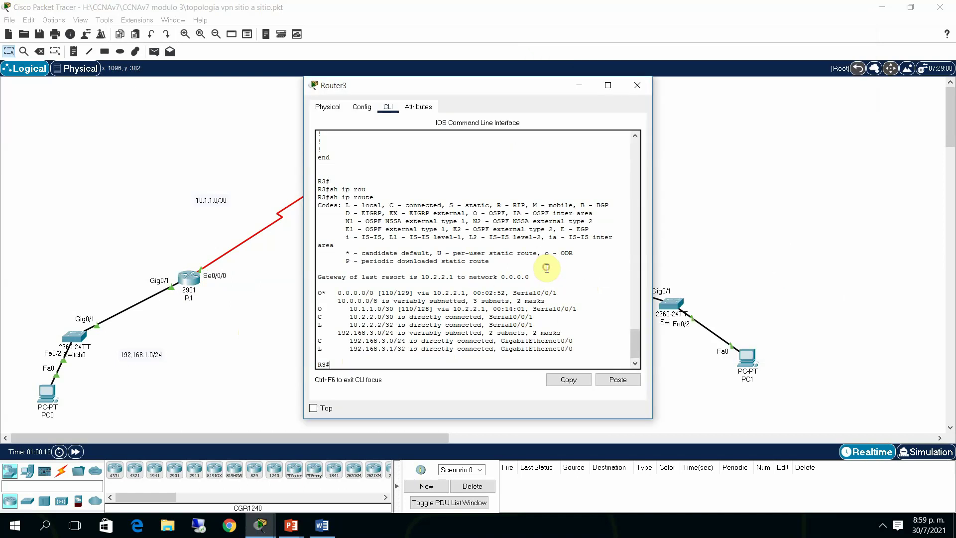
key("Up")
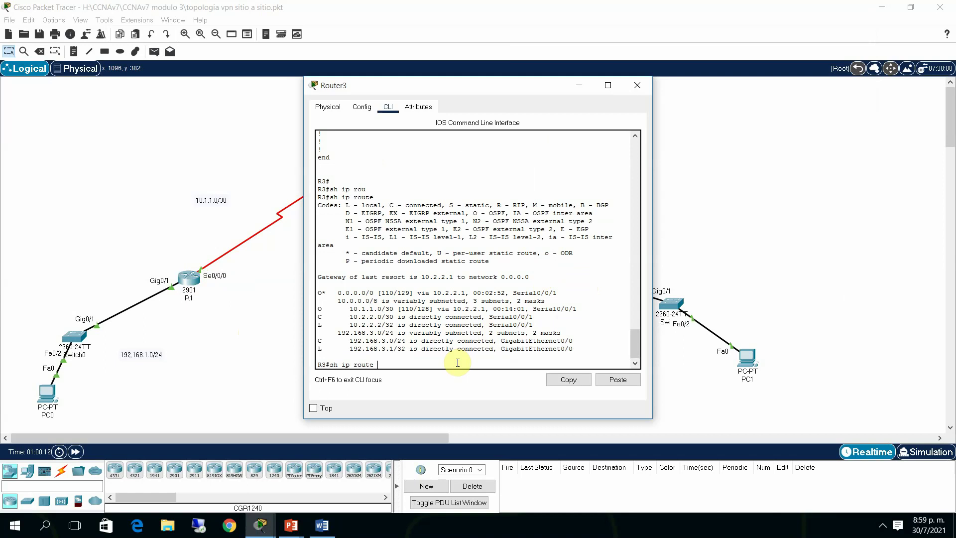
key("Return")
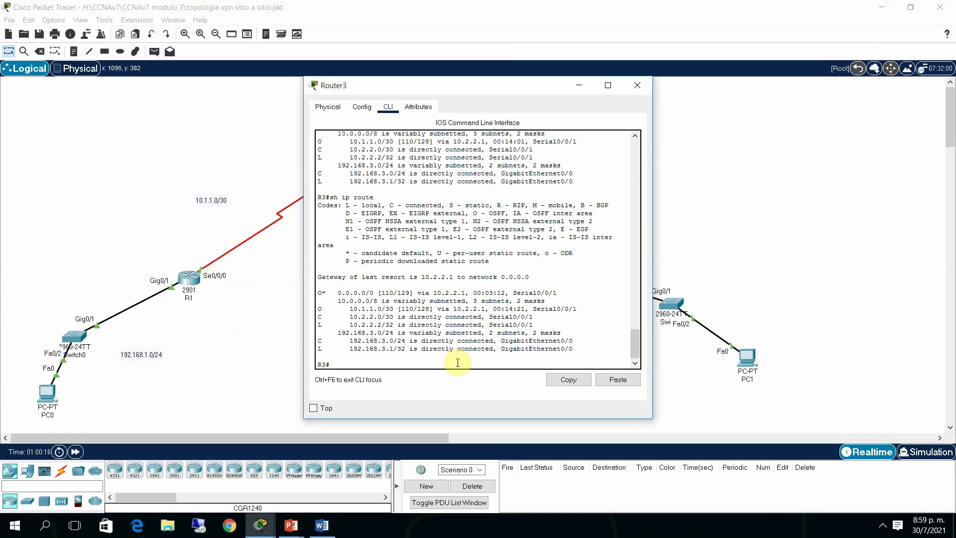
left_click(235, 373)
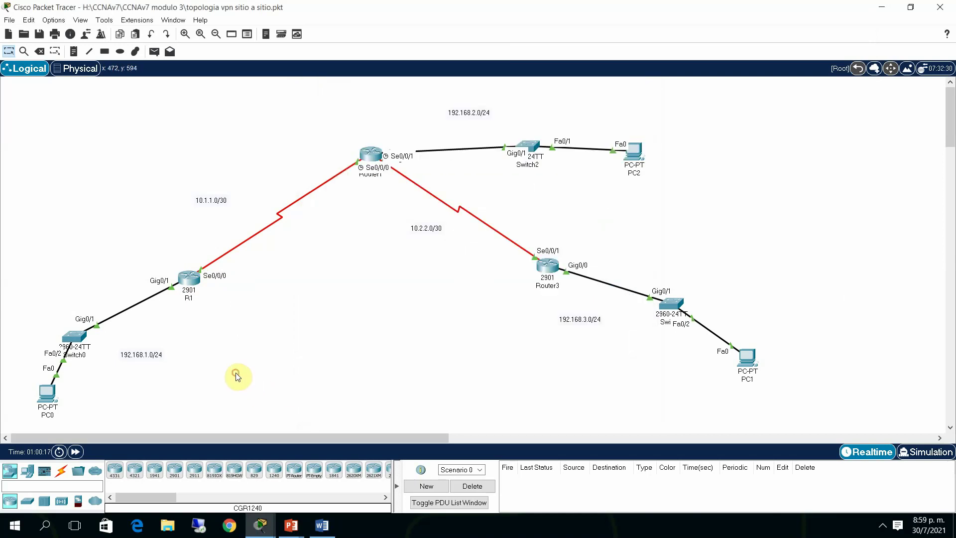
Show one page of R1's running configuration, revealing GigabitEthernet0/0 (192.168.1.1) is shut down
left_click(190, 283)
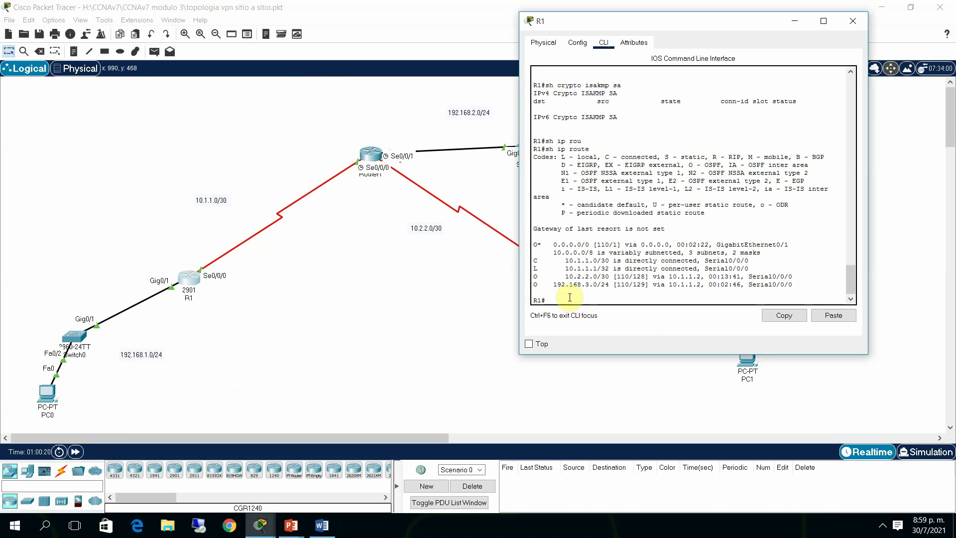
type("sh run")
key("Return")
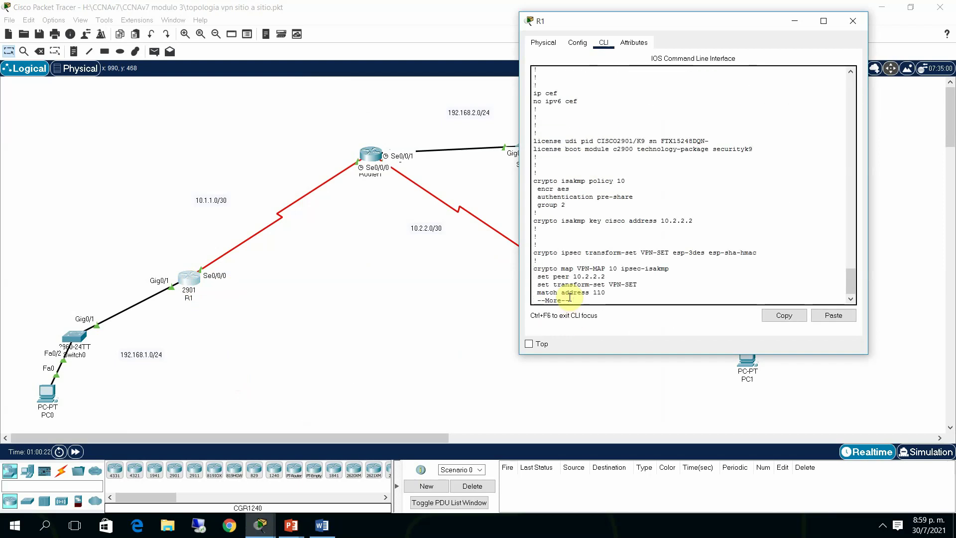
key("space")
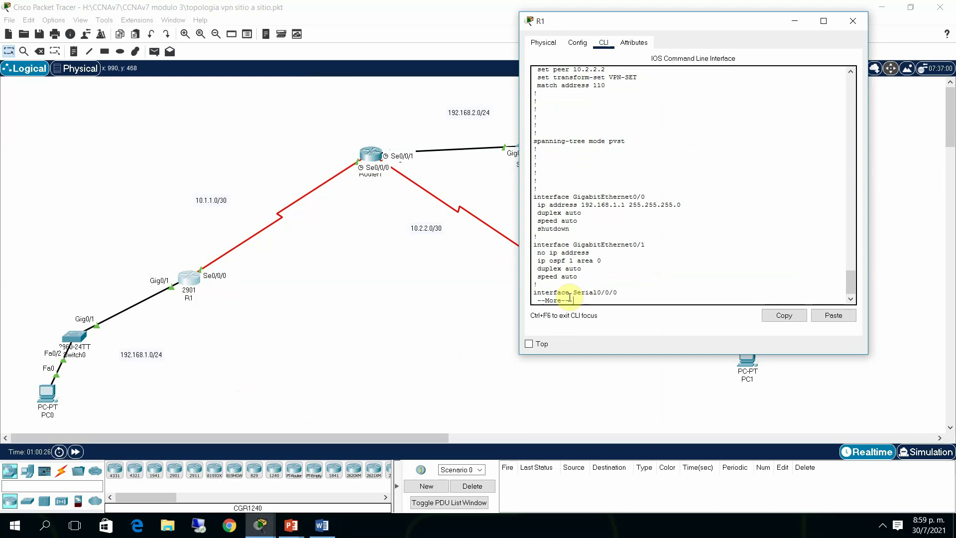
key("q")
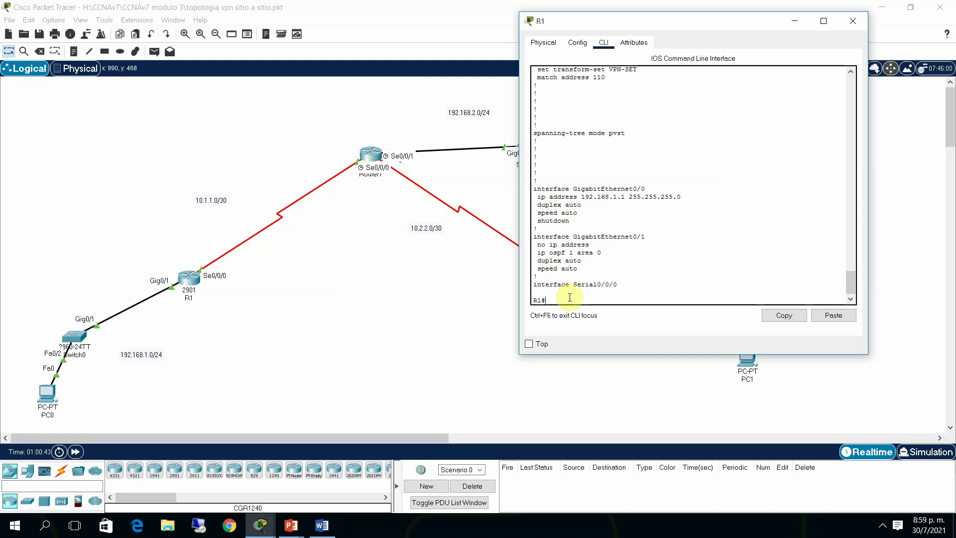
Recable Switch0's Gig0/1 link to R1's GigabitEthernet0/0 instead of Gig0/1
left_click(173, 290)
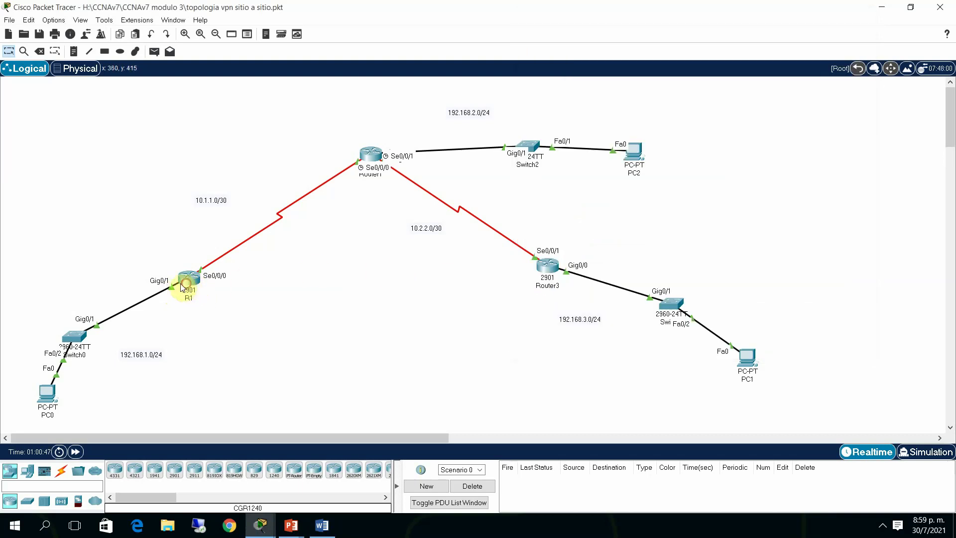
left_click_drag(172, 288, 190, 286)
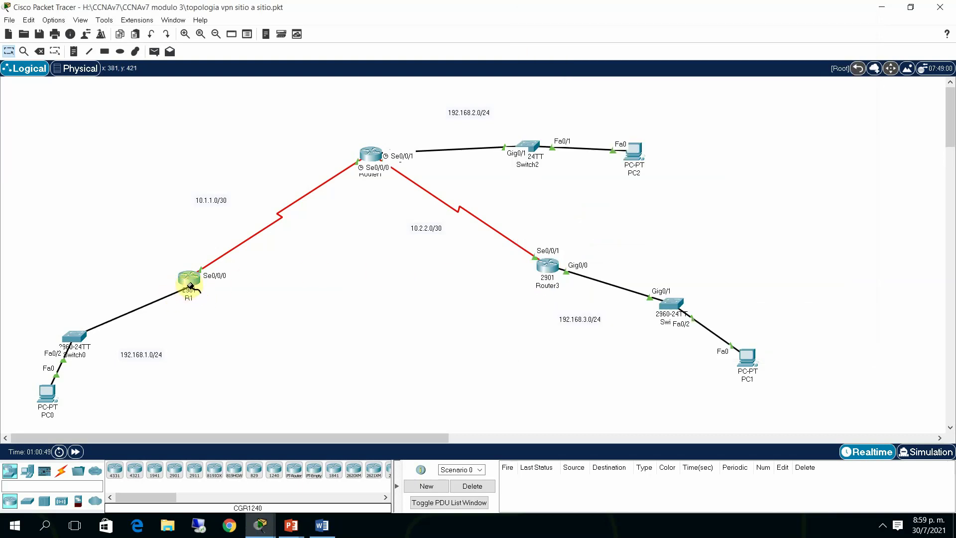
left_click(190, 287)
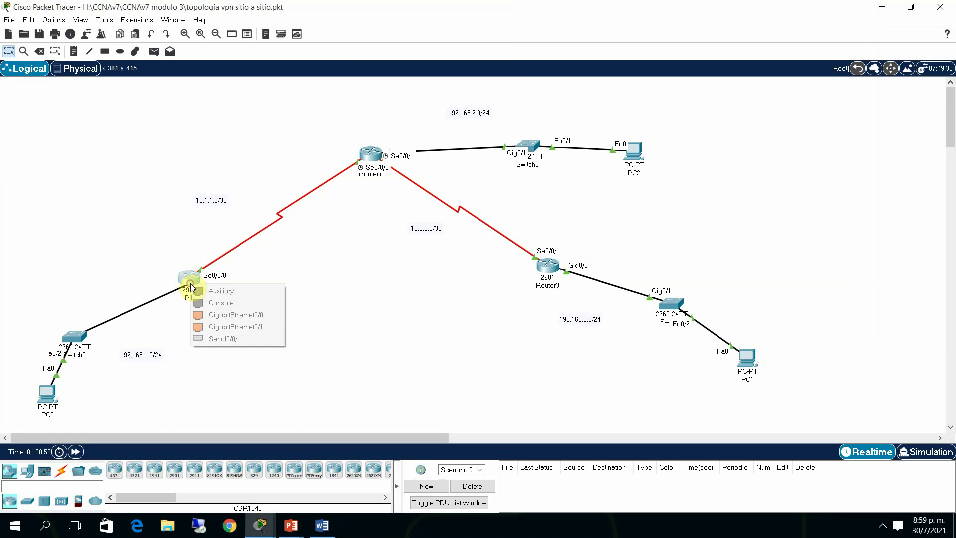
left_click(245, 316)
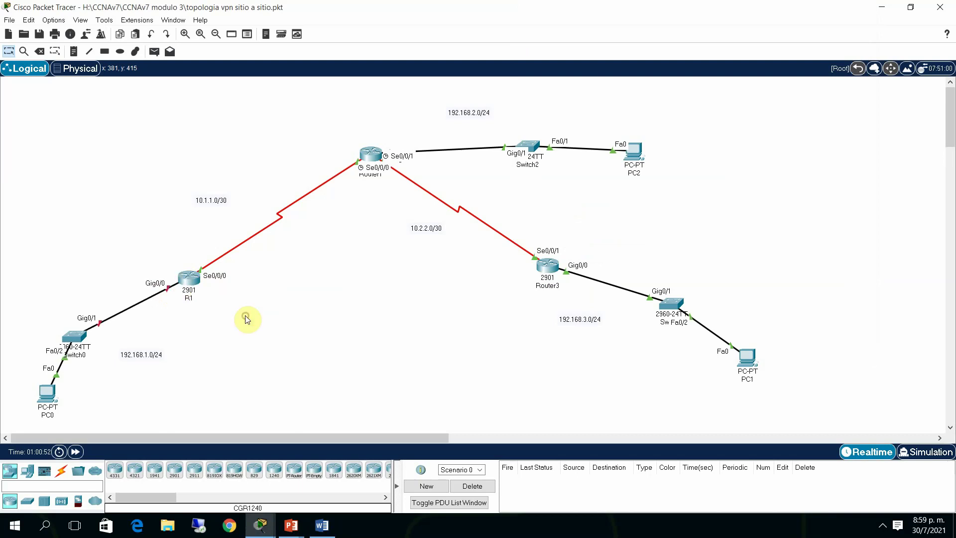
Enable R1's GigabitEthernet0/0 with no shutdown
left_click(189, 279)
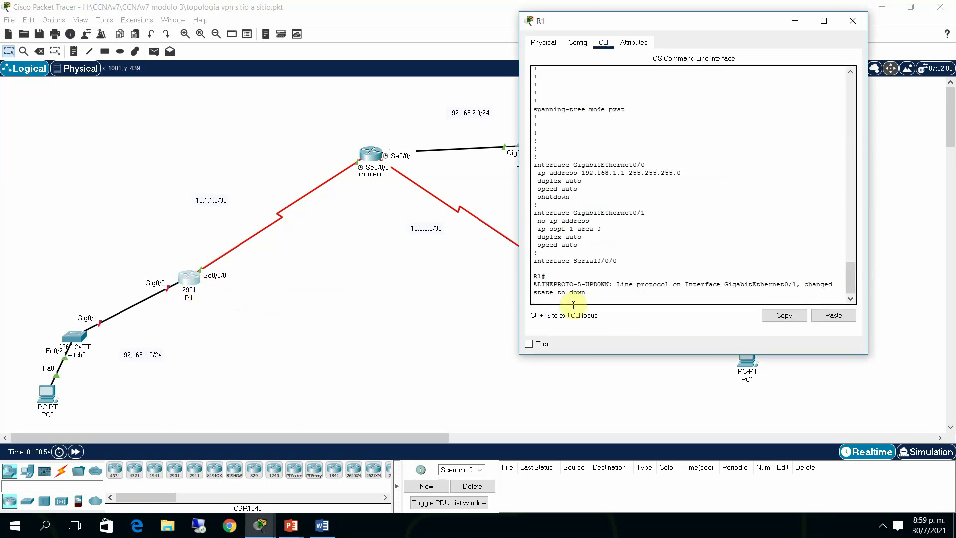
key("Return")
key("Return")
type("conf")
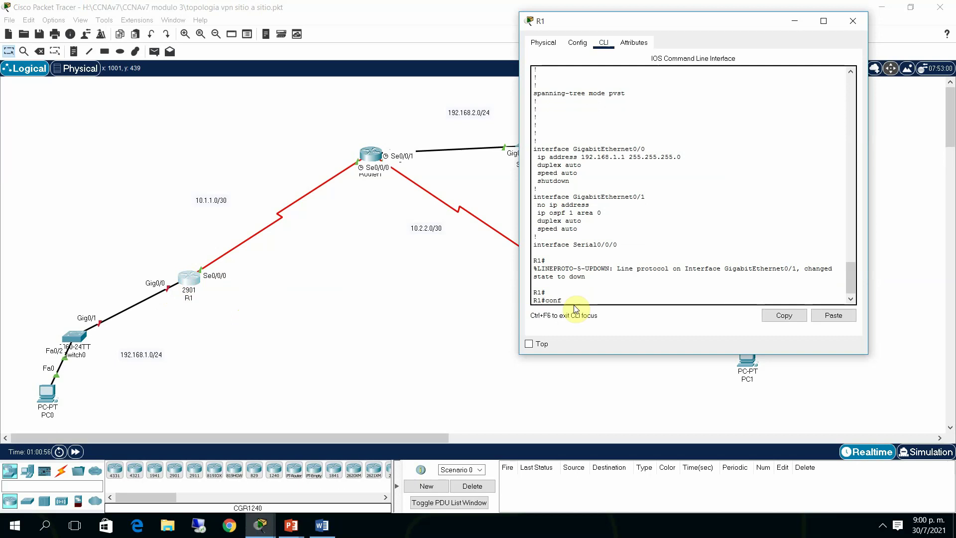
type(" t")
key("Return")
type("int")
key("Tab")
type("g")
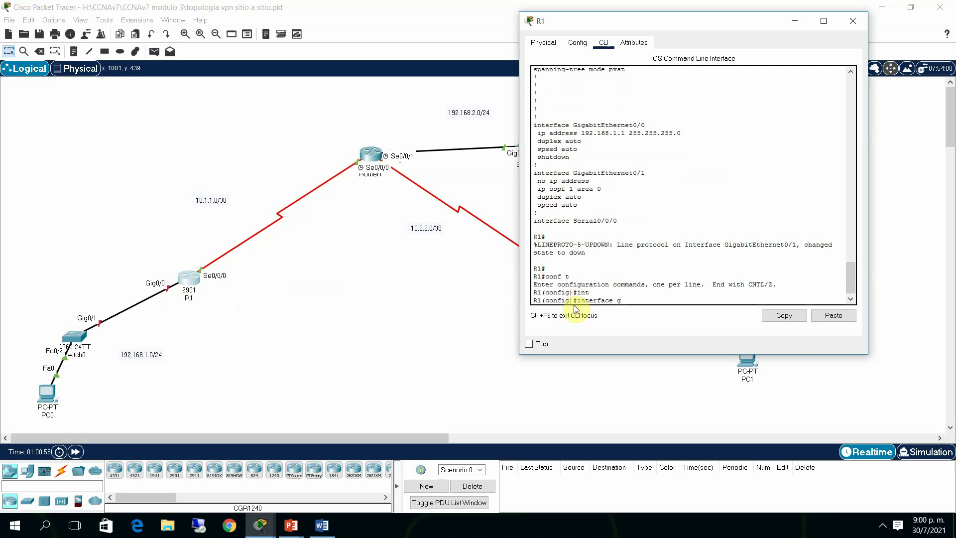
type("0/")
key("Return")
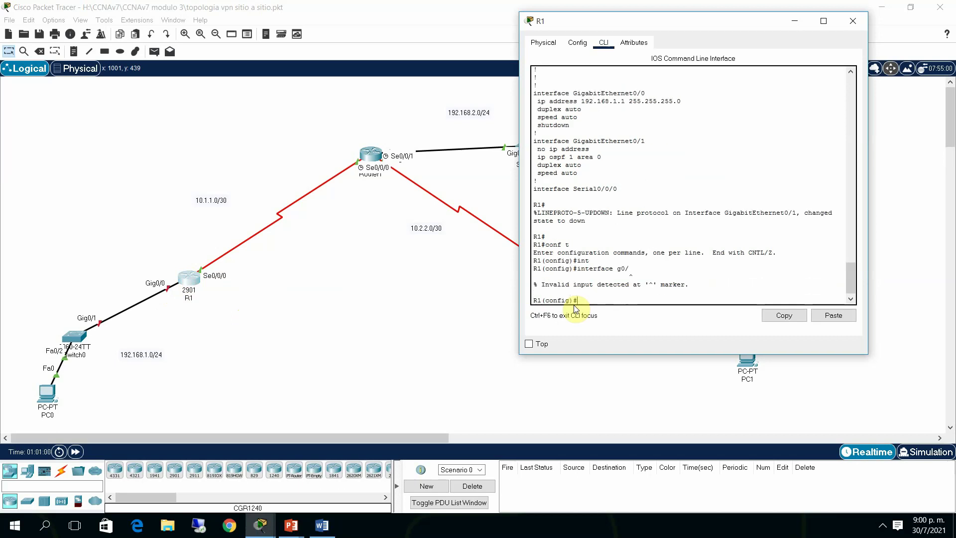
key("Up")
type("0")
key("Return")
type("nfig-if)#n")
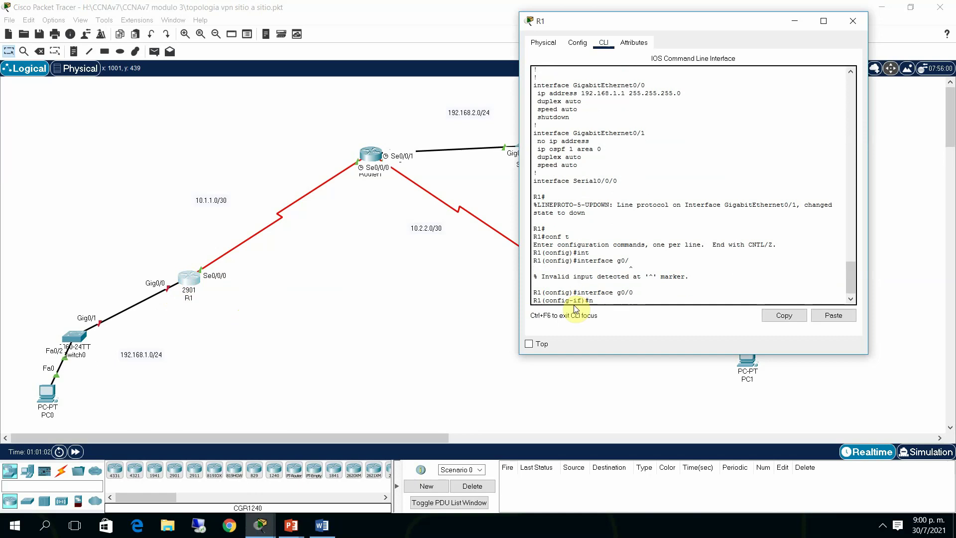
type("o sh")
key("Tab")
key("Return")
Add GigabitEthernet0/0 to OSPF with ip ospf 1 area 0 and exit configuration mode
type("e")
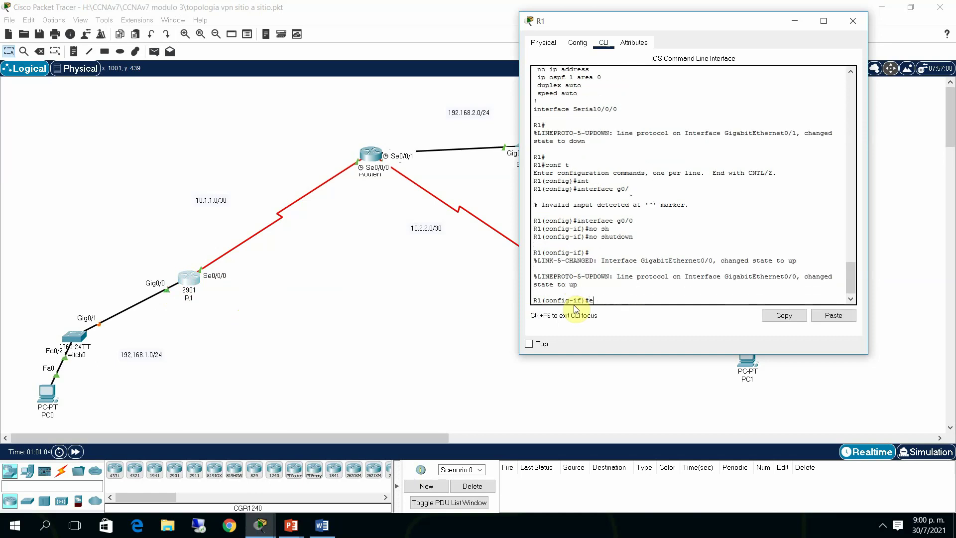
type("nd")
key("BackSpace")
key("BackSpace")
key("BackSpace")
type("ip ospf")
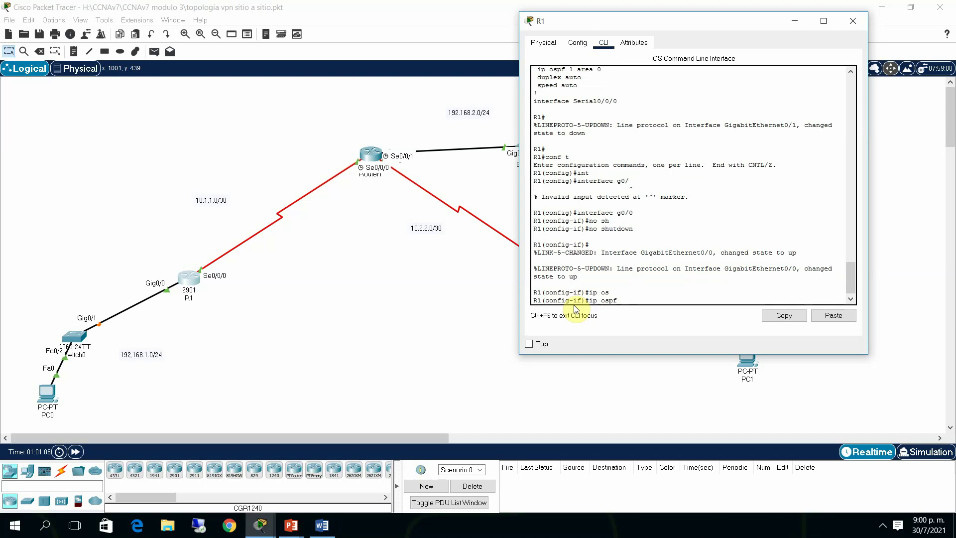
type("1 are 0")
key("Return")
type("end")
key("Return")
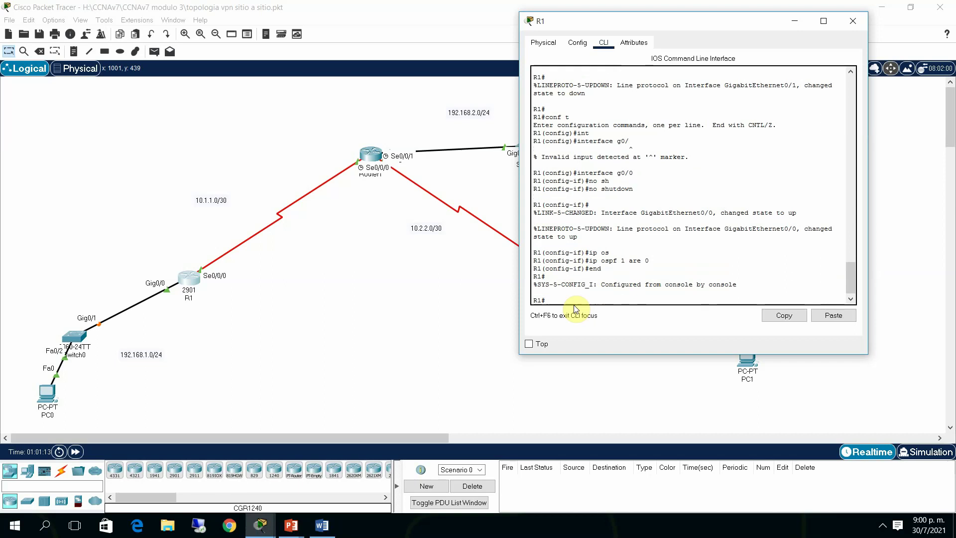
key("Return")
type("sh")
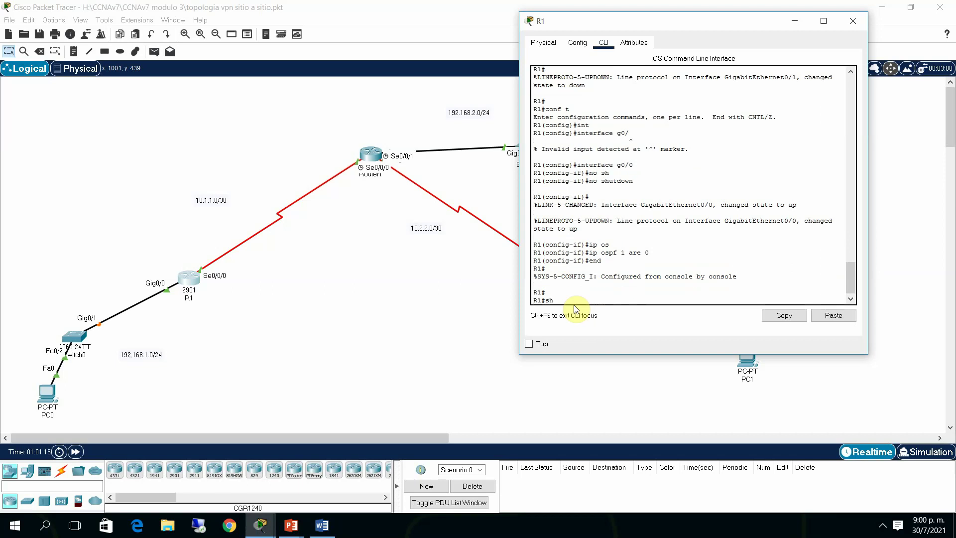
type(" ip")
key("BackSpace")
key("BackSpace")
key("BackSpace")
key("BackSpace")
key("BackSpace")
left_click(924, 225)
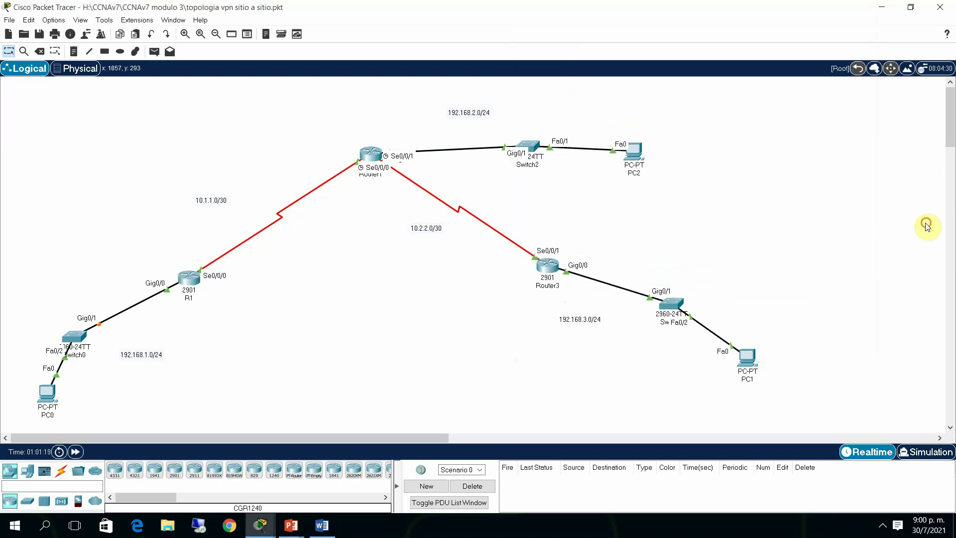
Rerun show ip route on Router3 and confirm 192.168.1.0/24 is now learned via OSPF
left_click(549, 255)
key("Up")
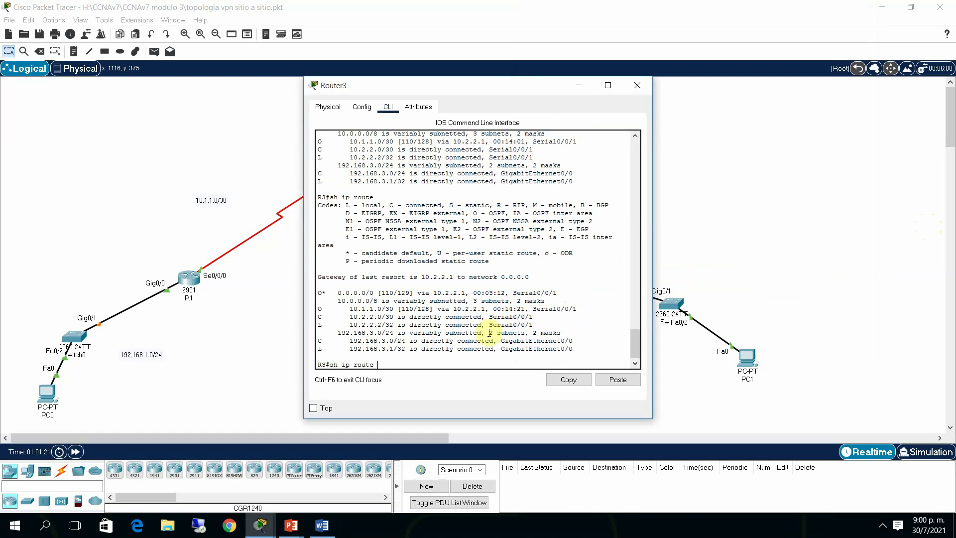
key("Return")
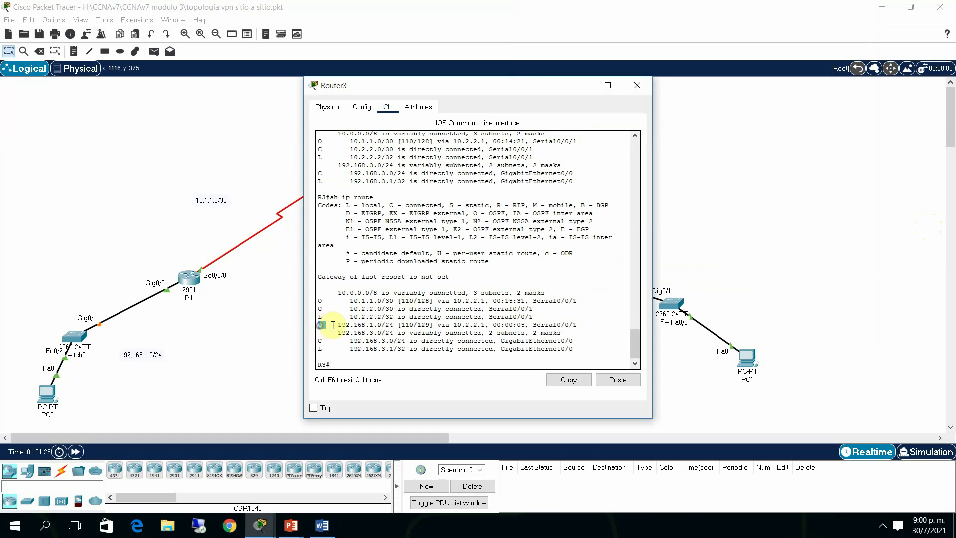
left_click_drag(318, 325, 410, 327)
Retry PC0's ping to 192.168.3.2, then bring R1's console back up
left_click(813, 180)
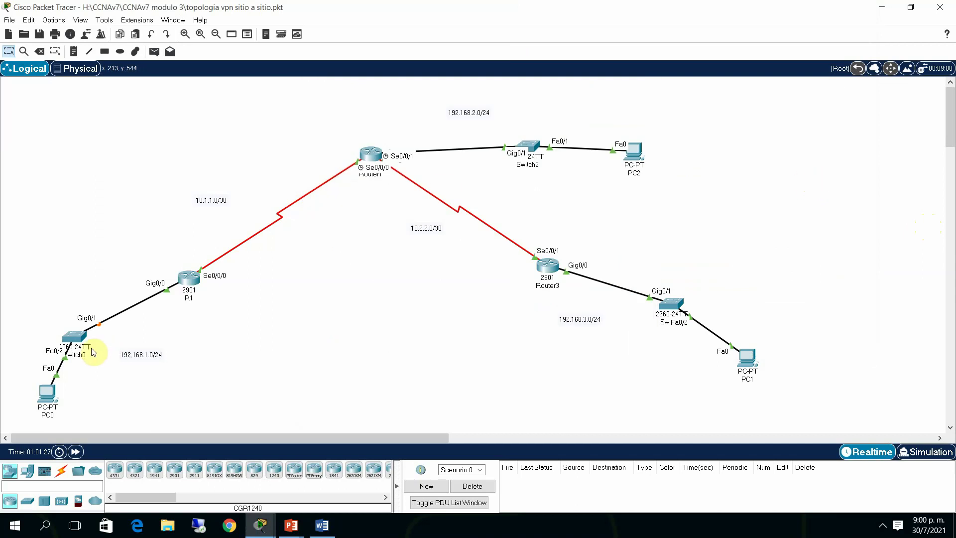
left_click(47, 396)
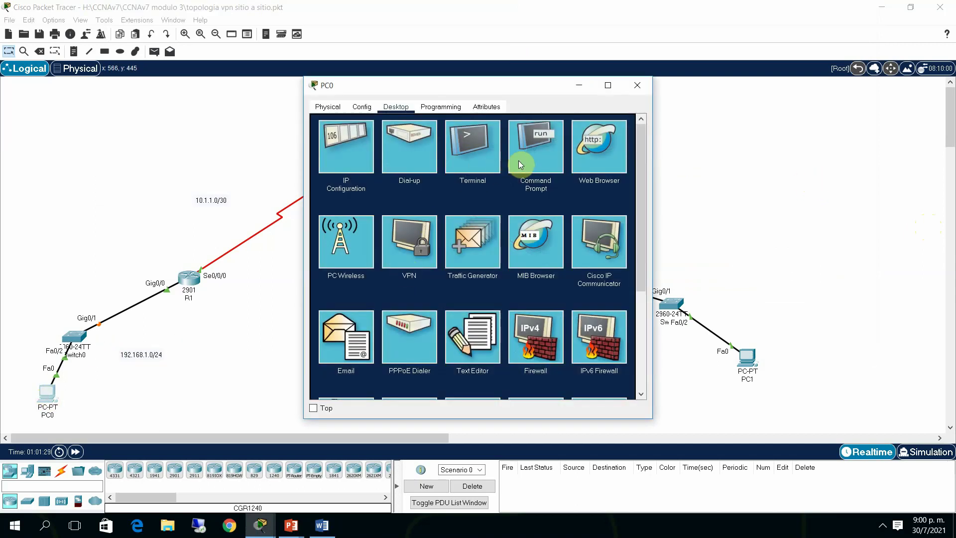
left_click(520, 158)
key("Up")
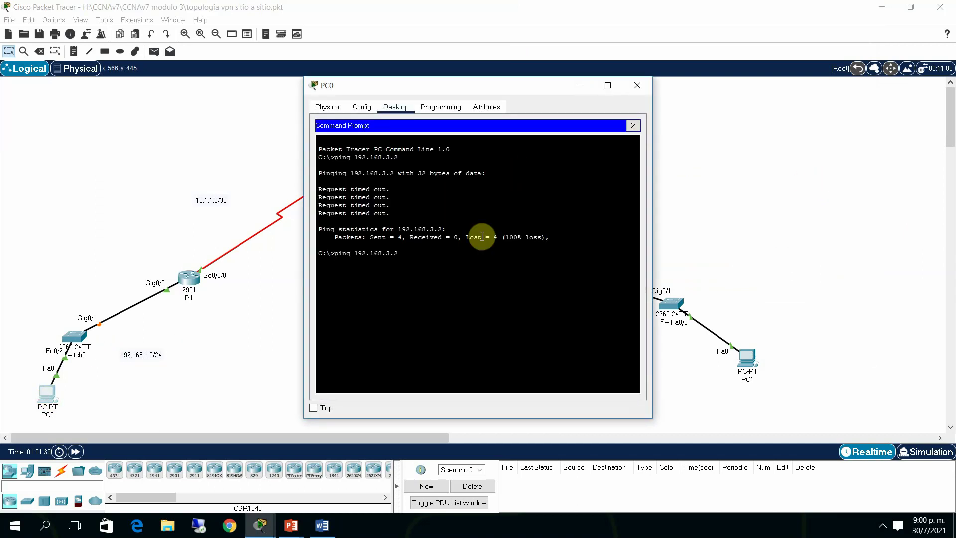
key("Return")
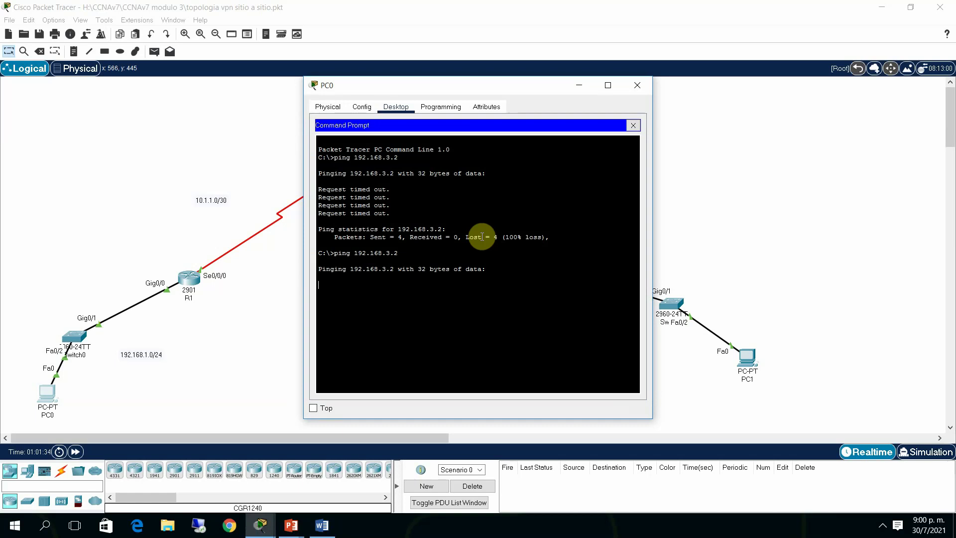
left_click(762, 160)
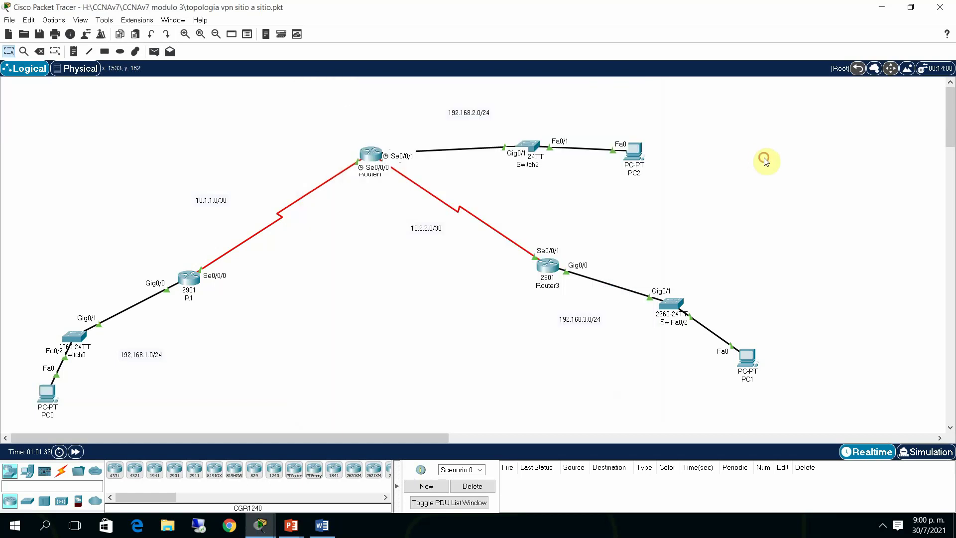
left_click(198, 278)
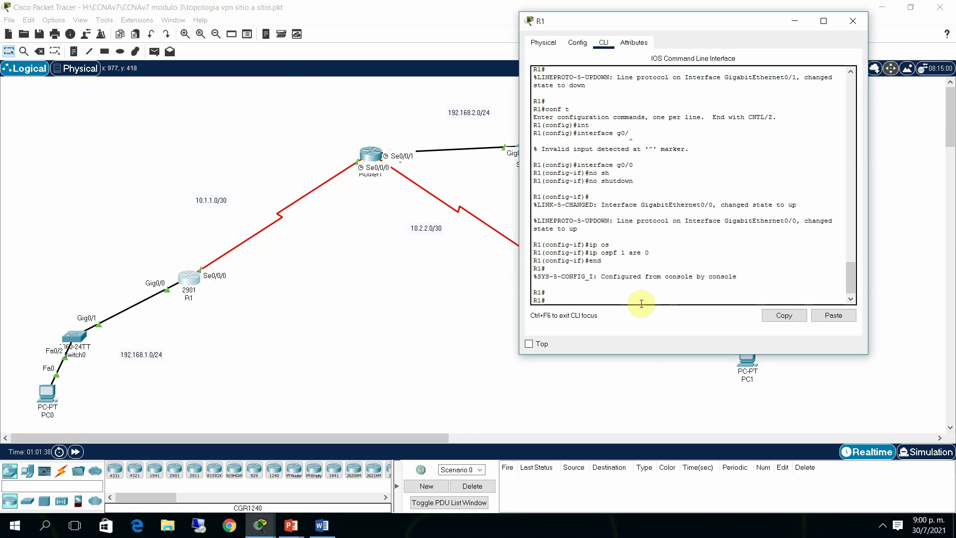
Run show crypto isakmp sa on R1 and confirm the ACTIVE SA between 10.1.1.1 and 10.2.2.2
type("conf t")
key("BackSpace")
key("BackSpace")
key("BackSpace")
key("BackSpace")
key("BackSpace")
key("BackSpace")
type("sh ip route")
key("Up")
key("Return")
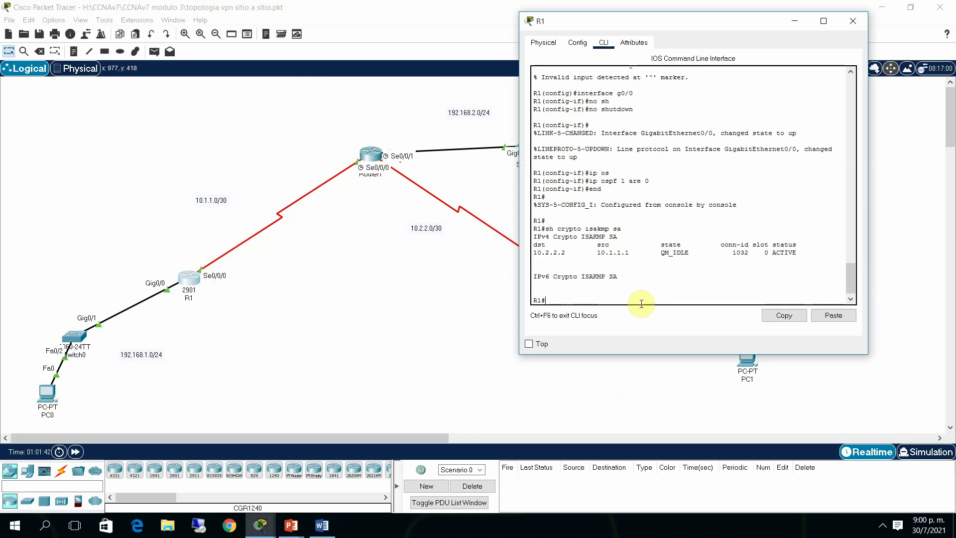
left_click_drag(534, 252, 801, 250)
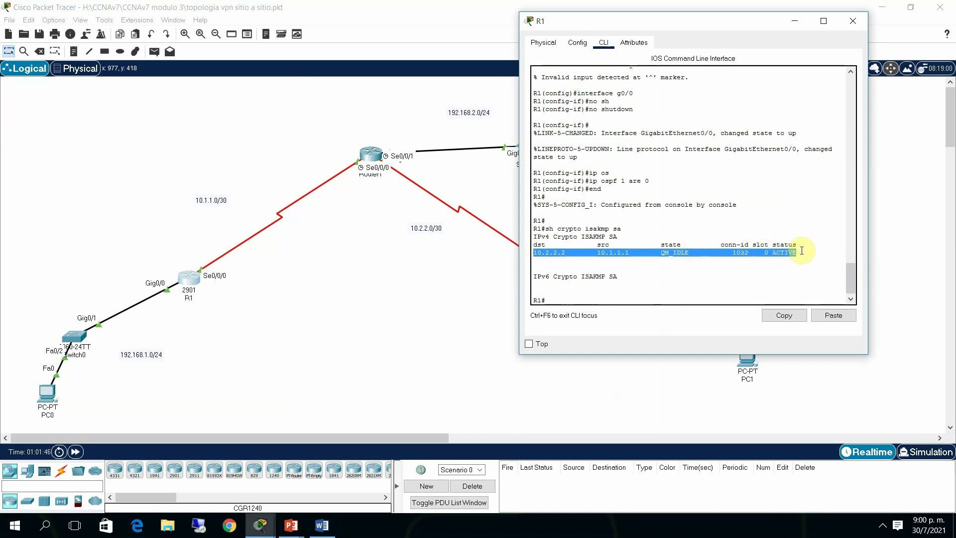
left_click(780, 265)
Run show crypto isakmp sa on Router3, showing an ACTIVE SA, then review PC0's ping (1 of 4 replies)
left_click(277, 358)
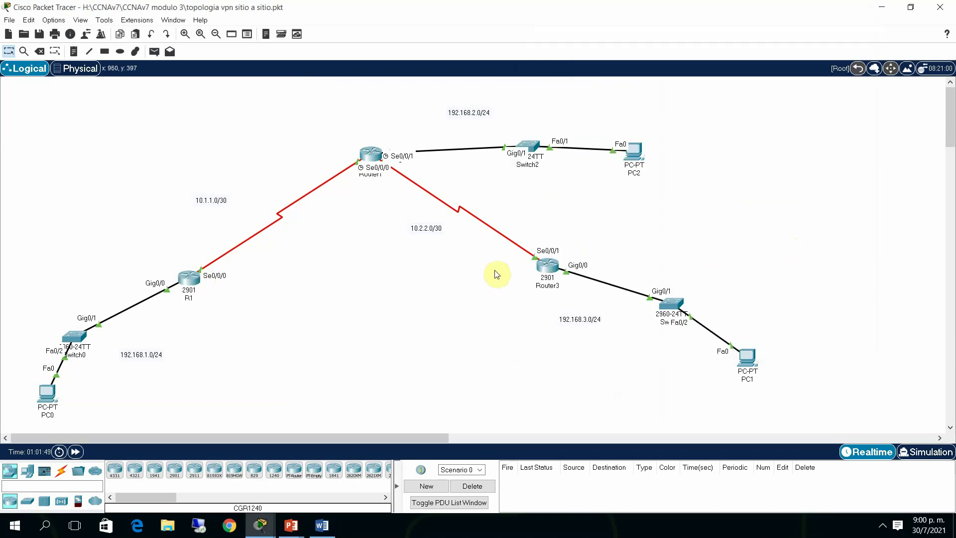
left_click(547, 265)
left_click(432, 356)
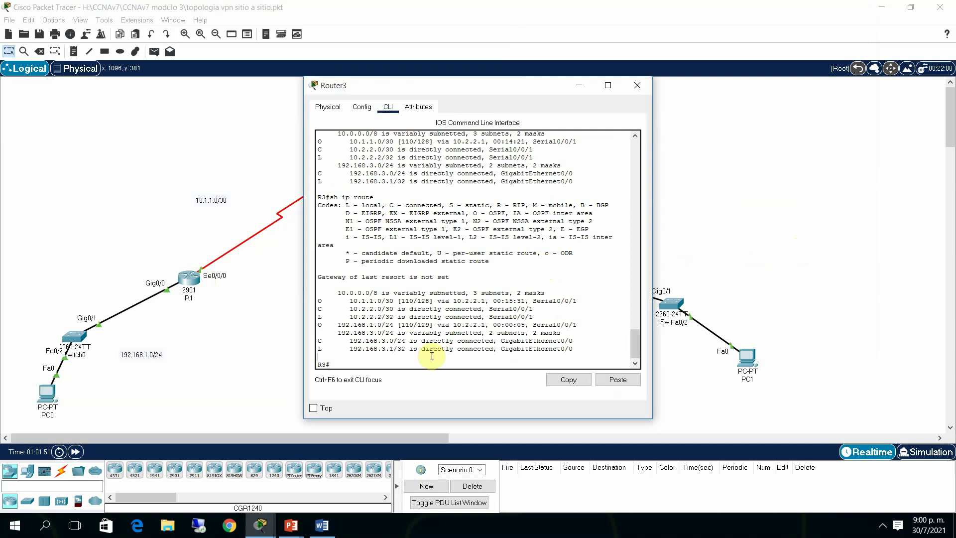
type("7")
key("Return")
type("sh ")
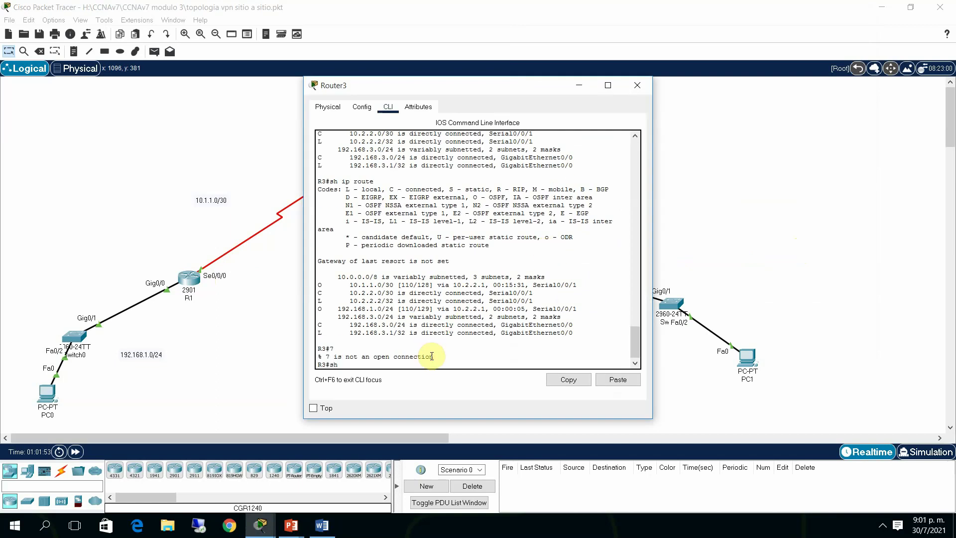
type("i")
key("BackSpace")
type("cr")
key("Tab")
type("is")
key("Tab")
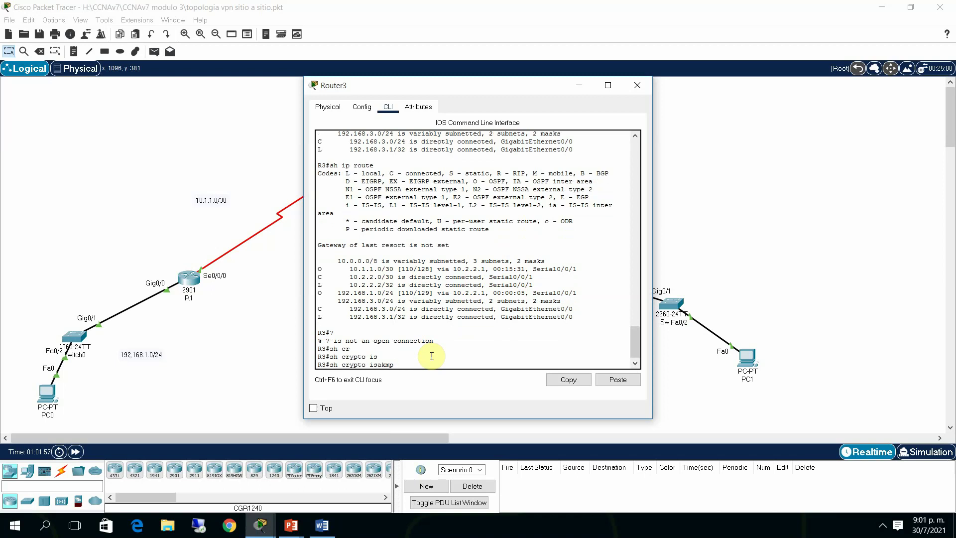
type("a")
type("a")
key("Return")
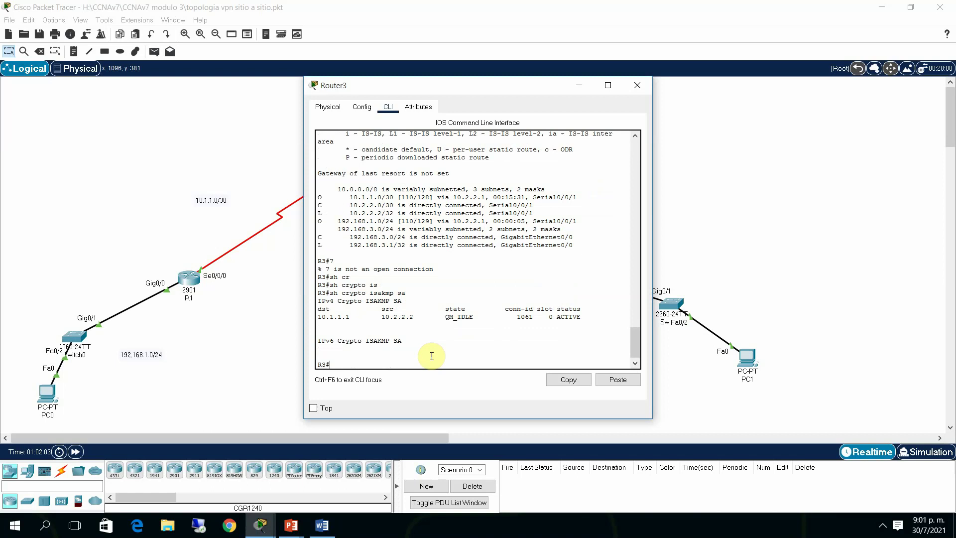
left_click(100, 399)
left_click(53, 393)
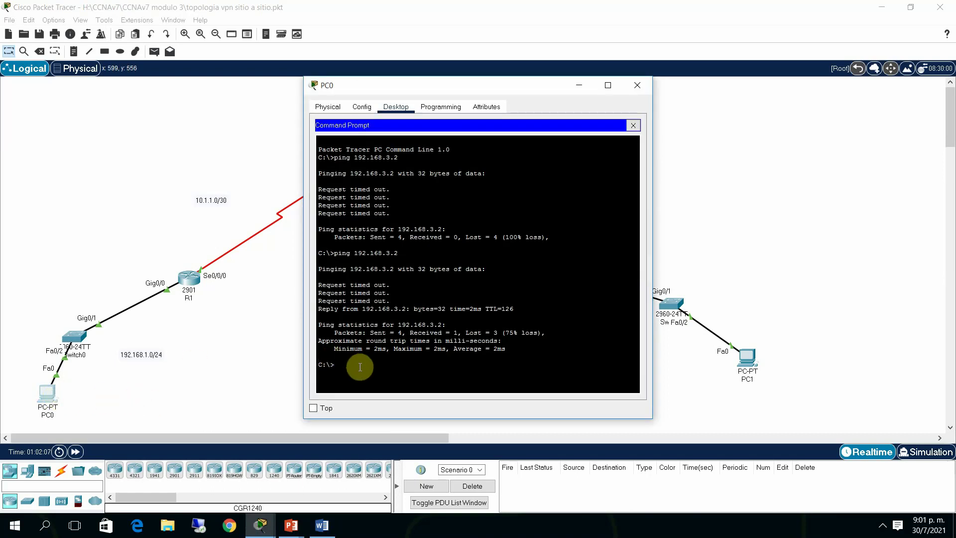
Rerun PC0's ping to 192.168.3.2, now succeeding with 0% loss
key("Up")
key("Return")
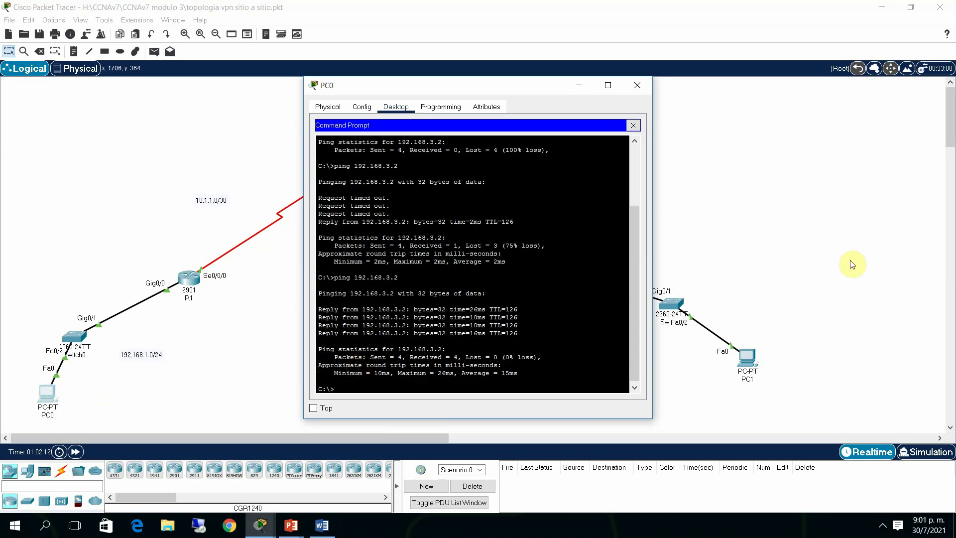
left_click(804, 313)
From PC1's Command Prompt, ping 192.168.1.2 and get replies
left_click(752, 357)
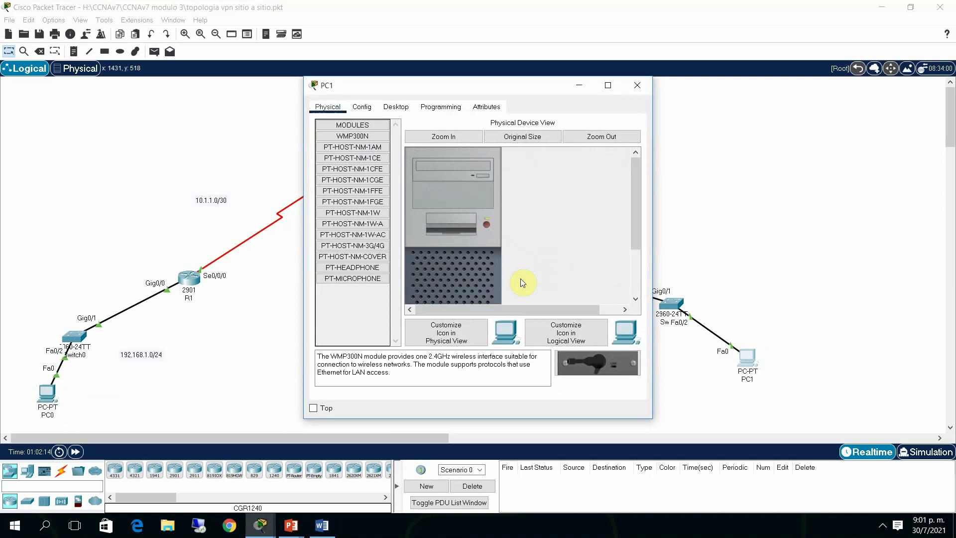
left_click(398, 106)
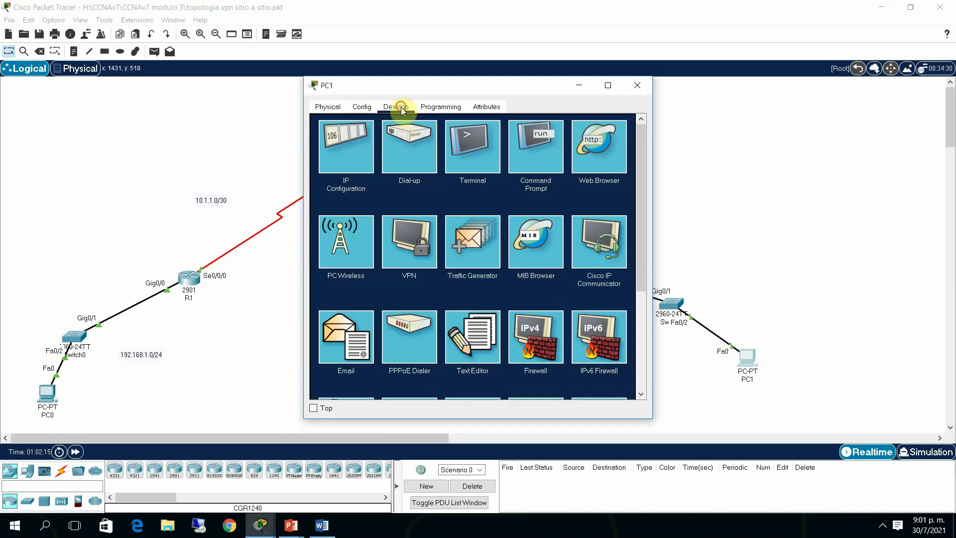
left_click(530, 160)
type("pin")
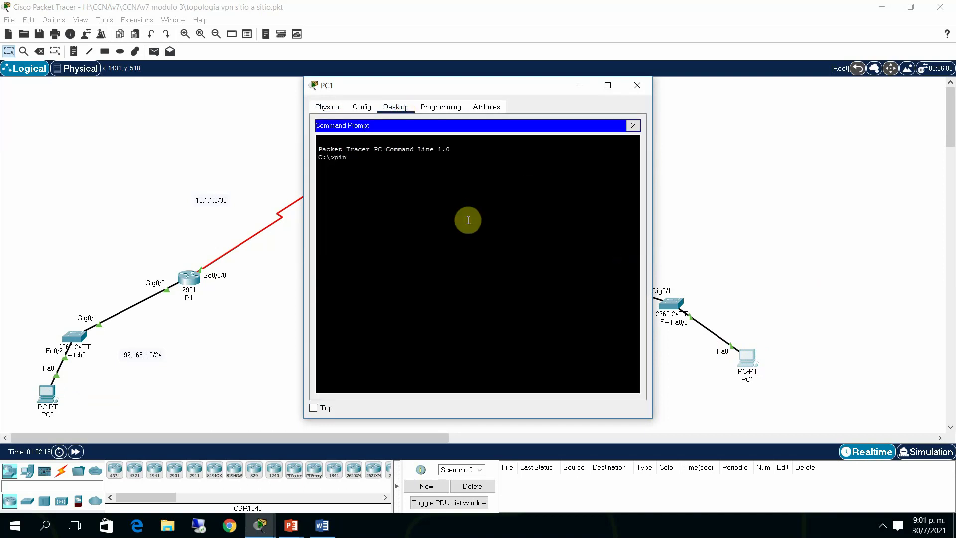
type("g 192.168.1.2")
key("Return")
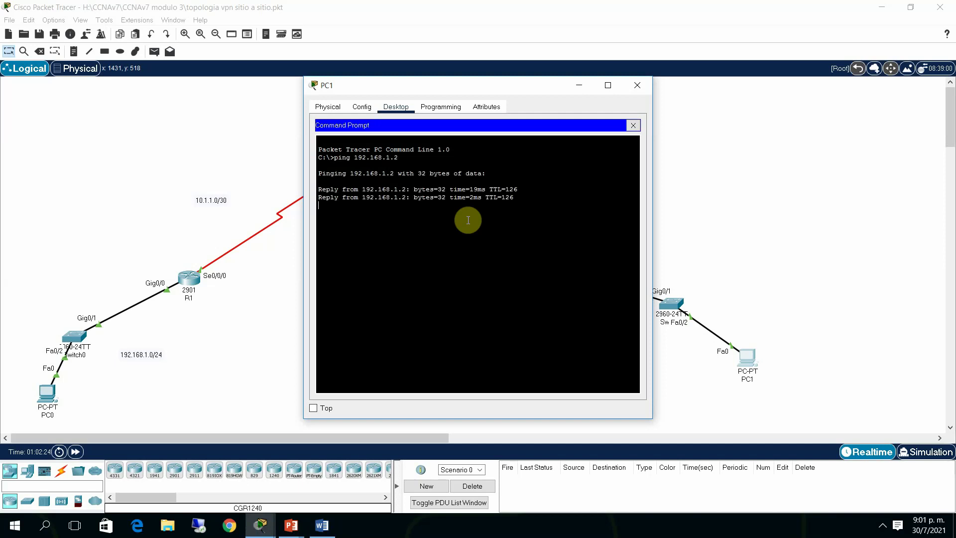
left_click(856, 215)
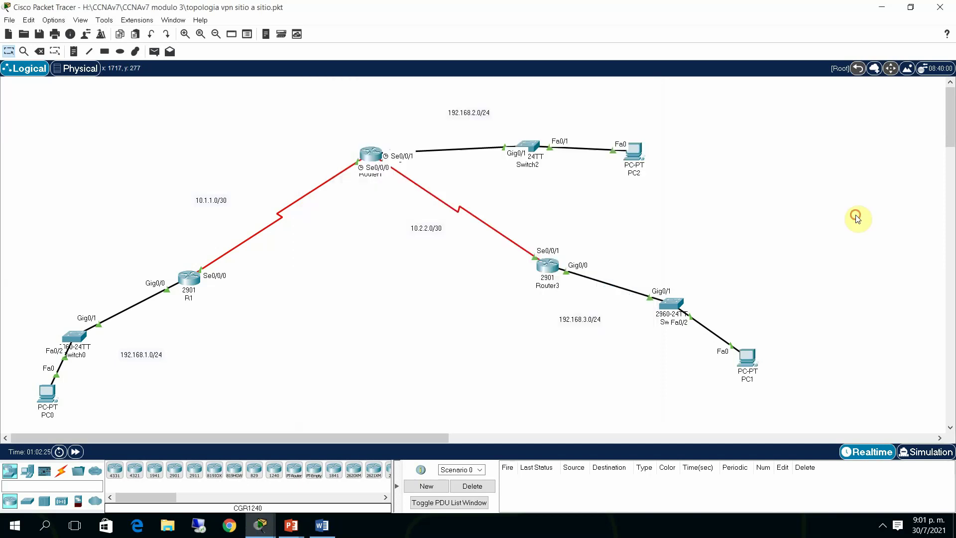
Recheck Router3's ISAKMP SAs, showing ACTIVE QM_IDLE between 10.1.1.1 and 10.2.2.2
left_click(559, 263)
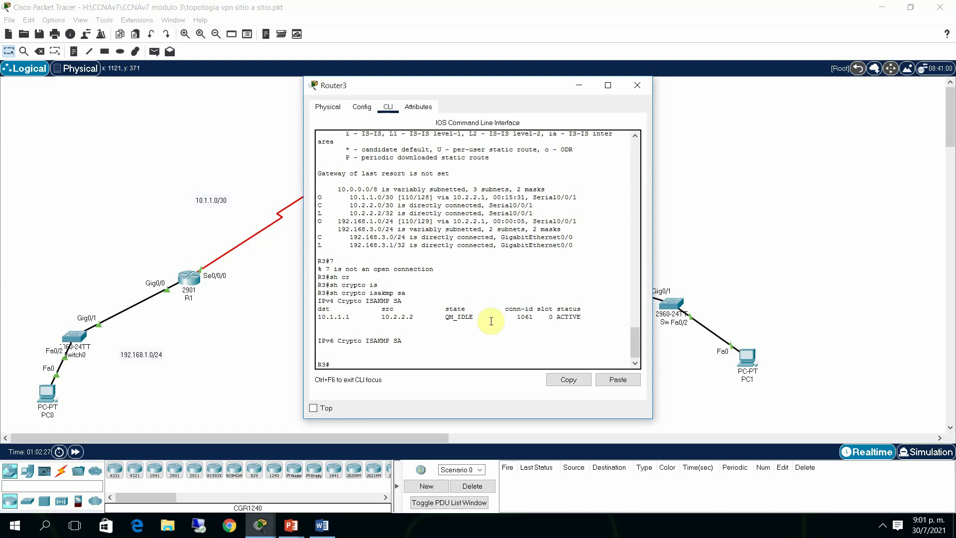
left_click(491, 322)
key("Up")
key("Return")
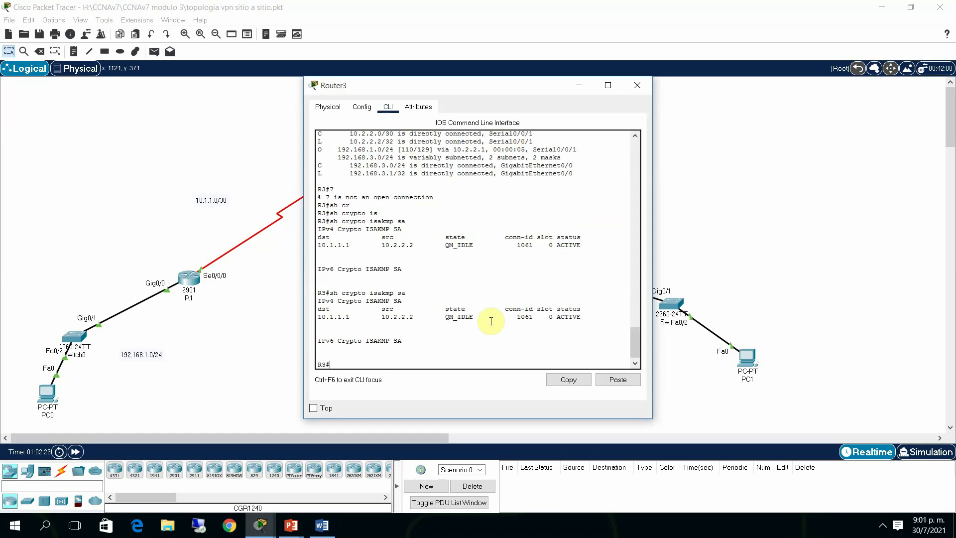
Recheck R1's ISAKMP SAs with the same show crypto isakmp sa command
left_click(188, 277)
left_click(583, 290)
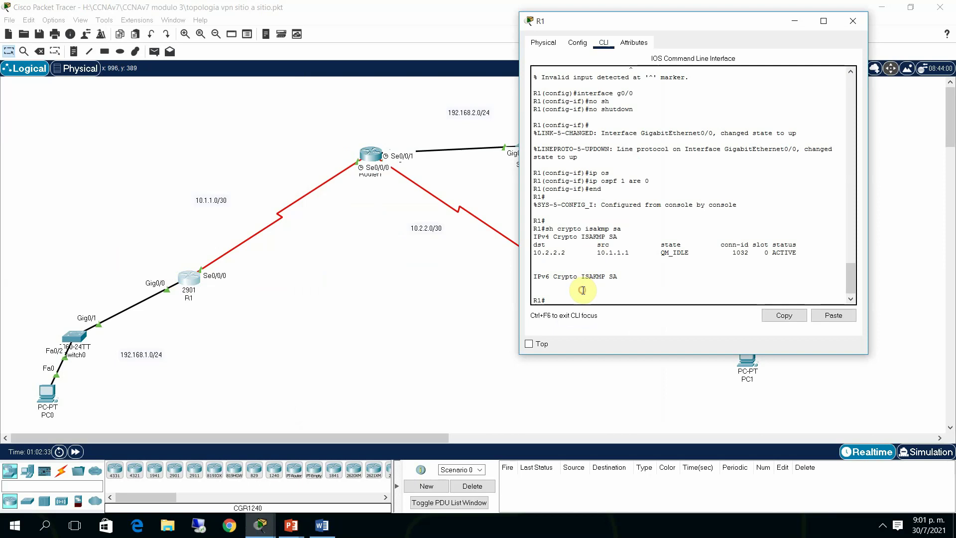
key("Up")
key("Return")
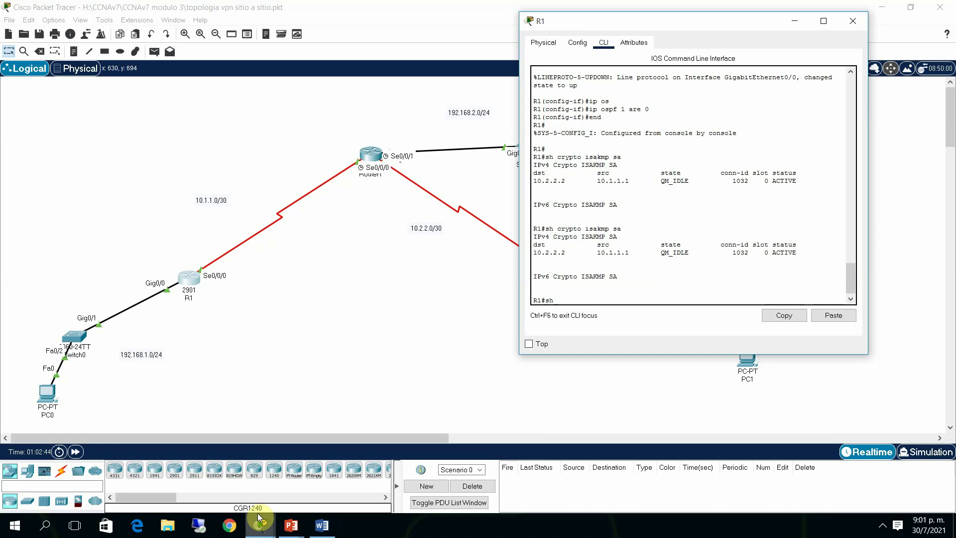
In the Word lab guide, scroll to Parte 4's Paso 3 show crypto ipsec sa example output
left_click(322, 526)
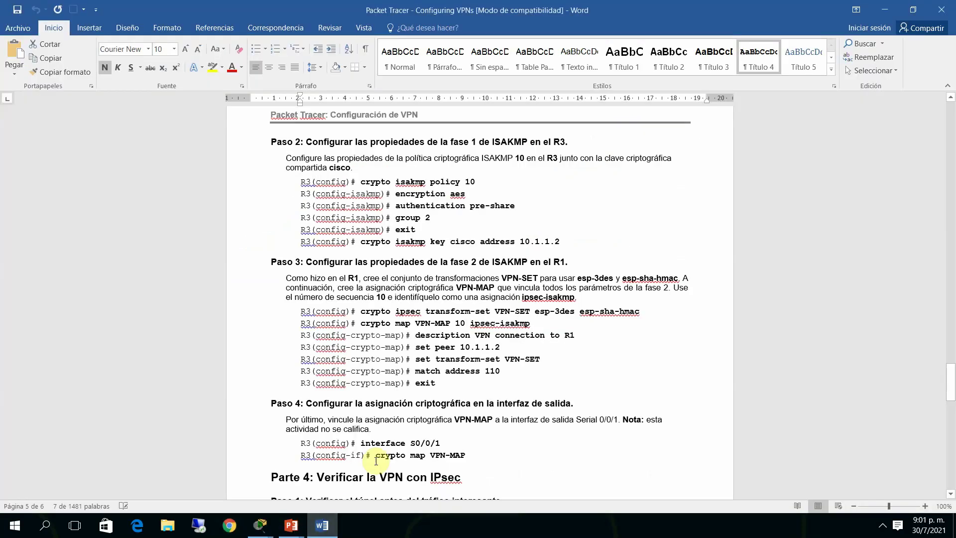
left_click_drag(950, 381, 939, 446)
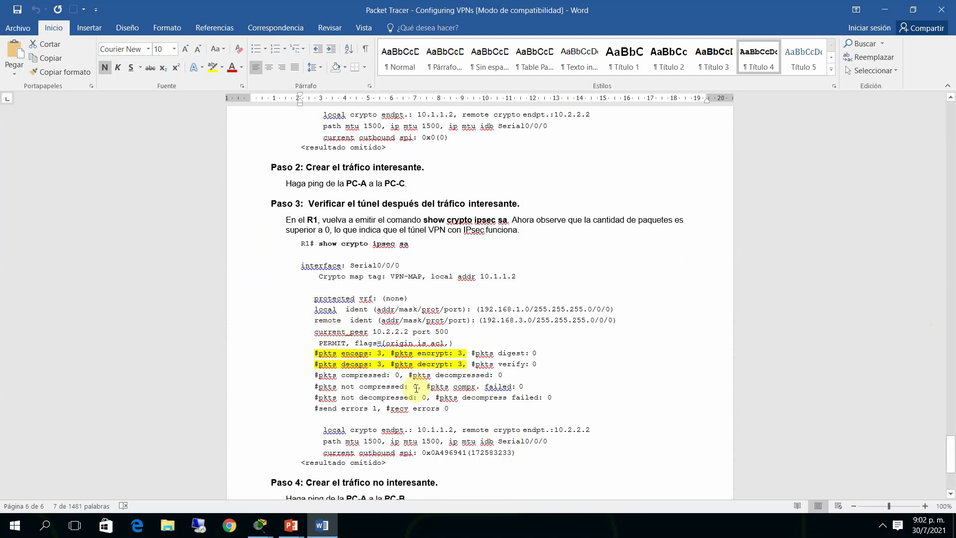
Run show crypto isakmp policy on R1, showing priority 10 (AES 128, SHA, pre-shared, group 2), then minimize R1
left_click(879, 10)
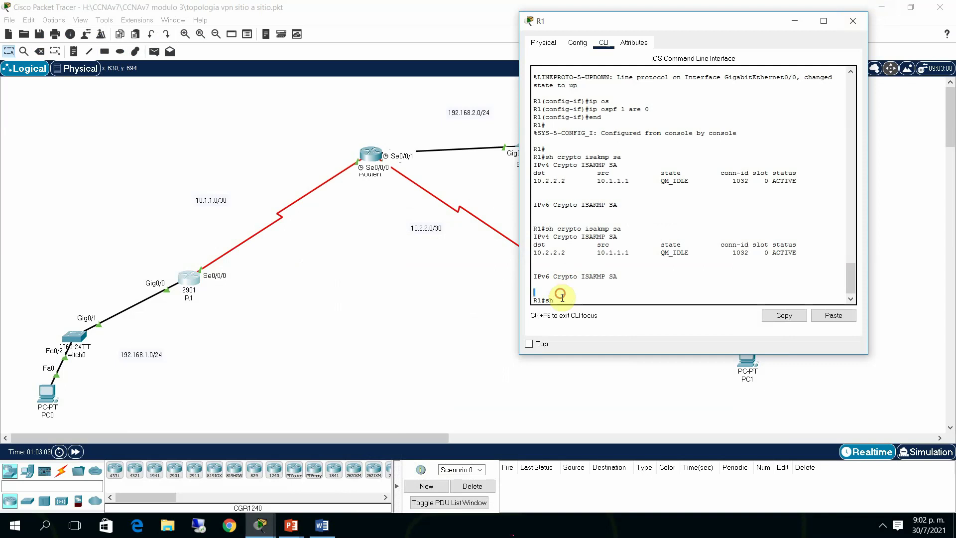
key("BackSpace")
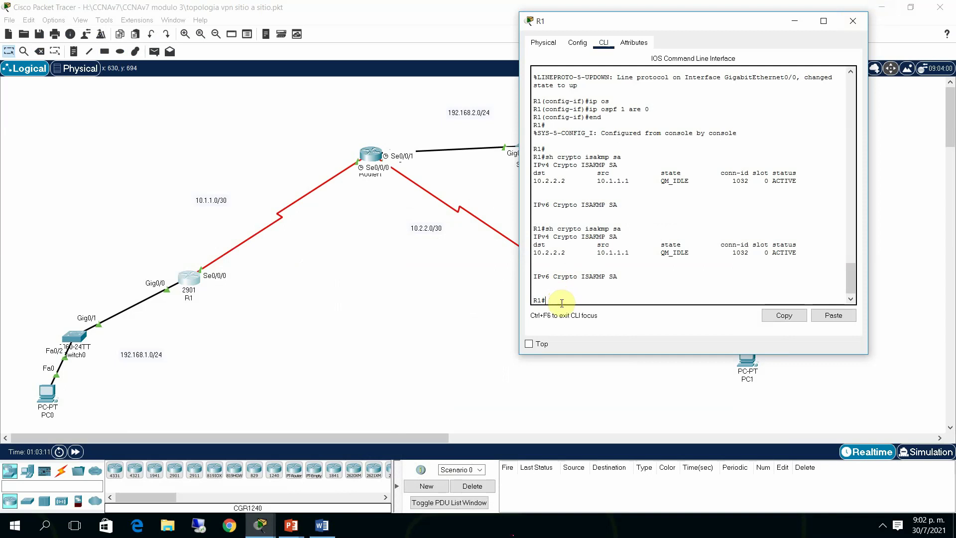
type("sh crf")
key("Tab")
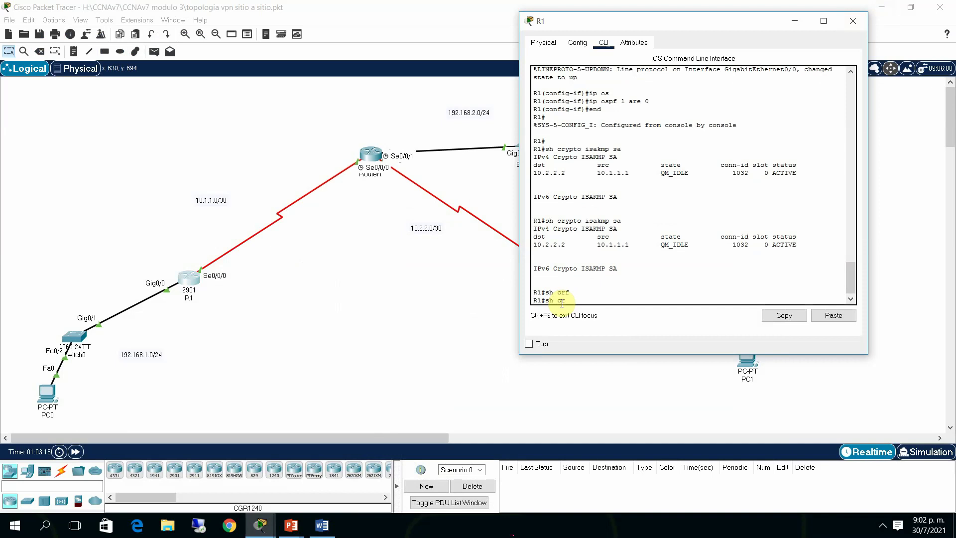
key("Tab")
type("isa")
key("Tab")
key("Return")
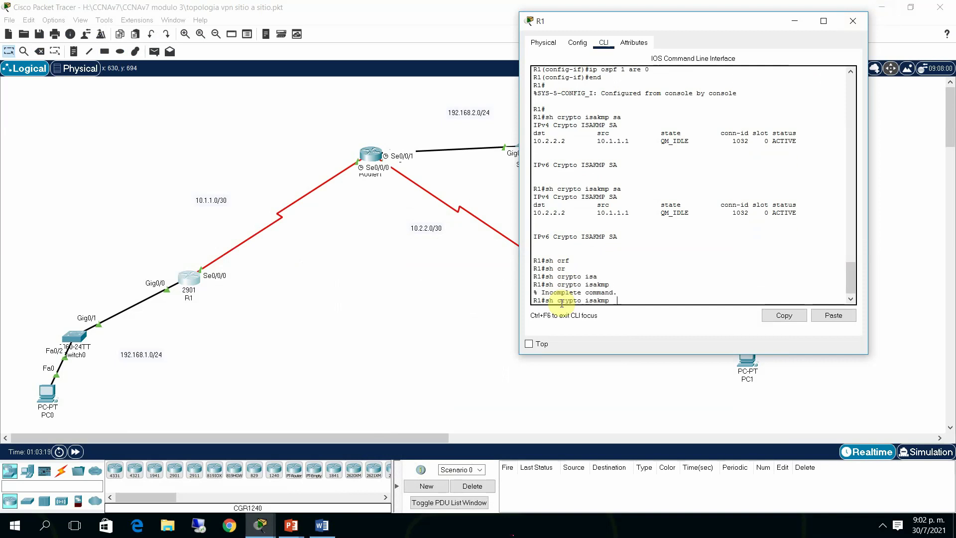
type("sa'")
key("BackSpace")
type("?")
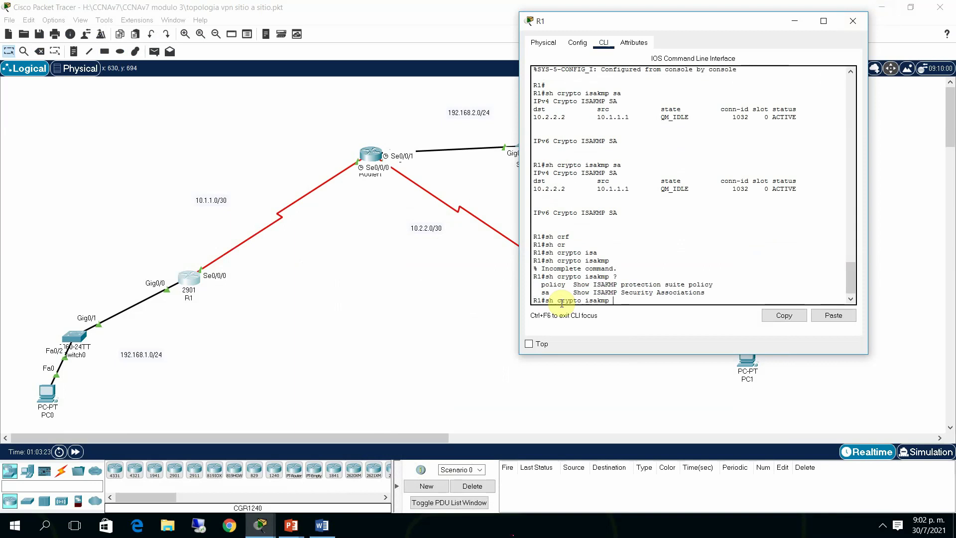
type("po")
key("Tab")
key("Return")
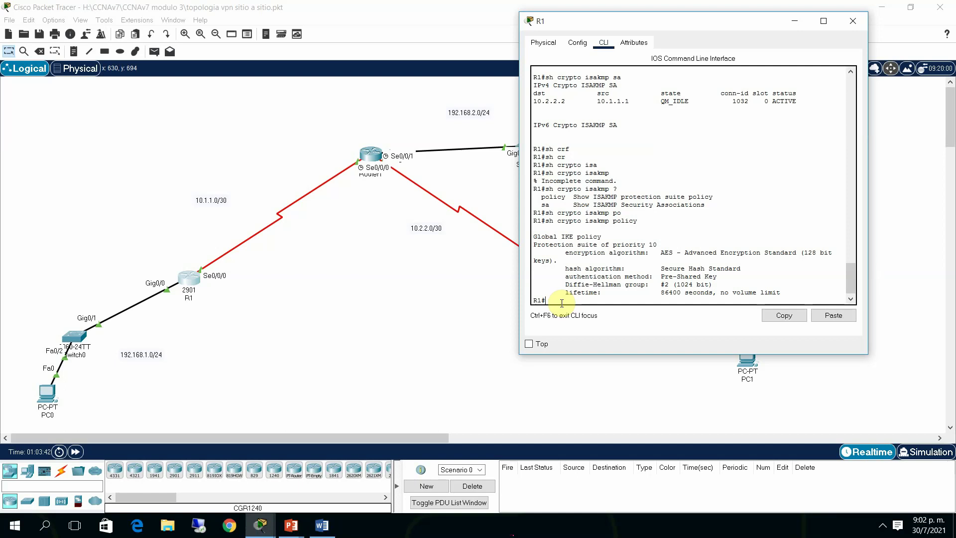
left_click(792, 22)
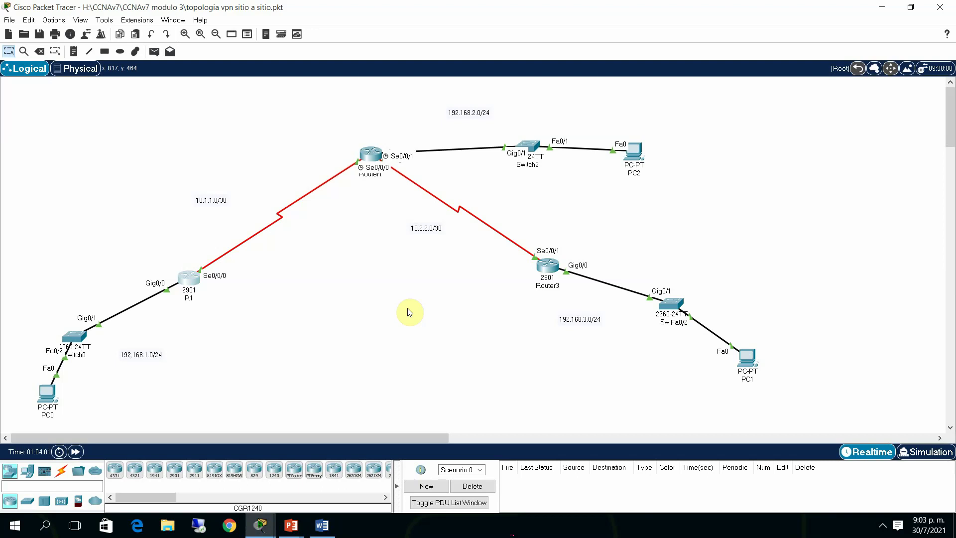
left_click(883, 526)
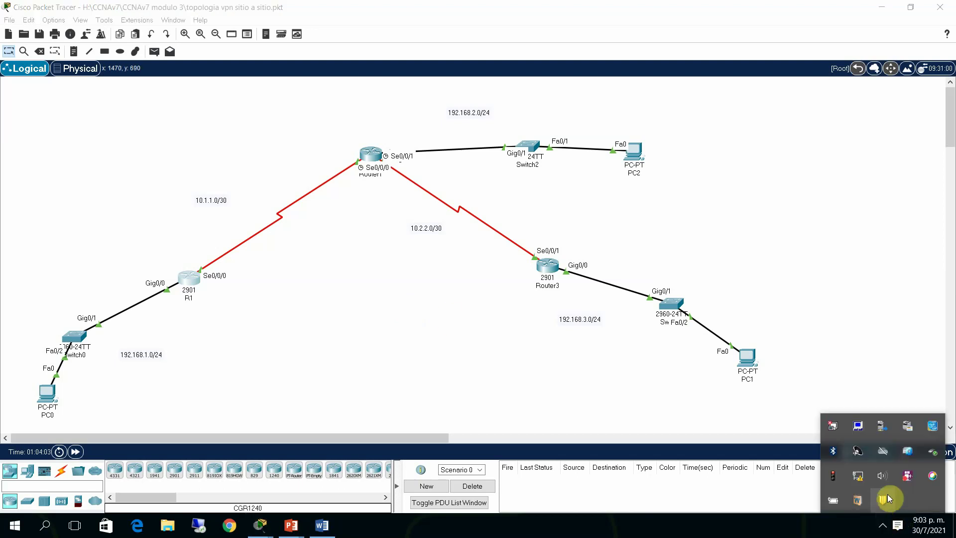
right_click(909, 475)
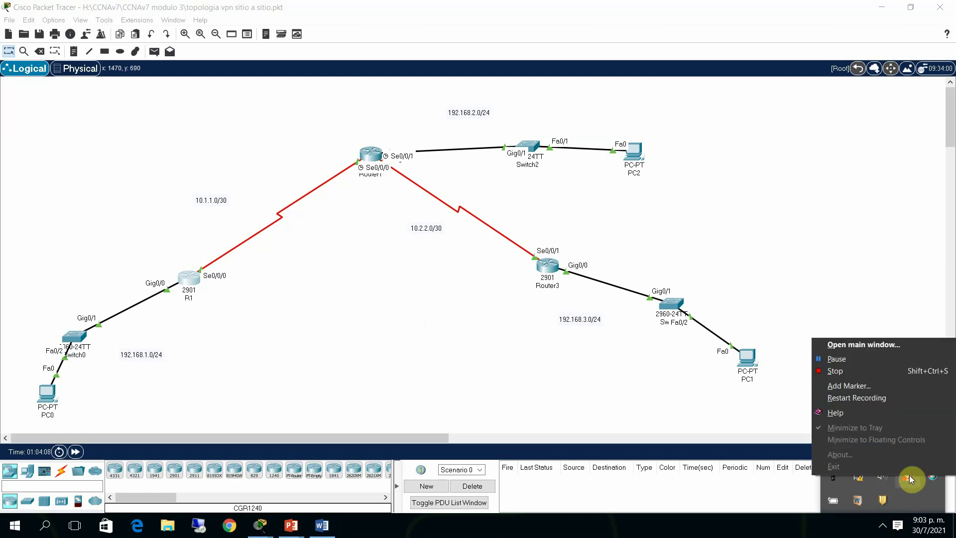
key("Escape")
right_click(909, 476)
left_click(882, 526)
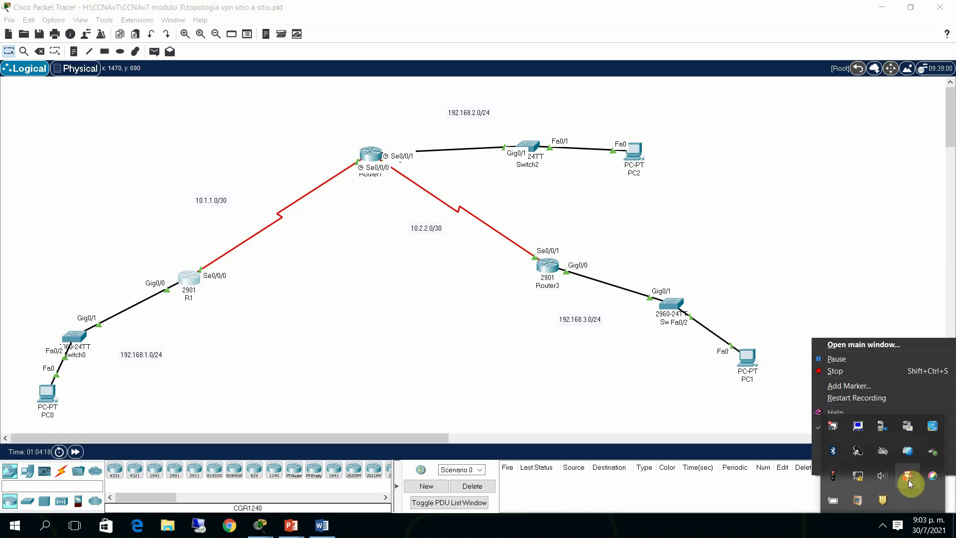
left_click(910, 478)
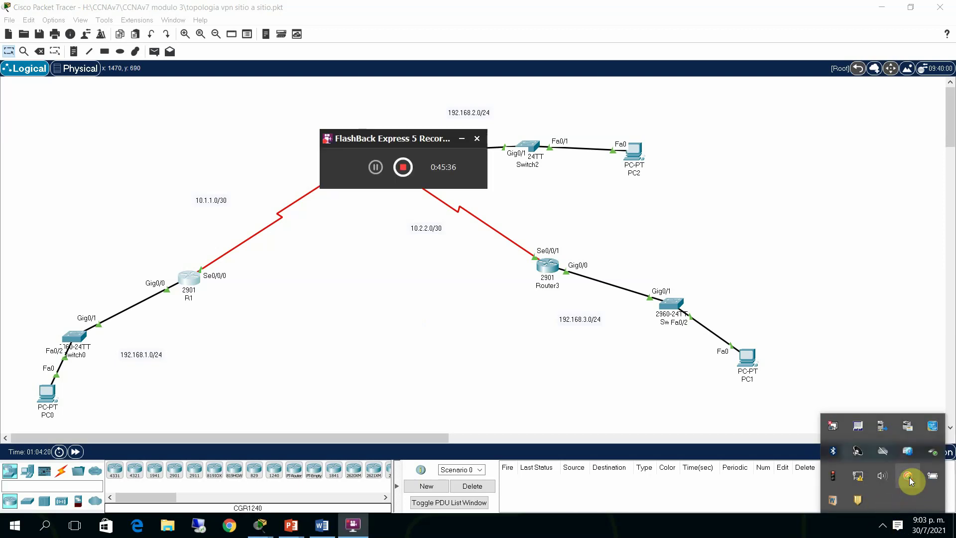
left_click(404, 167)
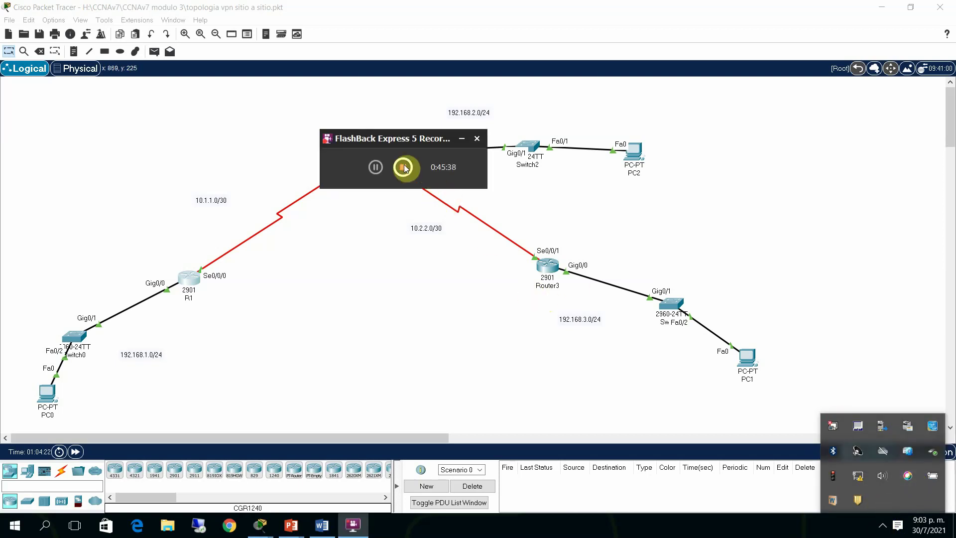